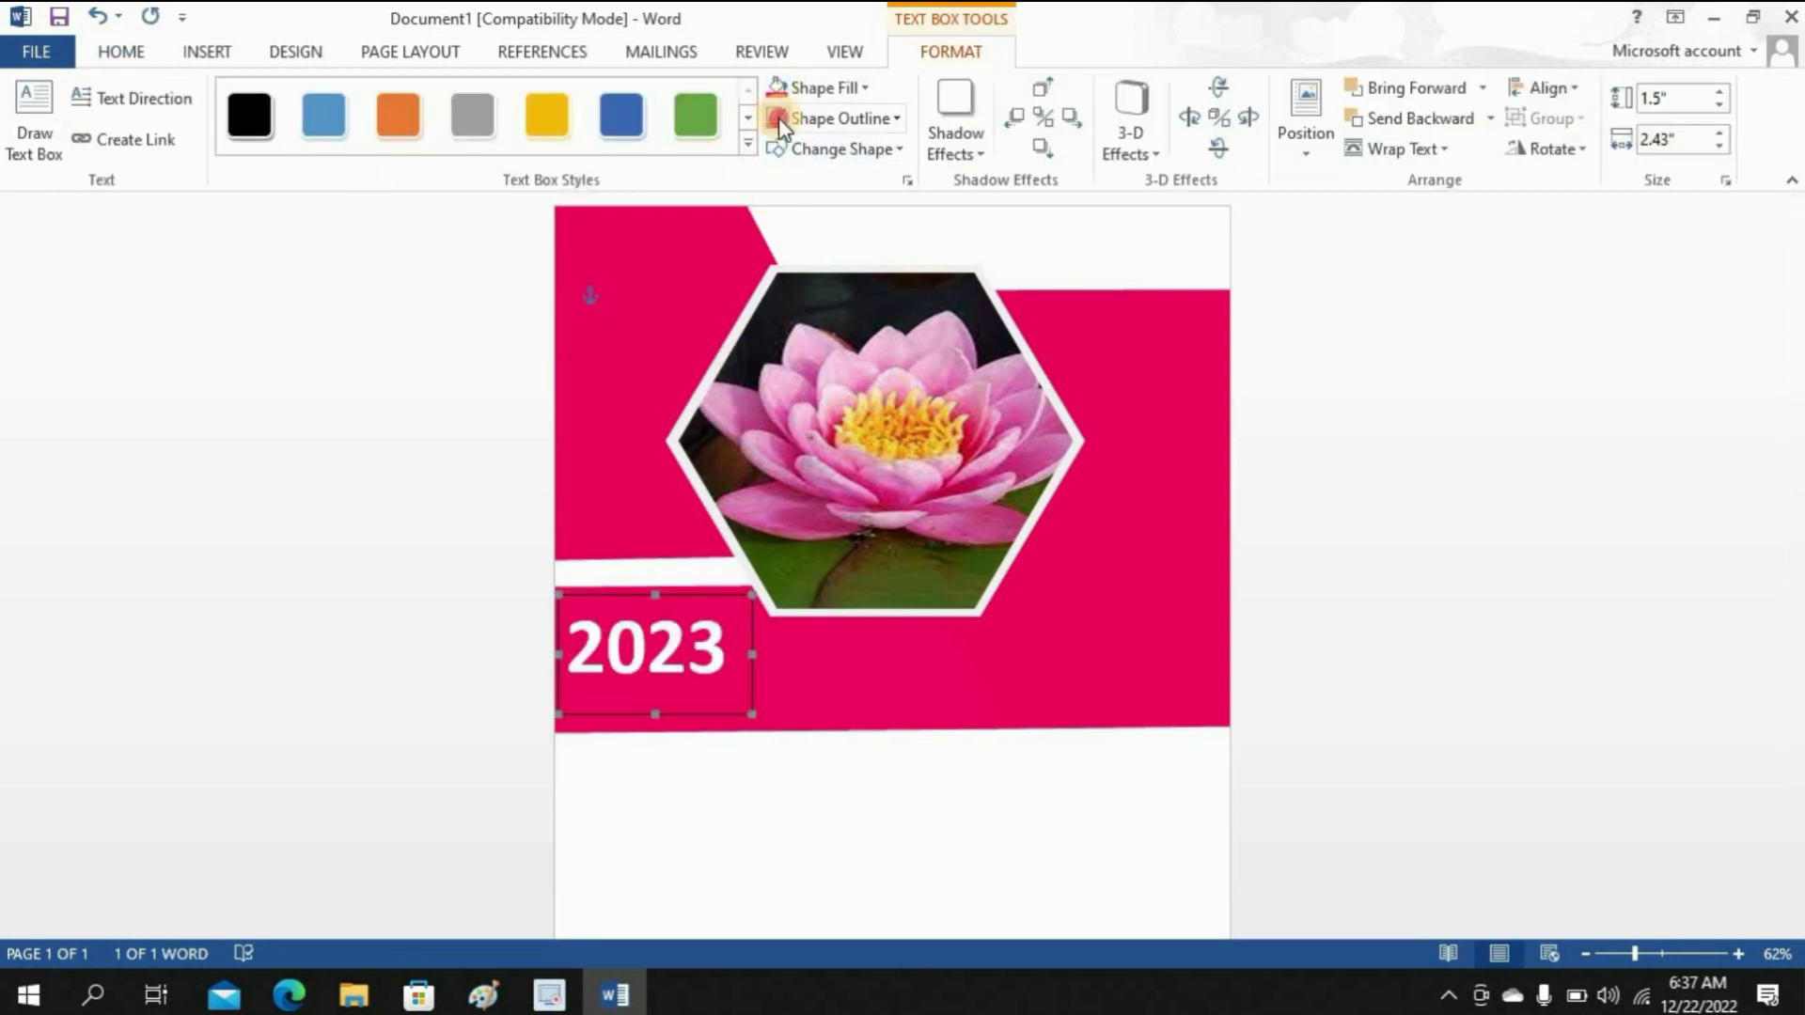
Step: Clear the visible black outline of the 2023 text box and nudge it slightly up and left within the pink band
click(749, 273)
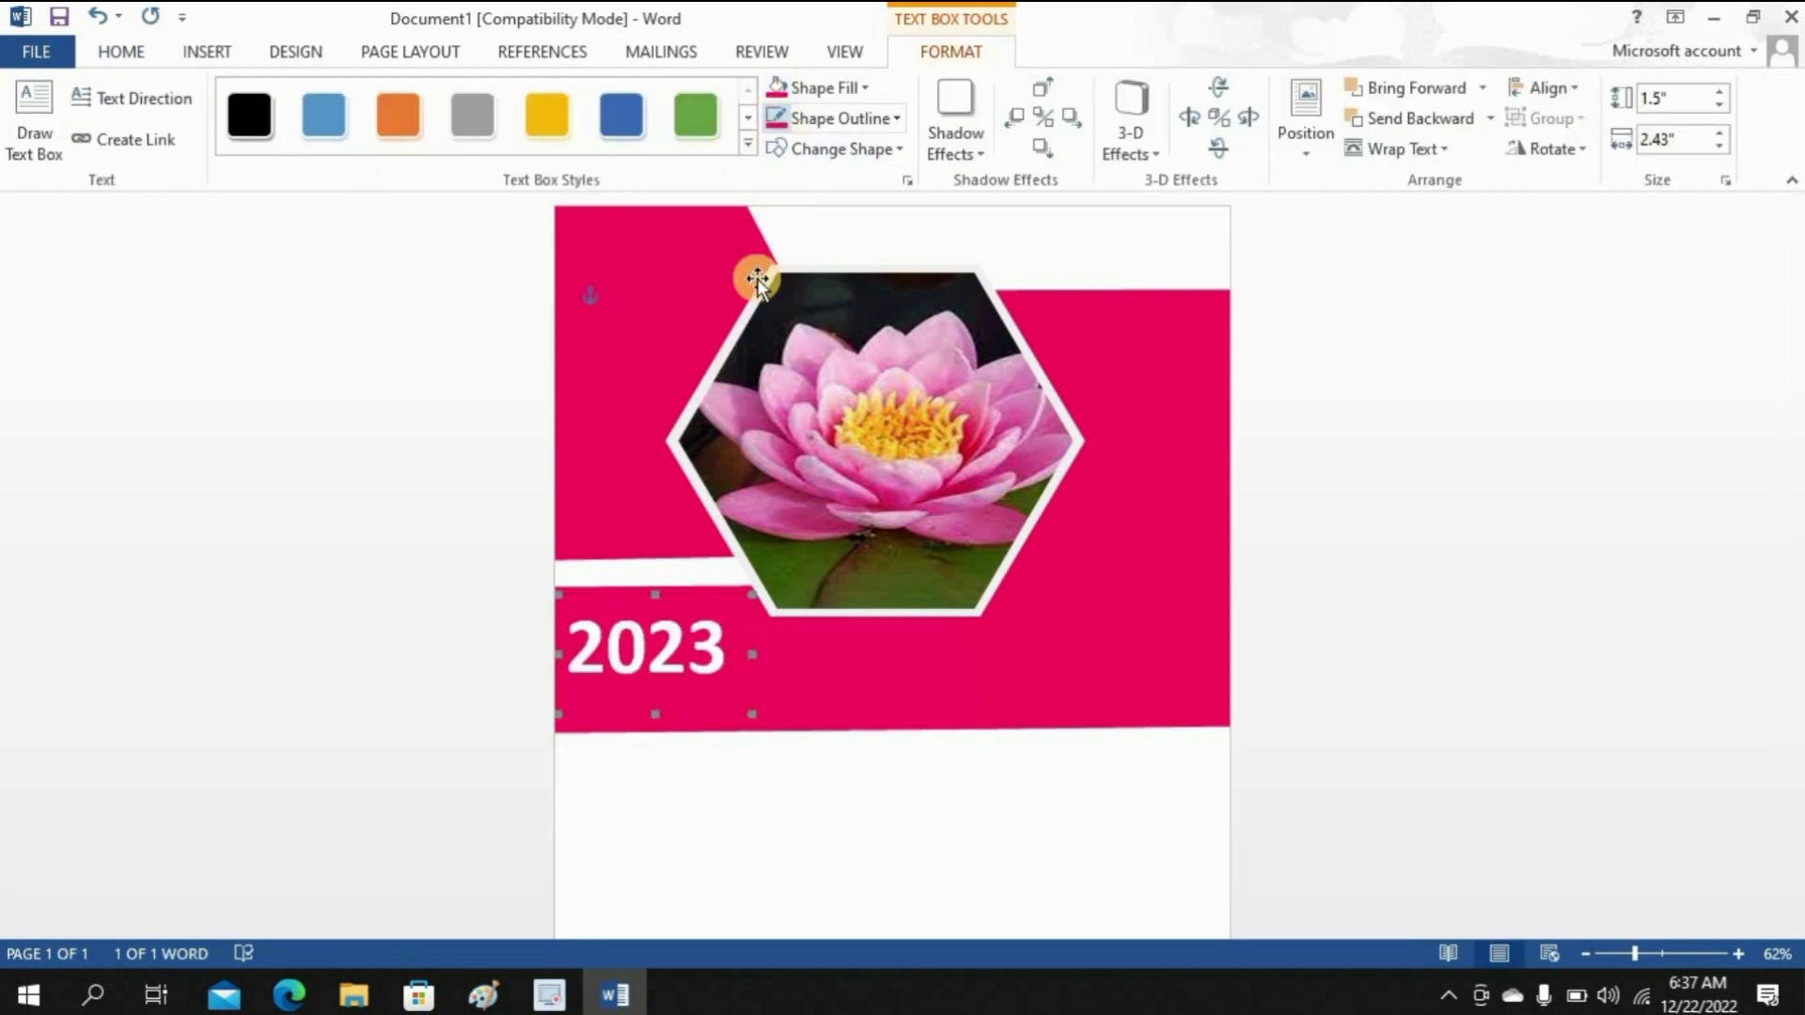
click(730, 352)
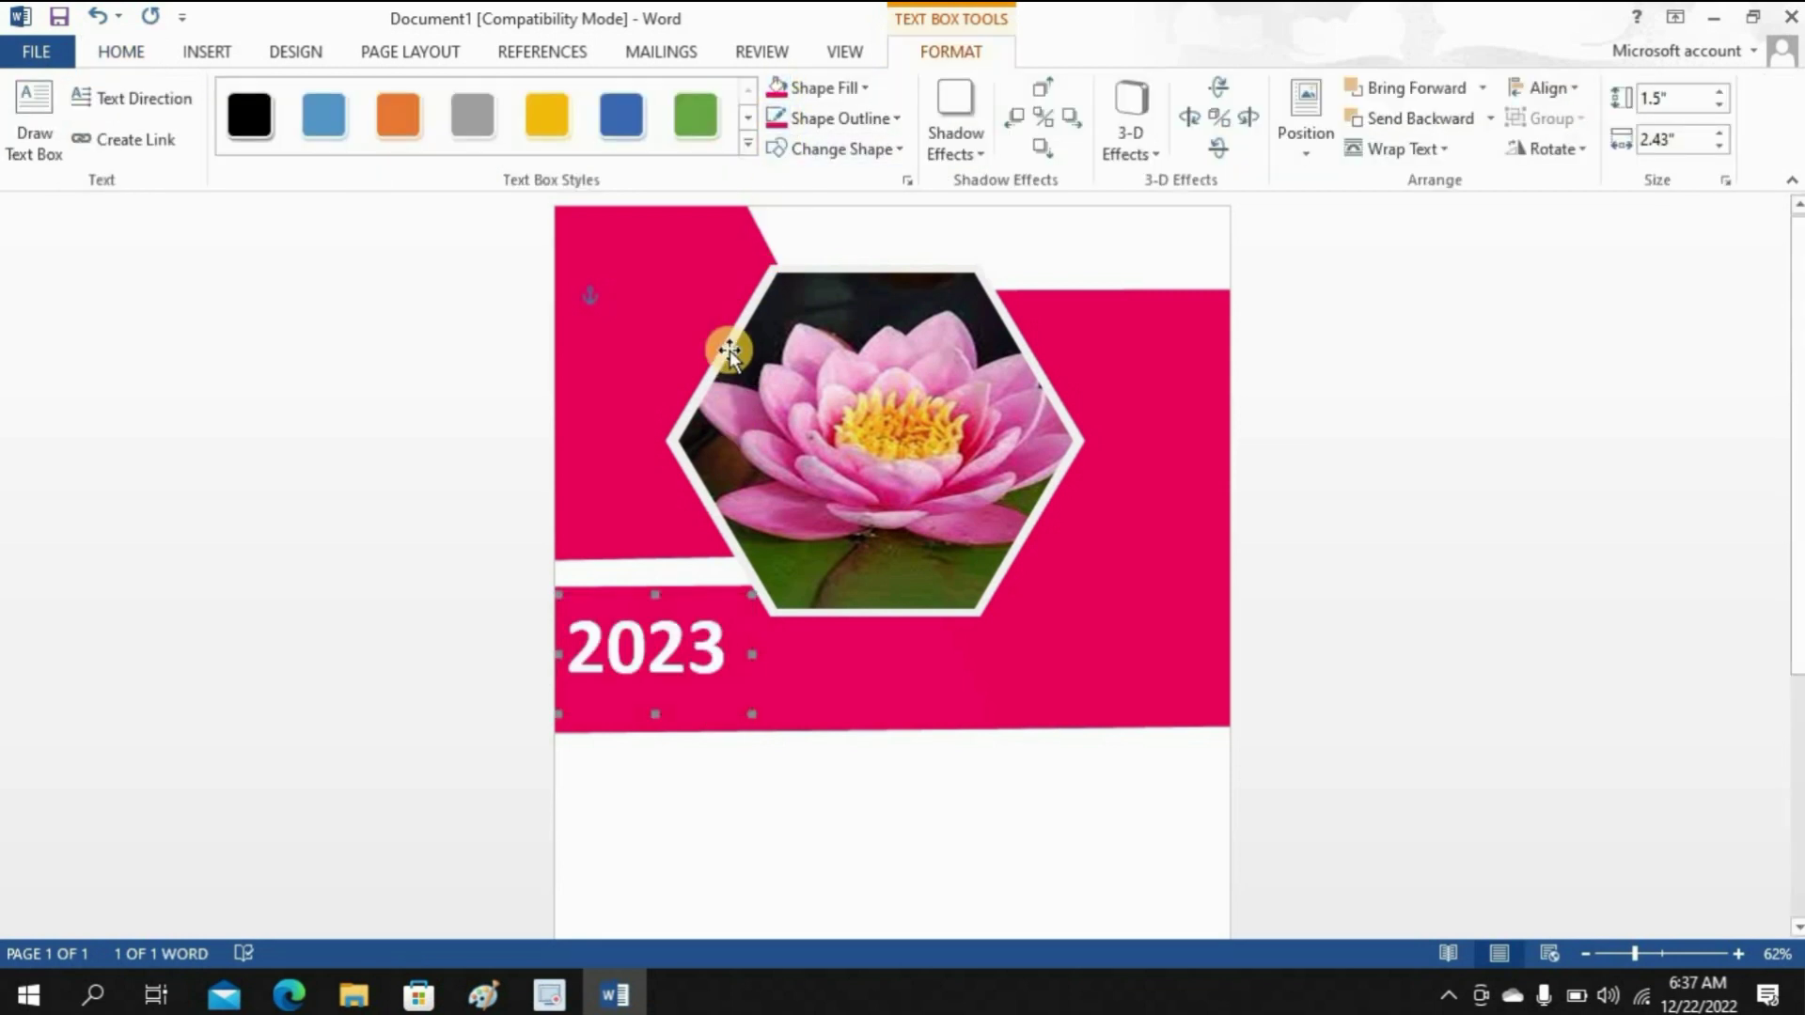
click(760, 810)
Step: Draw a text box about 3.03" wide and 0.7" high beside 2023 on the pink band and enter CALENDER in it
click(218, 44)
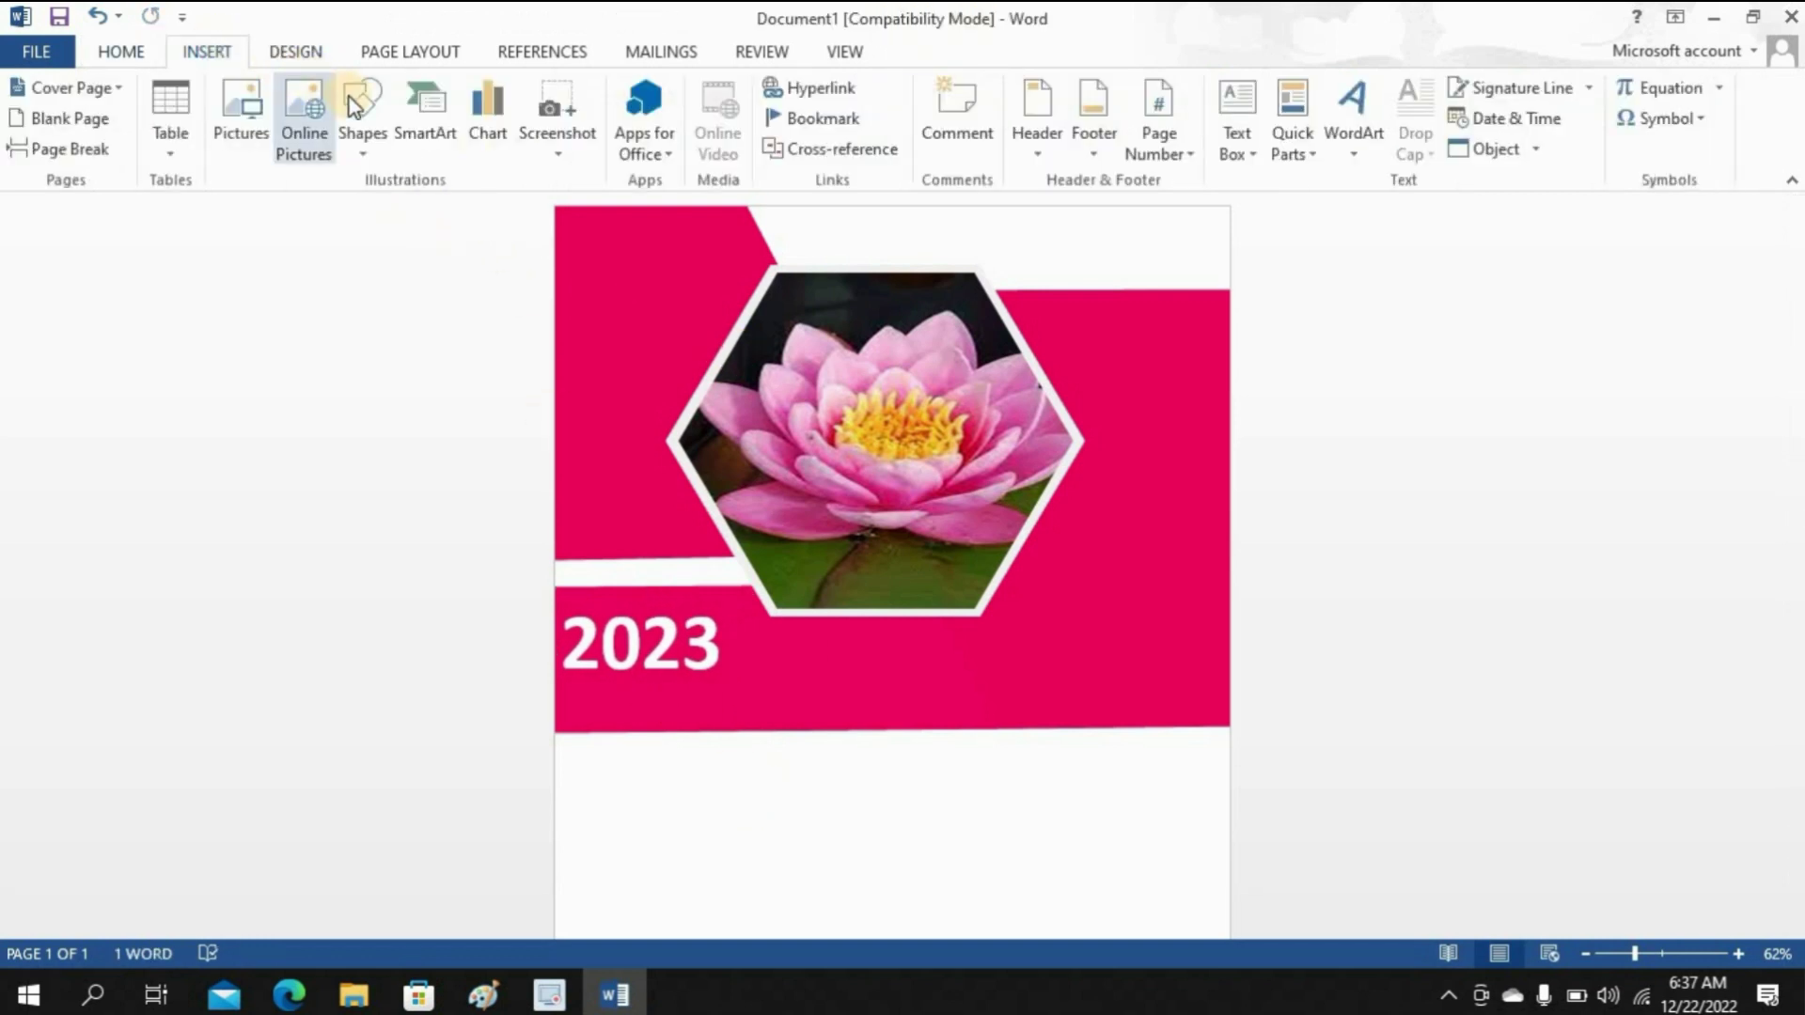
click(1235, 124)
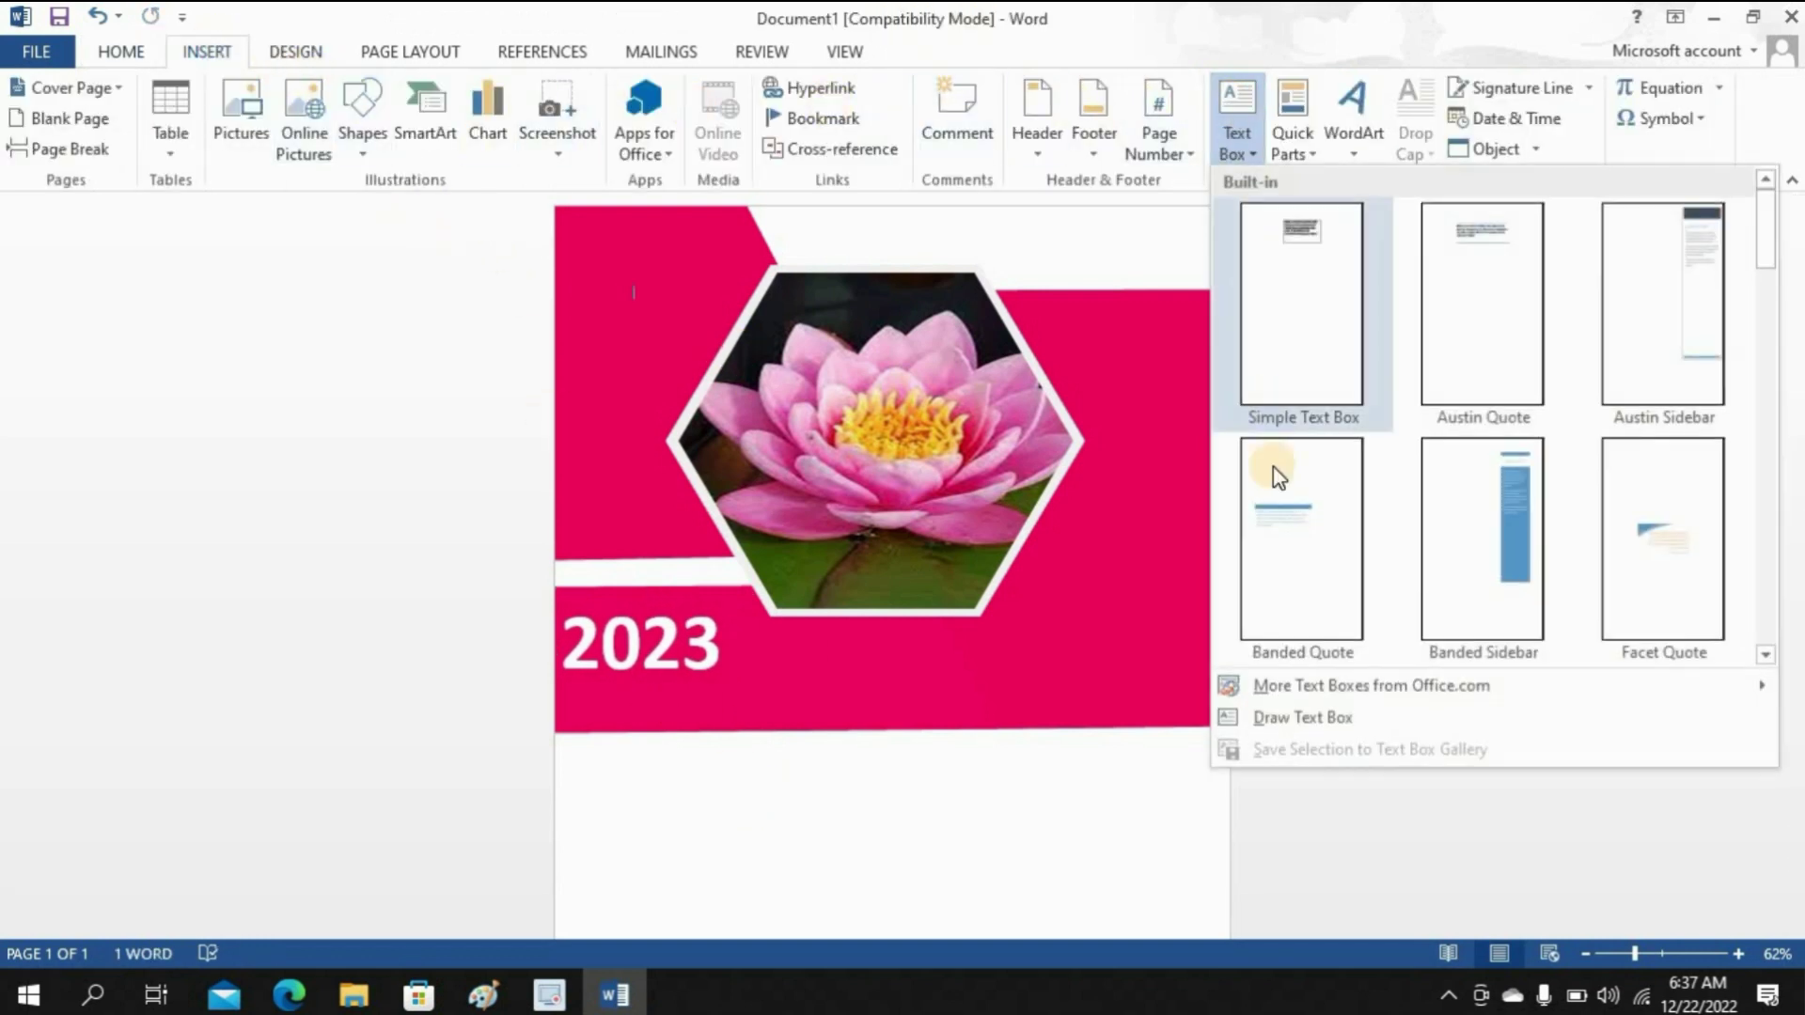
click(1272, 719)
drag(755, 669, 995, 724)
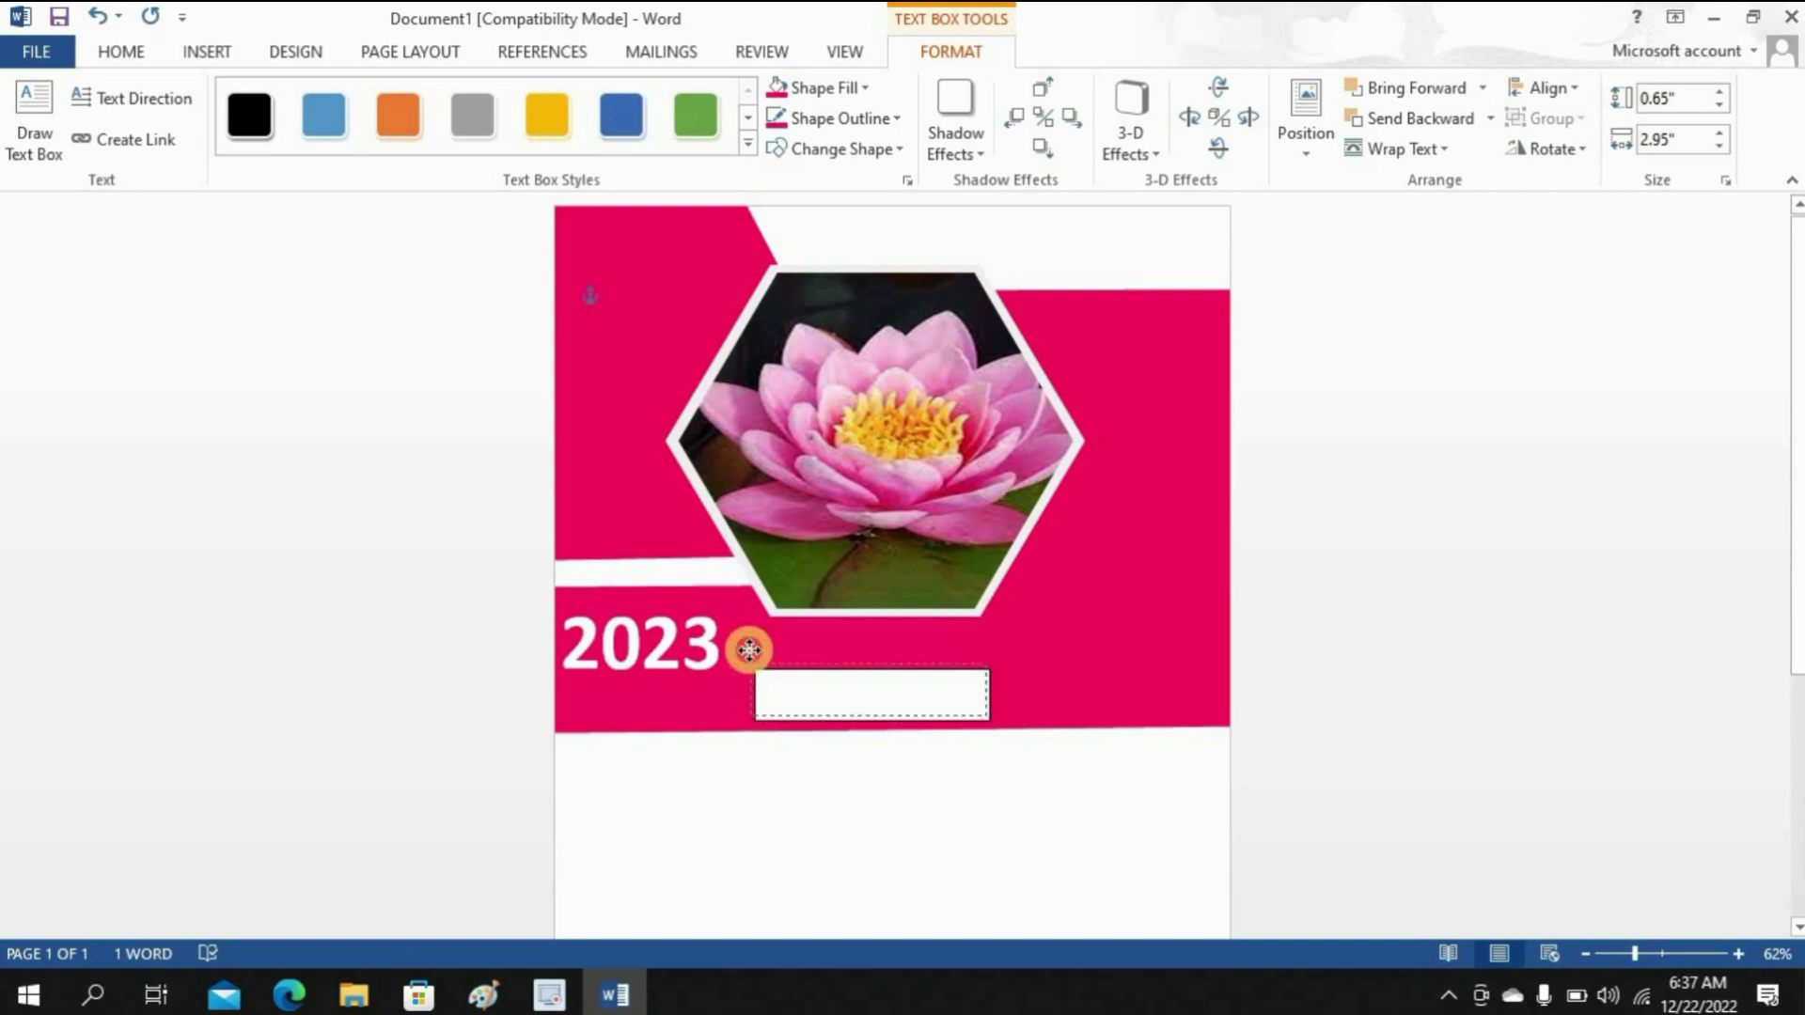
click(893, 719)
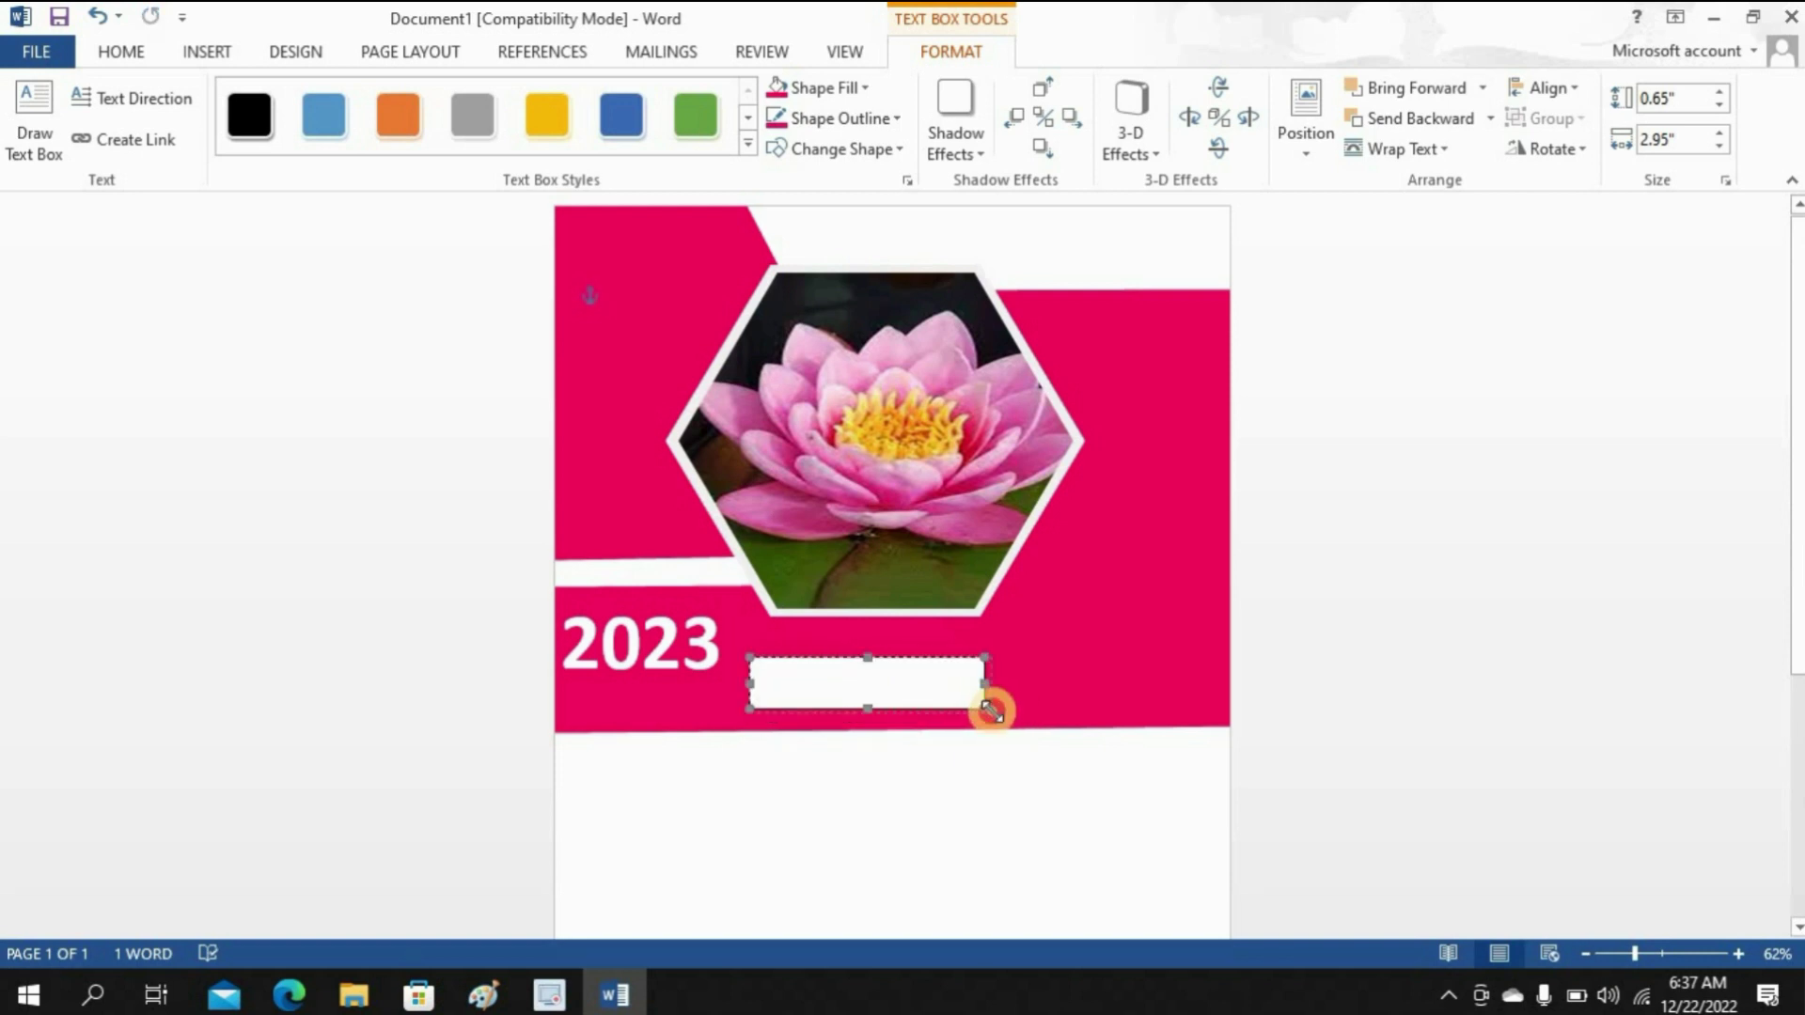
drag(992, 710, 999, 714)
click(789, 676)
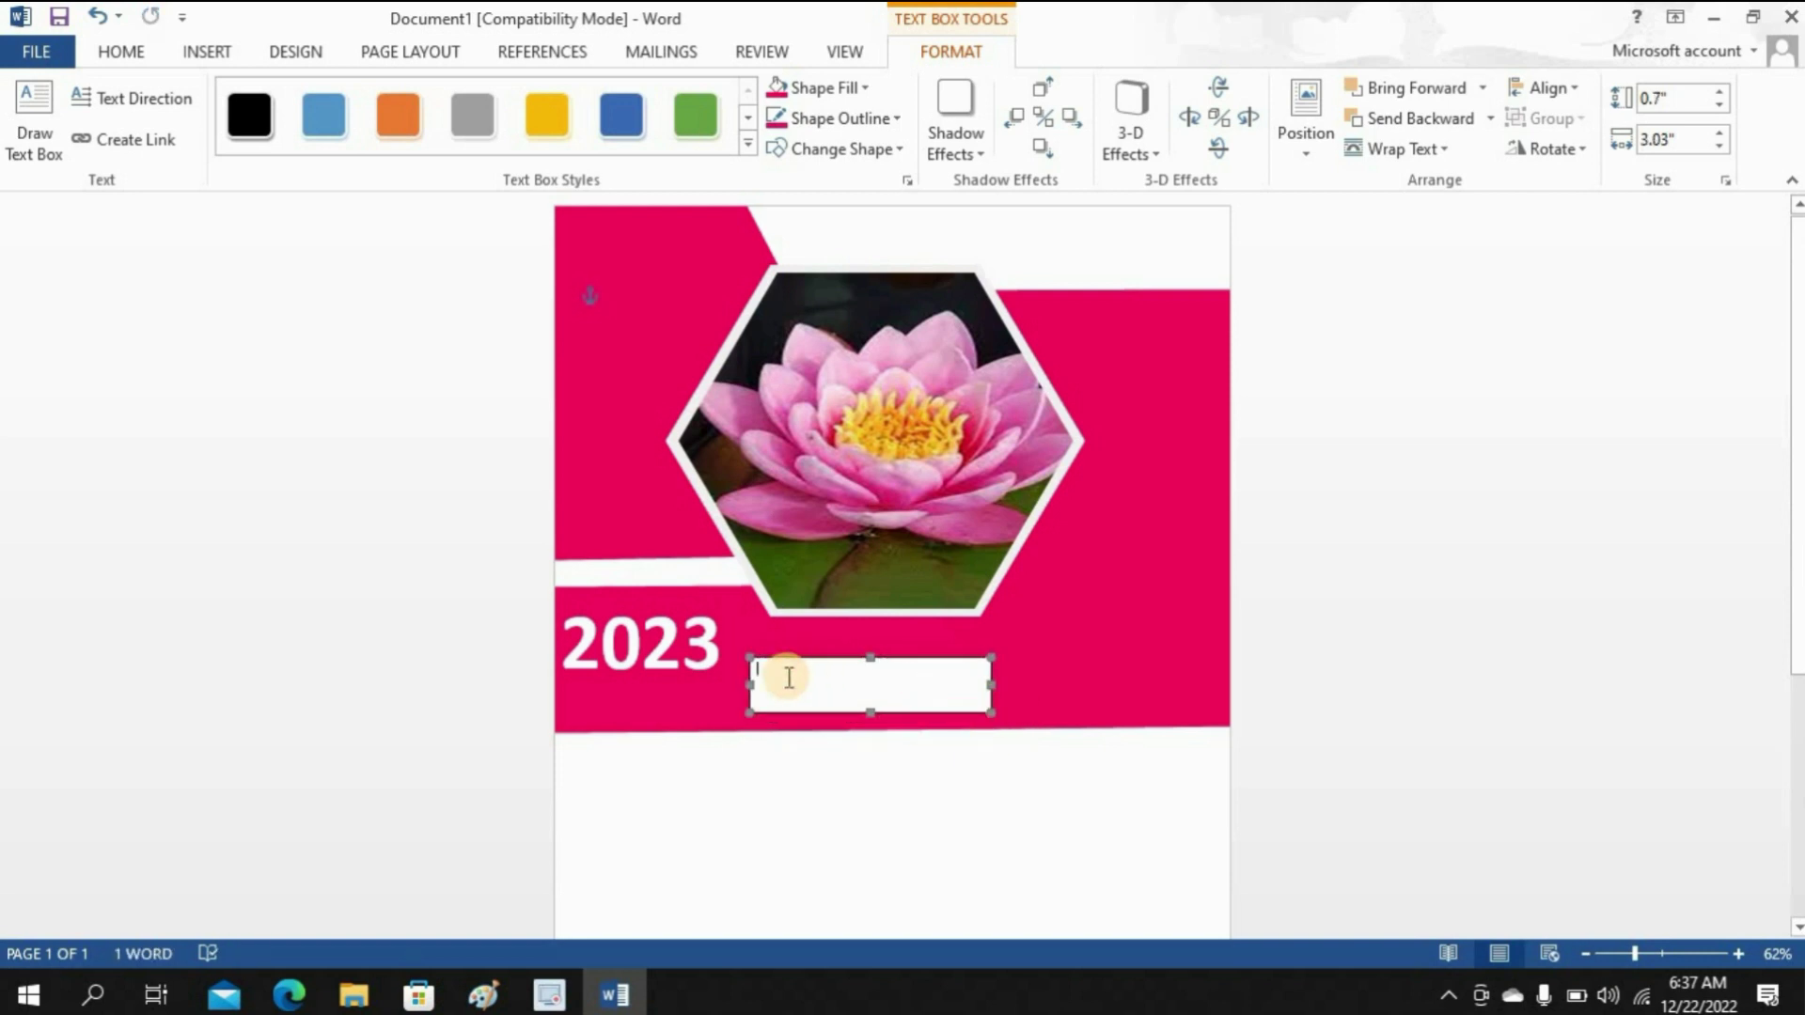
text(CALENDER)
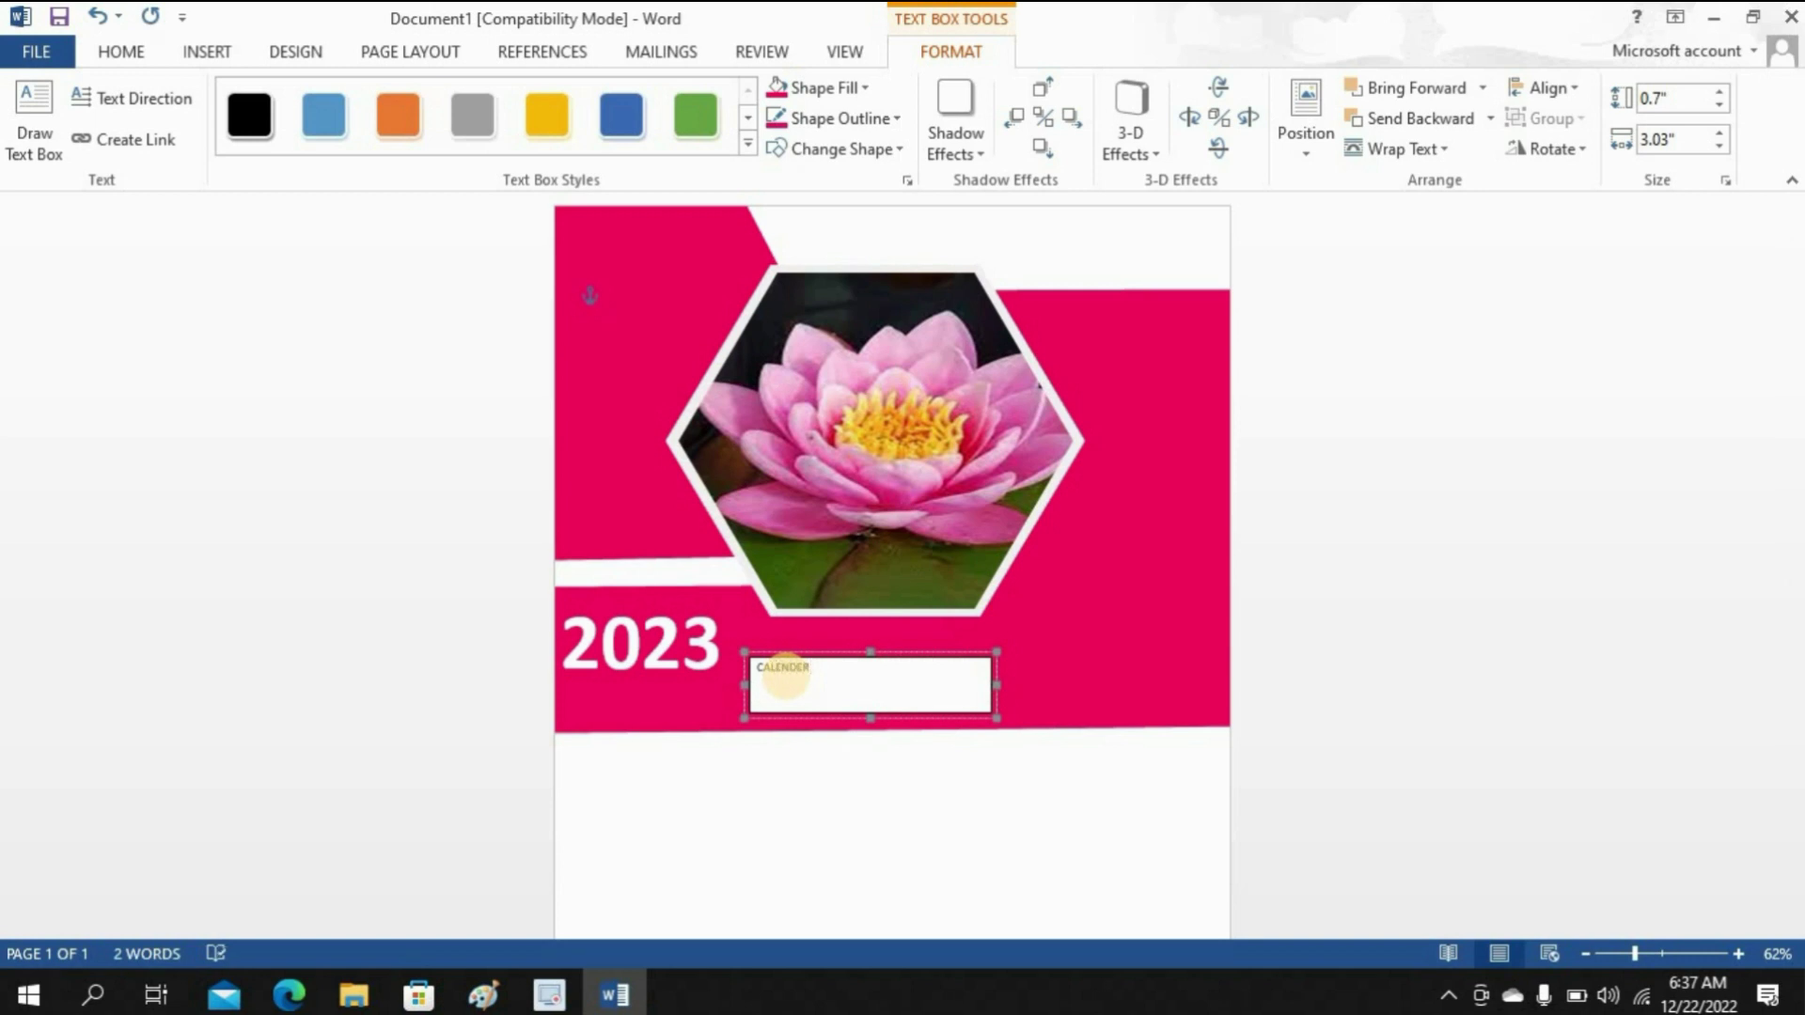
Step: Format the CALENDER text as bold, size 28, with white font color
drag(813, 669, 747, 658)
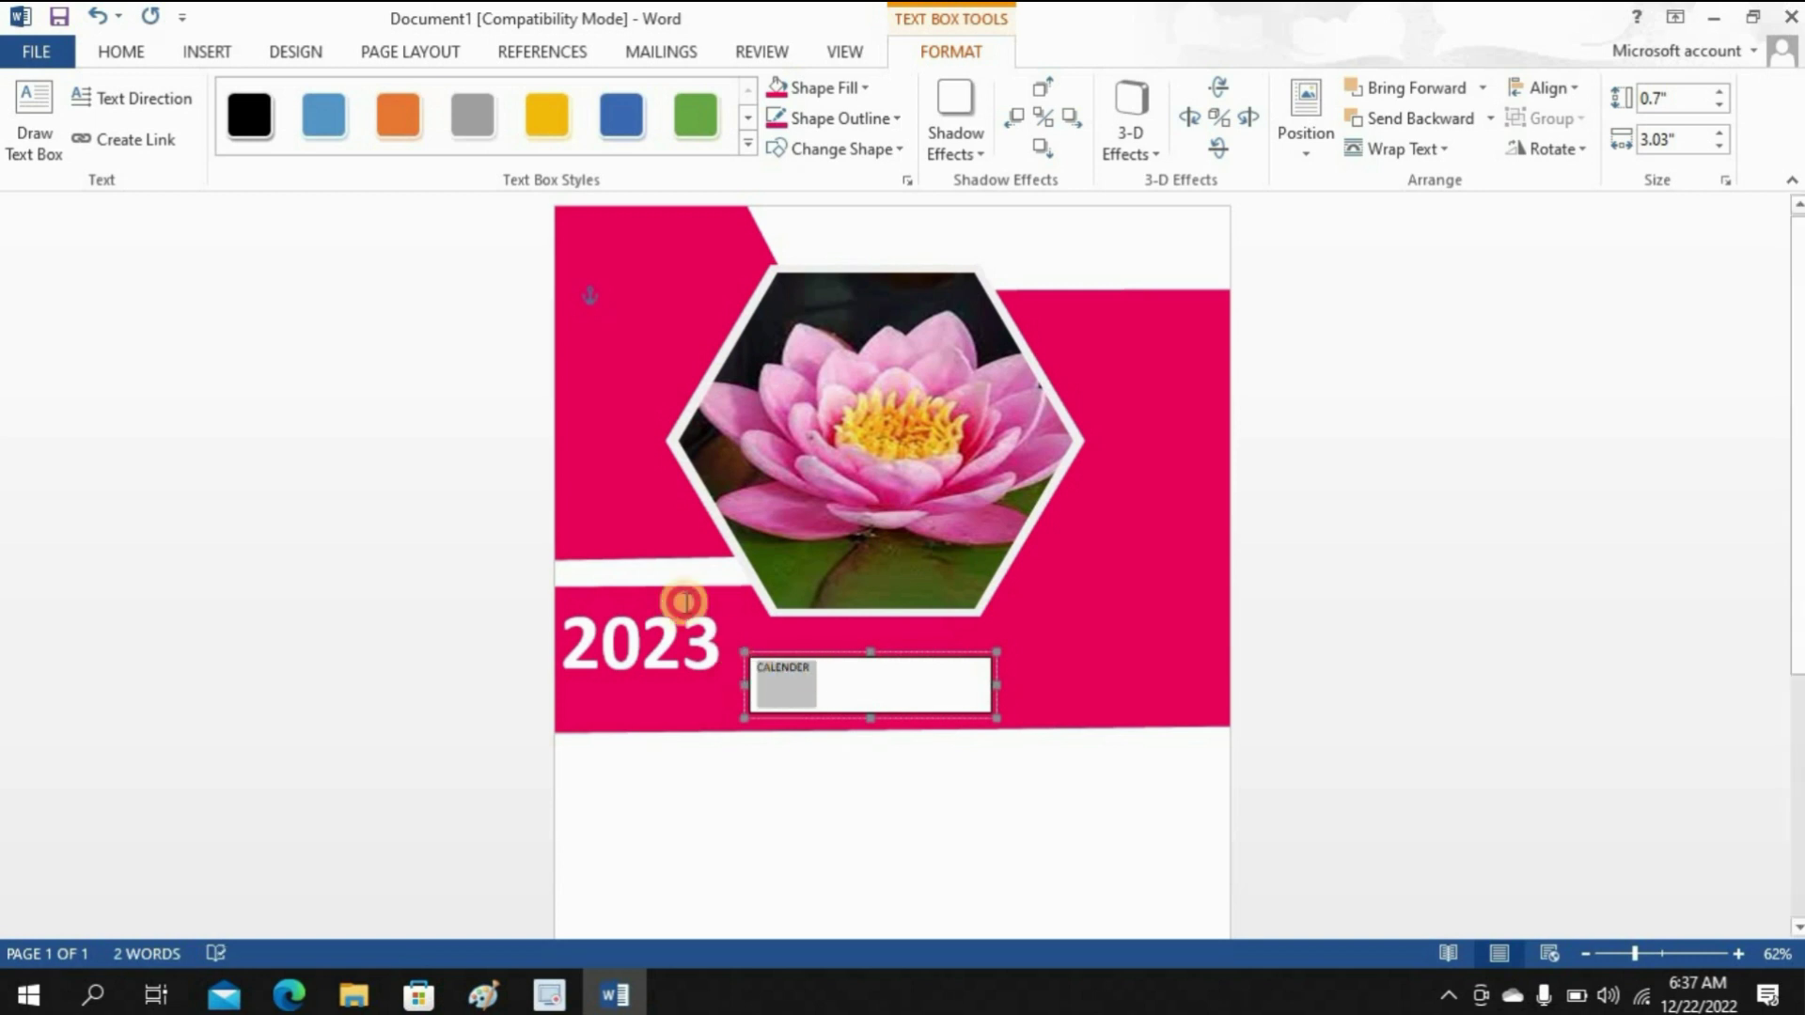
click(120, 53)
click(228, 138)
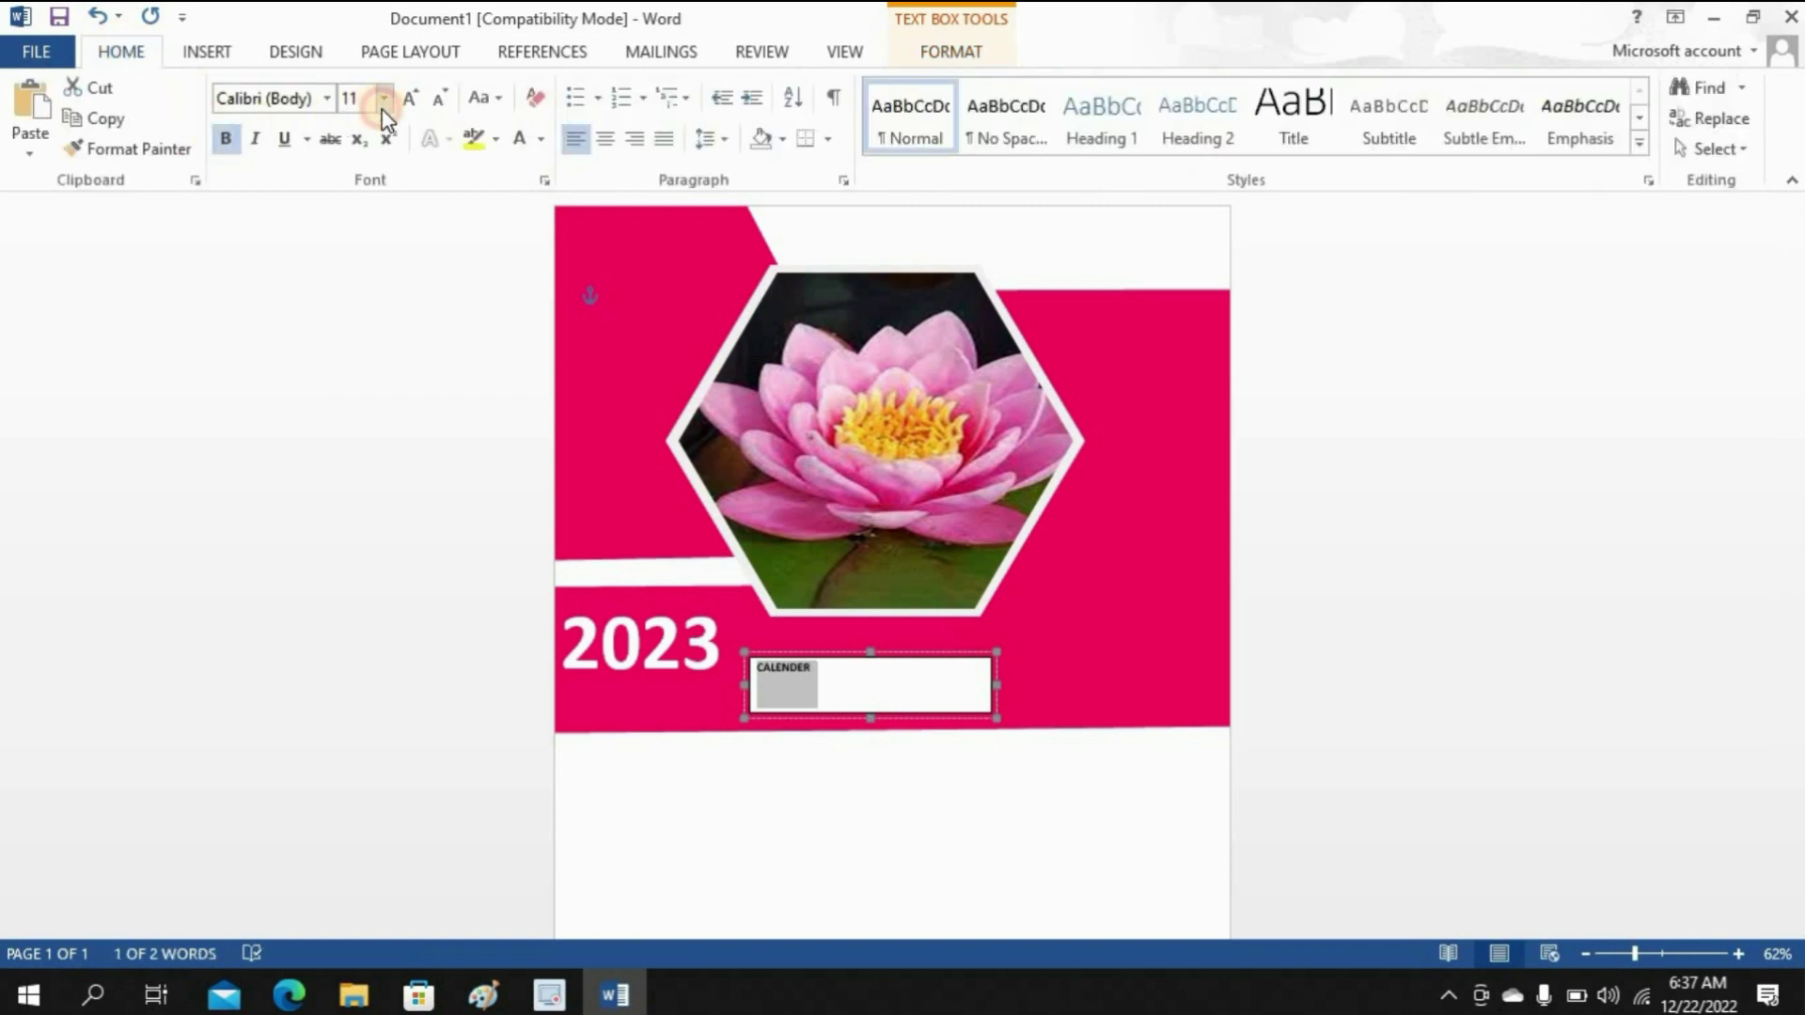
click(384, 100)
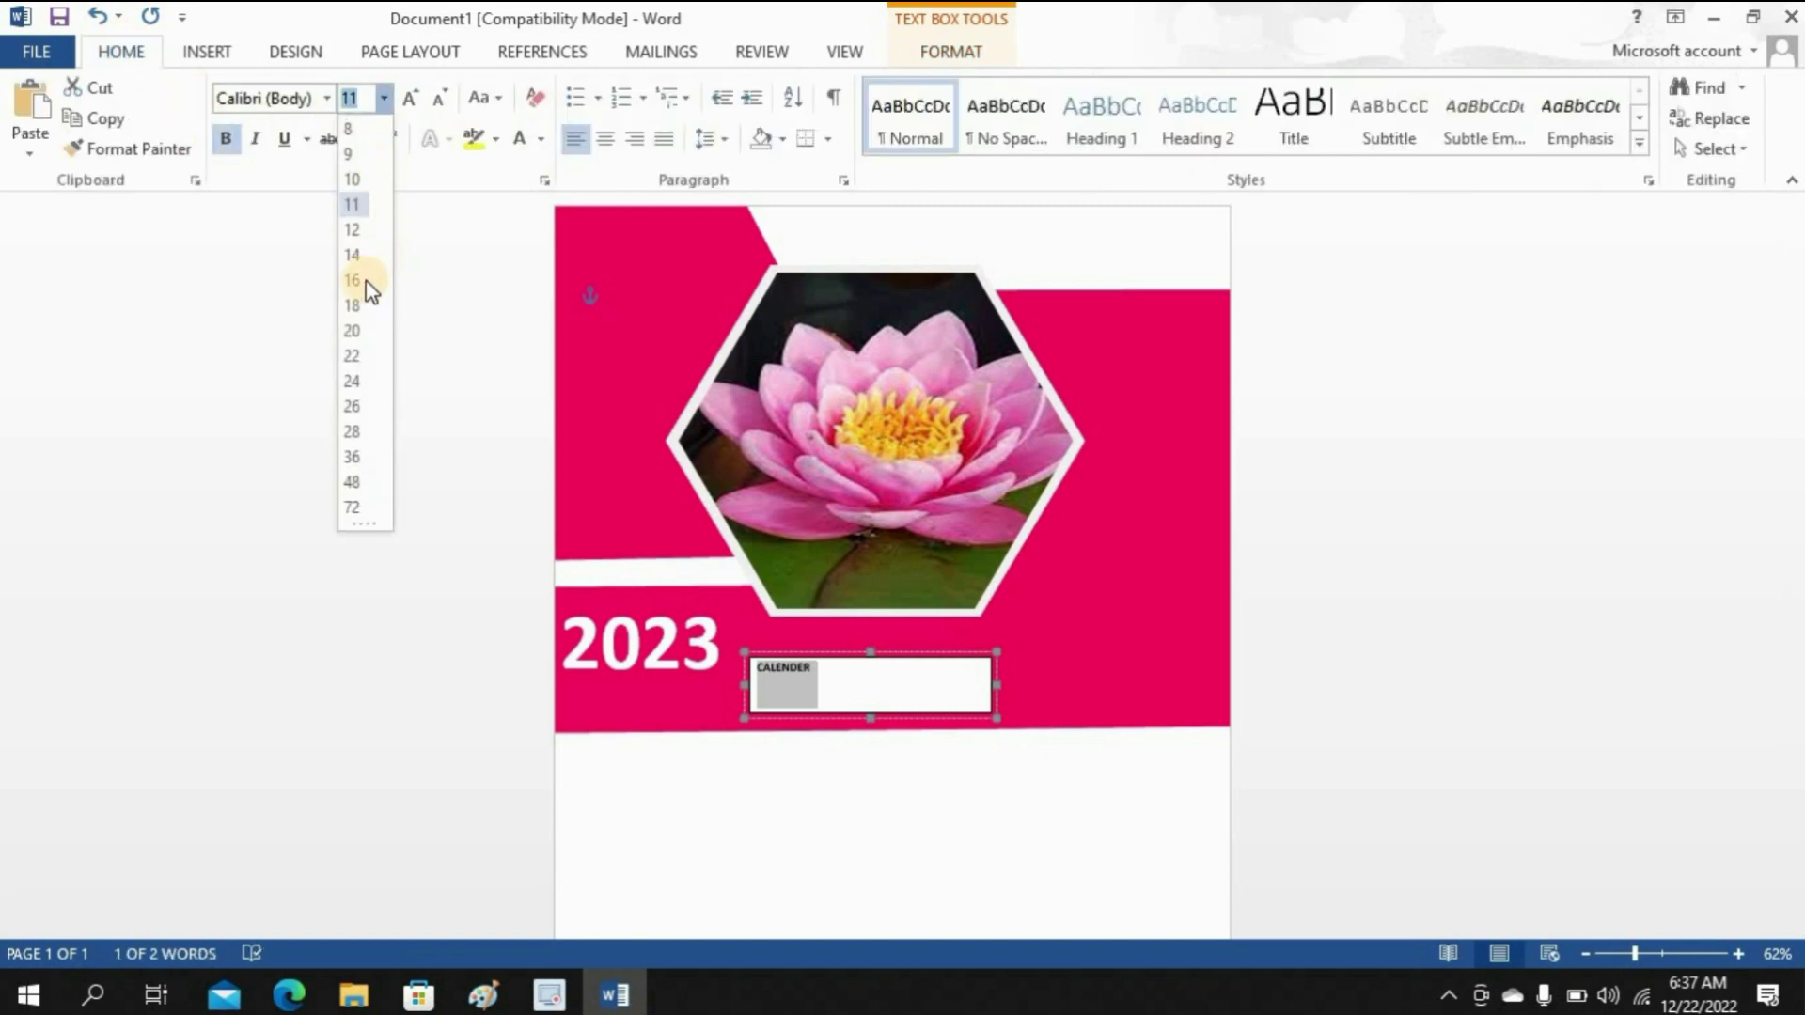
click(357, 431)
click(524, 139)
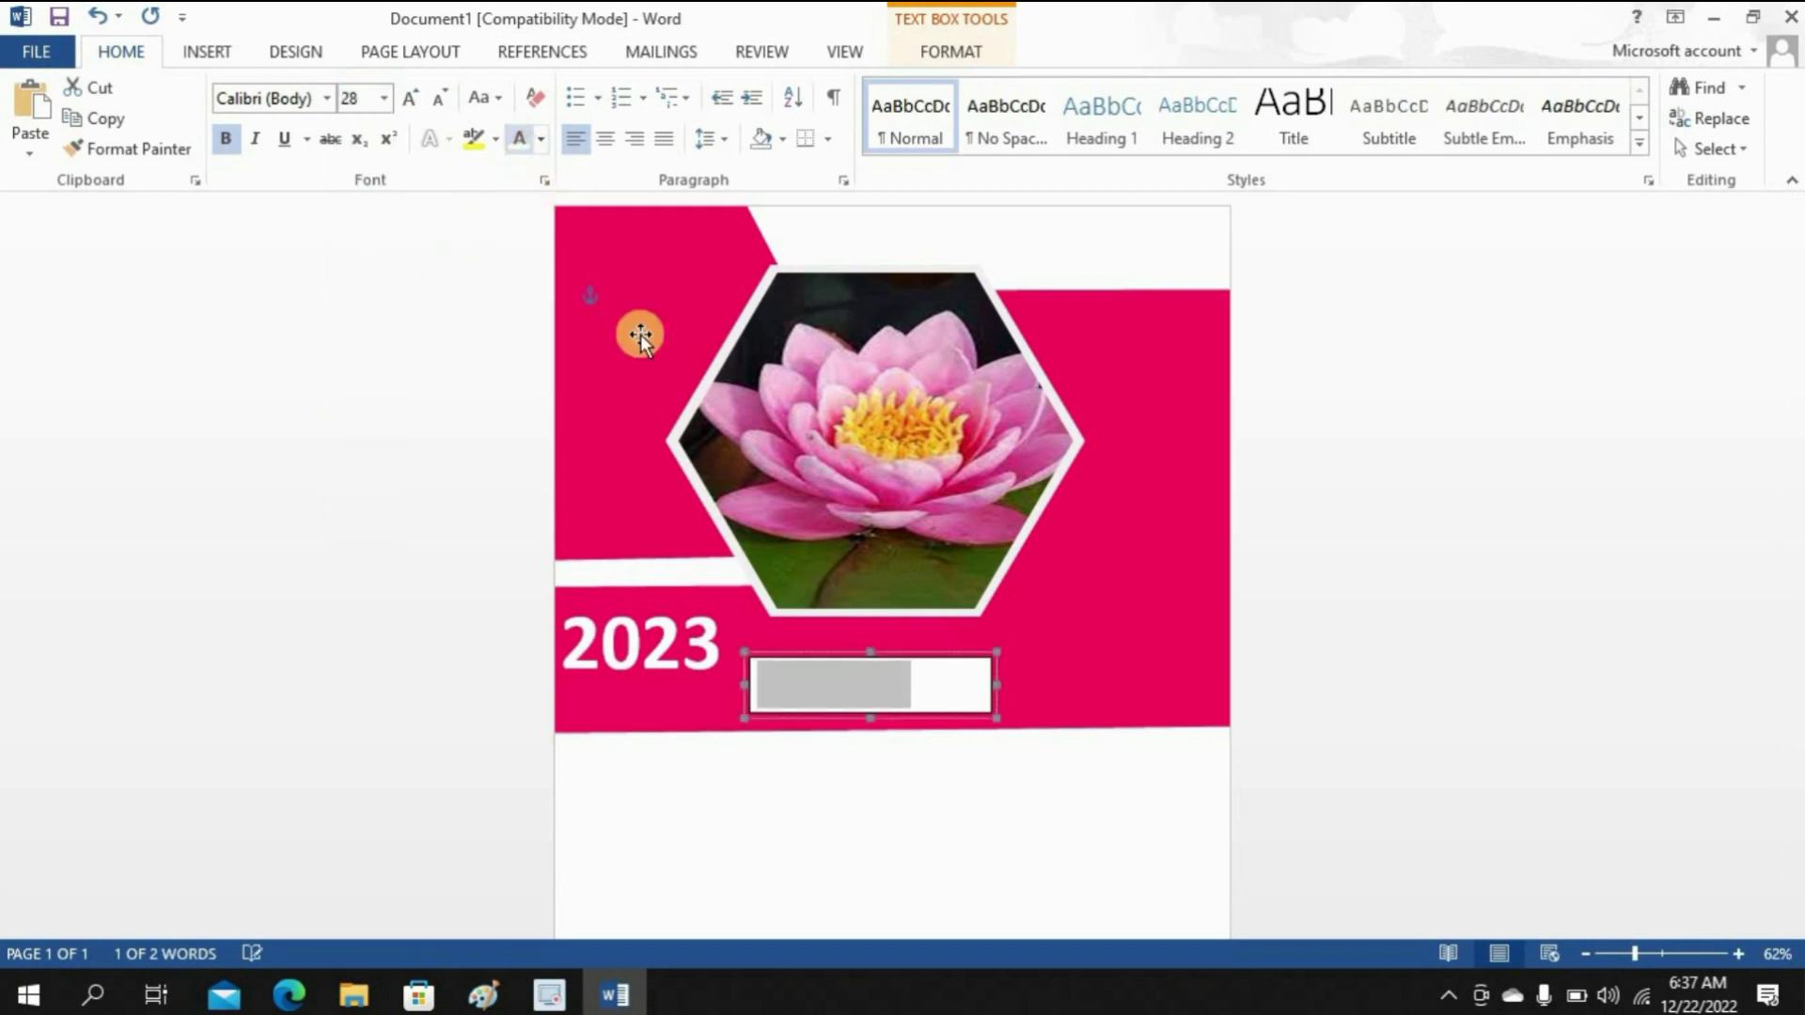
Step: Blend the CALENDER text box's fill and outline into the pink band, narrow it and shift it slightly right and down
click(939, 717)
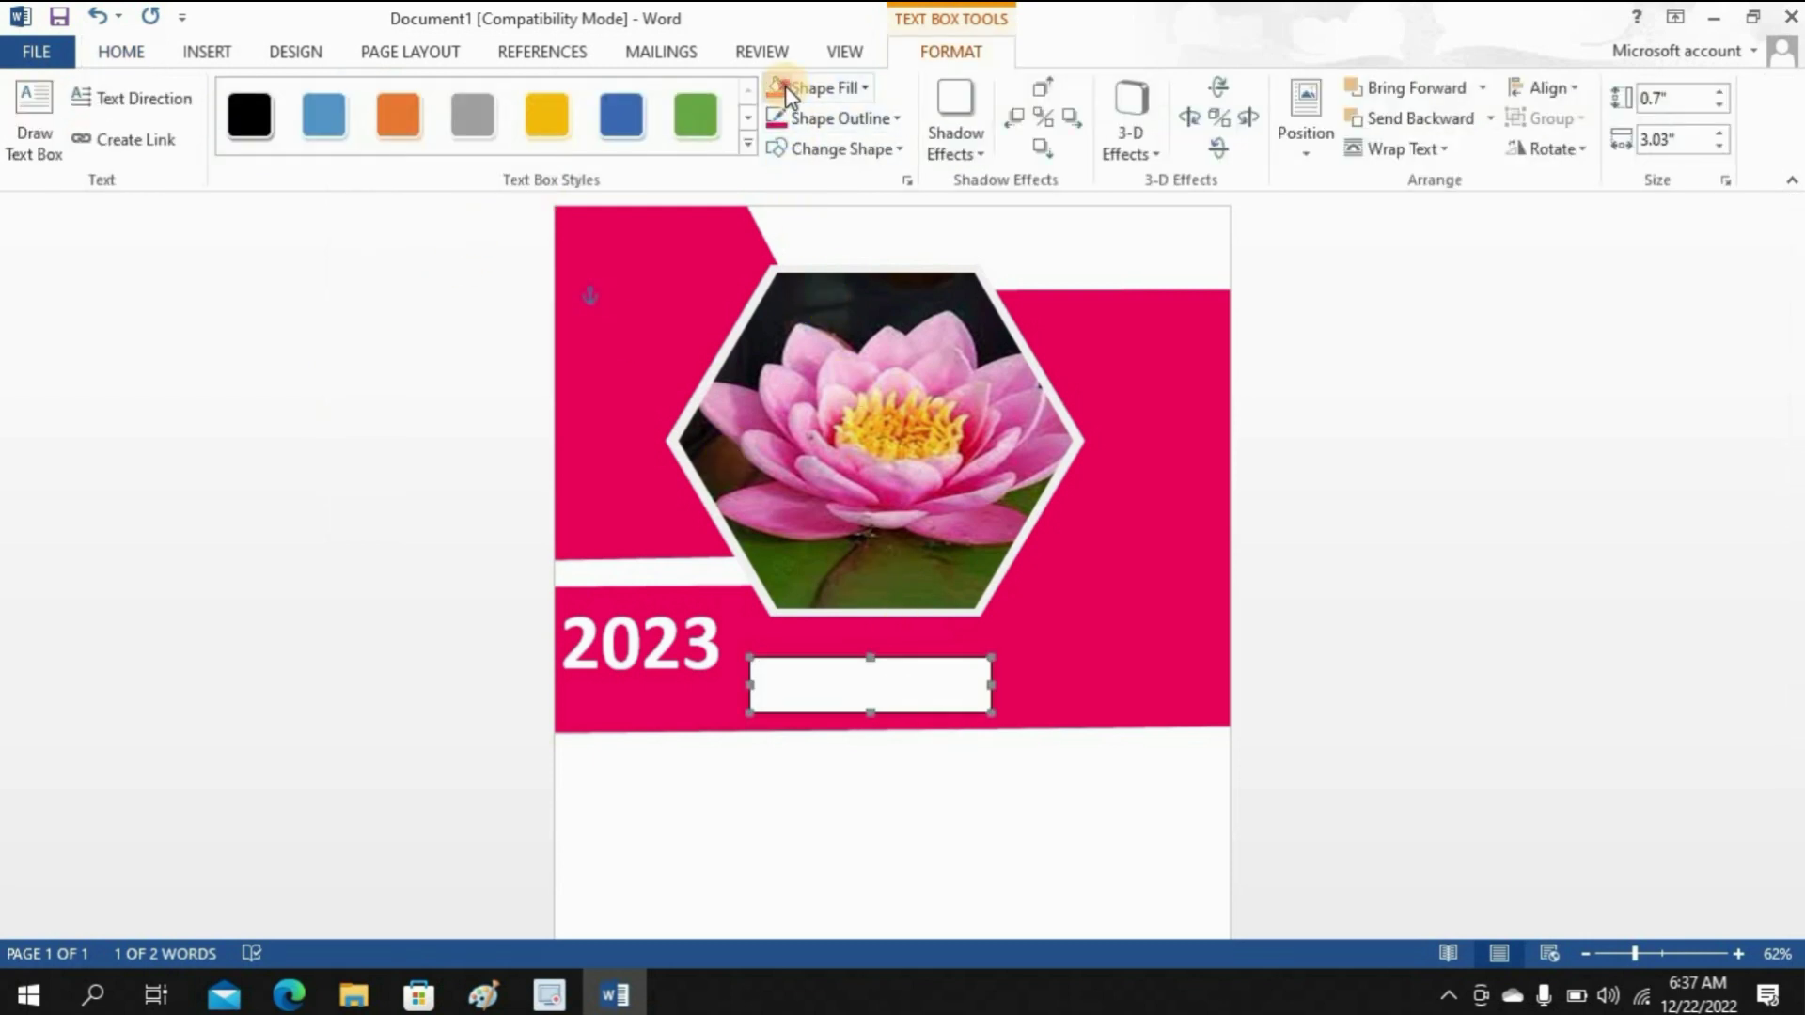
click(782, 122)
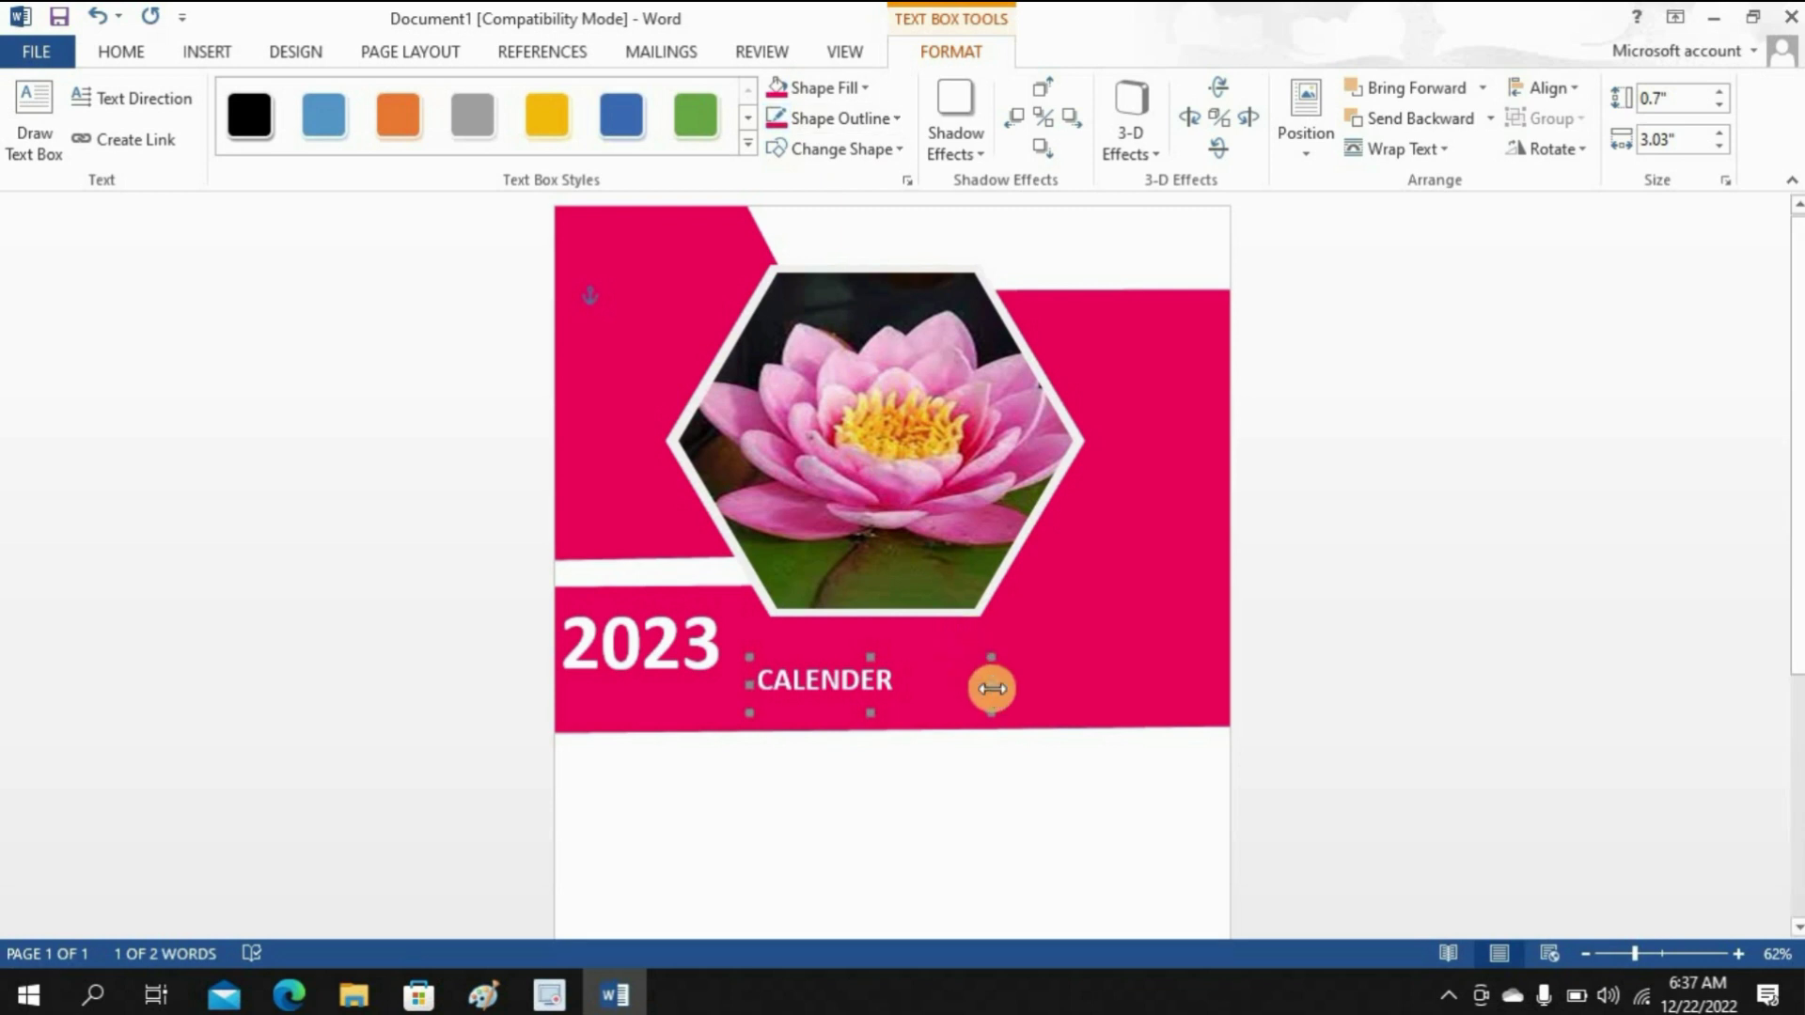
drag(992, 688, 935, 689)
click(949, 805)
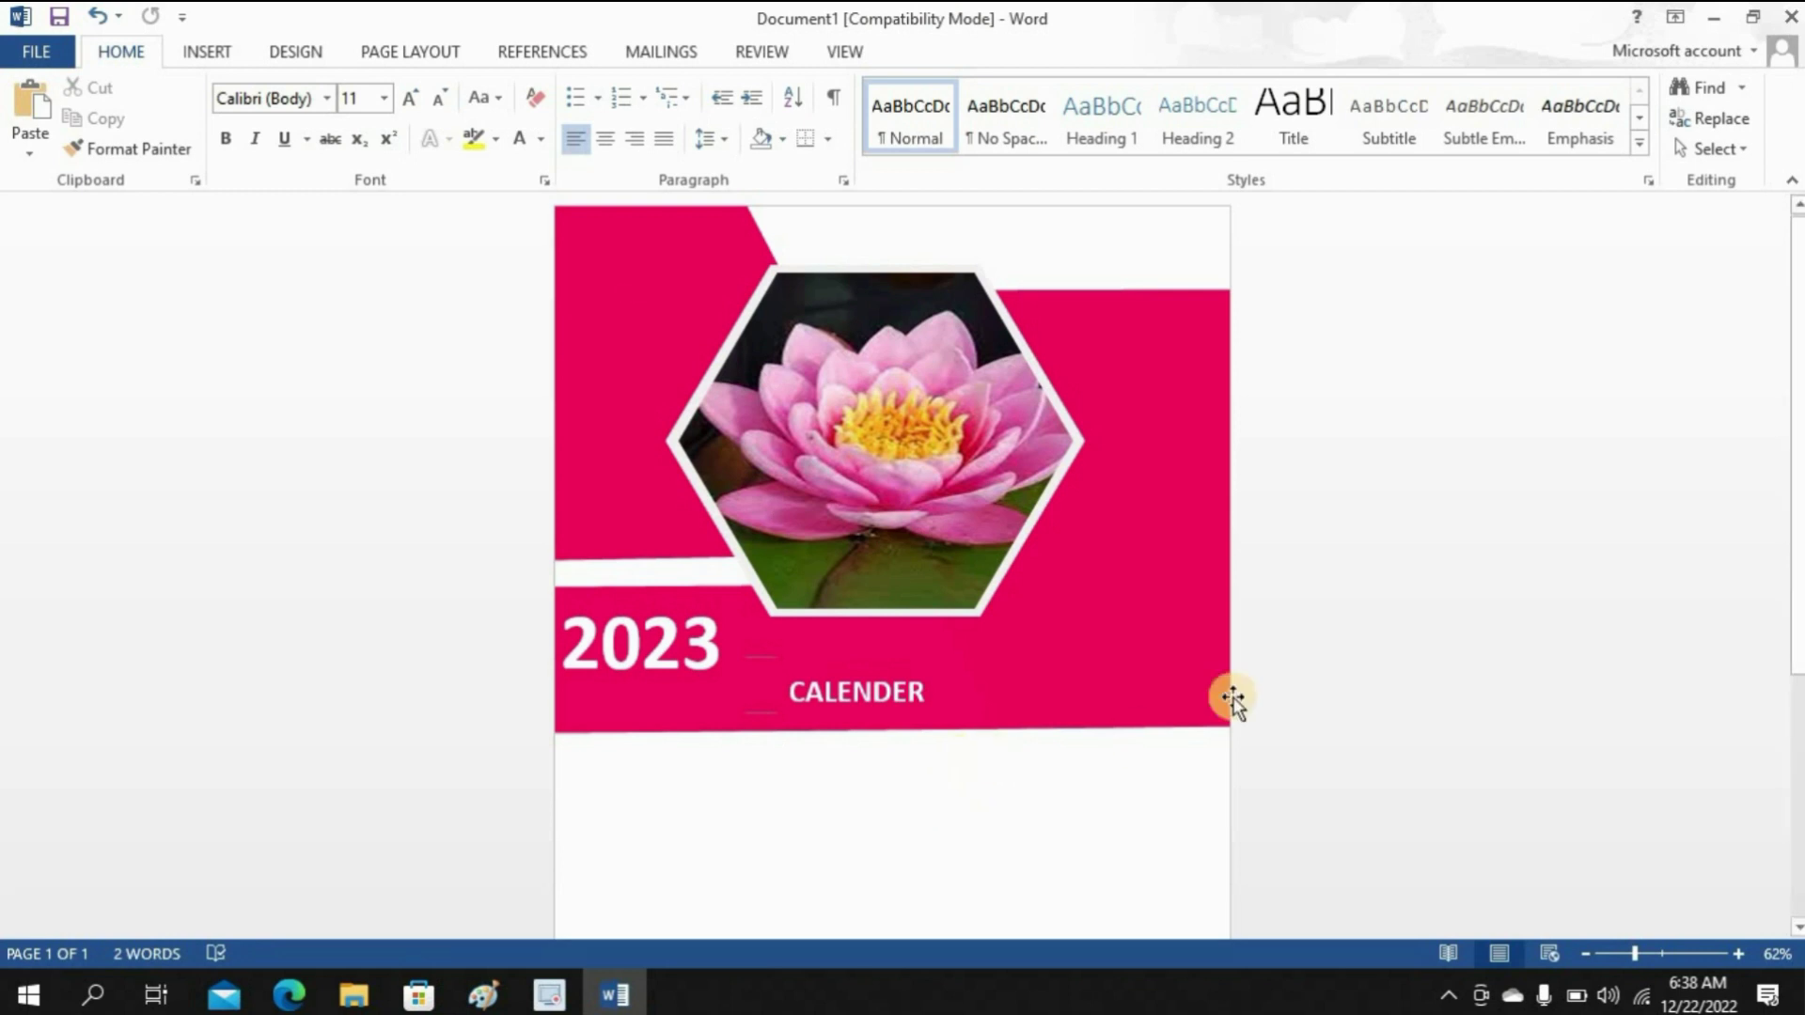
Step: Draw a flowchart terminator shape about 2.38" wide and 0.77" high below the left part of the pink band
drag(1796, 409, 1798, 596)
click(209, 52)
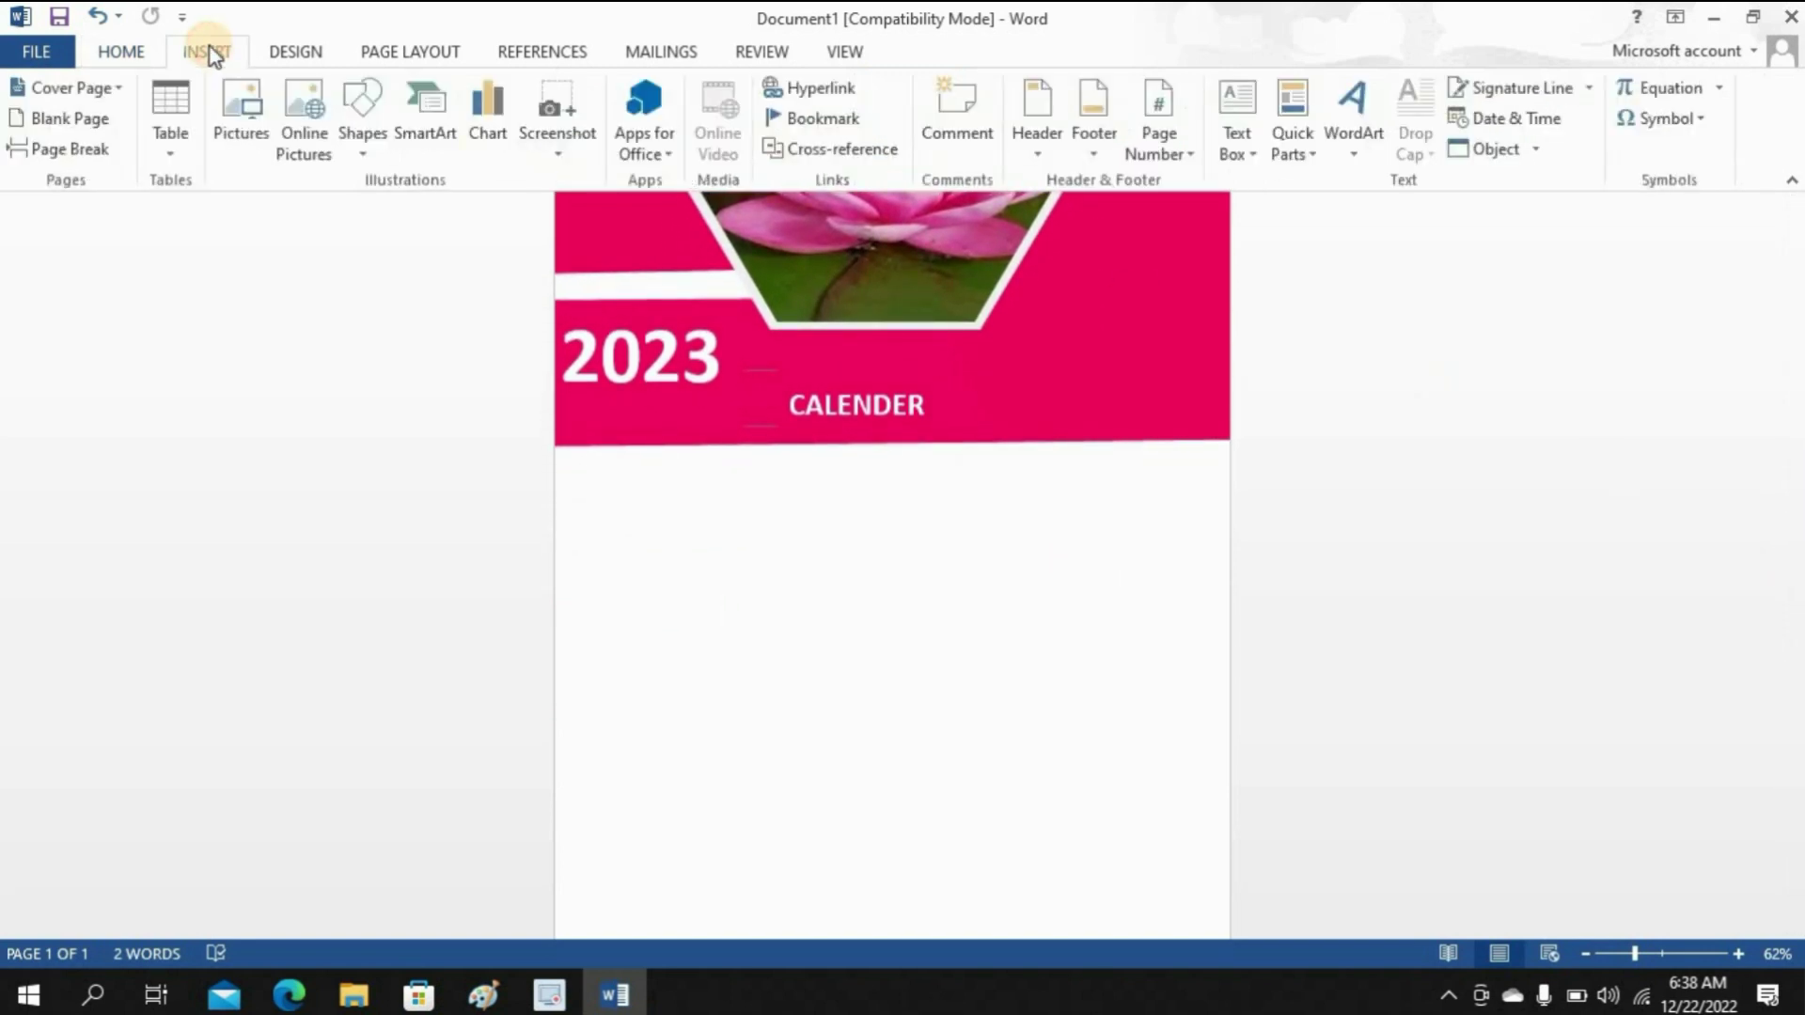
click(357, 114)
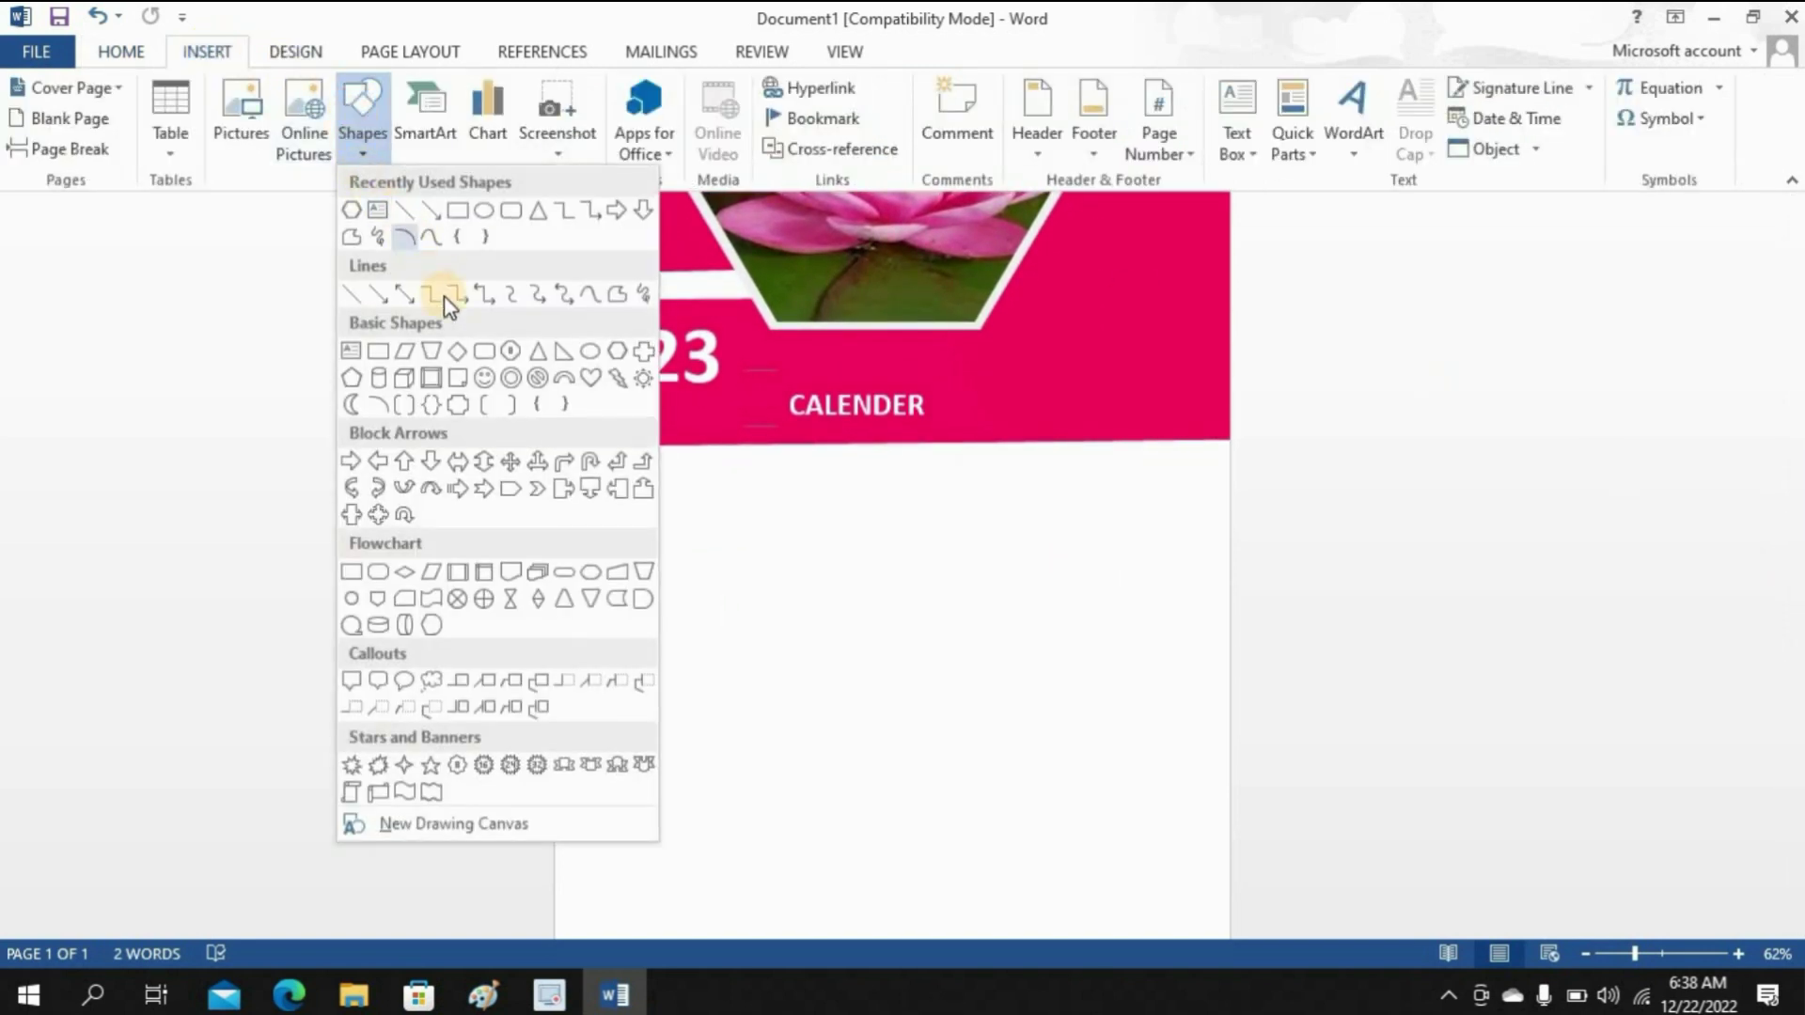
click(562, 573)
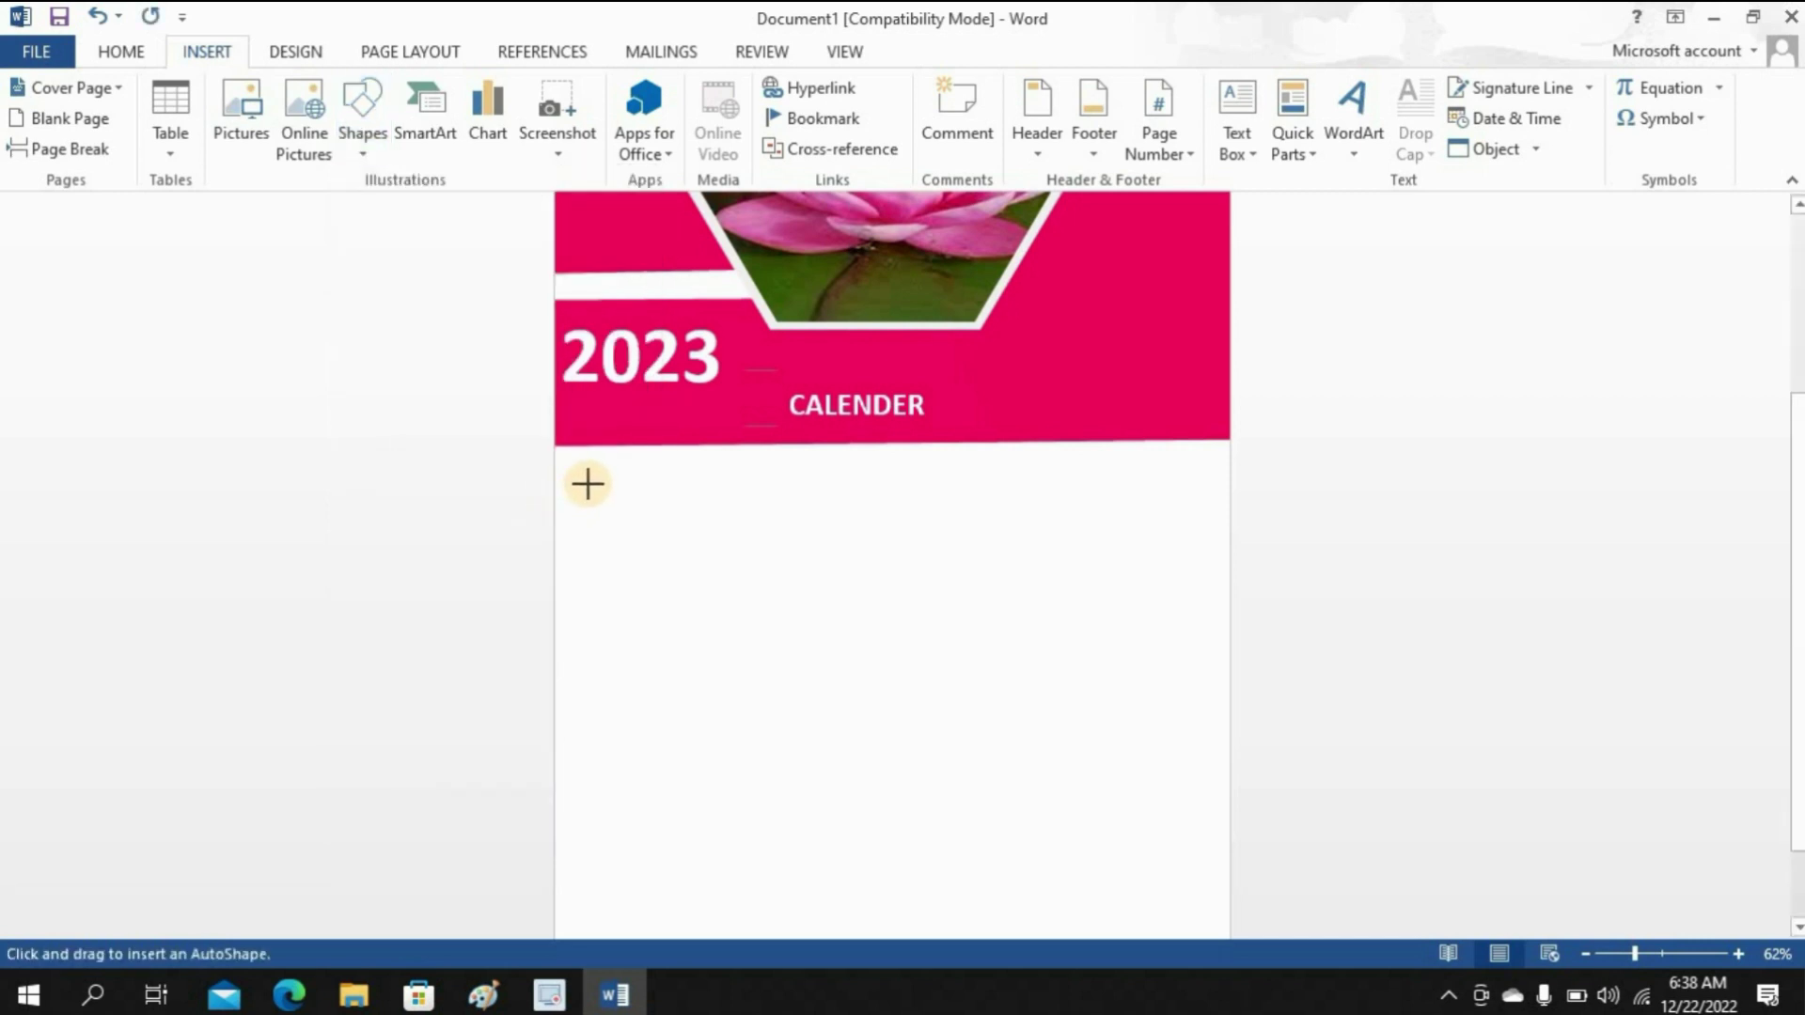
drag(595, 483, 786, 543)
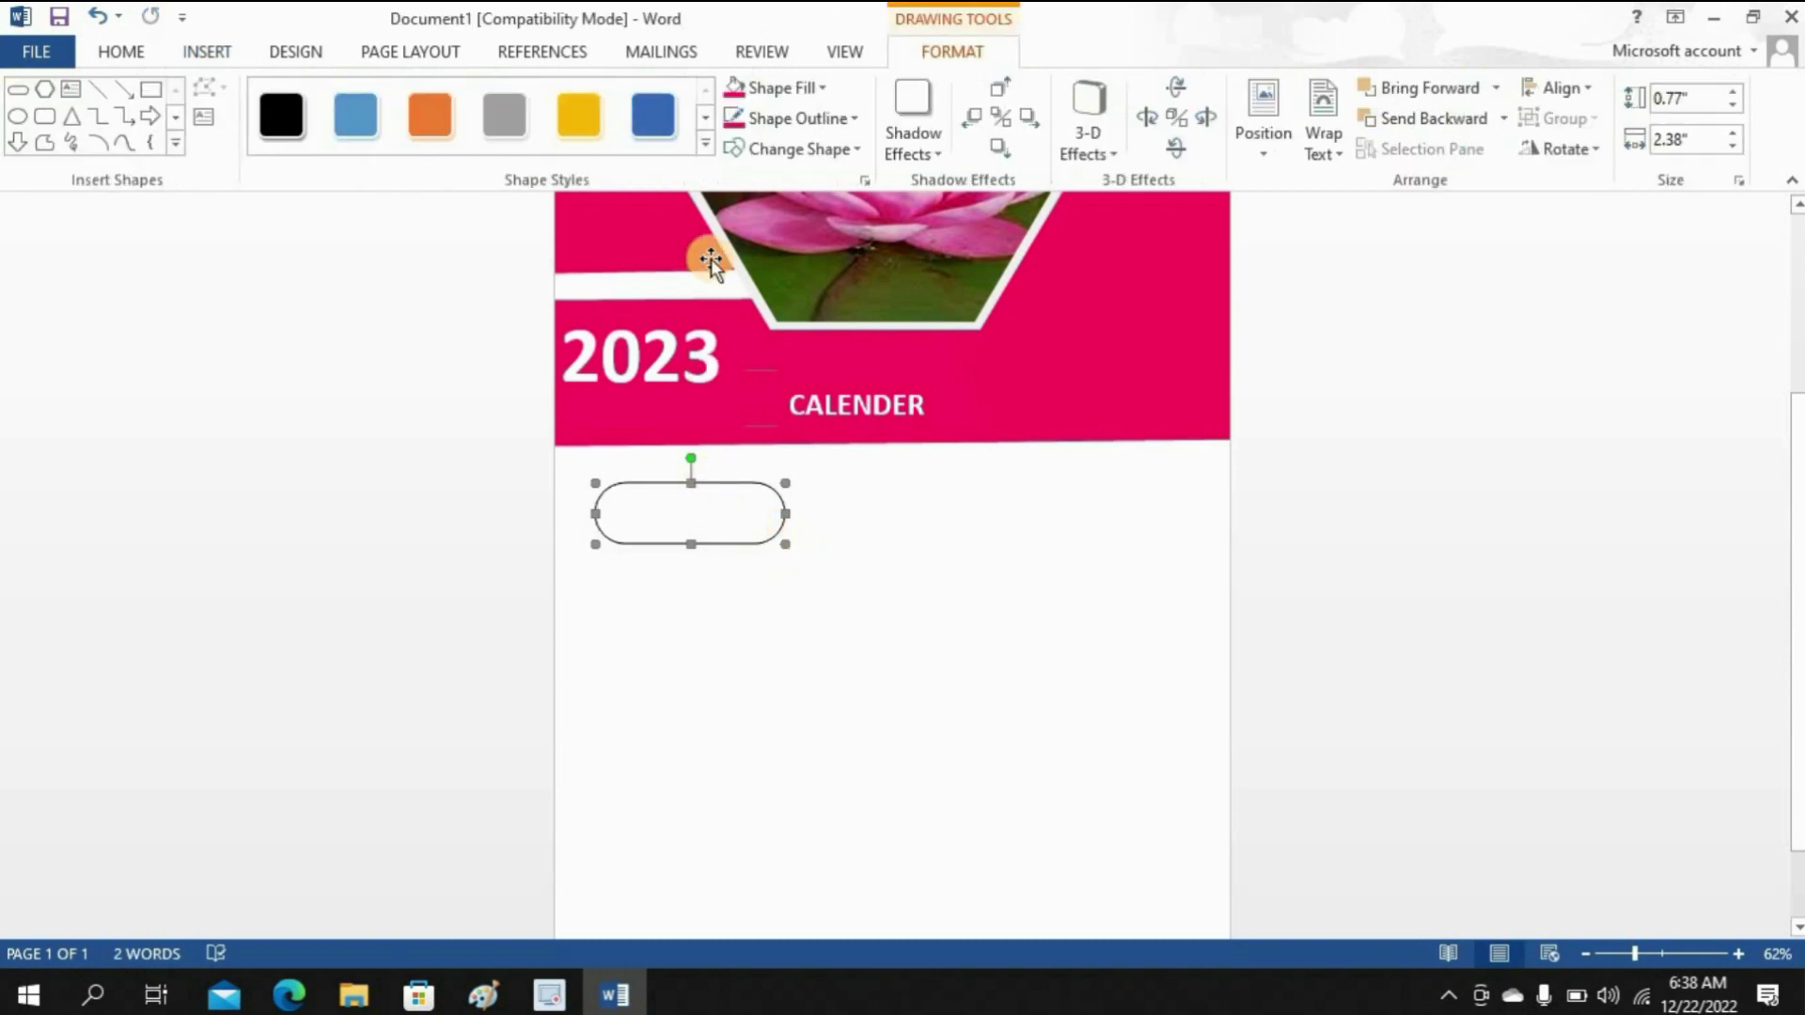
Step: Set the terminator shape's fill and outline to the same pink as the band
click(758, 87)
click(740, 345)
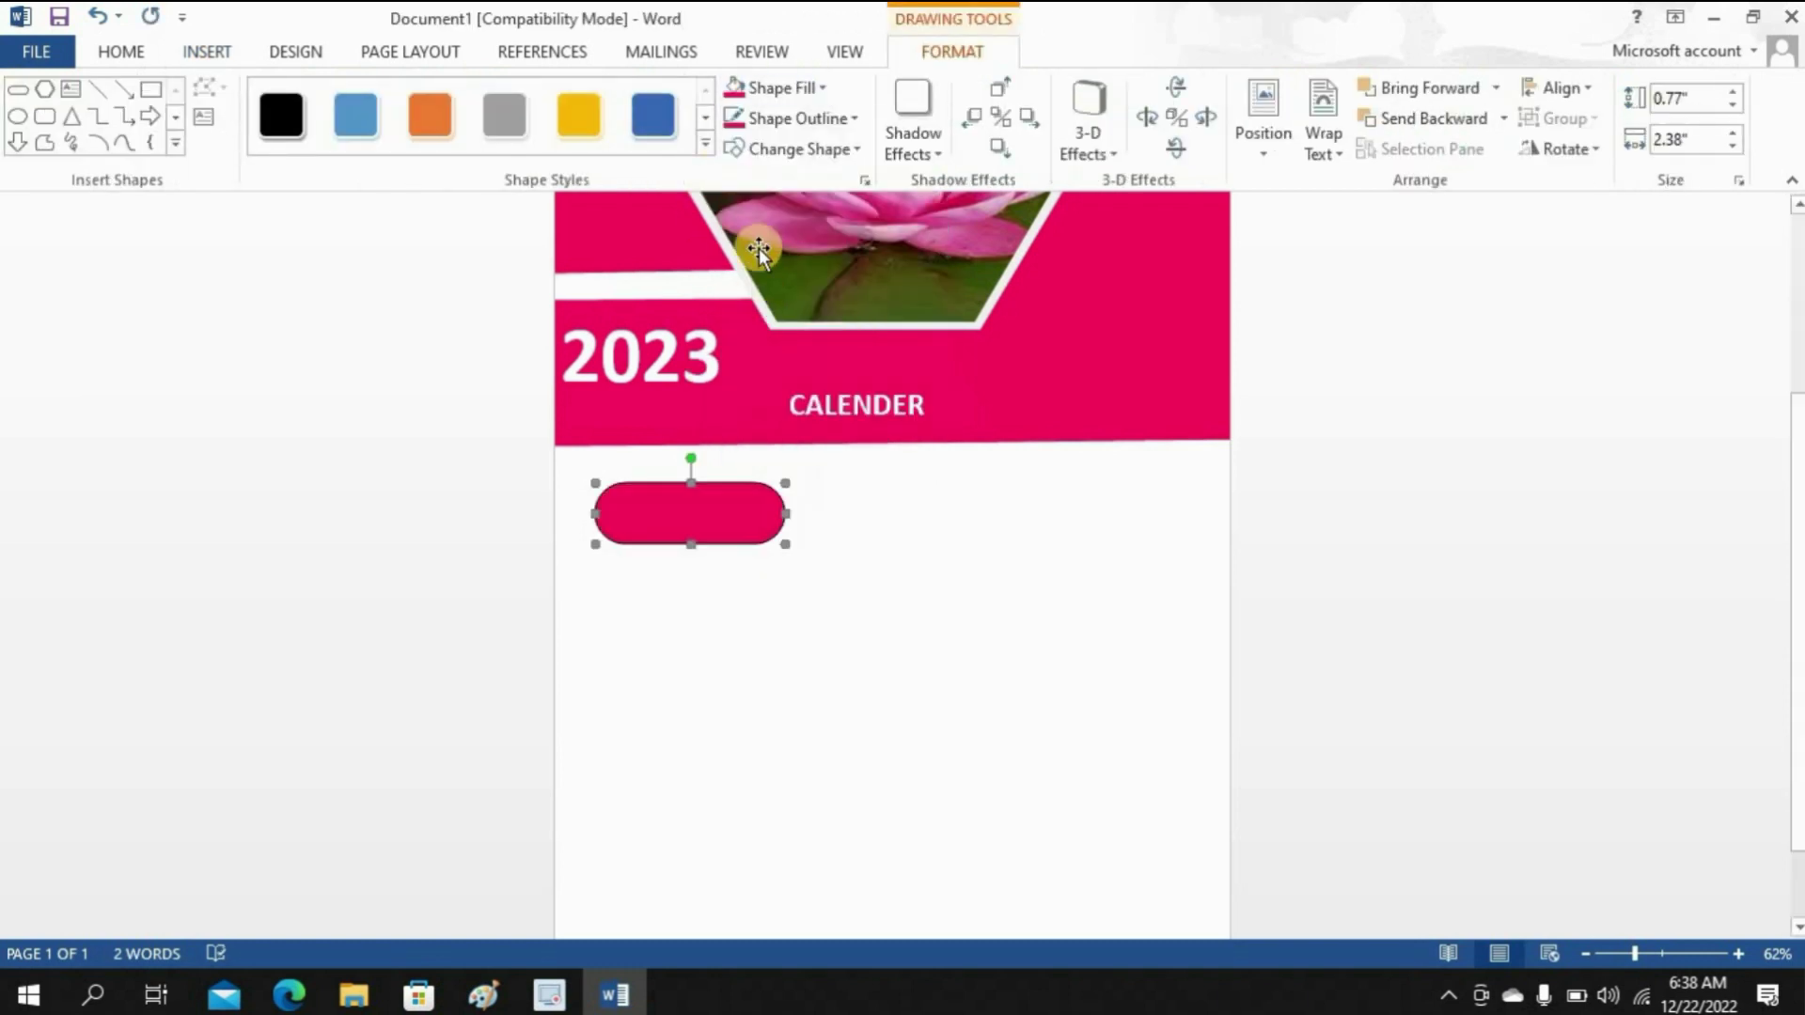
click(742, 118)
click(739, 375)
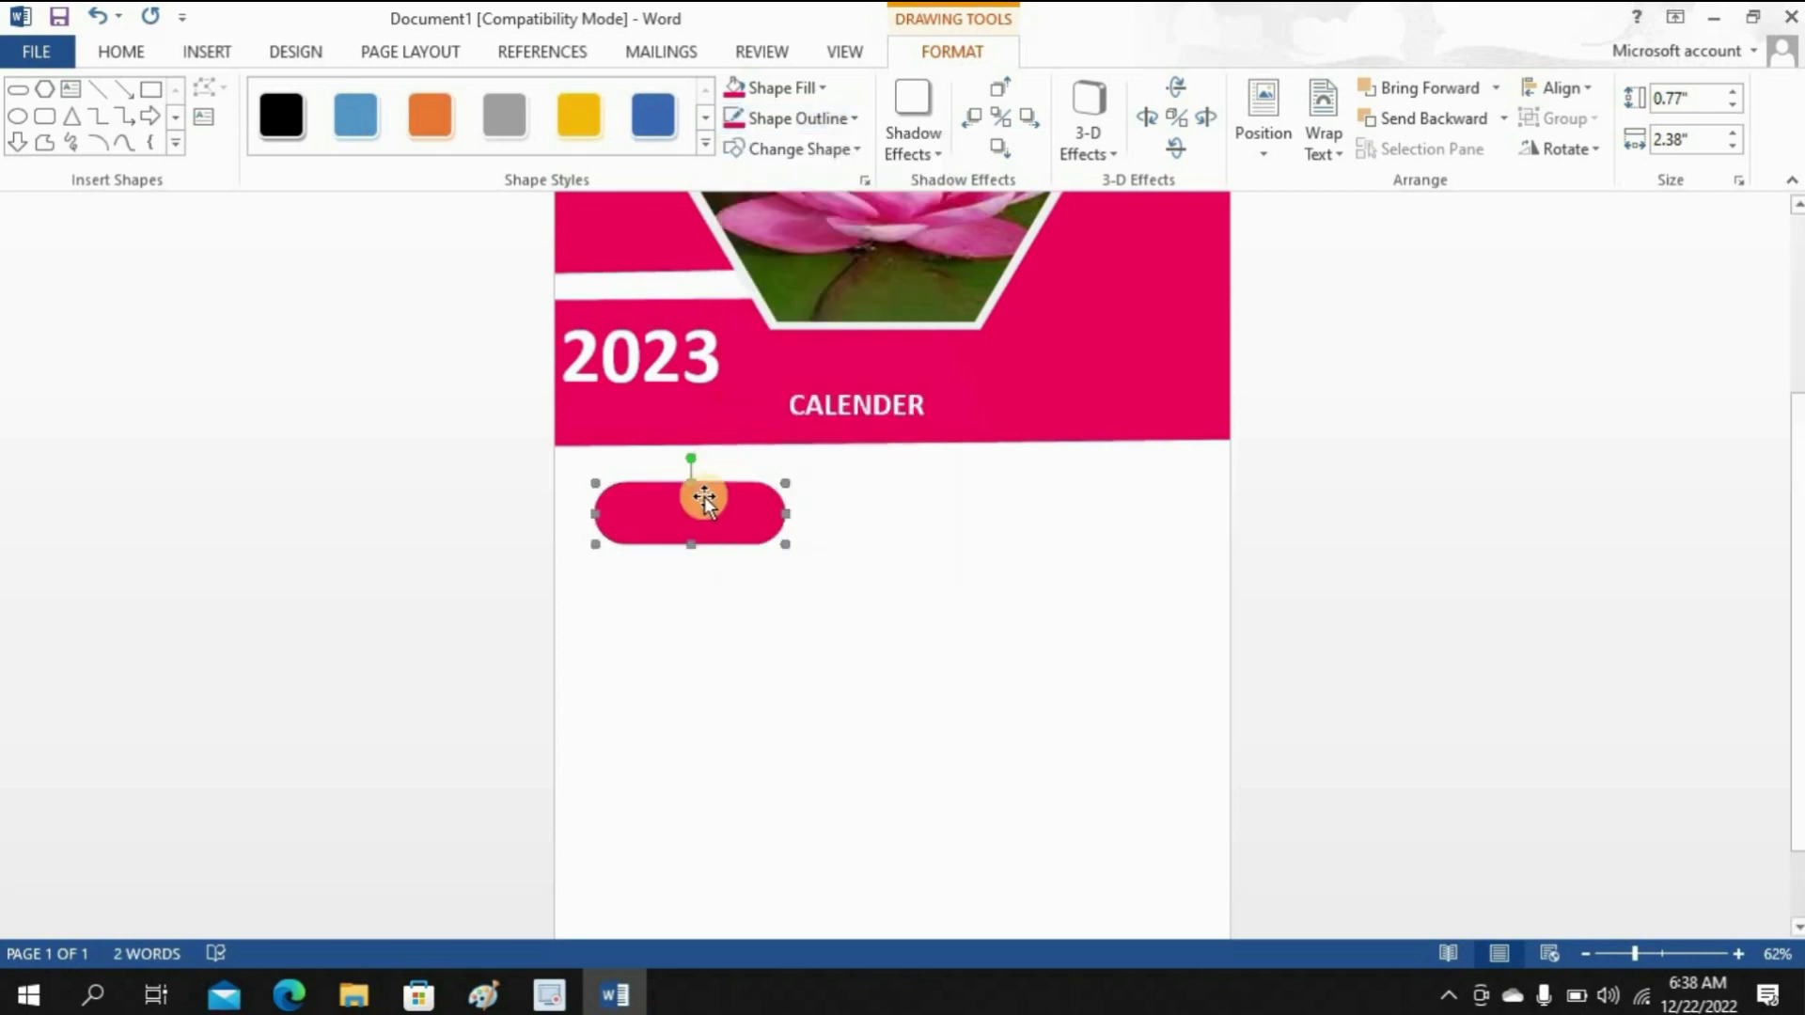
Step: Duplicate the pink terminator shape and place the copy level with it near the page's right edge
right_click(704, 500)
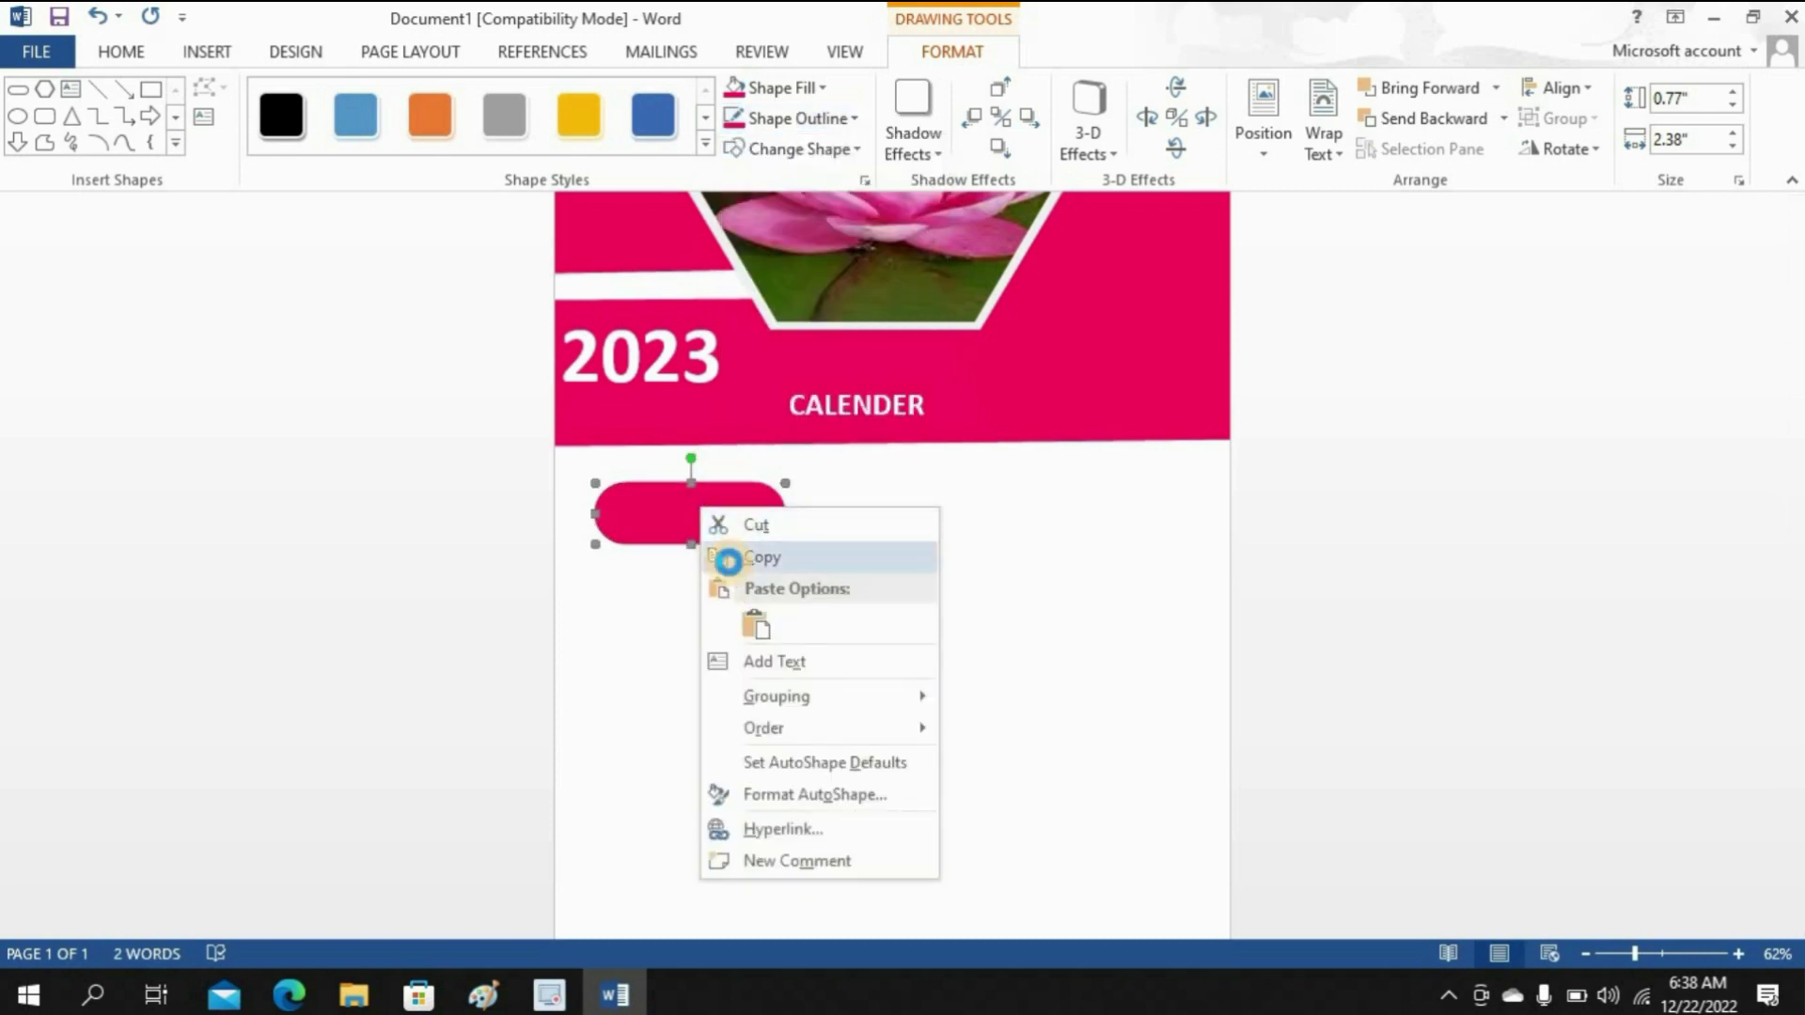
click(729, 559)
right_click(746, 559)
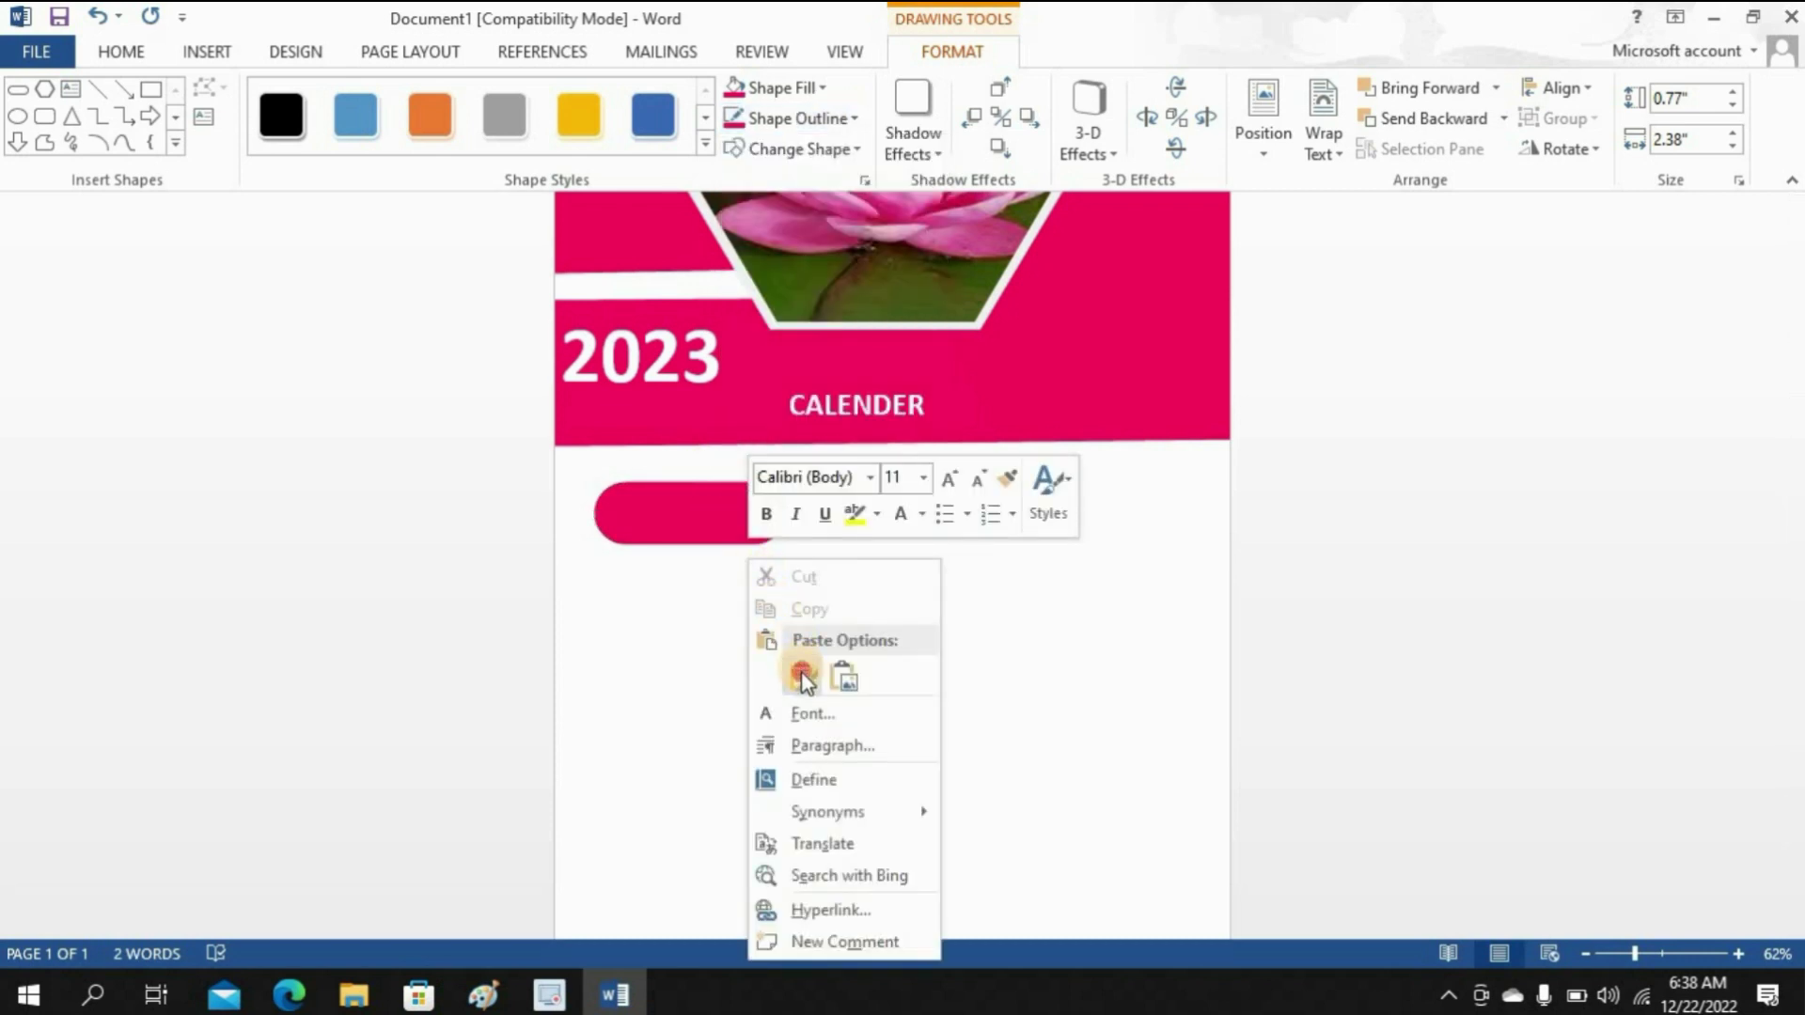
click(801, 675)
drag(705, 520, 1085, 514)
click(717, 685)
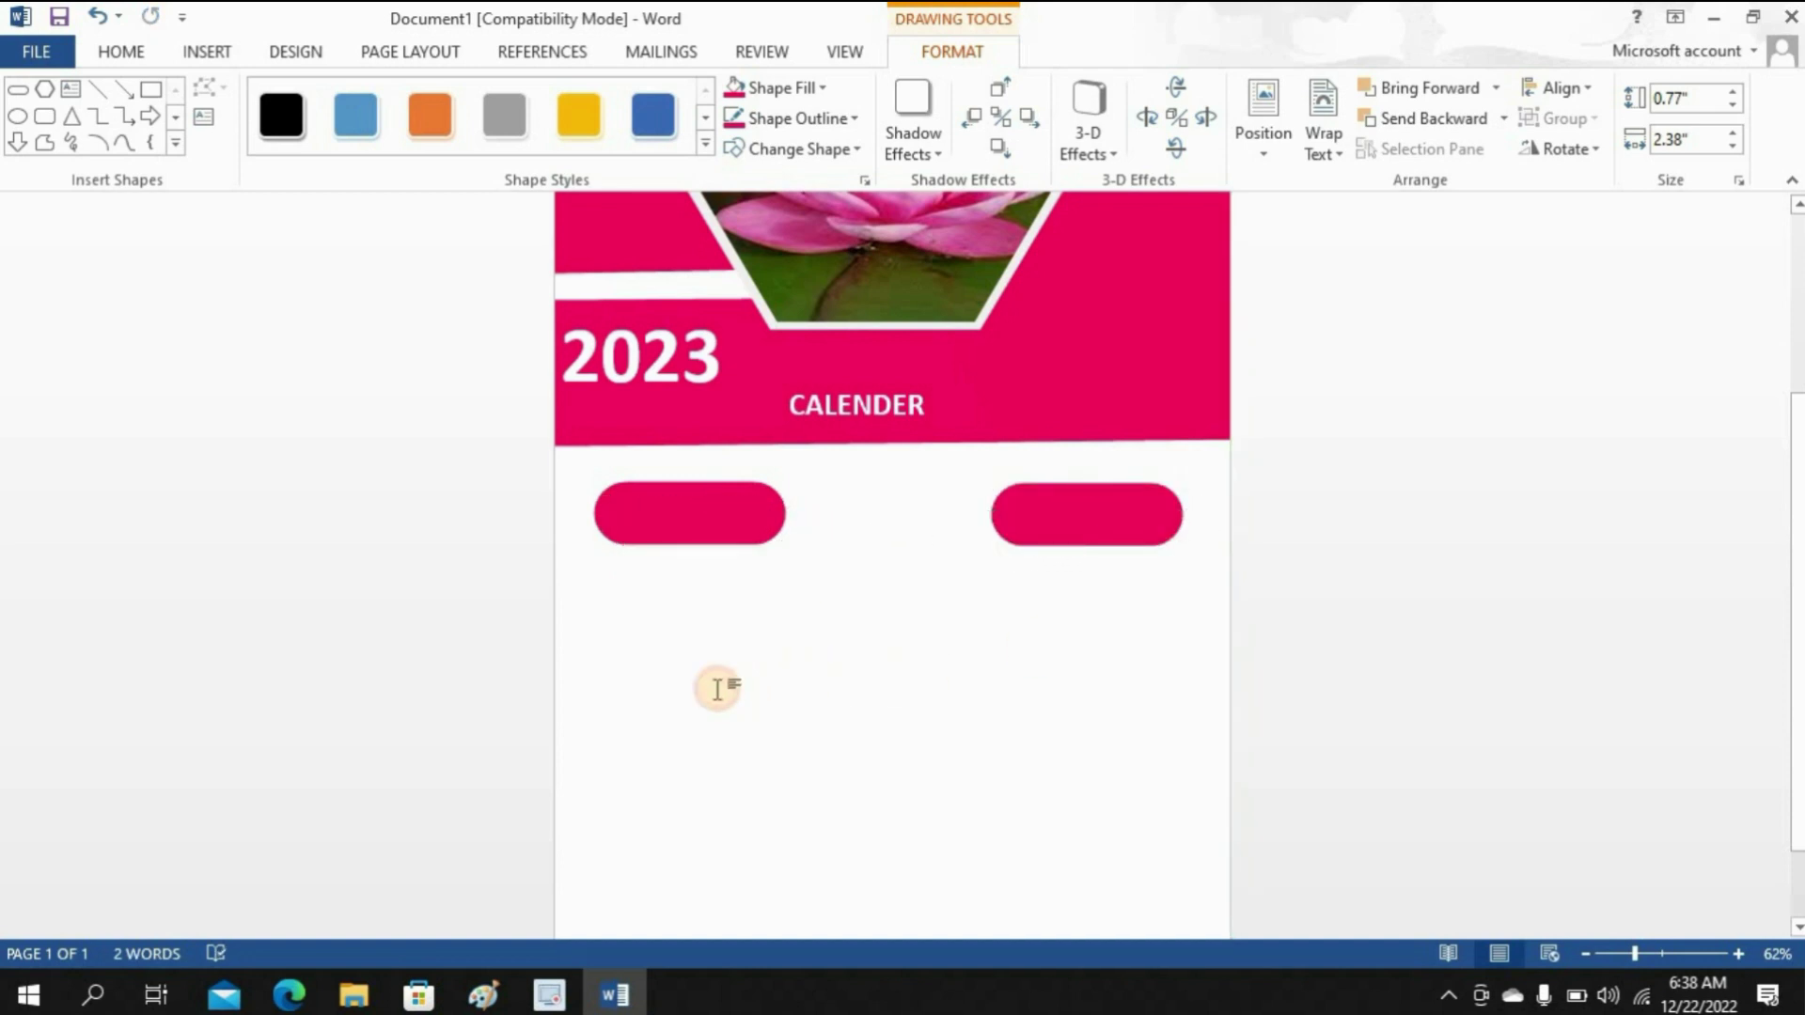
Step: Draw a text box about 1.97" wide and 0.45" high inside the left pink terminator shape
scroll(370, 362, up, 3)
click(207, 50)
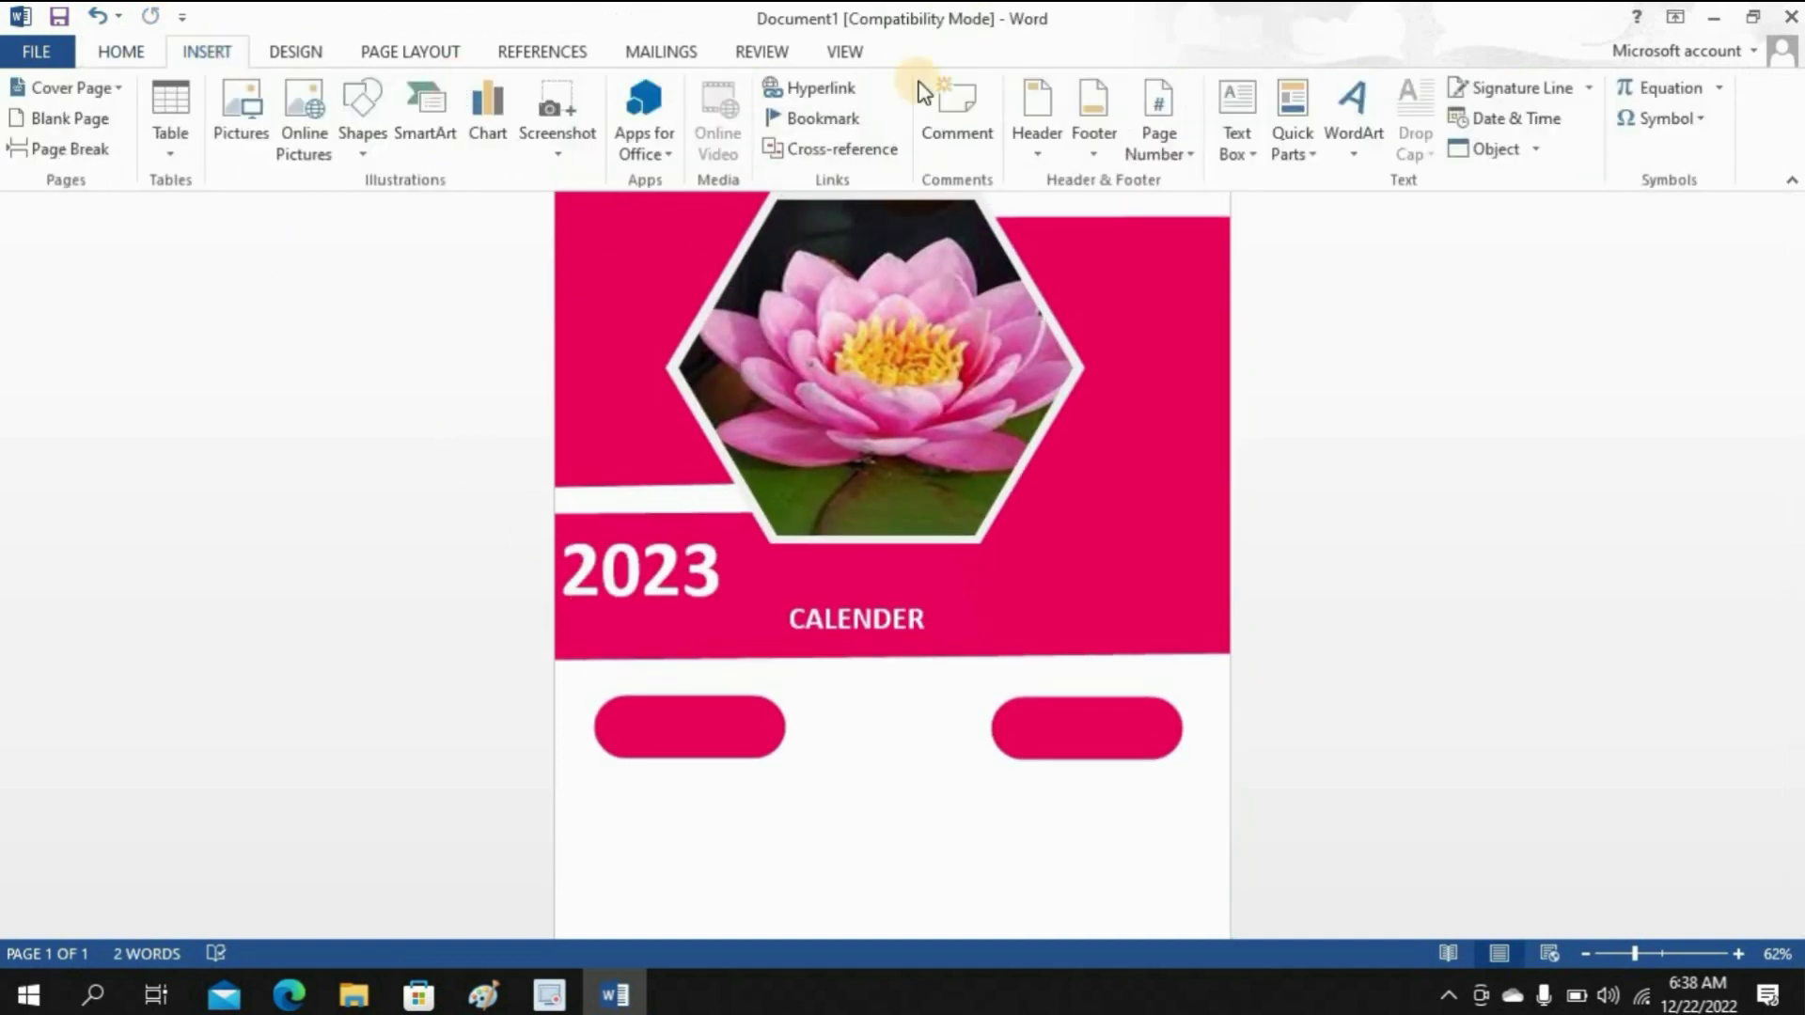
click(1237, 113)
click(1269, 716)
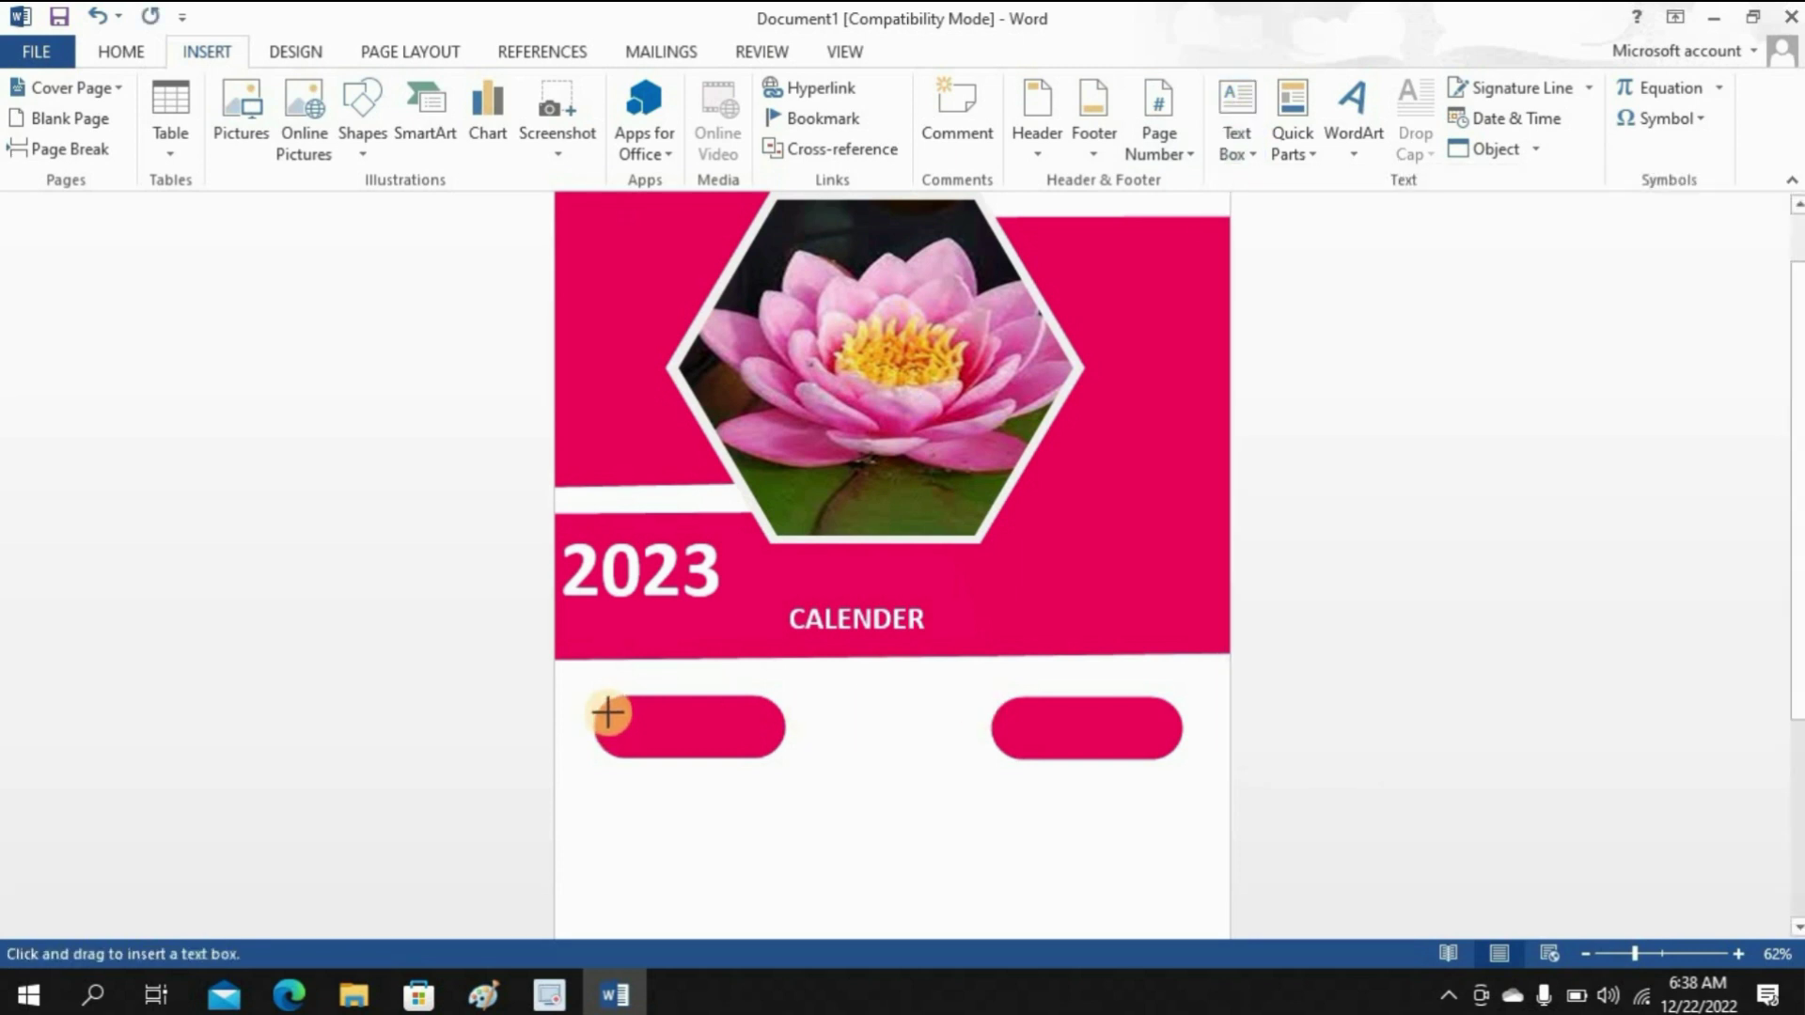
drag(610, 709, 731, 742)
Step: Duplicate the small text box and place the copy inside the right pink terminator shape
right_click(732, 743)
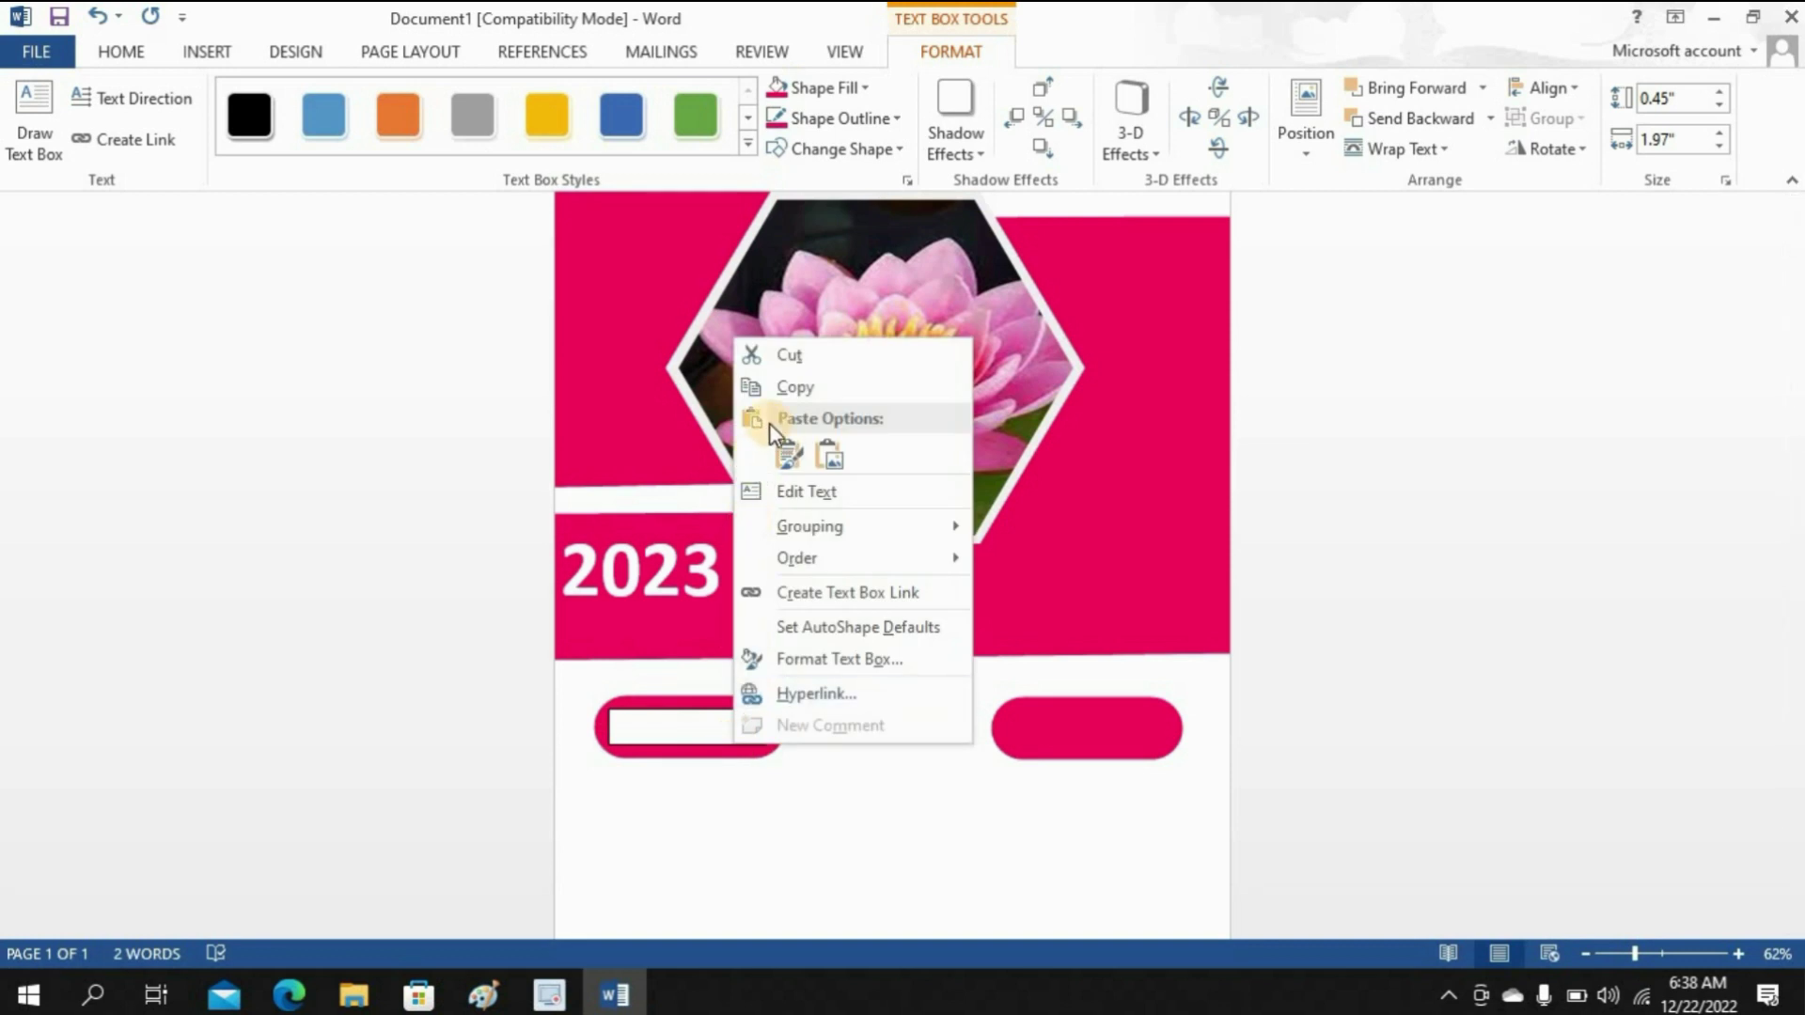
click(784, 391)
right_click(792, 726)
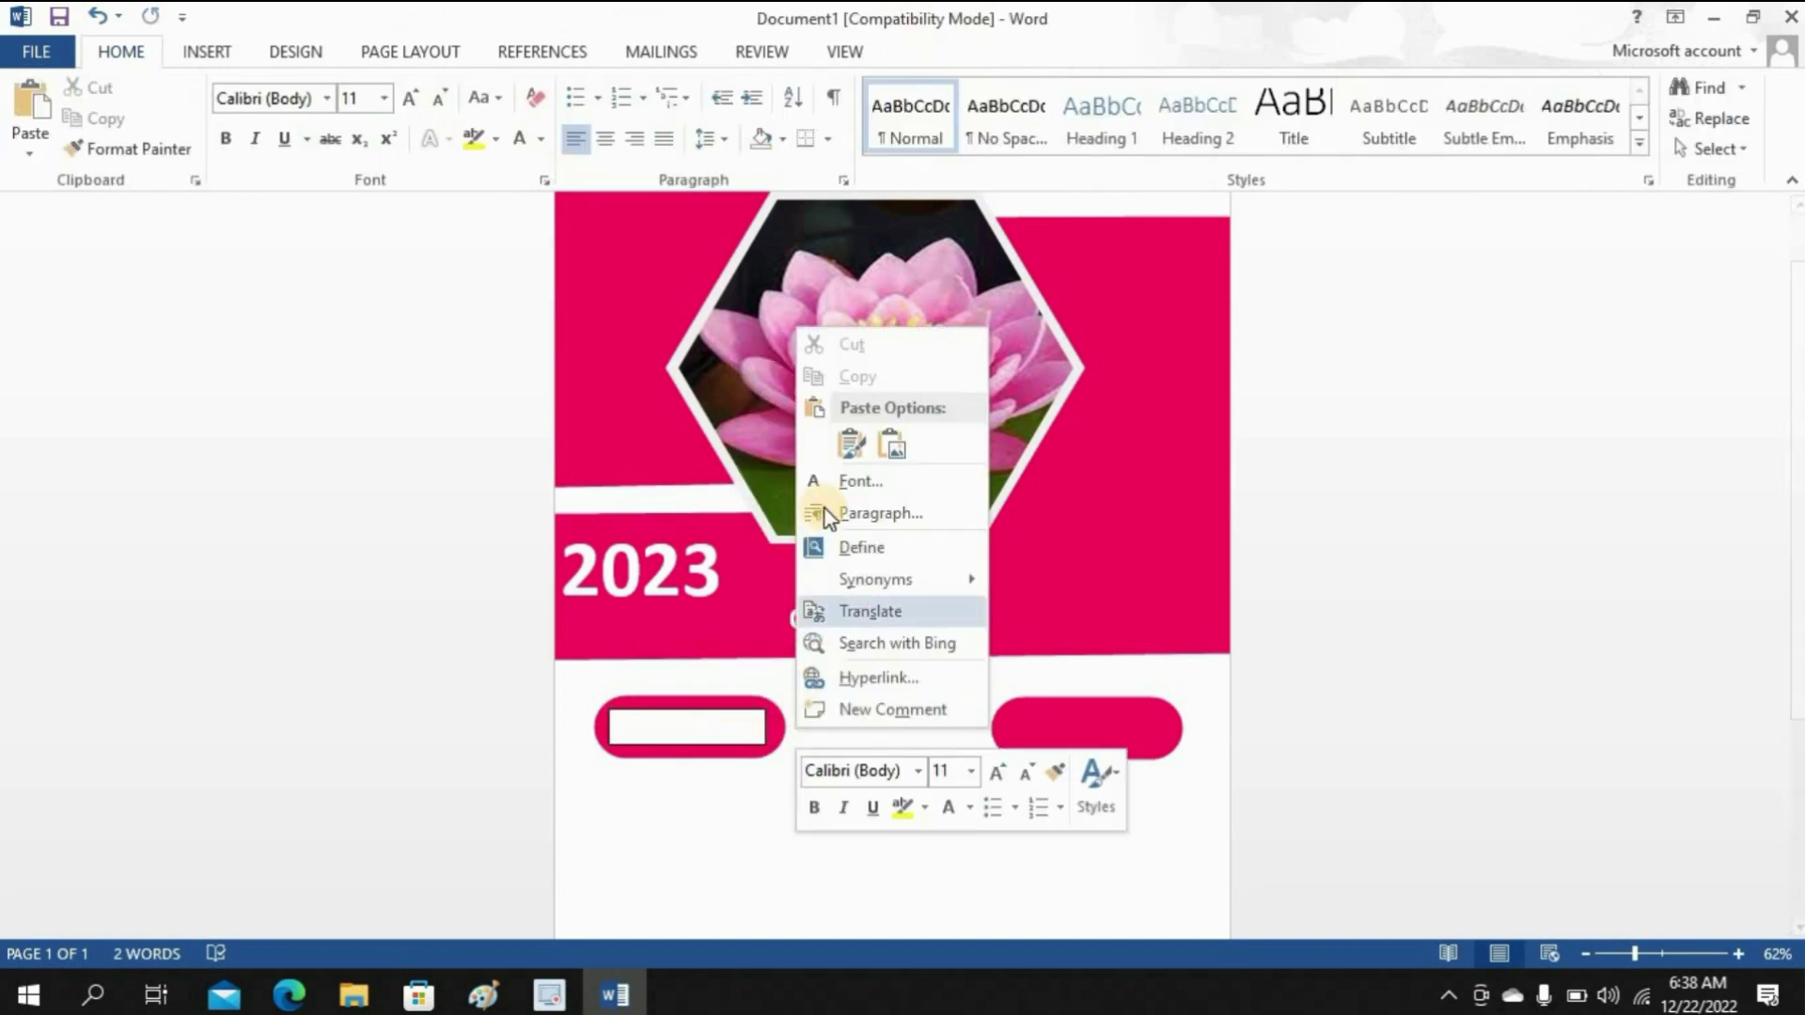
click(849, 445)
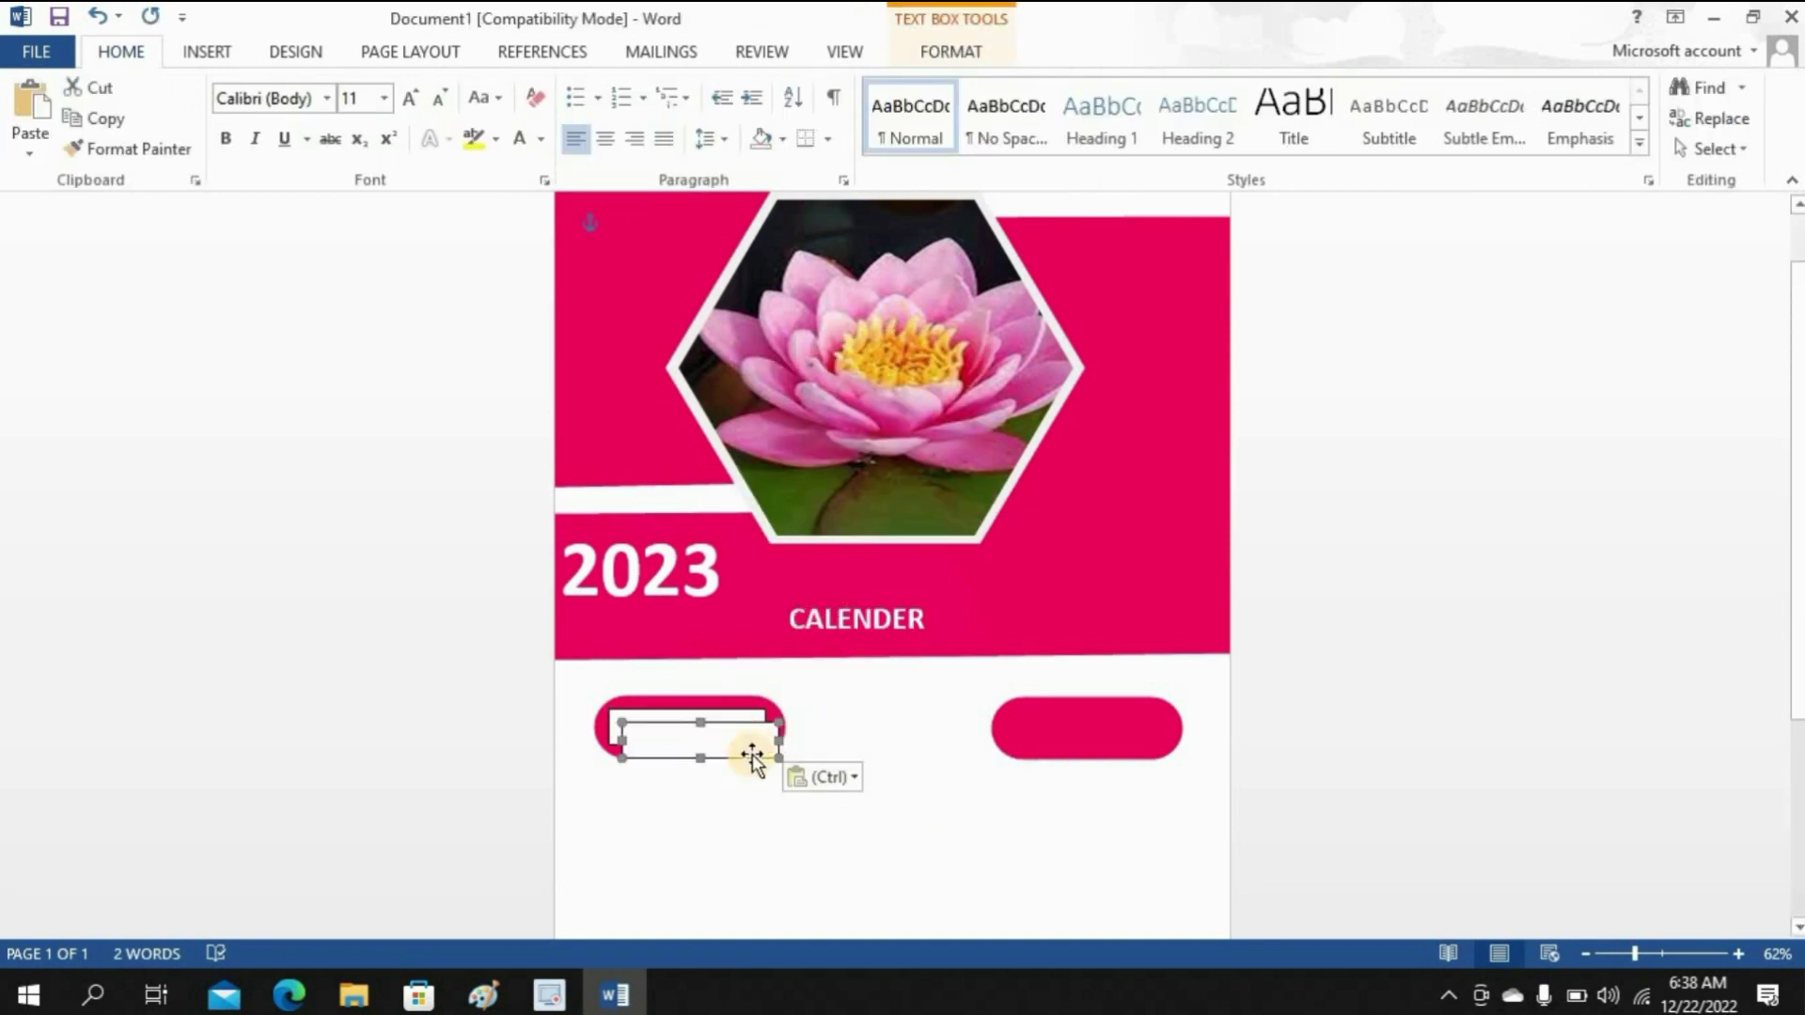
drag(752, 754, 1139, 740)
Step: Enter JANUARY in the left small text box and FEBRUARY in the right one
click(638, 728)
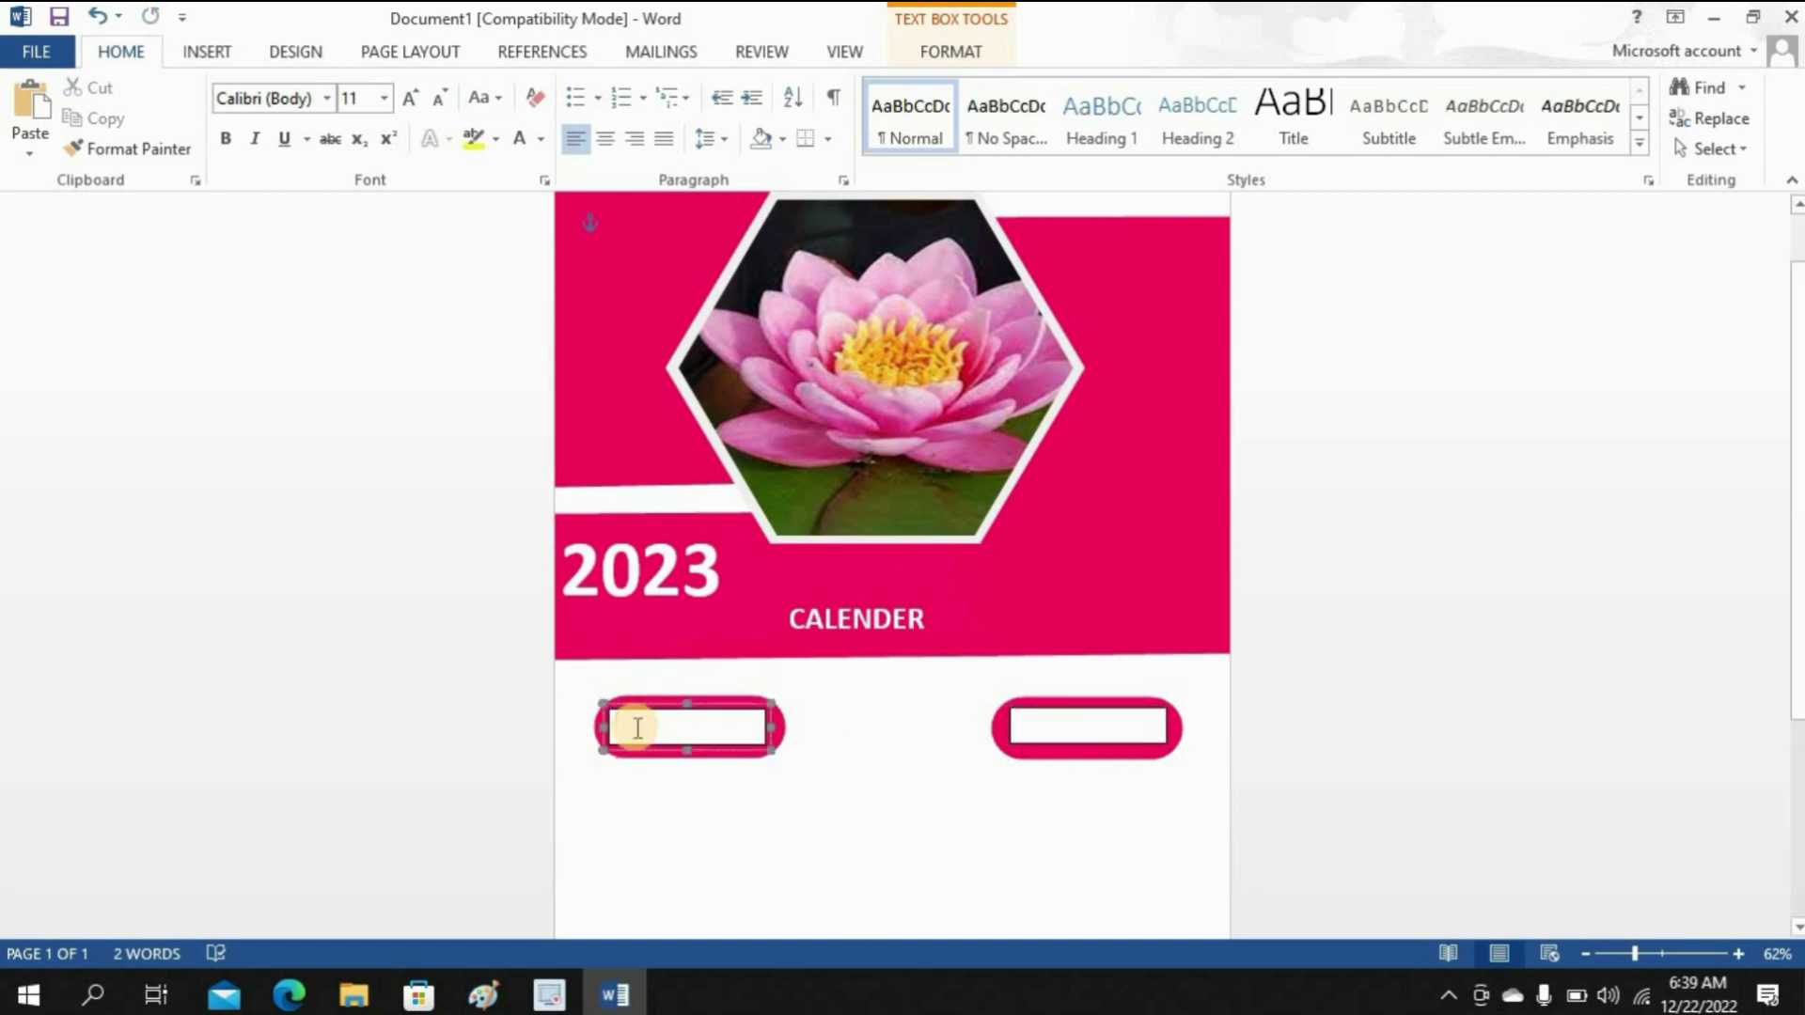
text(JAN)
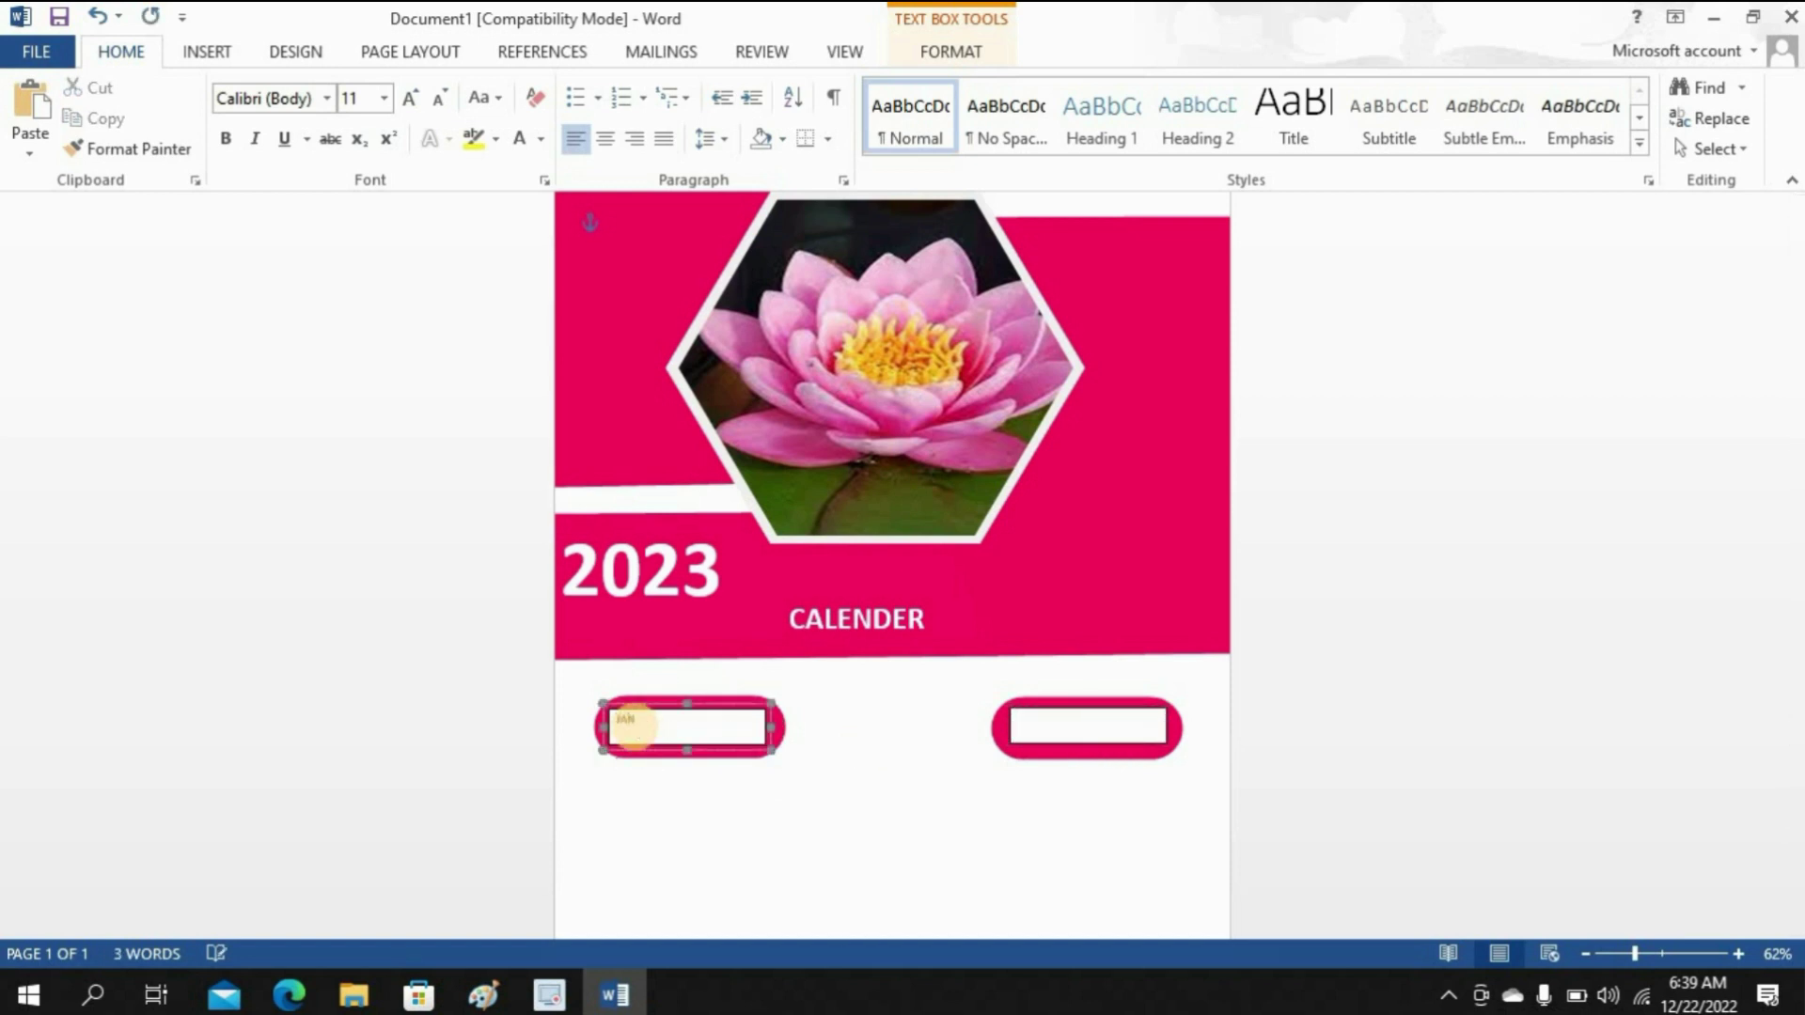
text(UARY)
click(1023, 720)
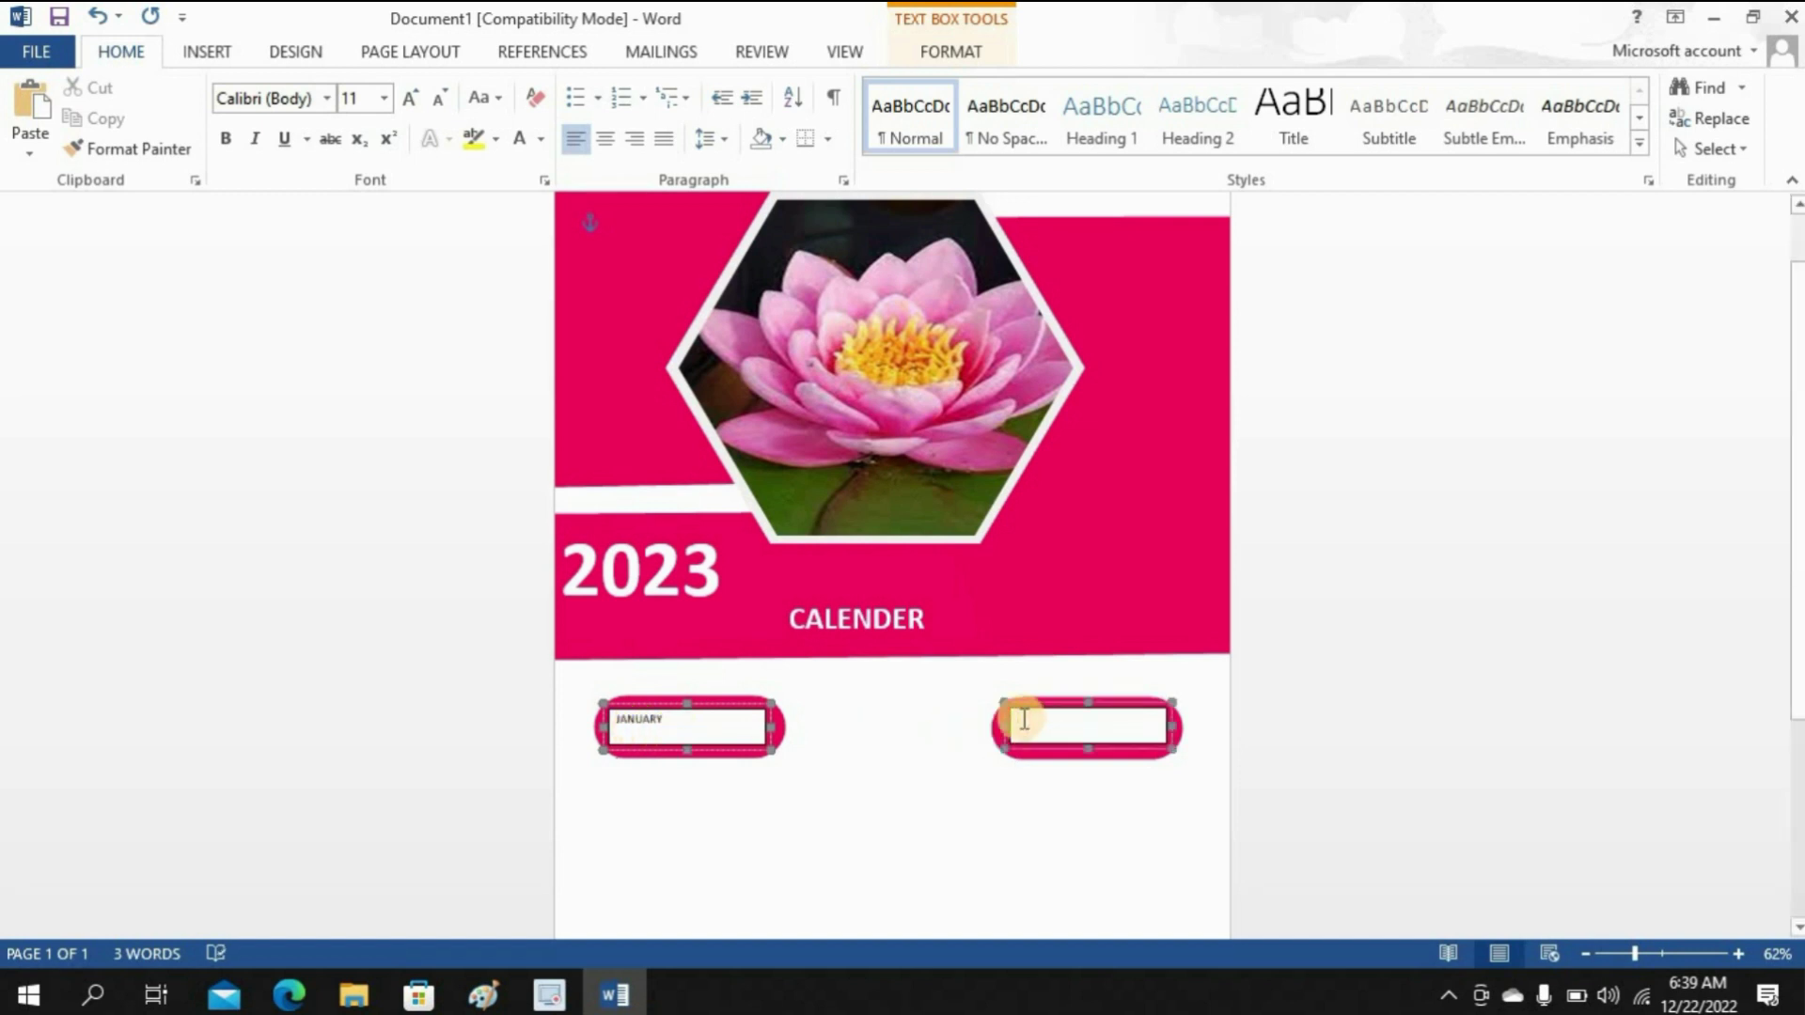
text(FEBRU)
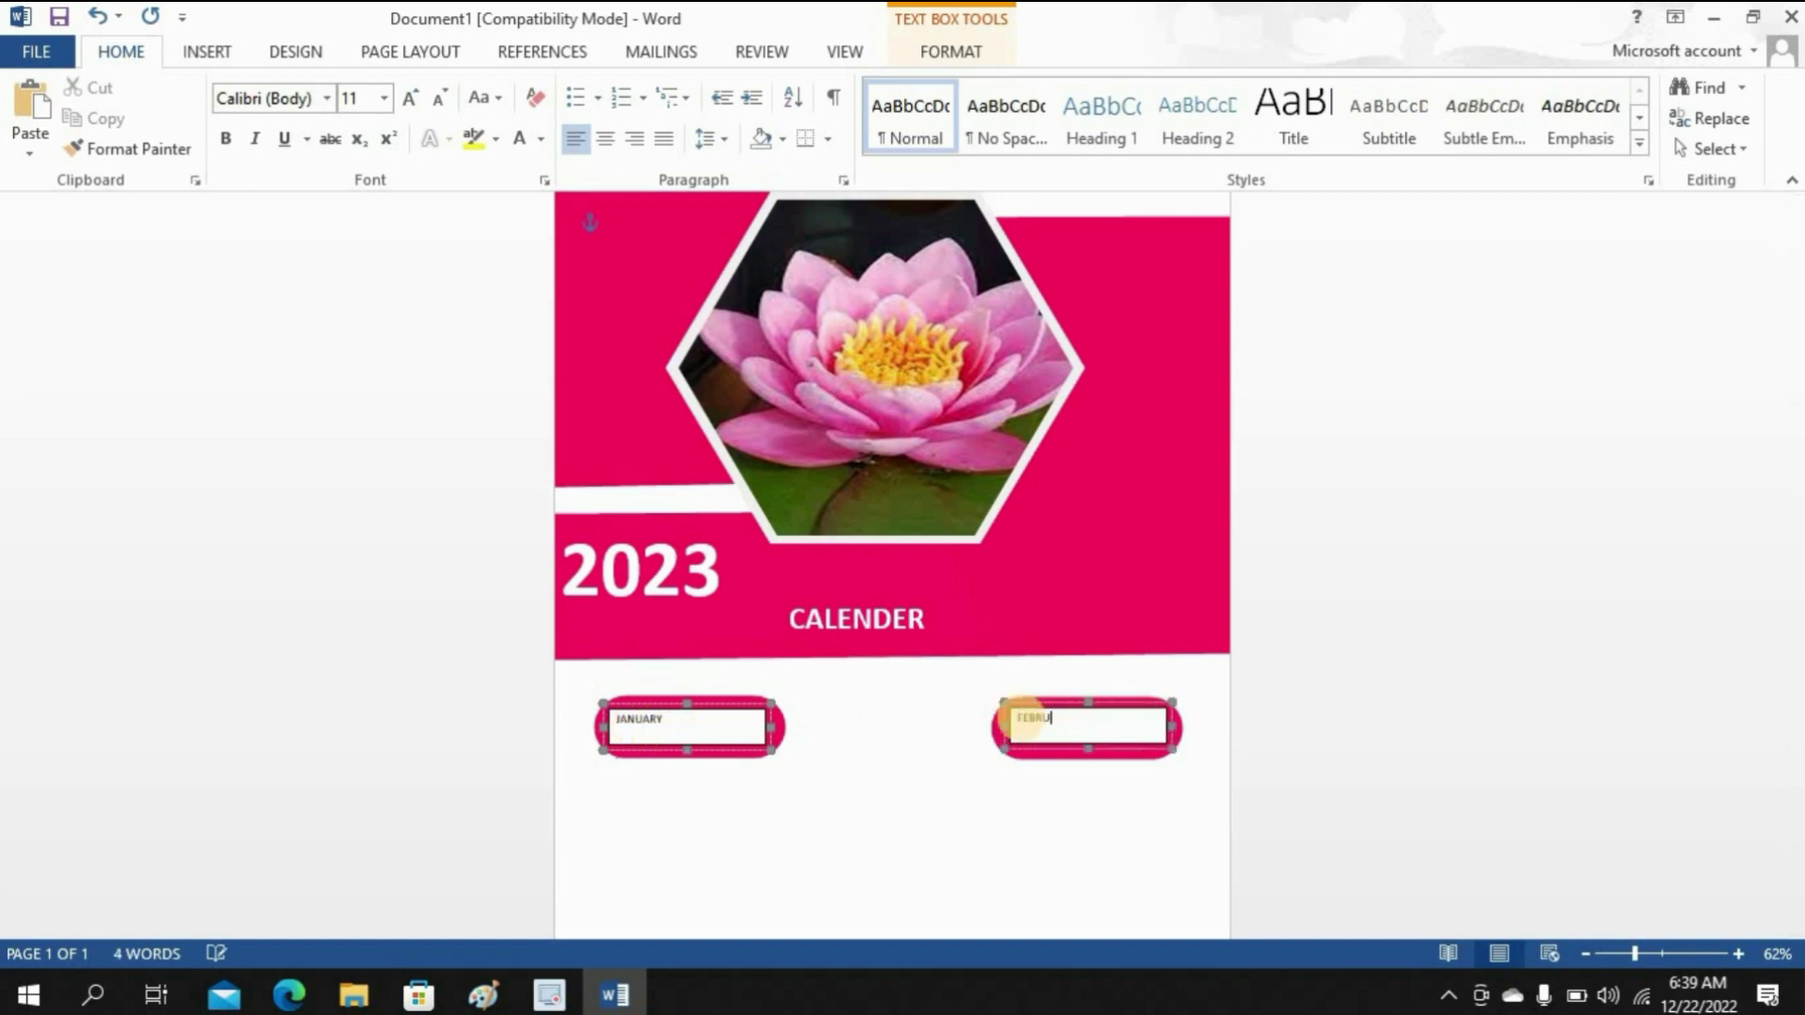
text(ARY)
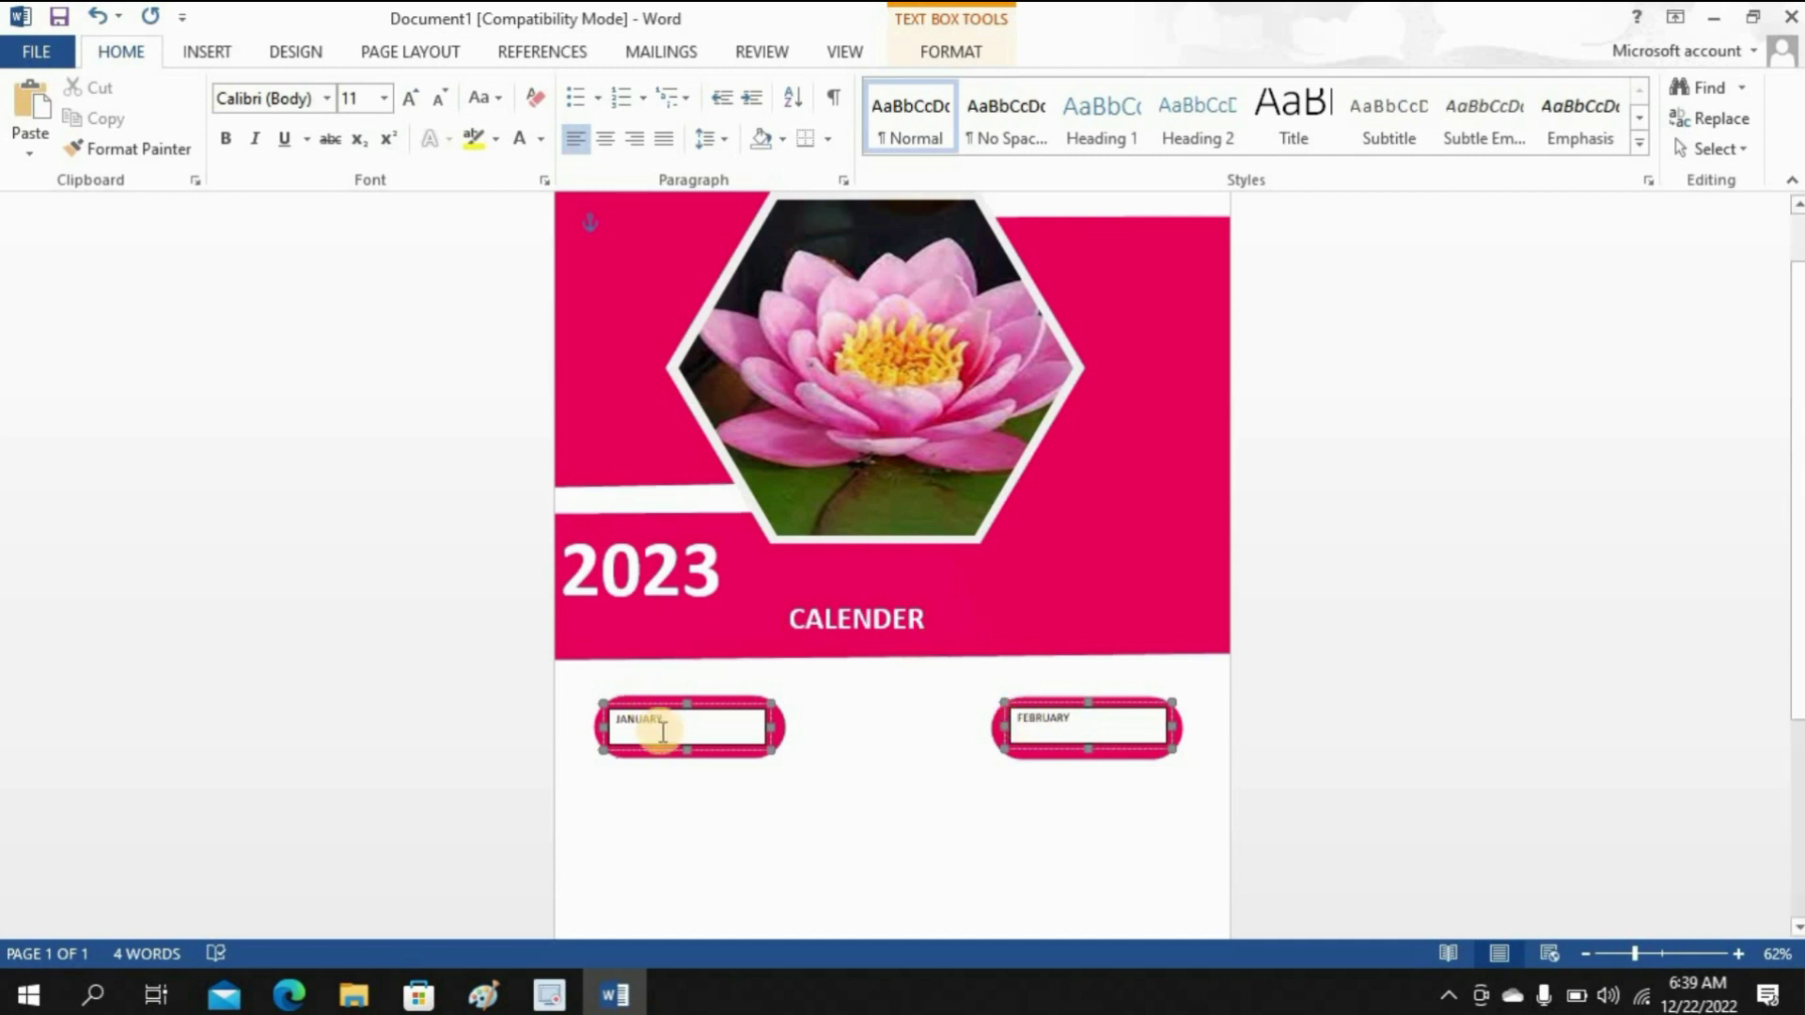
Step: Make the JANUARY text bold, white and 24 pt, and remove the fill and outline of its text box
drag(666, 722, 606, 720)
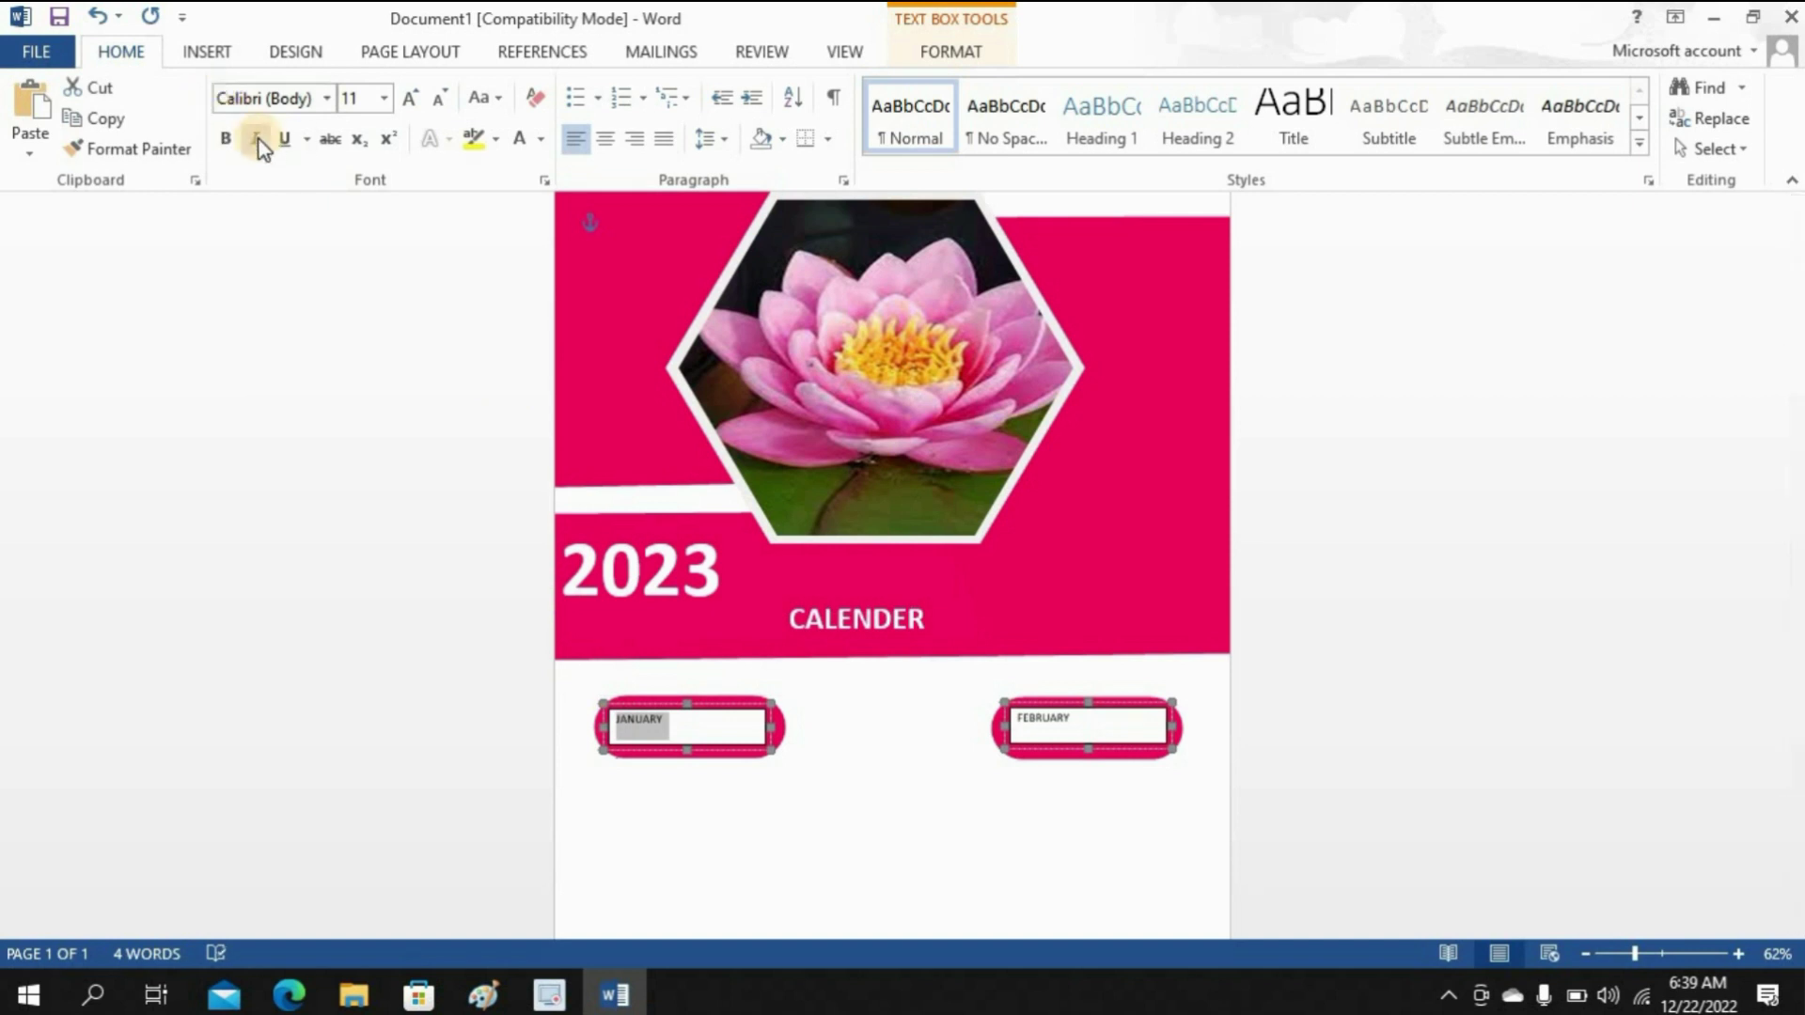
click(235, 143)
click(384, 98)
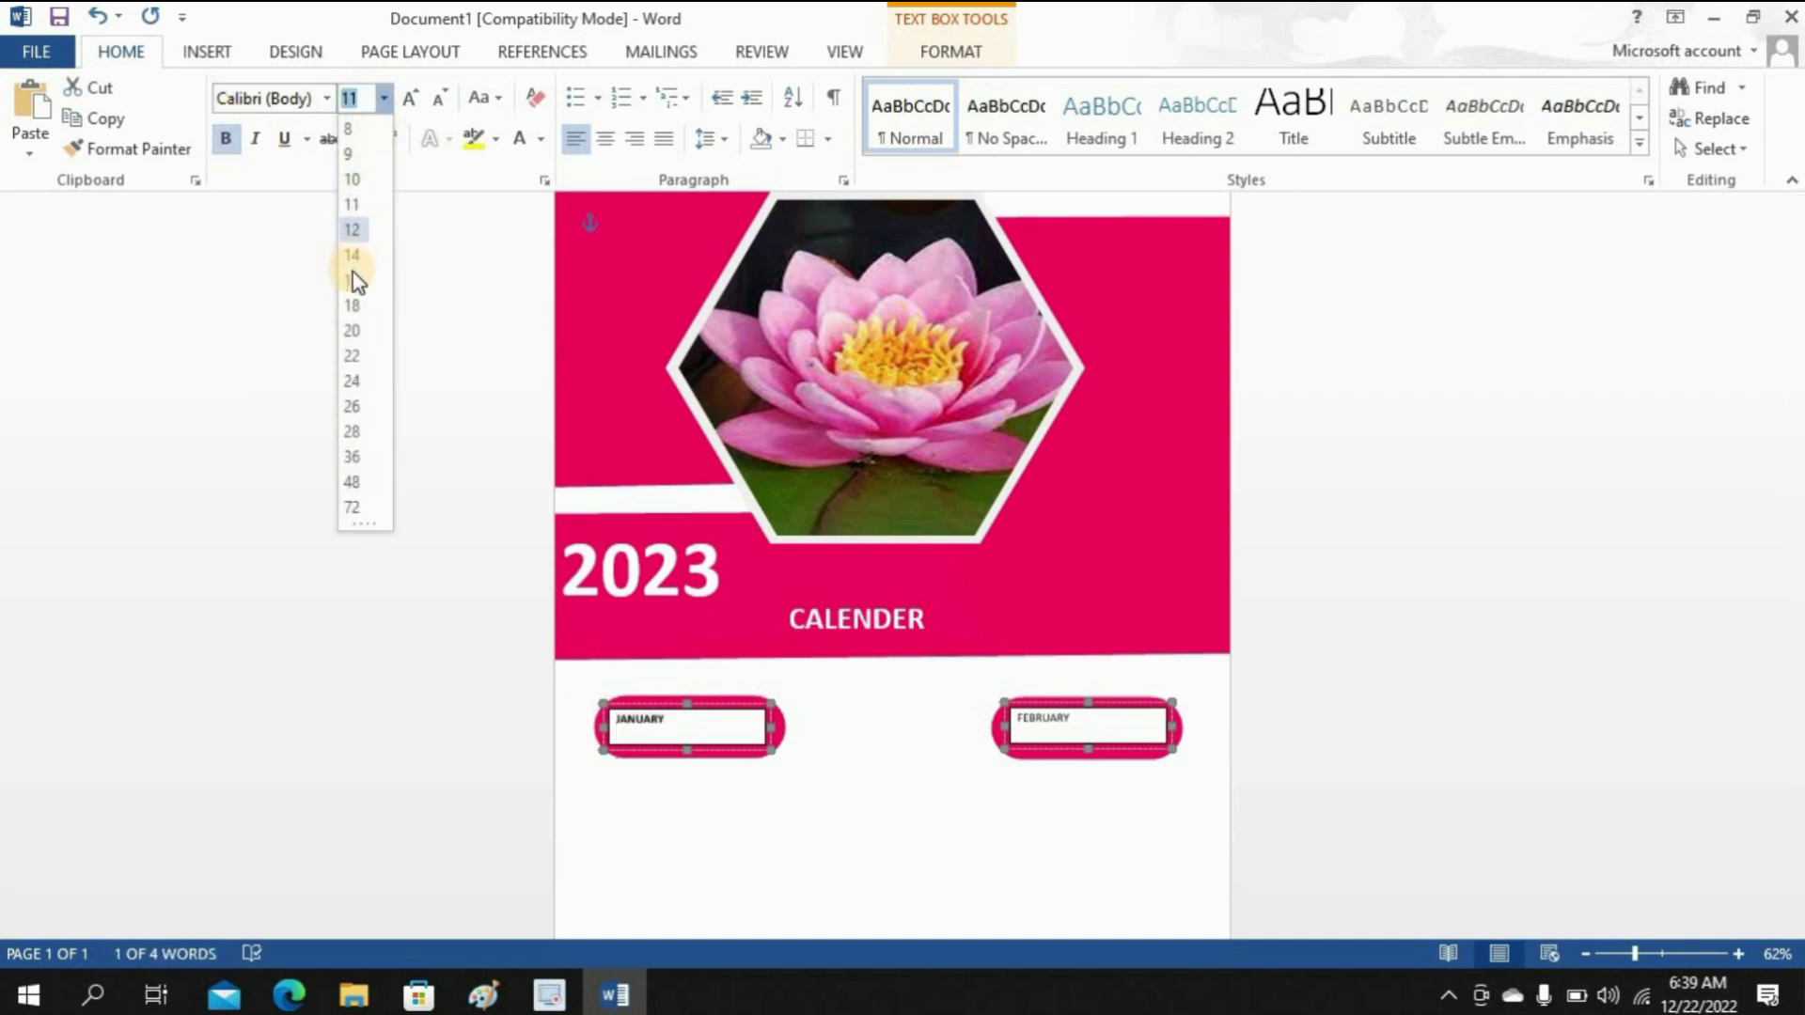
click(357, 380)
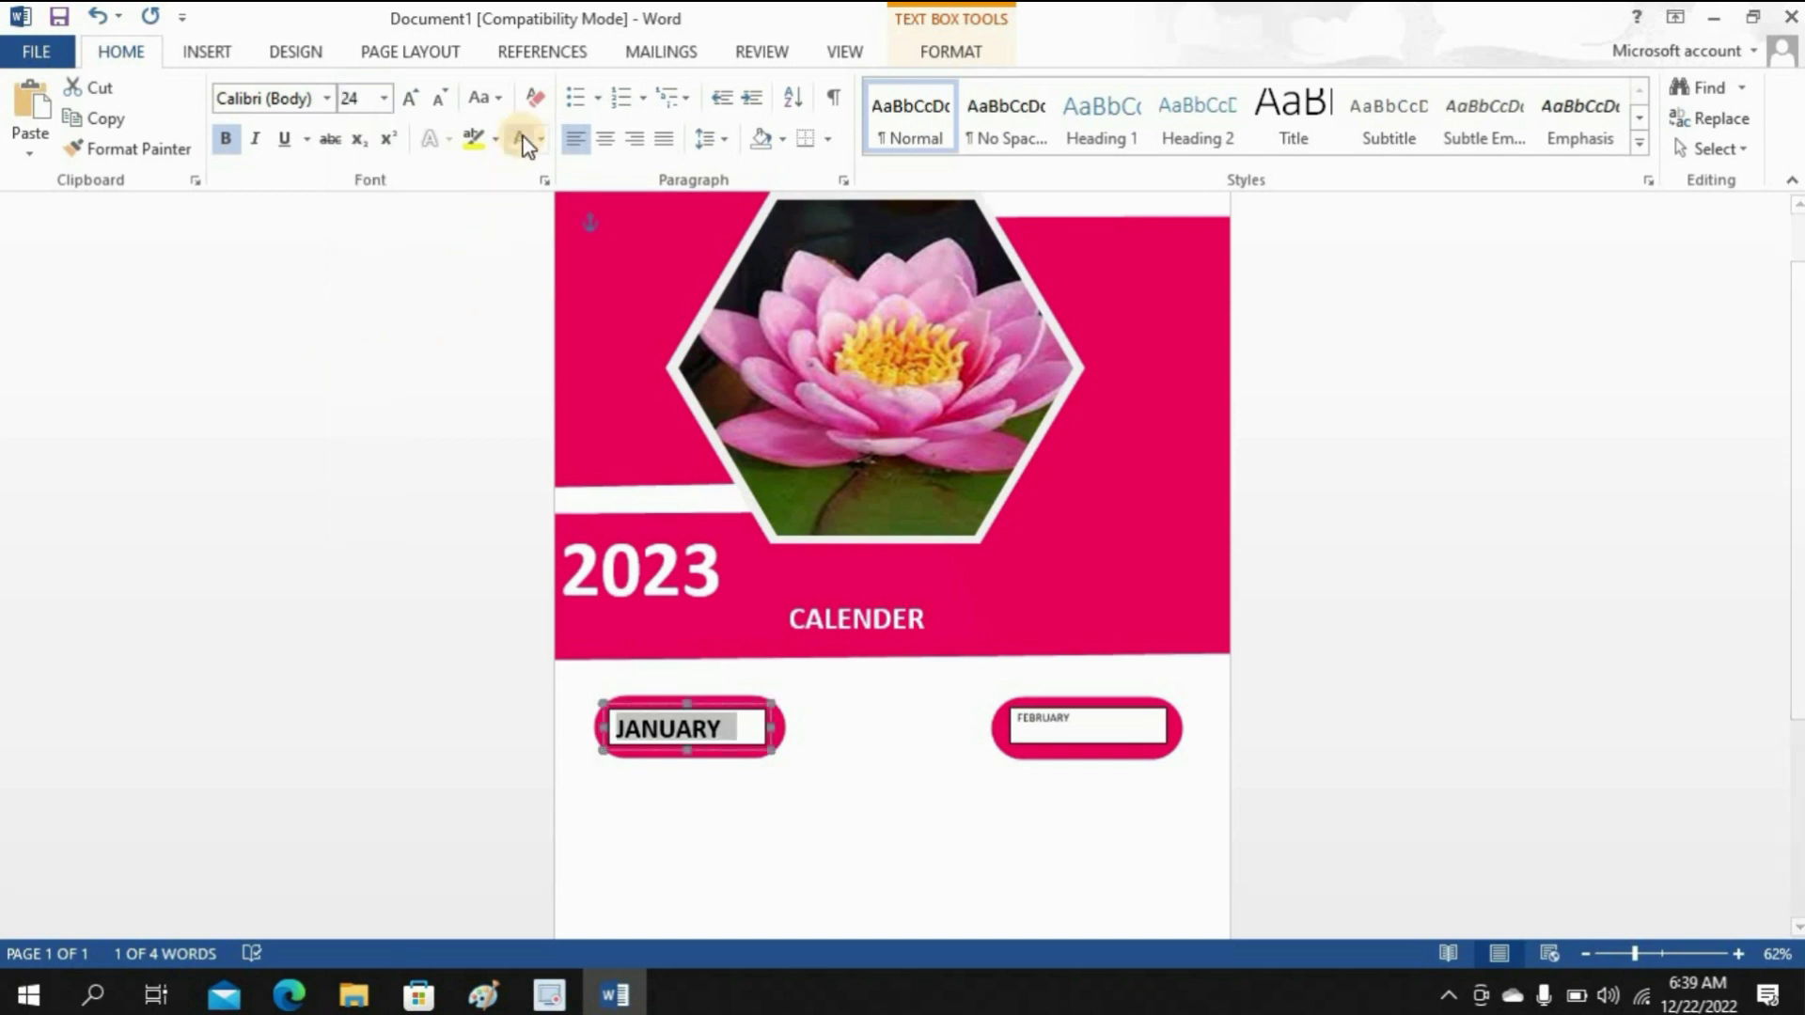
double_click(748, 742)
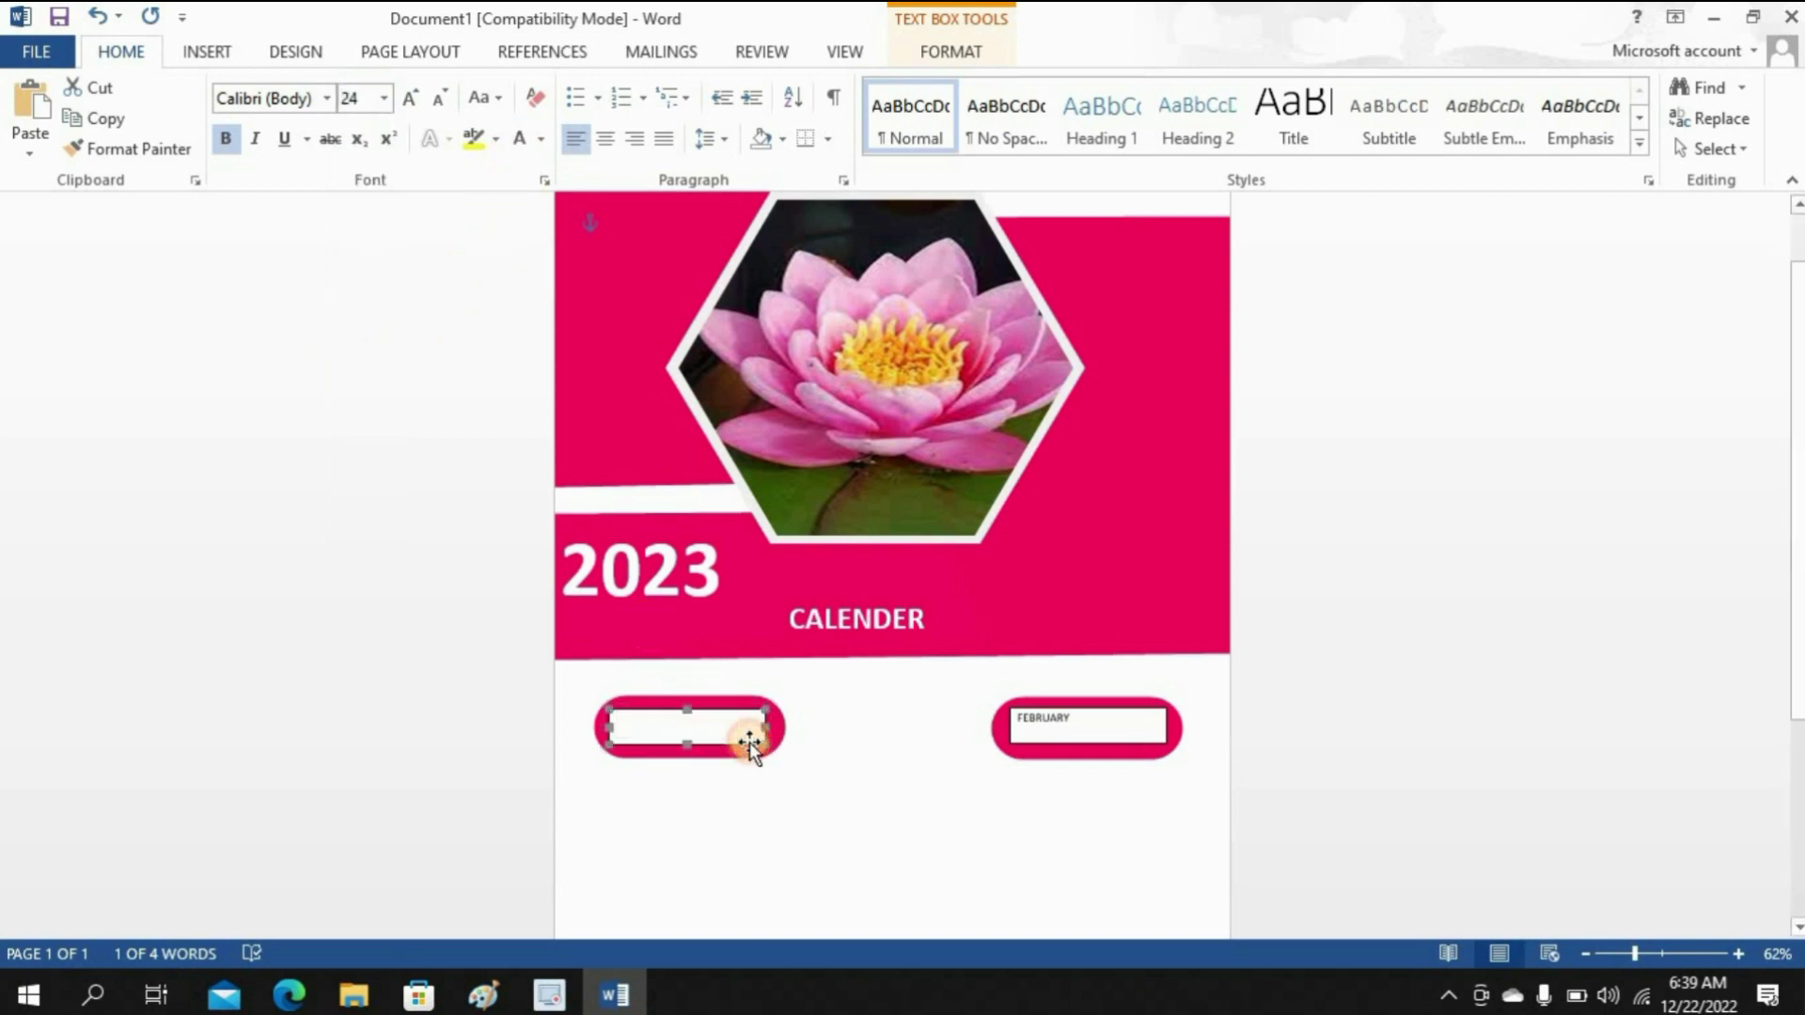
click(777, 89)
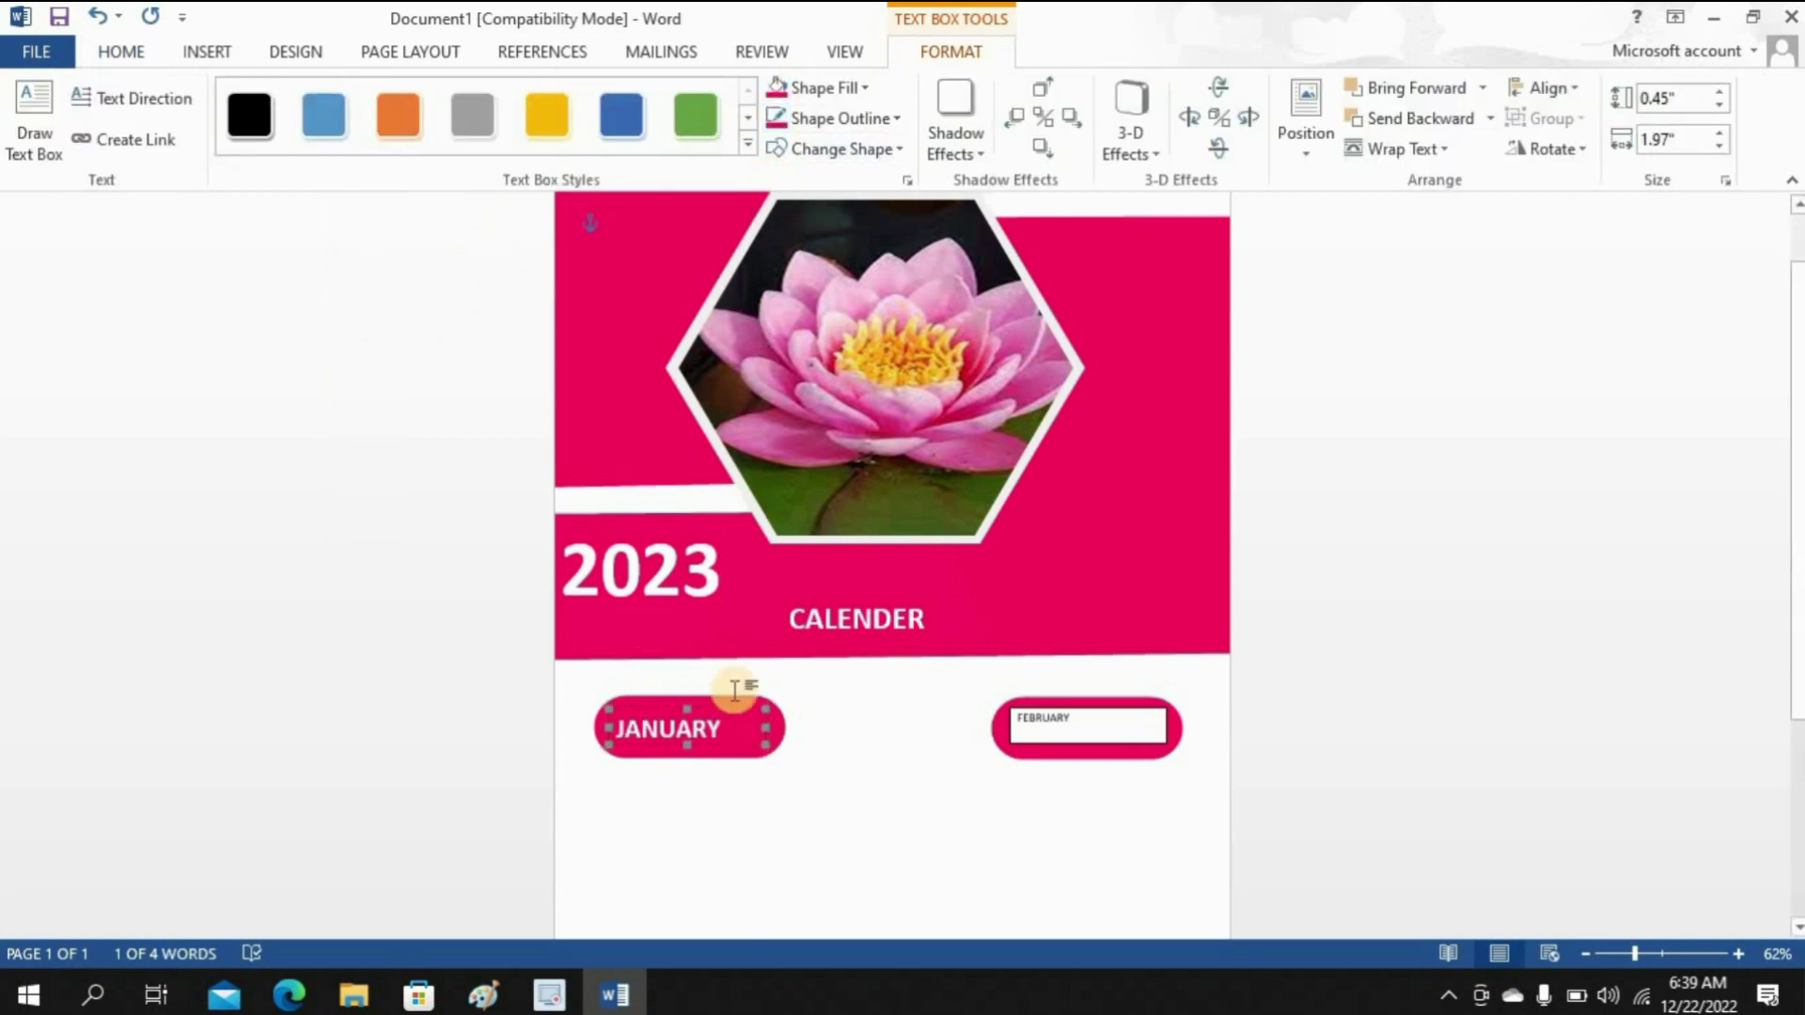
Step: Narrow the JANUARY text box to about 1.65" and nudge it right to centre it in its pink shape
drag(759, 726, 741, 723)
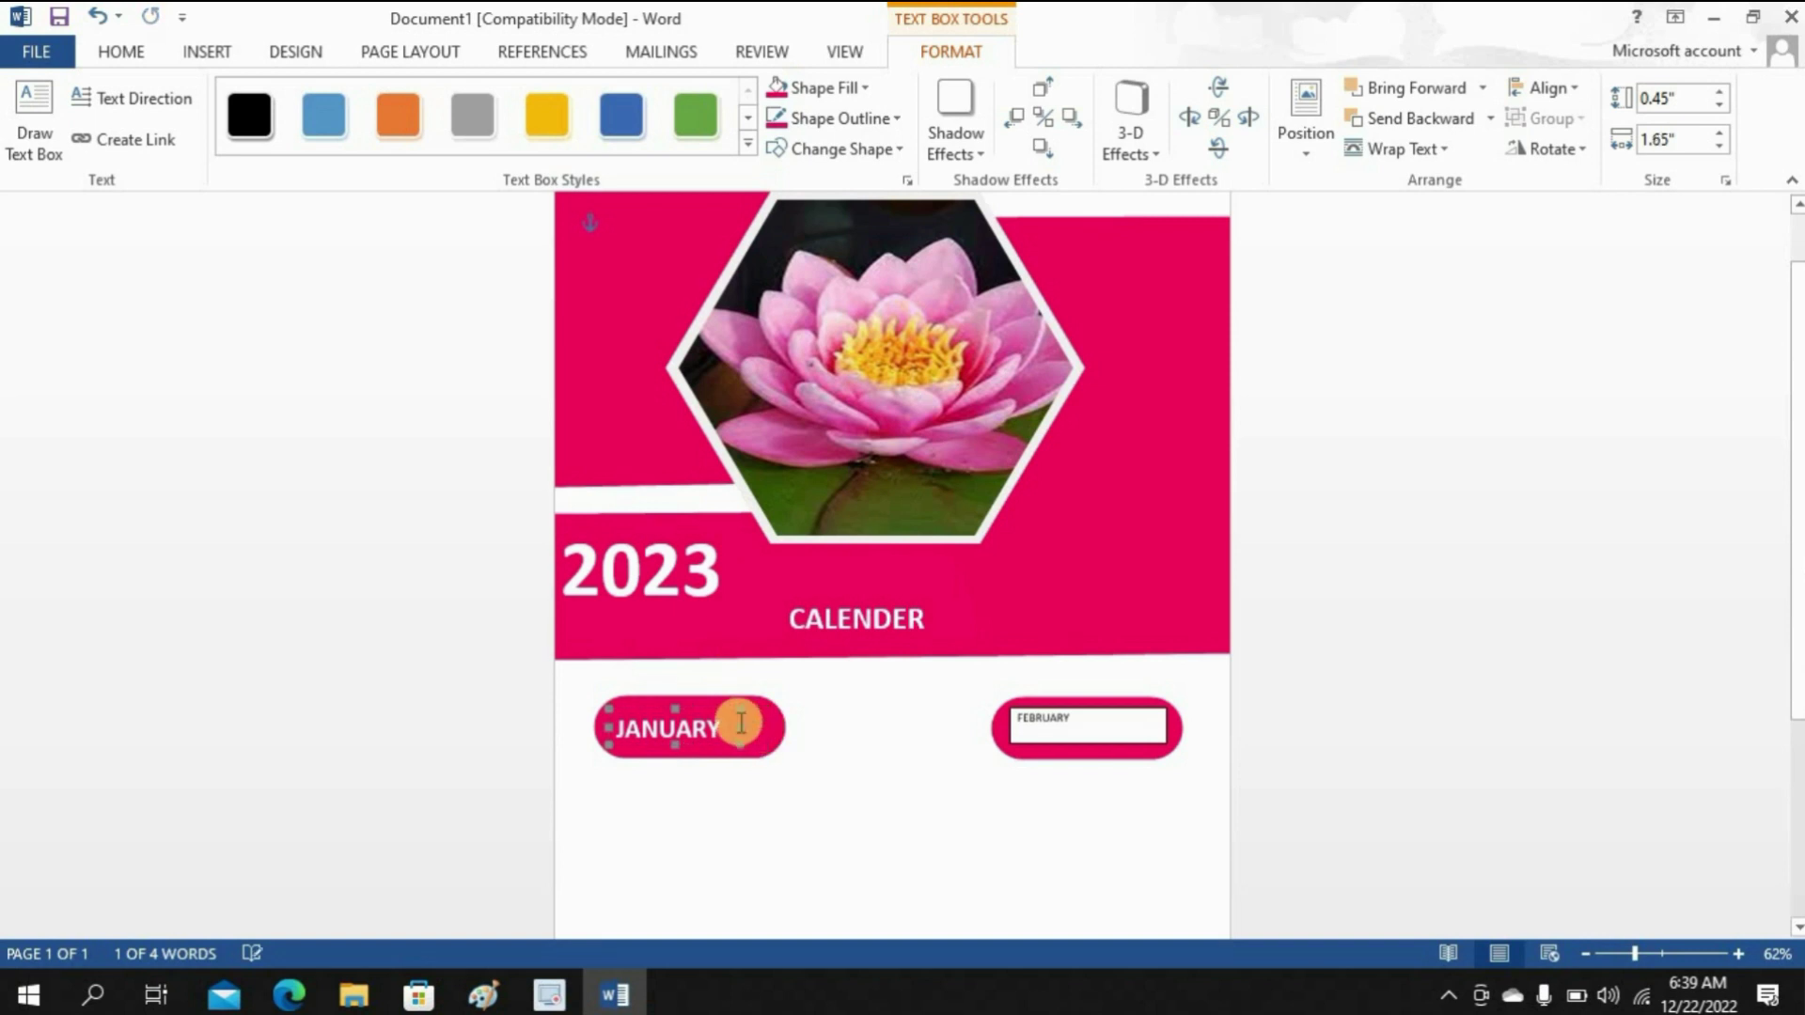
key(Right)
key(Right)
key(Right)
key(Right)
key(Right)
key(Right)
key(Right)
key(Right)
key(Right)
key(Right)
key(Right)
key(Right)
key(Right)
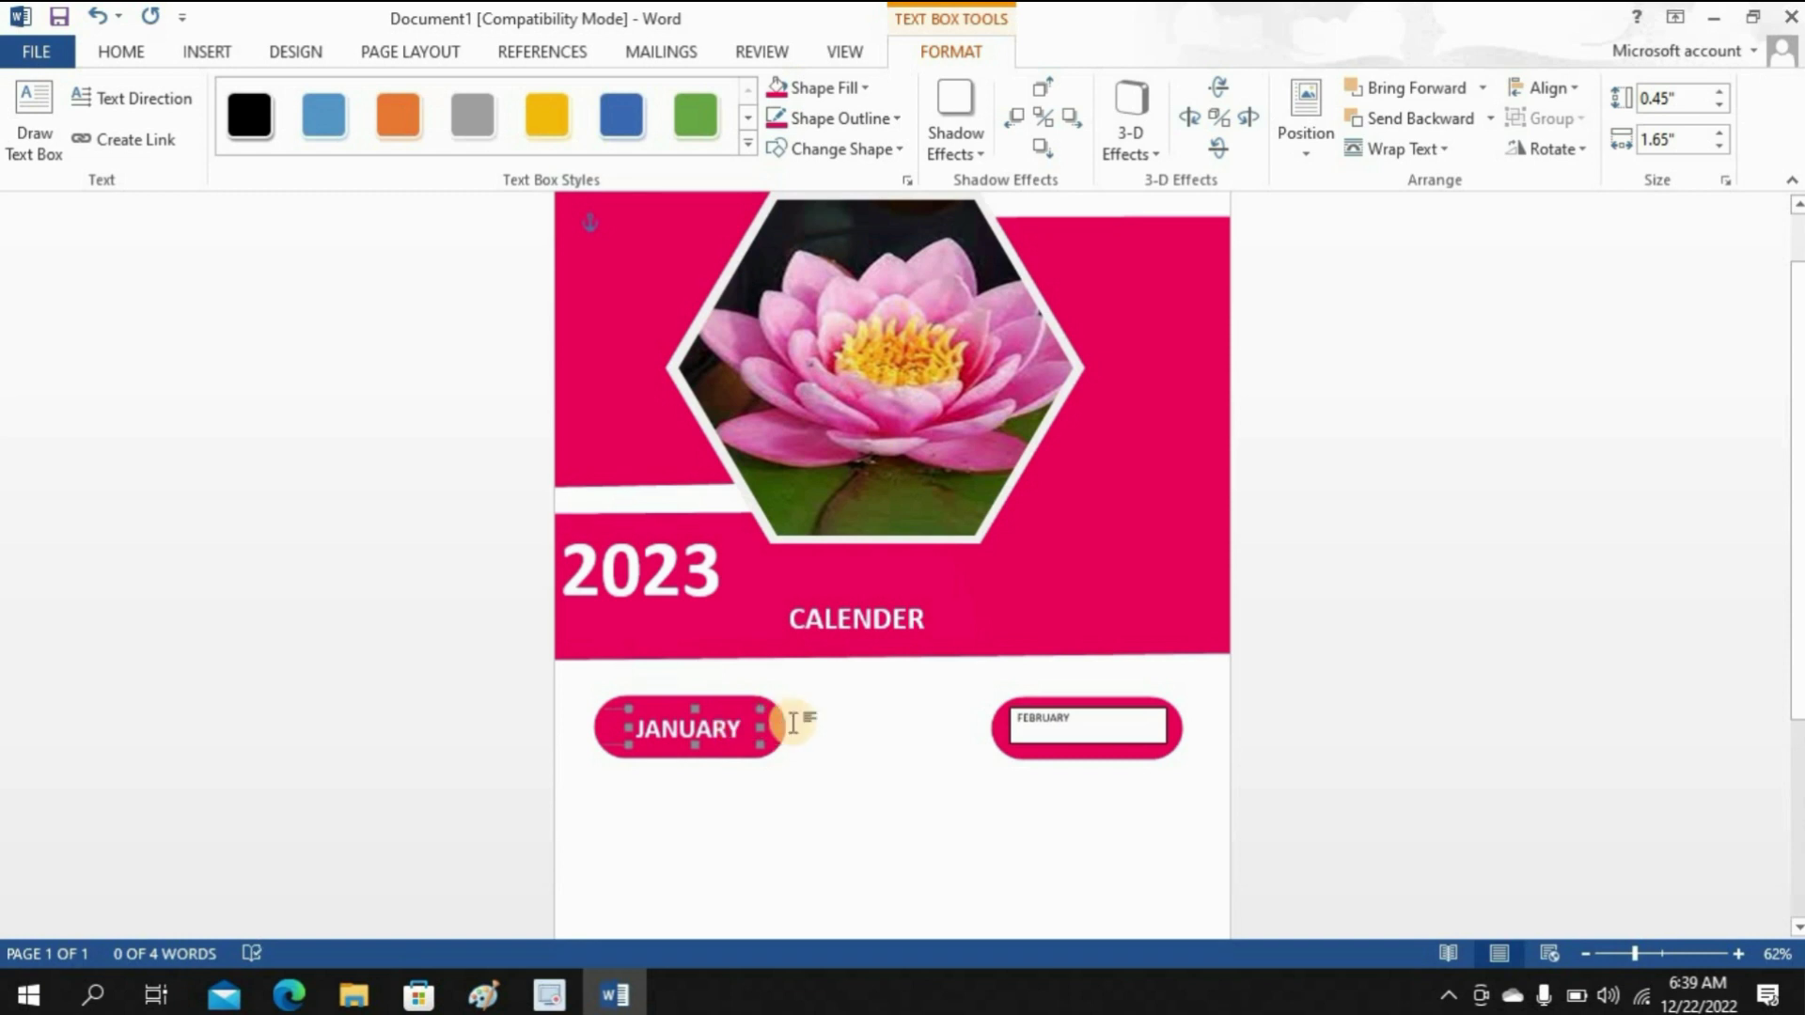
Step: Make the FEBRUARY text bold and white, and remove the fill and outline of its text box
drag(1081, 725, 1010, 725)
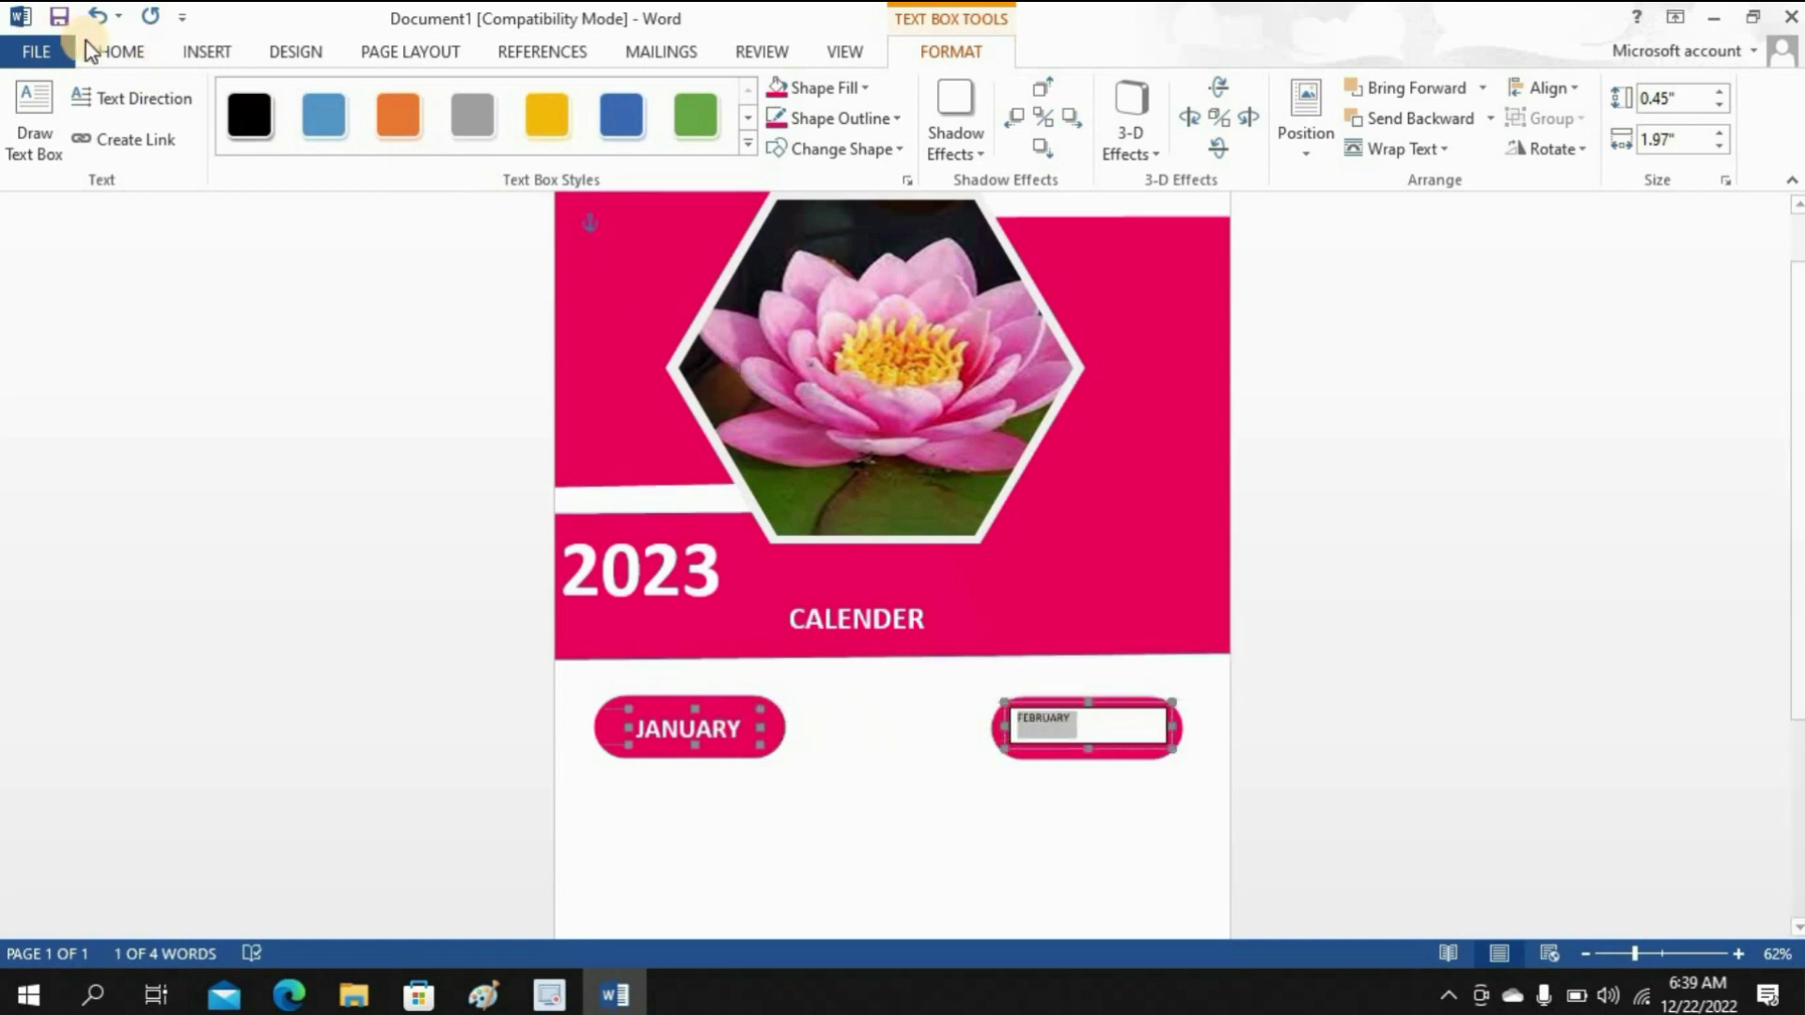
click(122, 52)
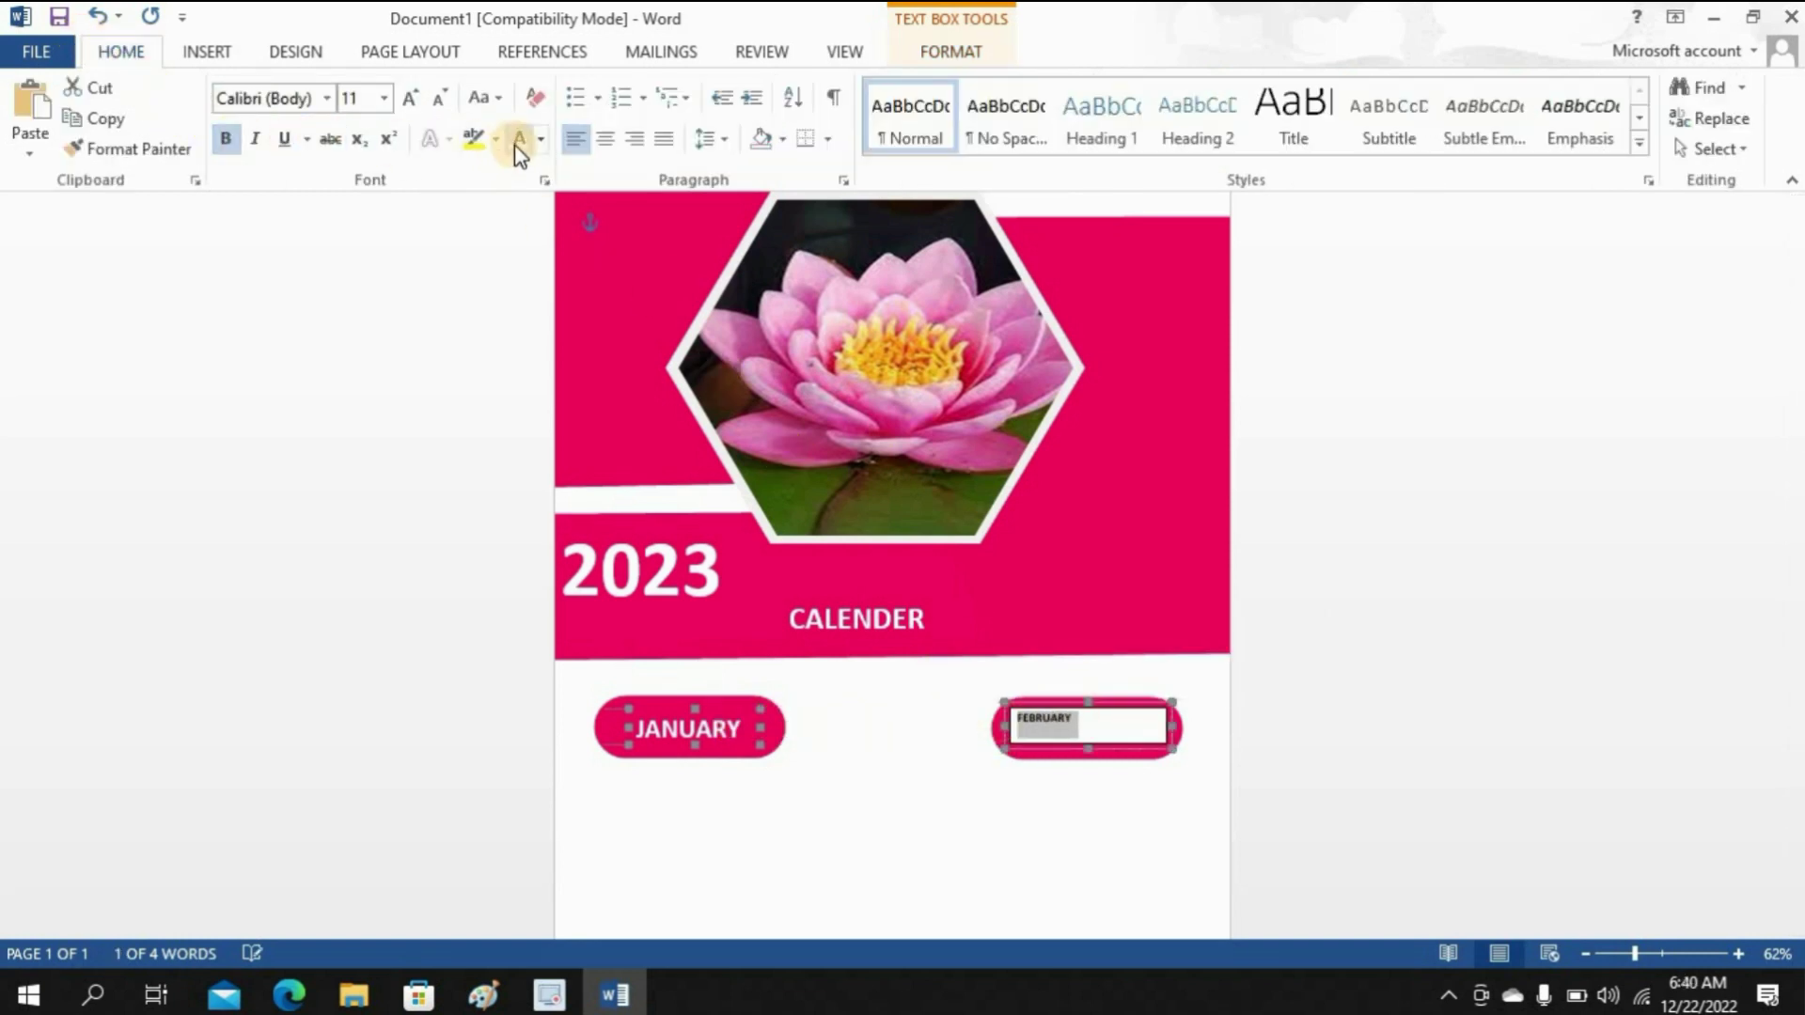
click(1115, 742)
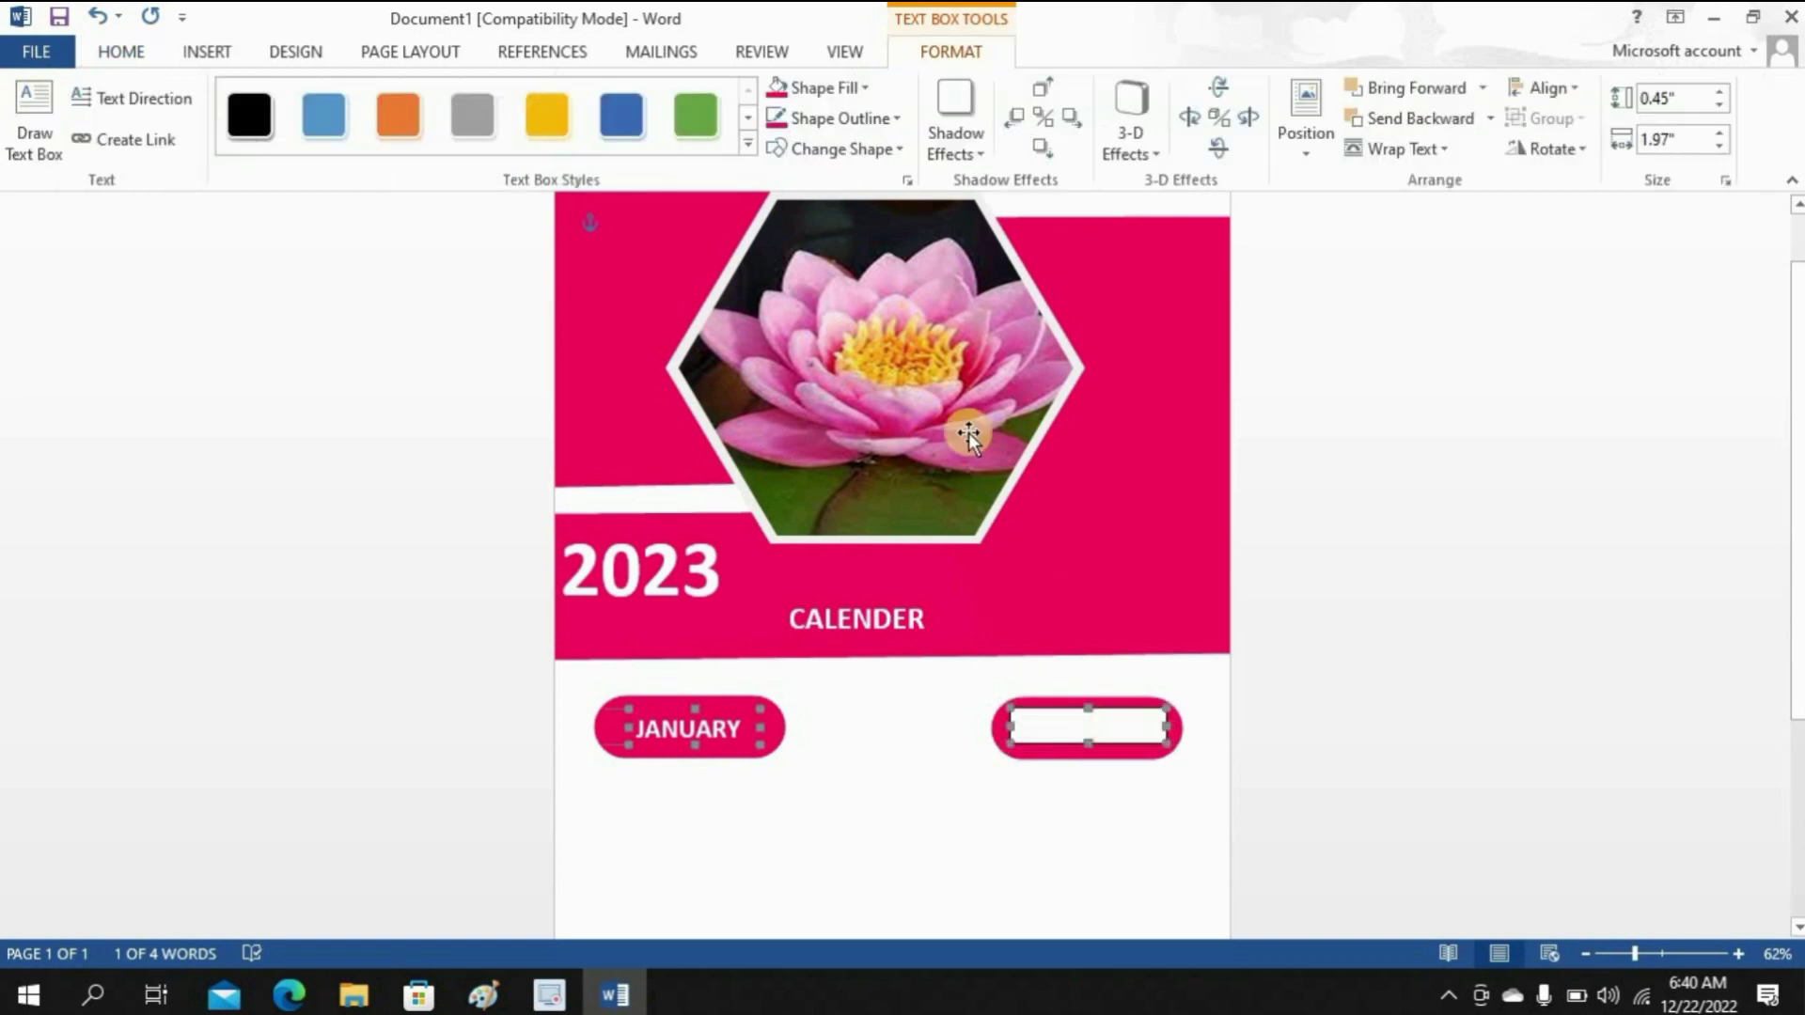
click(778, 89)
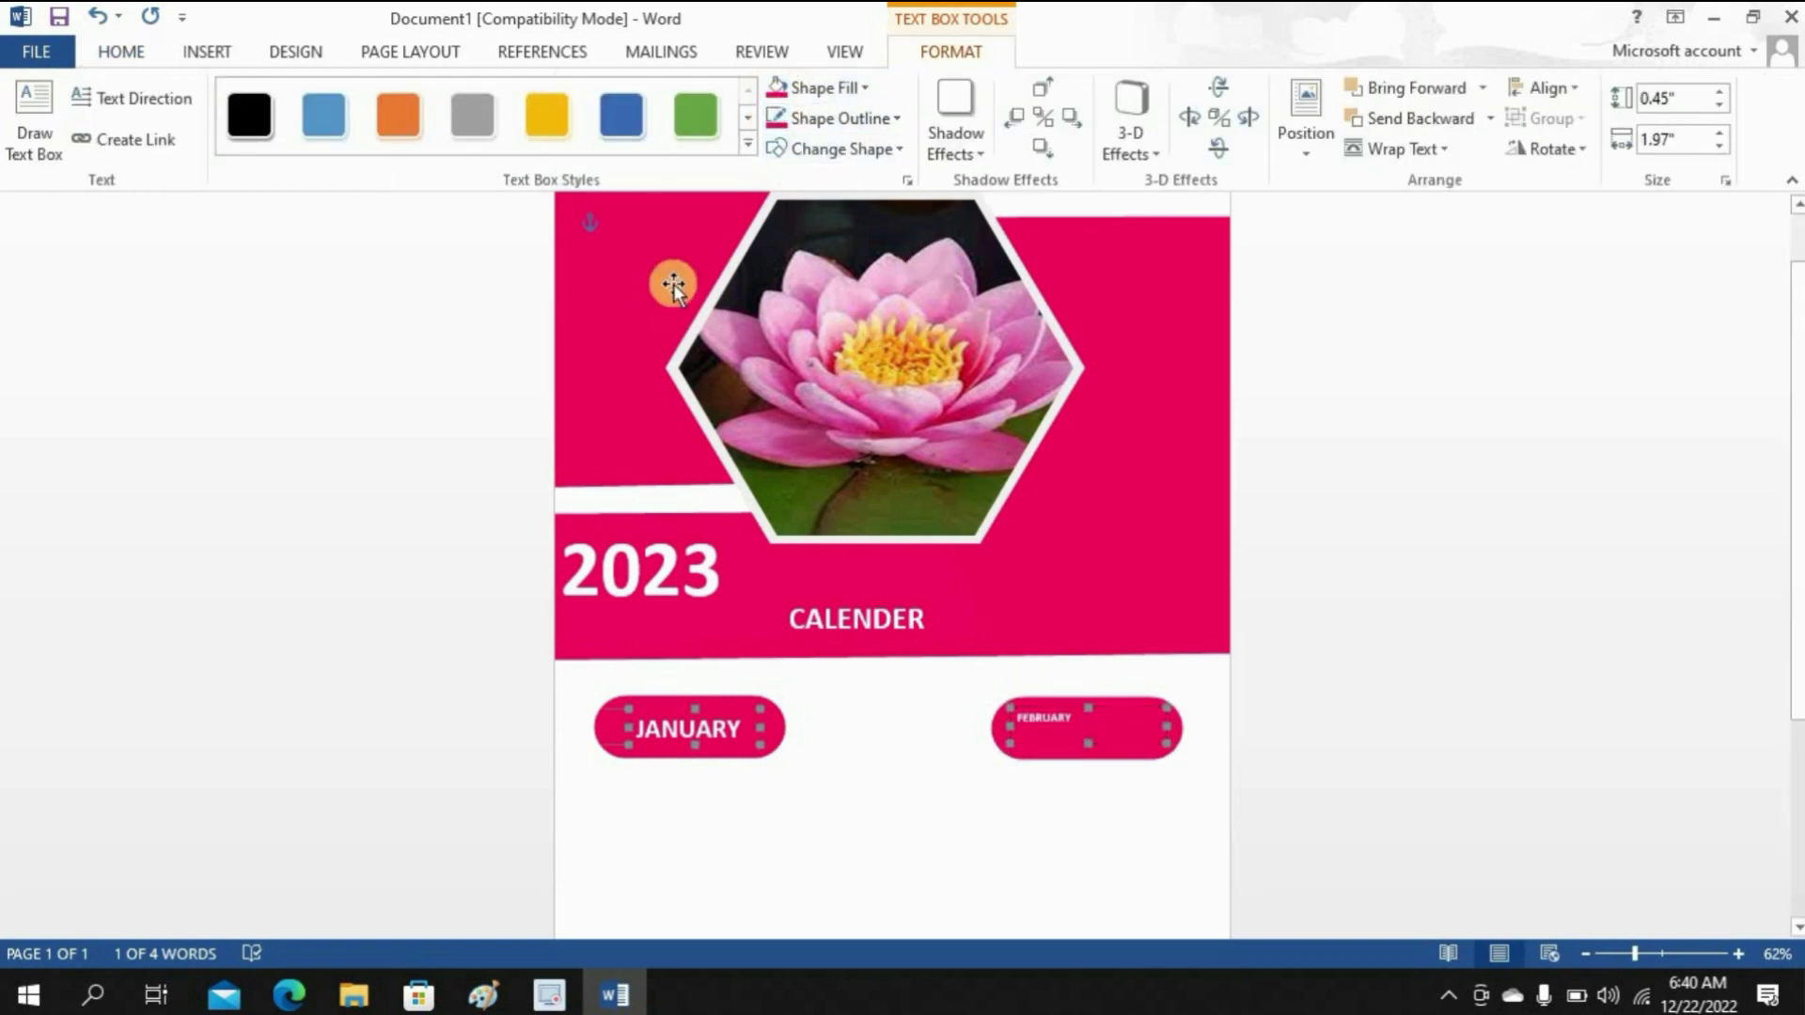
Step: Set the FEBRUARY text to a font size of 24
double_click(1074, 732)
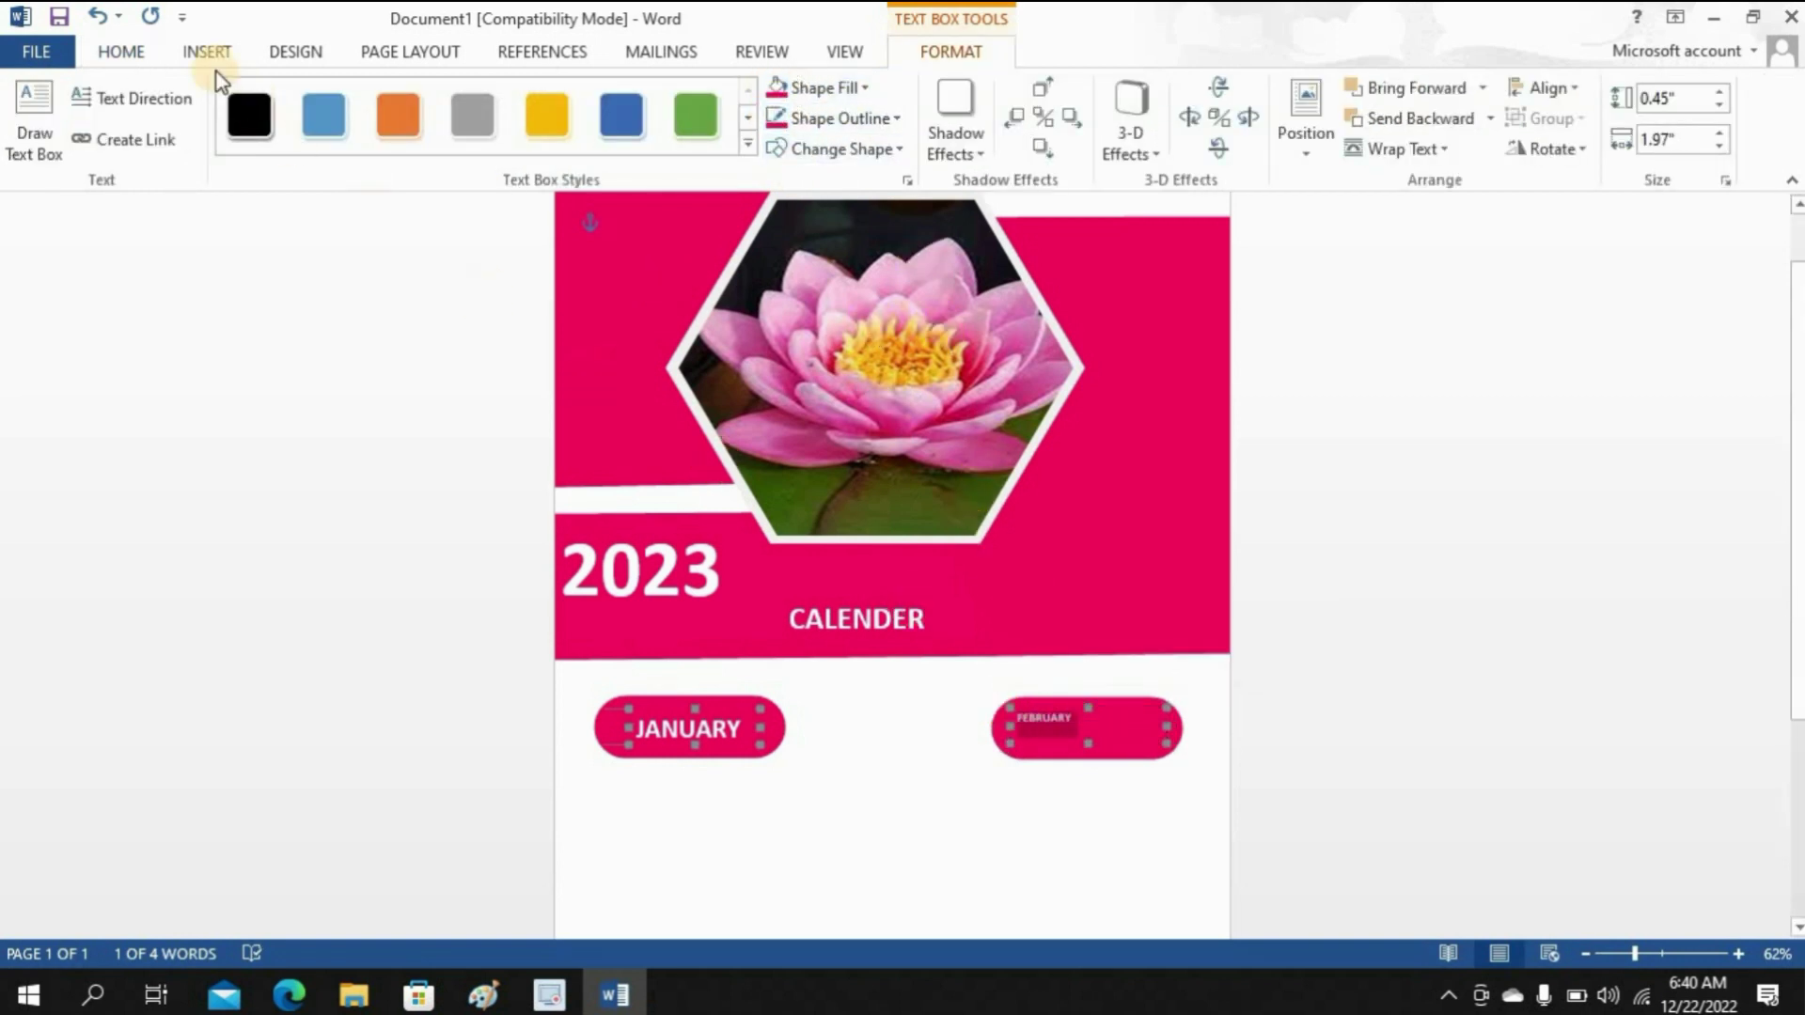
click(122, 52)
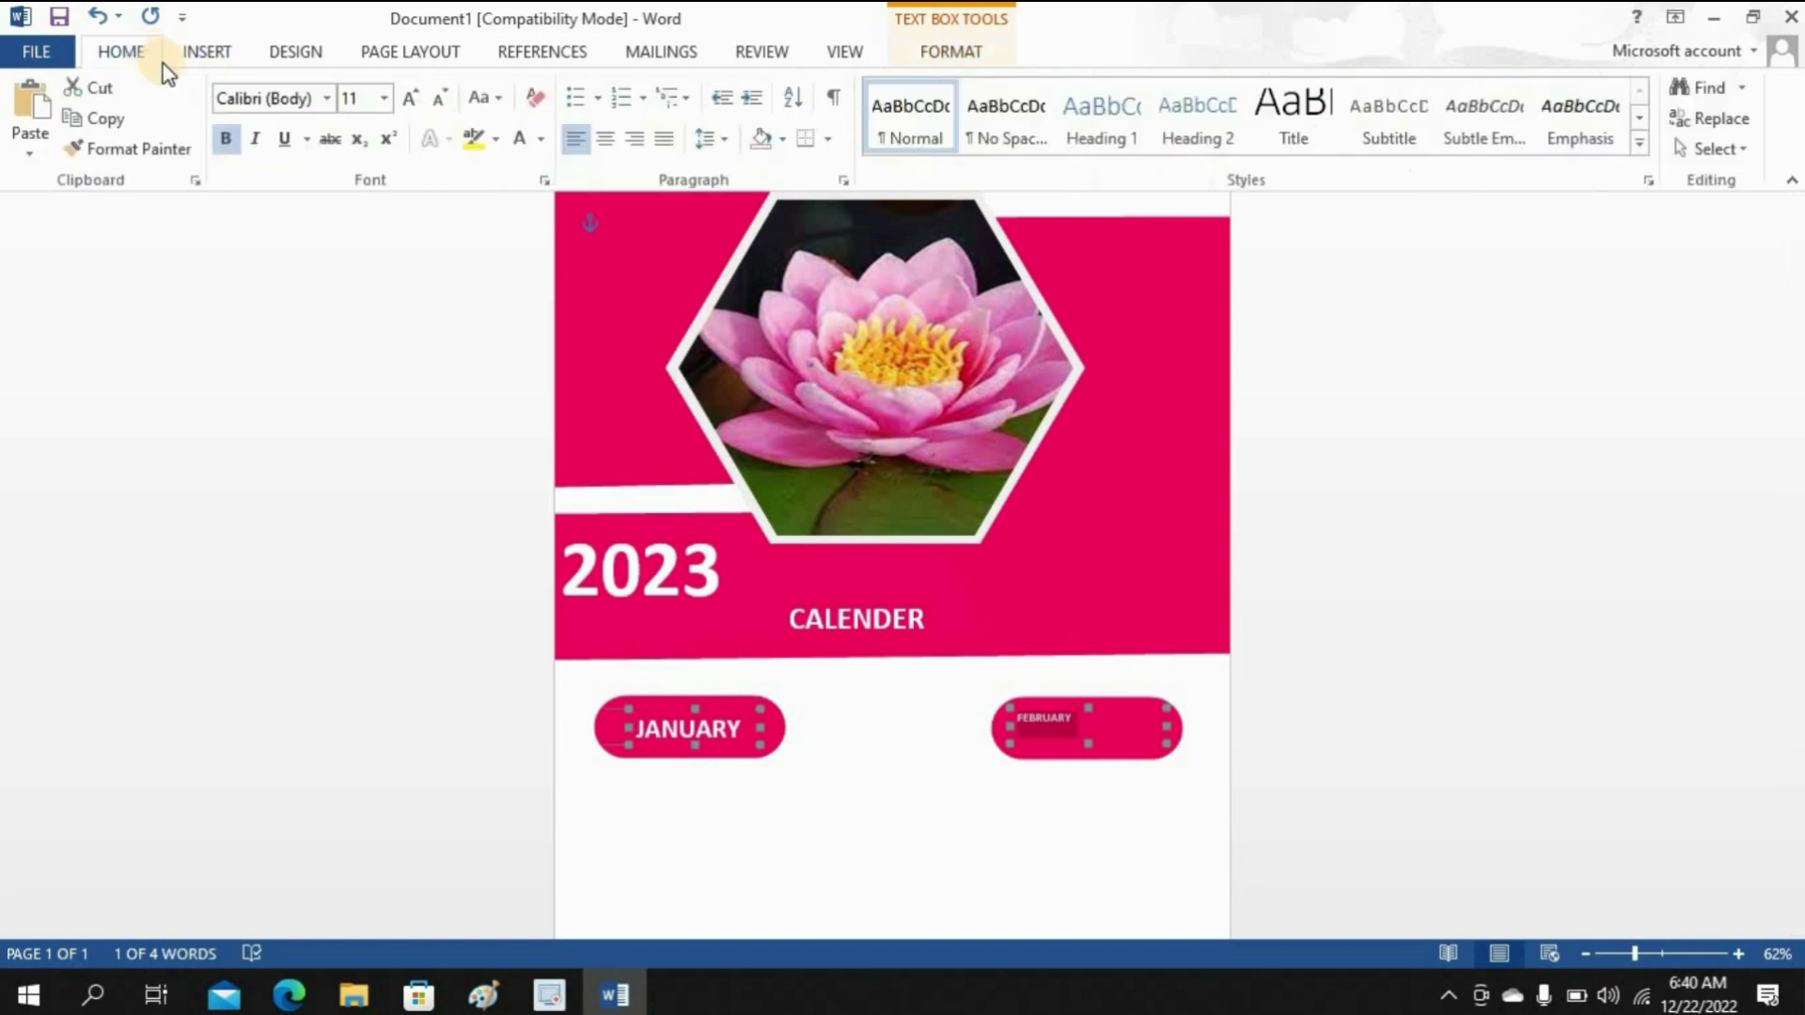
click(385, 98)
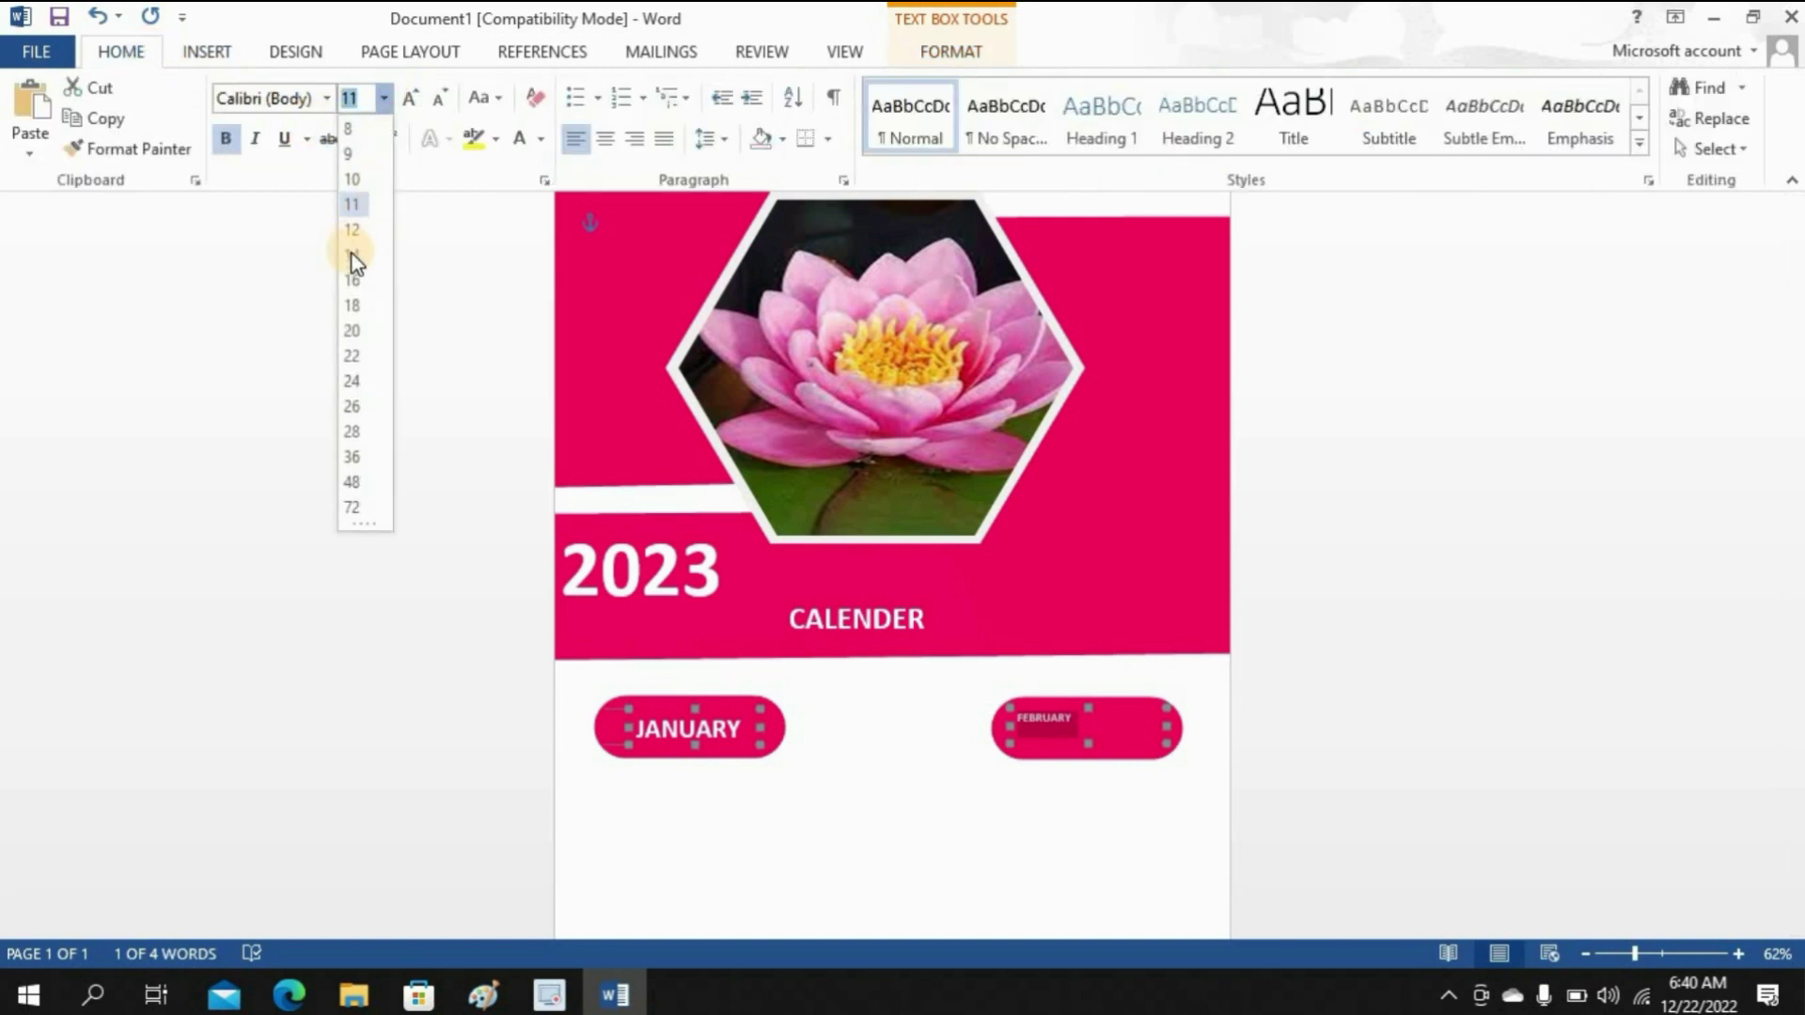
click(352, 380)
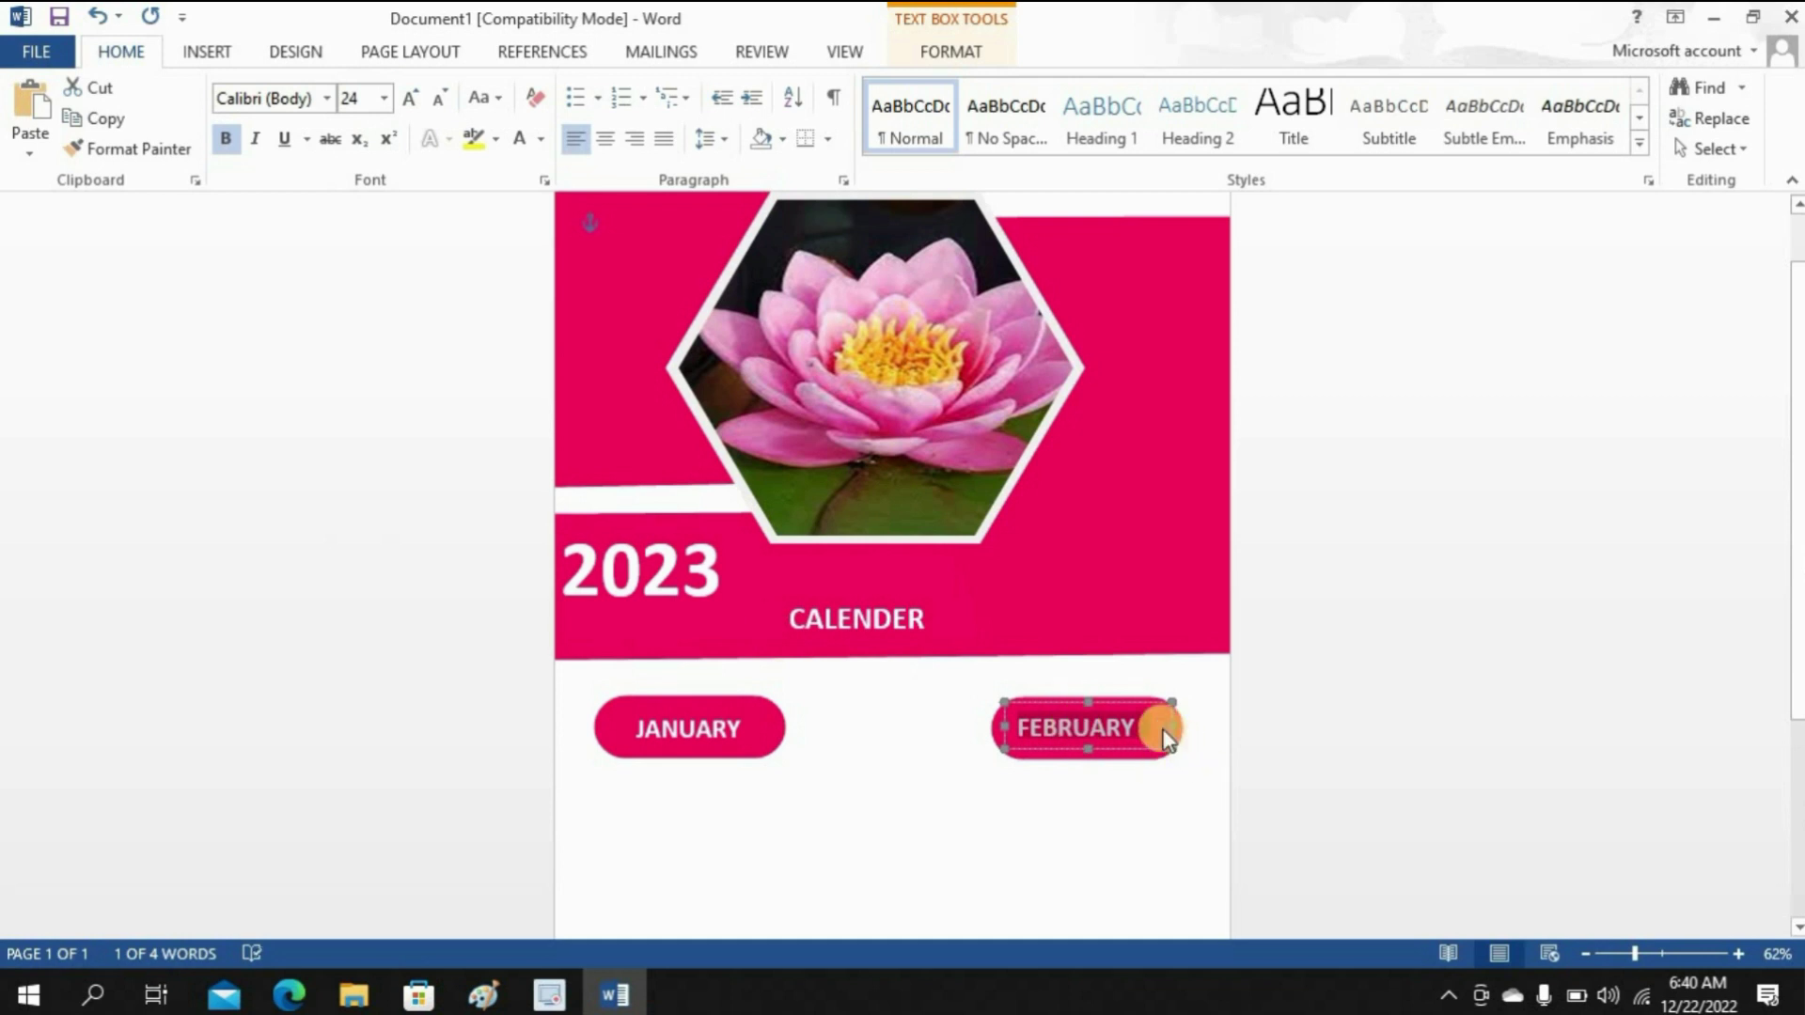
Step: Narrow the FEBRUARY text box and nudge it right to centre it in its pink shape
drag(1170, 723, 1150, 725)
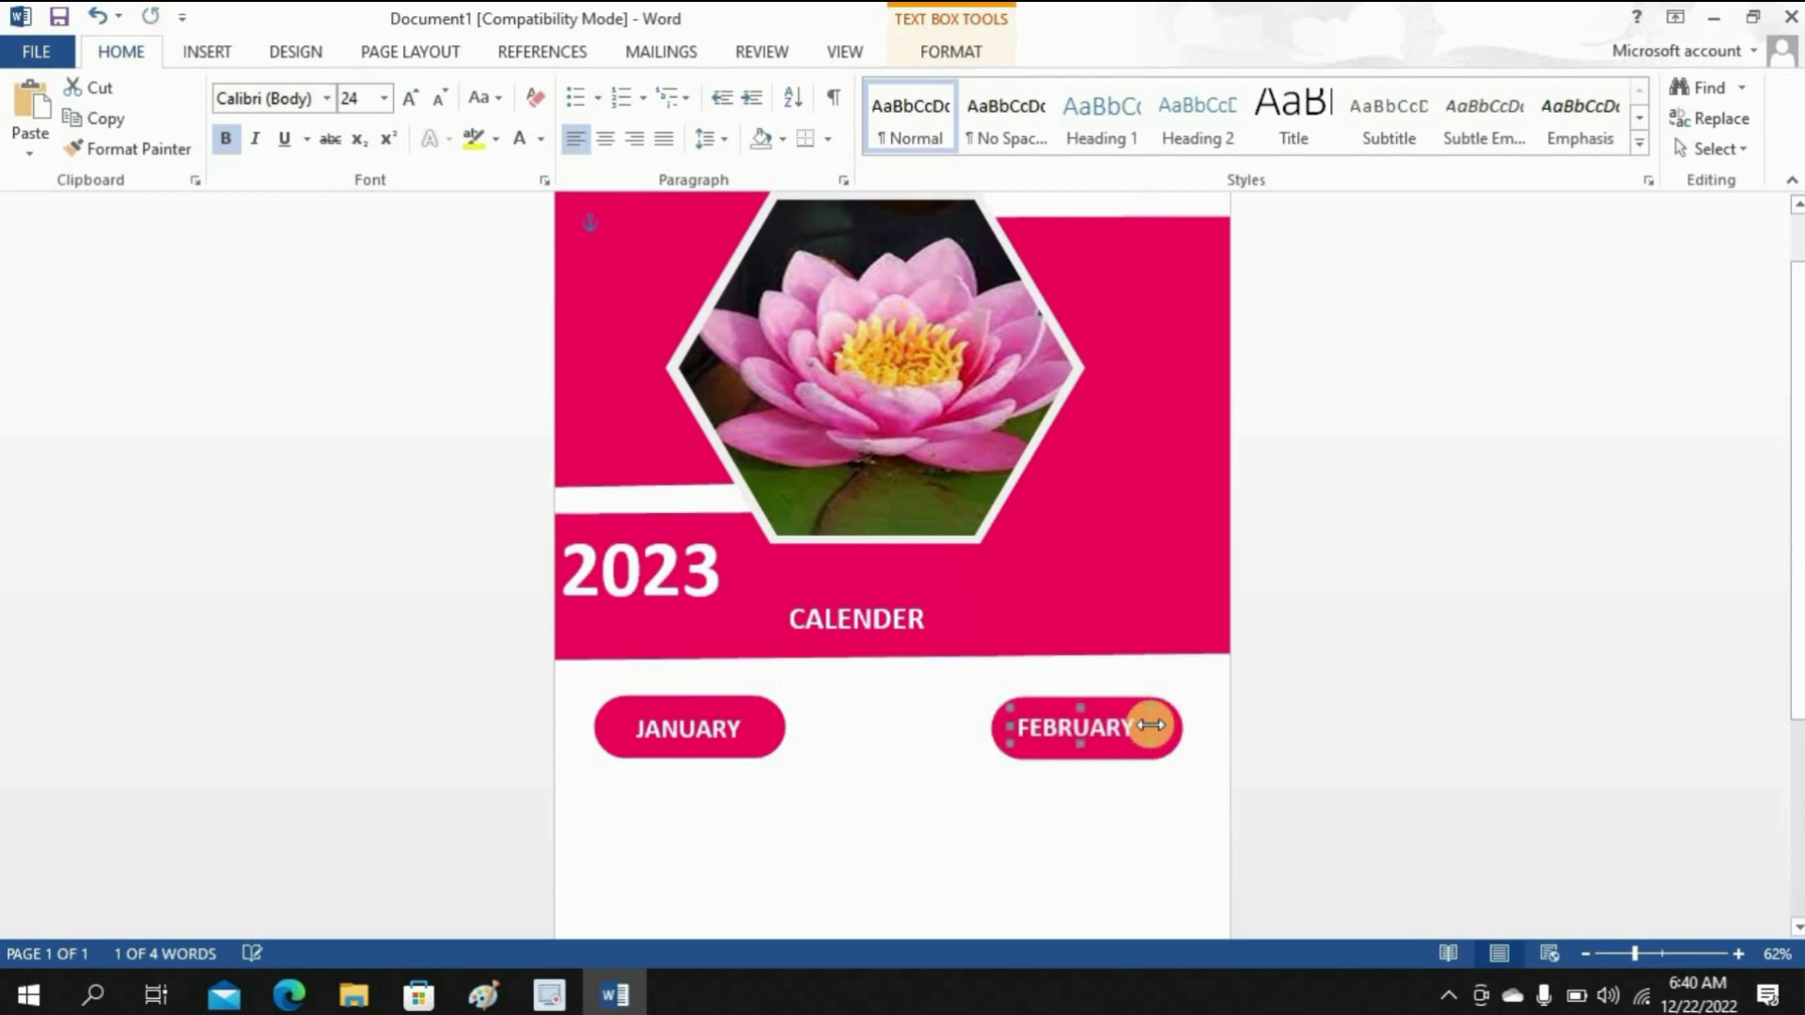
key(Right)
key(Right)
key(Right)
key(Right)
key(Right)
key(Right)
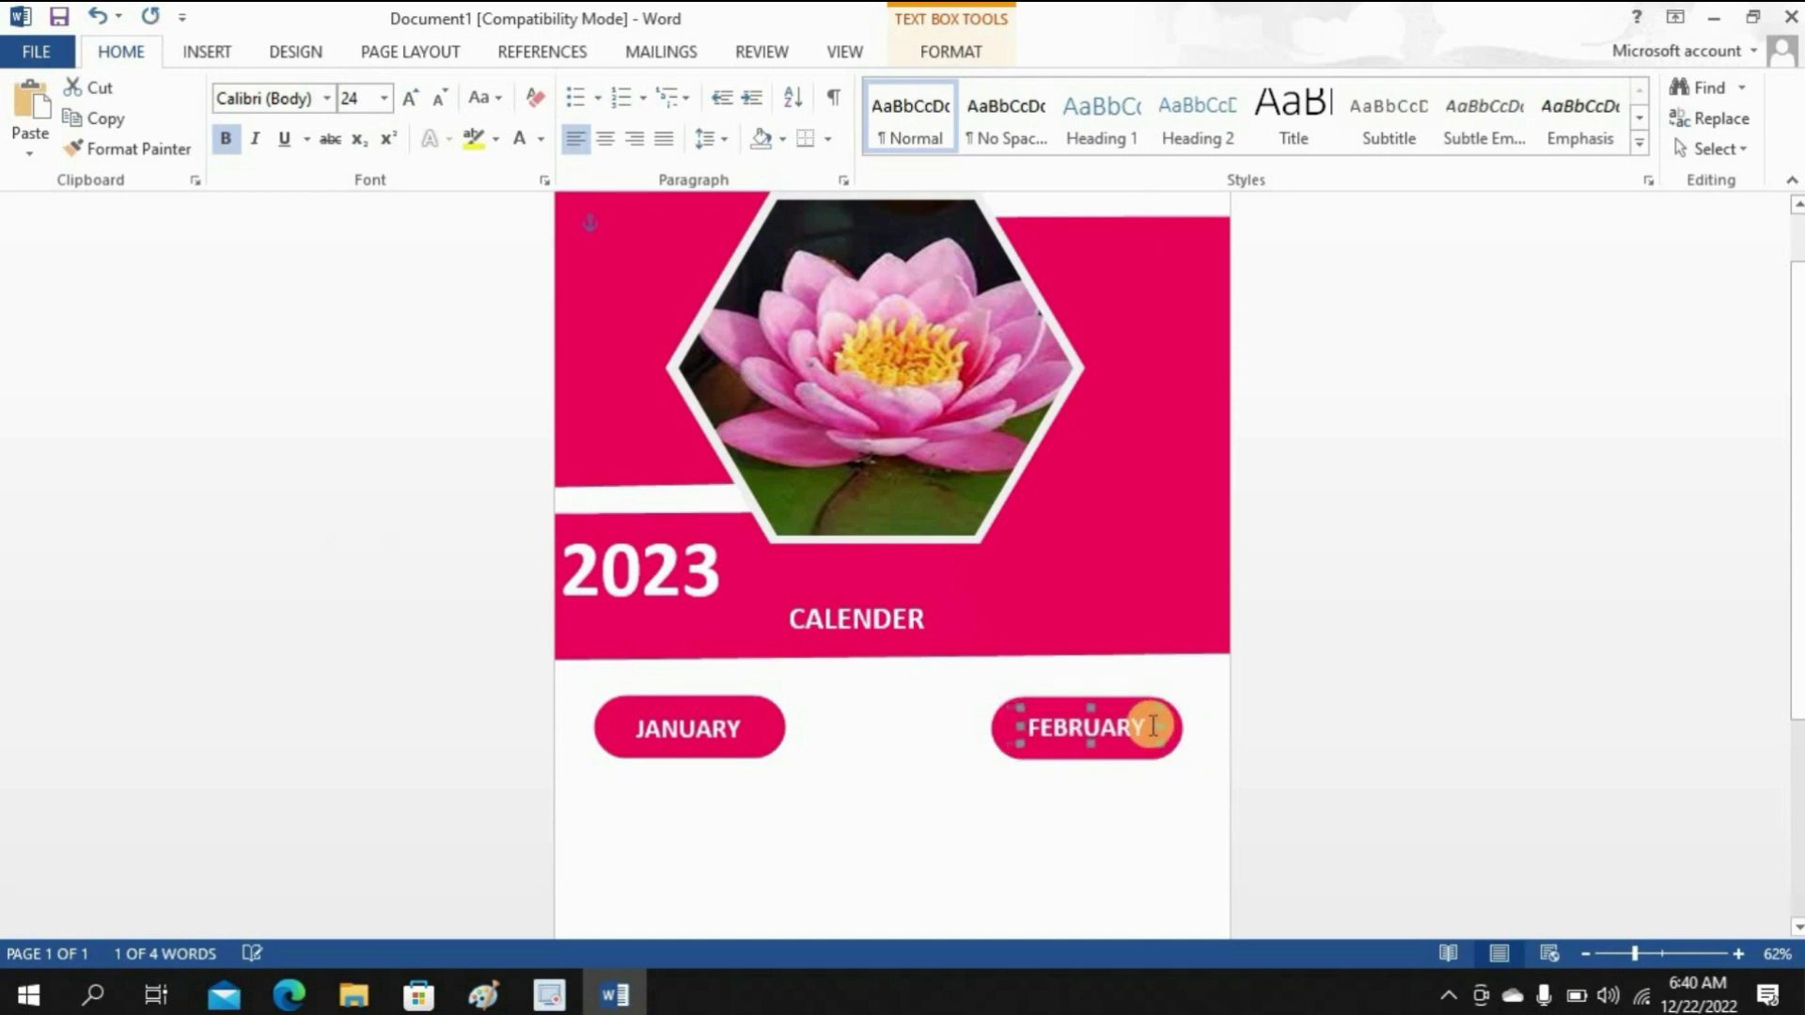
Step: Nudge the JANUARY text box slightly up and left within its pink shape
click(716, 731)
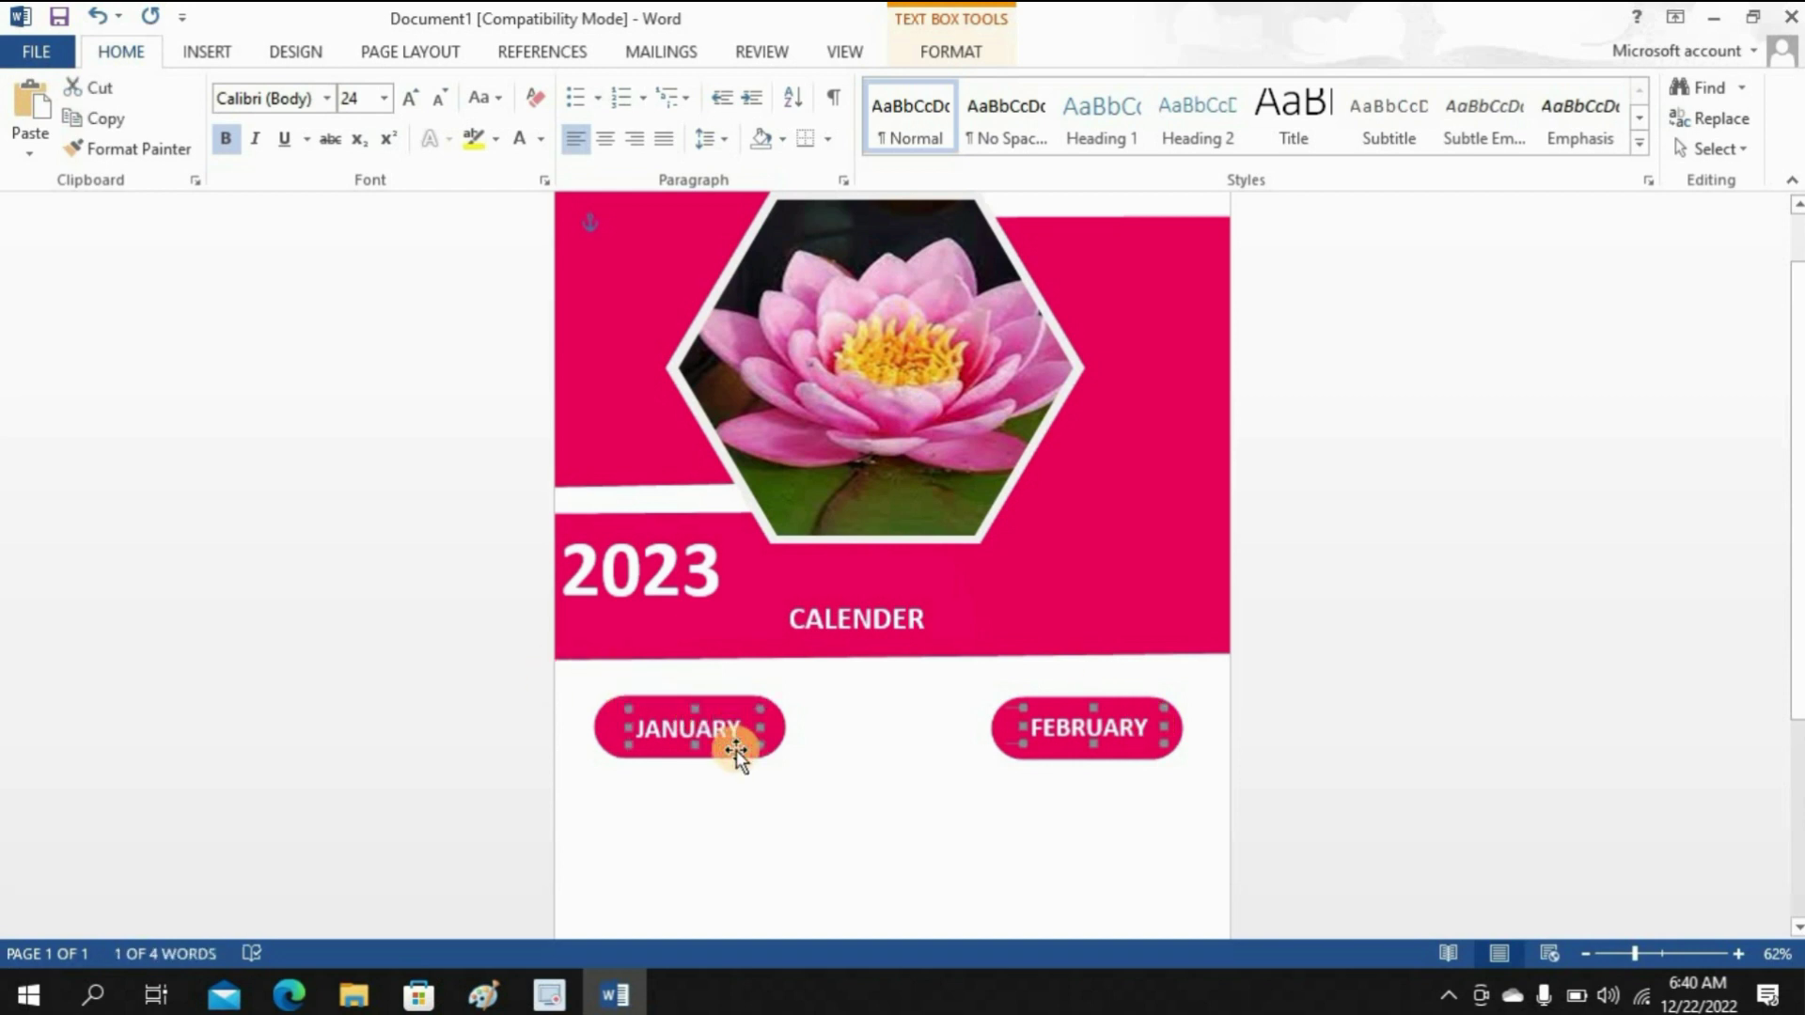
key(Up)
key(Up)
key(Left)
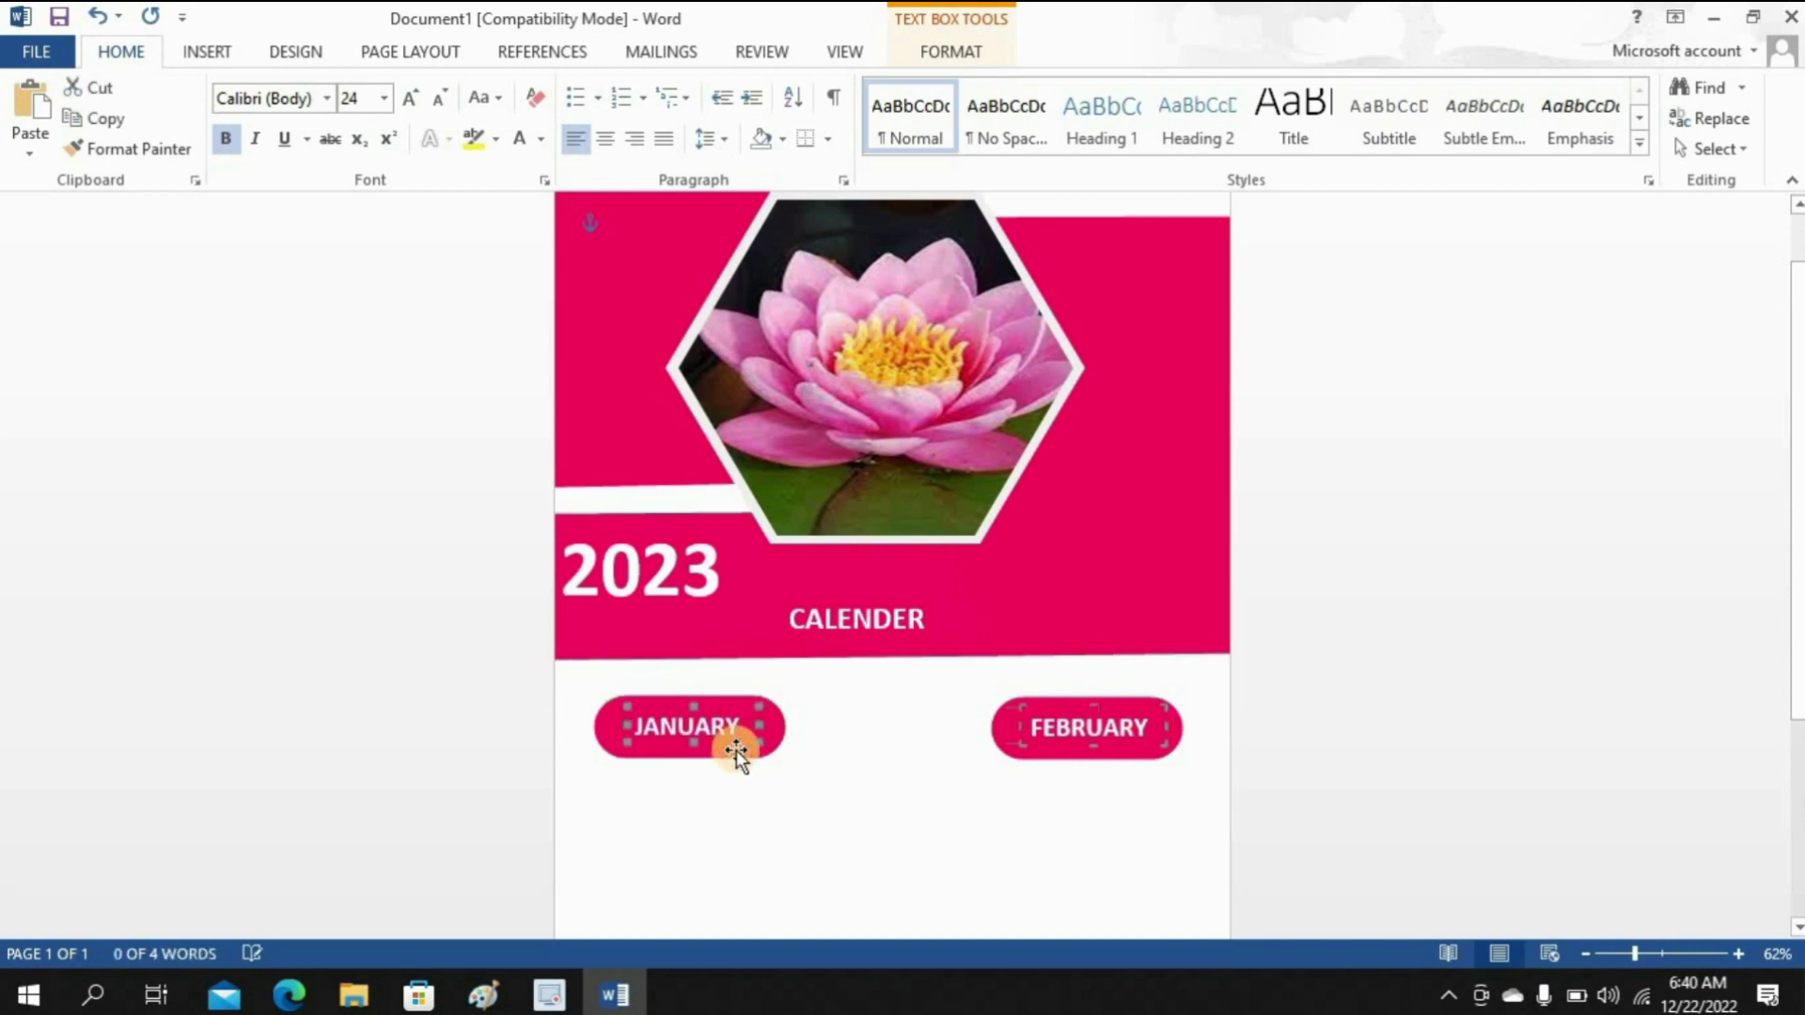
click(856, 870)
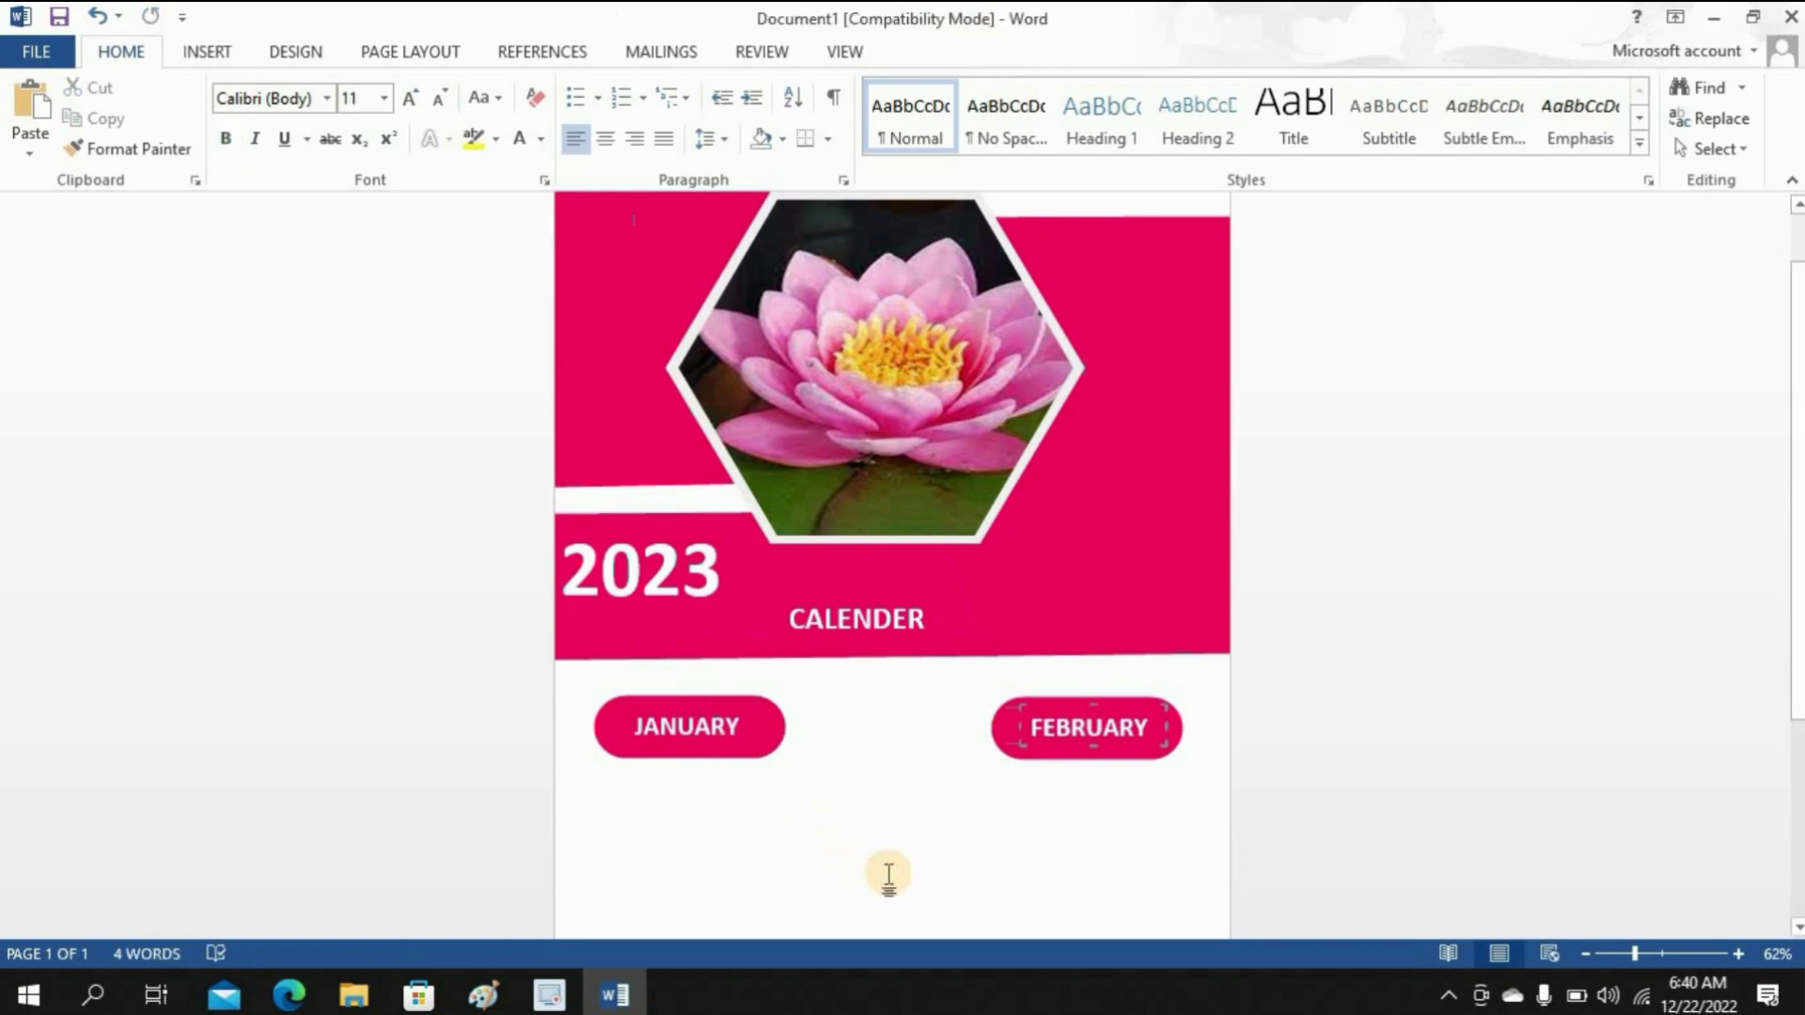
Step: Draw a text box about 4.17" wide and 4.05" high below the JANUARY heading, starting at the page's left edge
drag(1798, 340, 1800, 562)
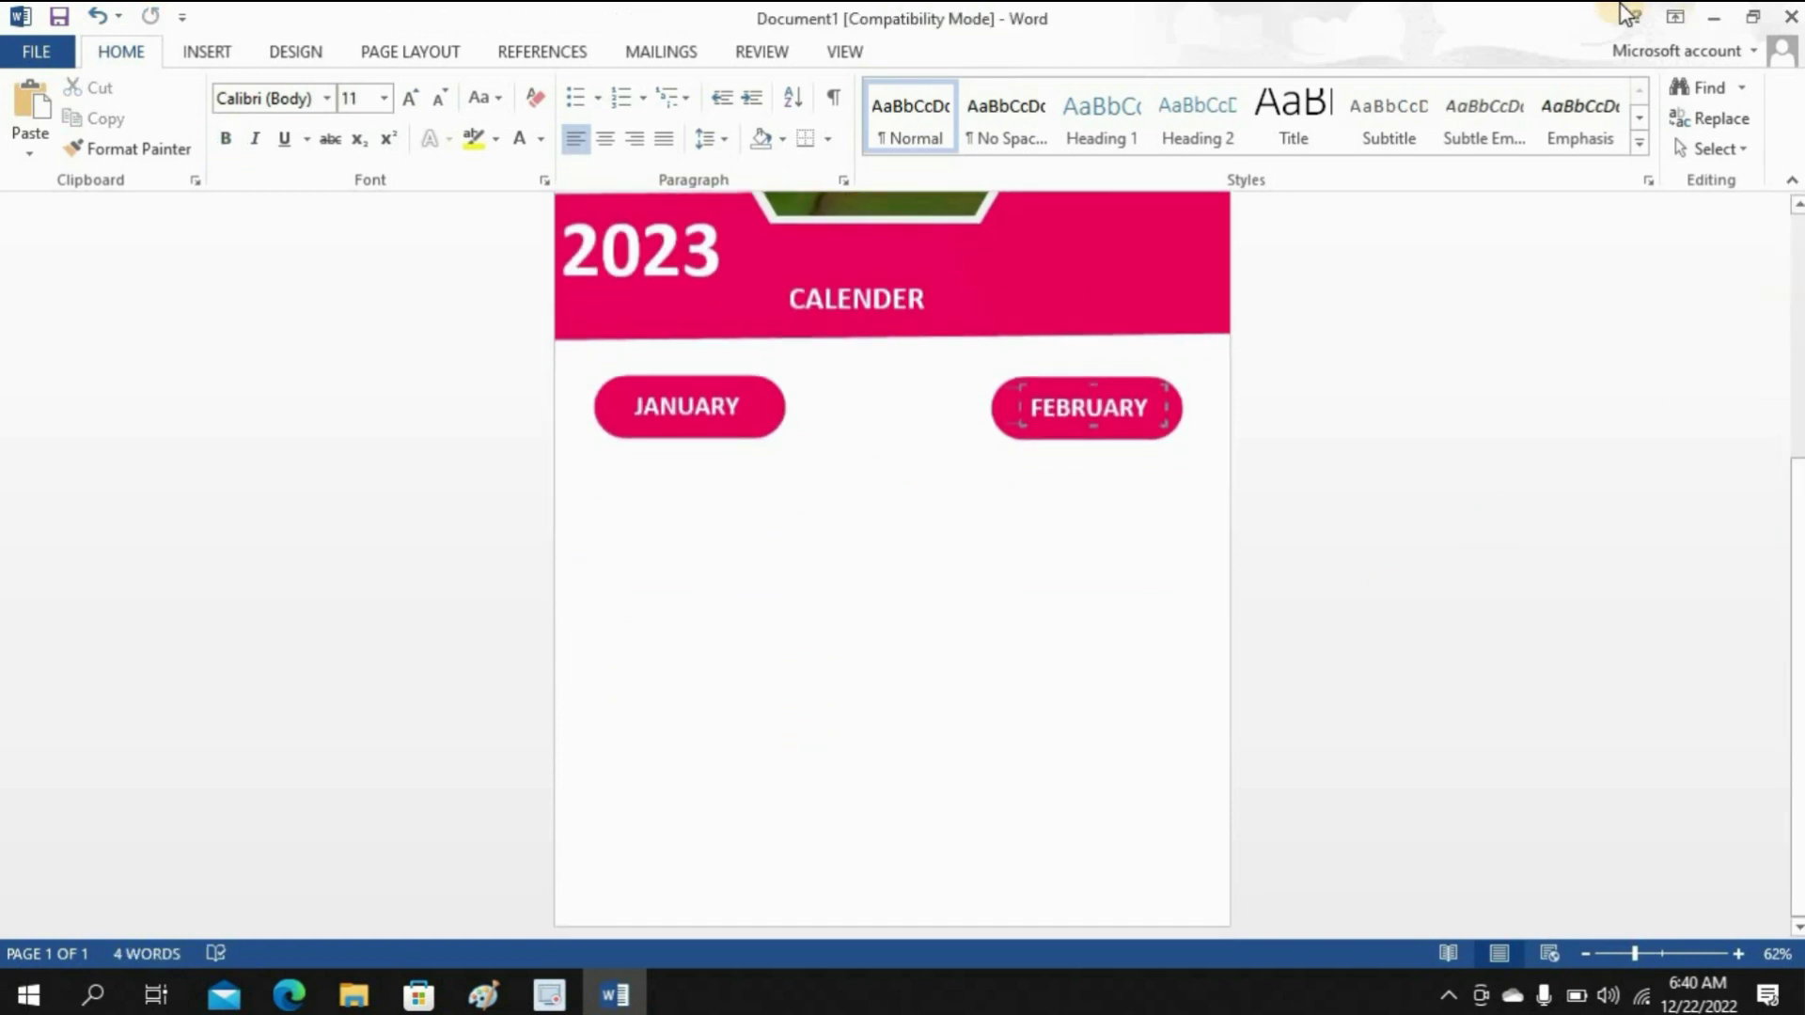
click(206, 51)
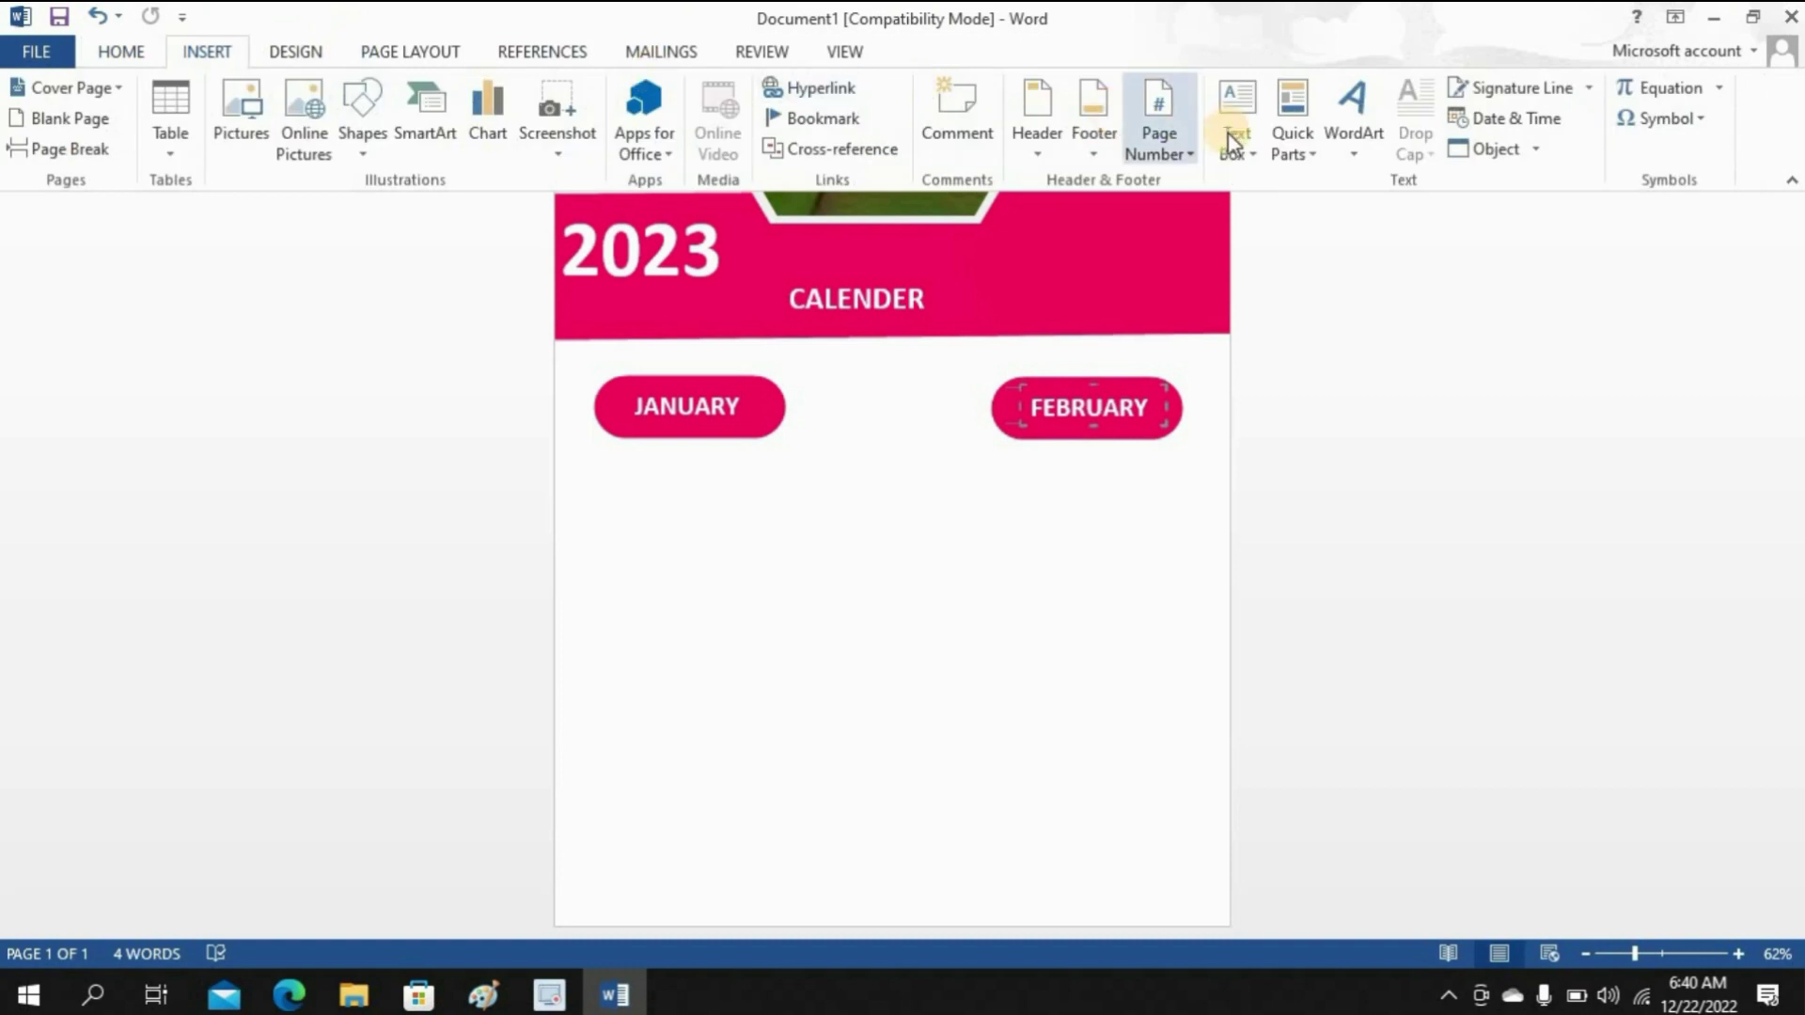
click(1237, 123)
click(1274, 718)
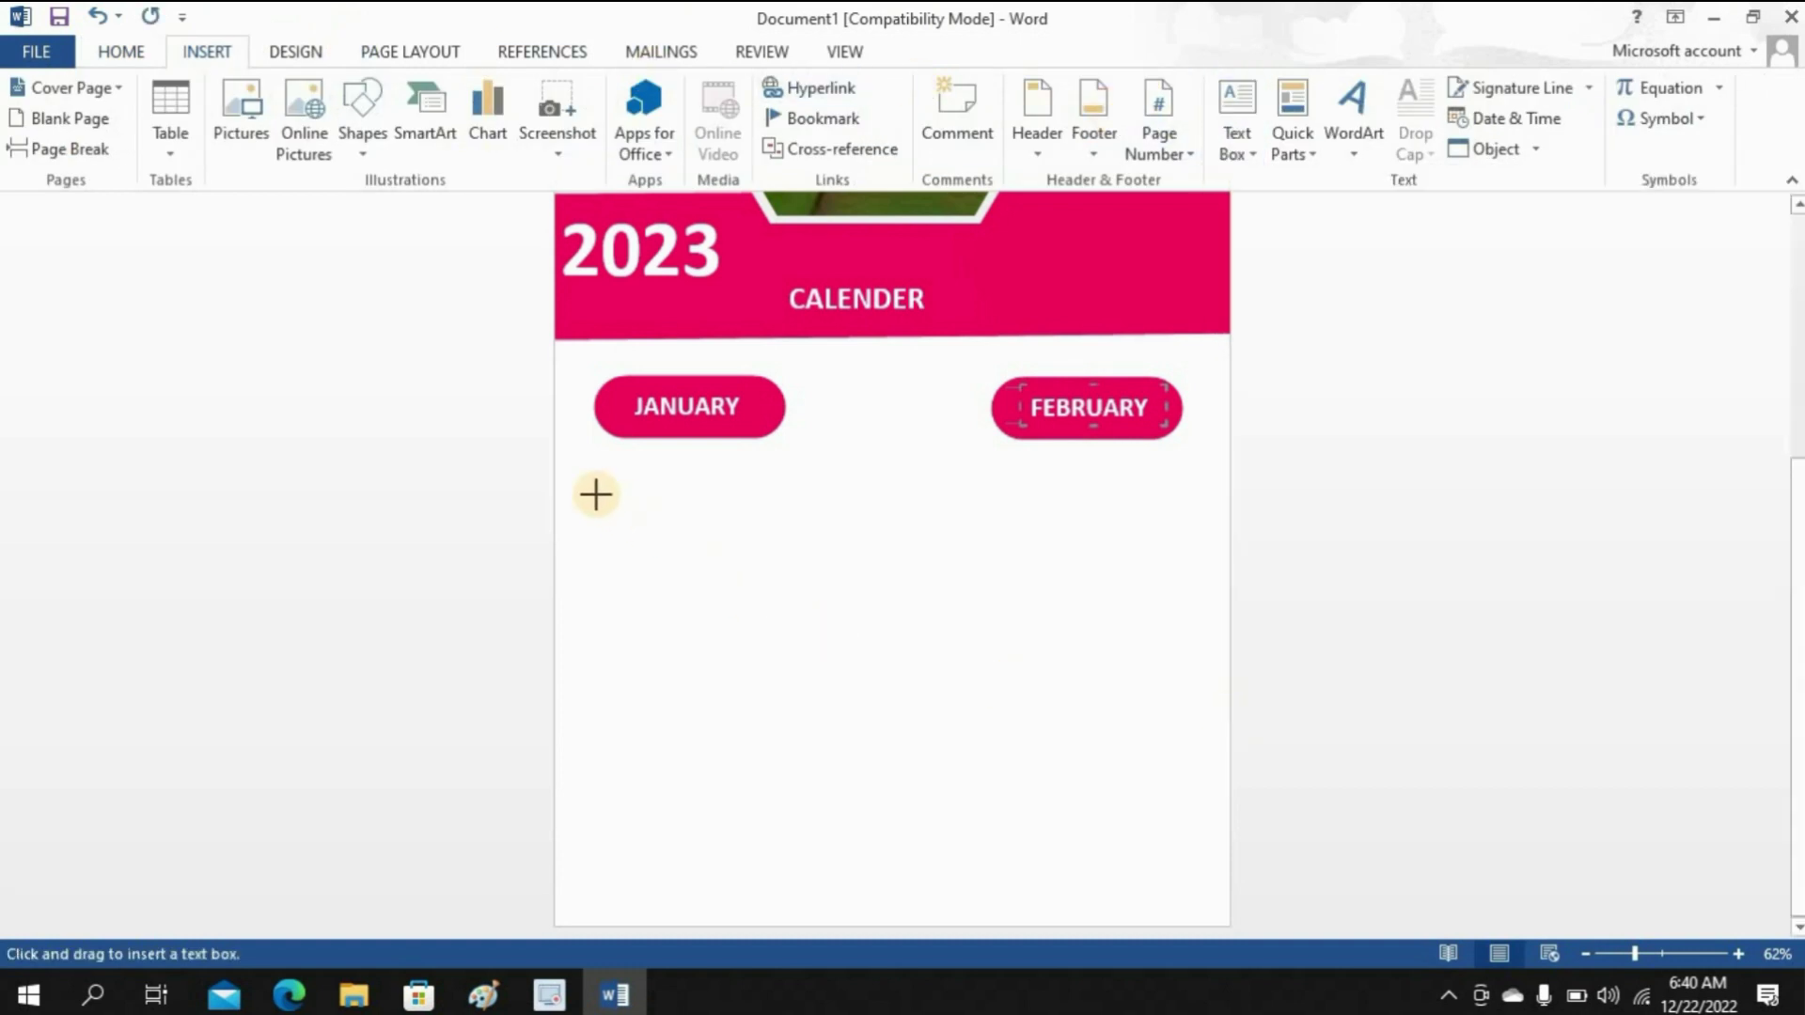
drag(558, 465, 769, 675)
drag(829, 755, 888, 785)
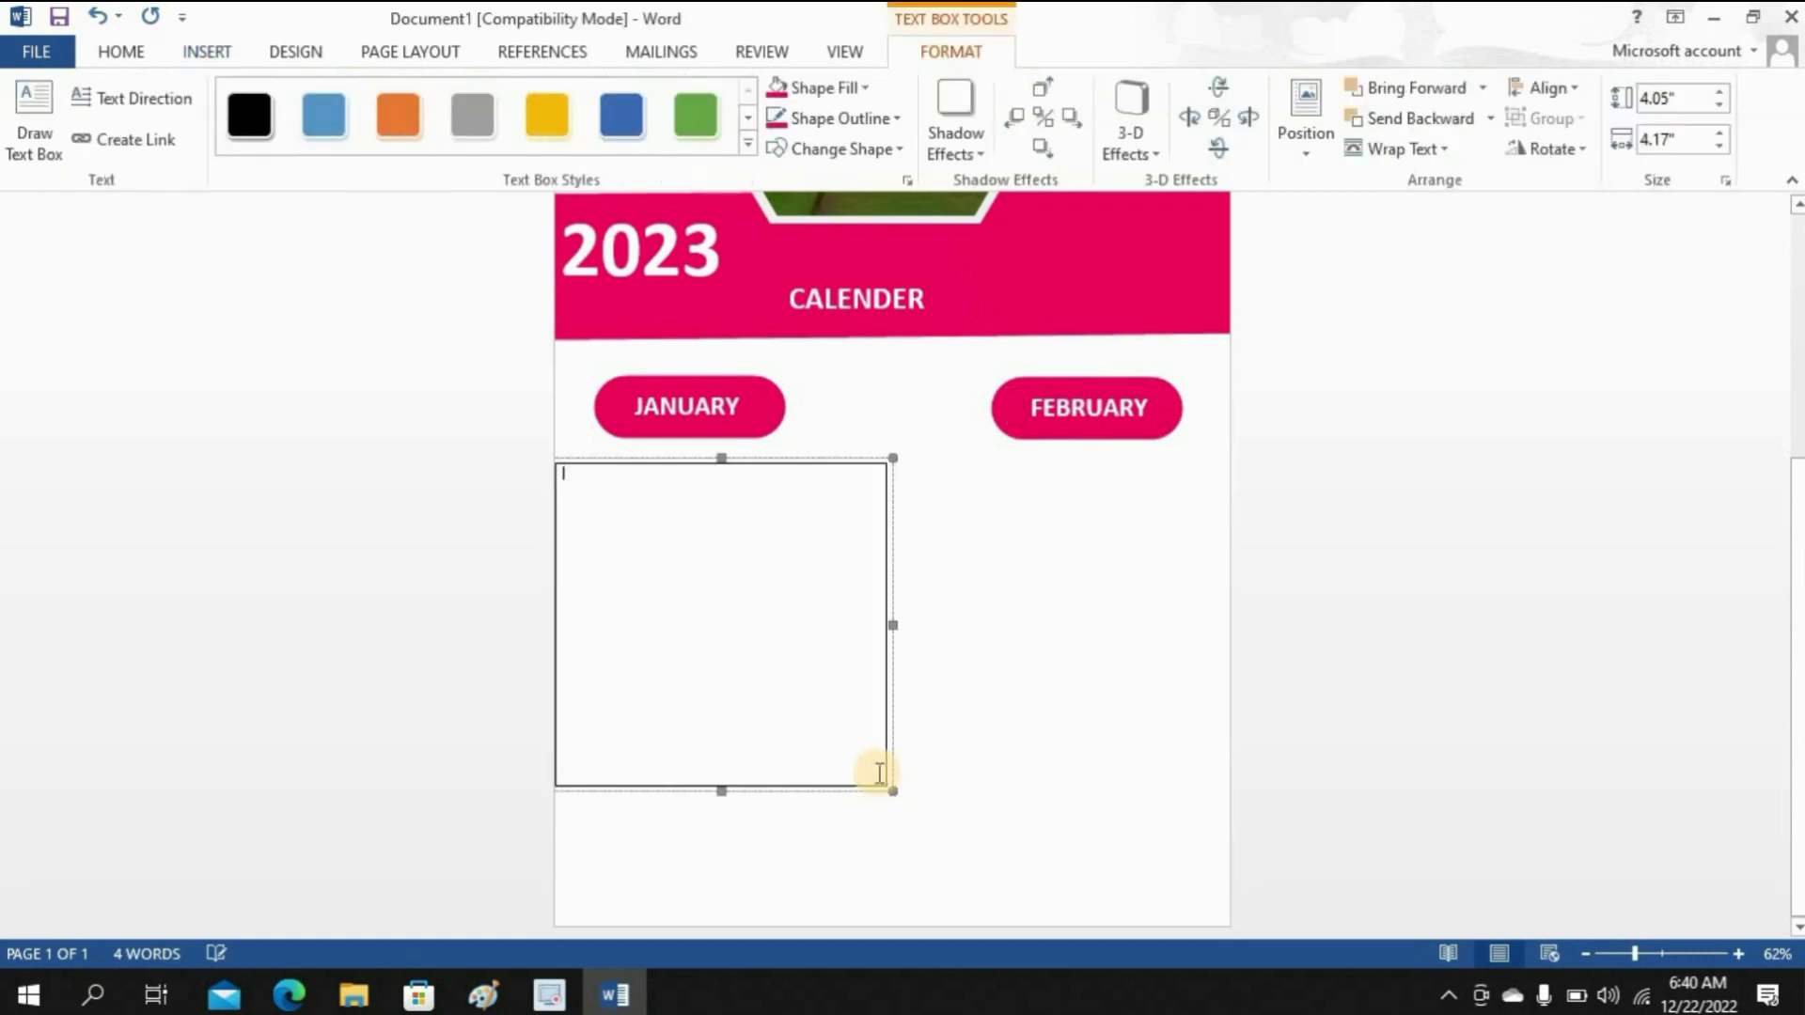
Step: Nudge the large text box up until it sits just beneath the JANUARY heading
click(874, 782)
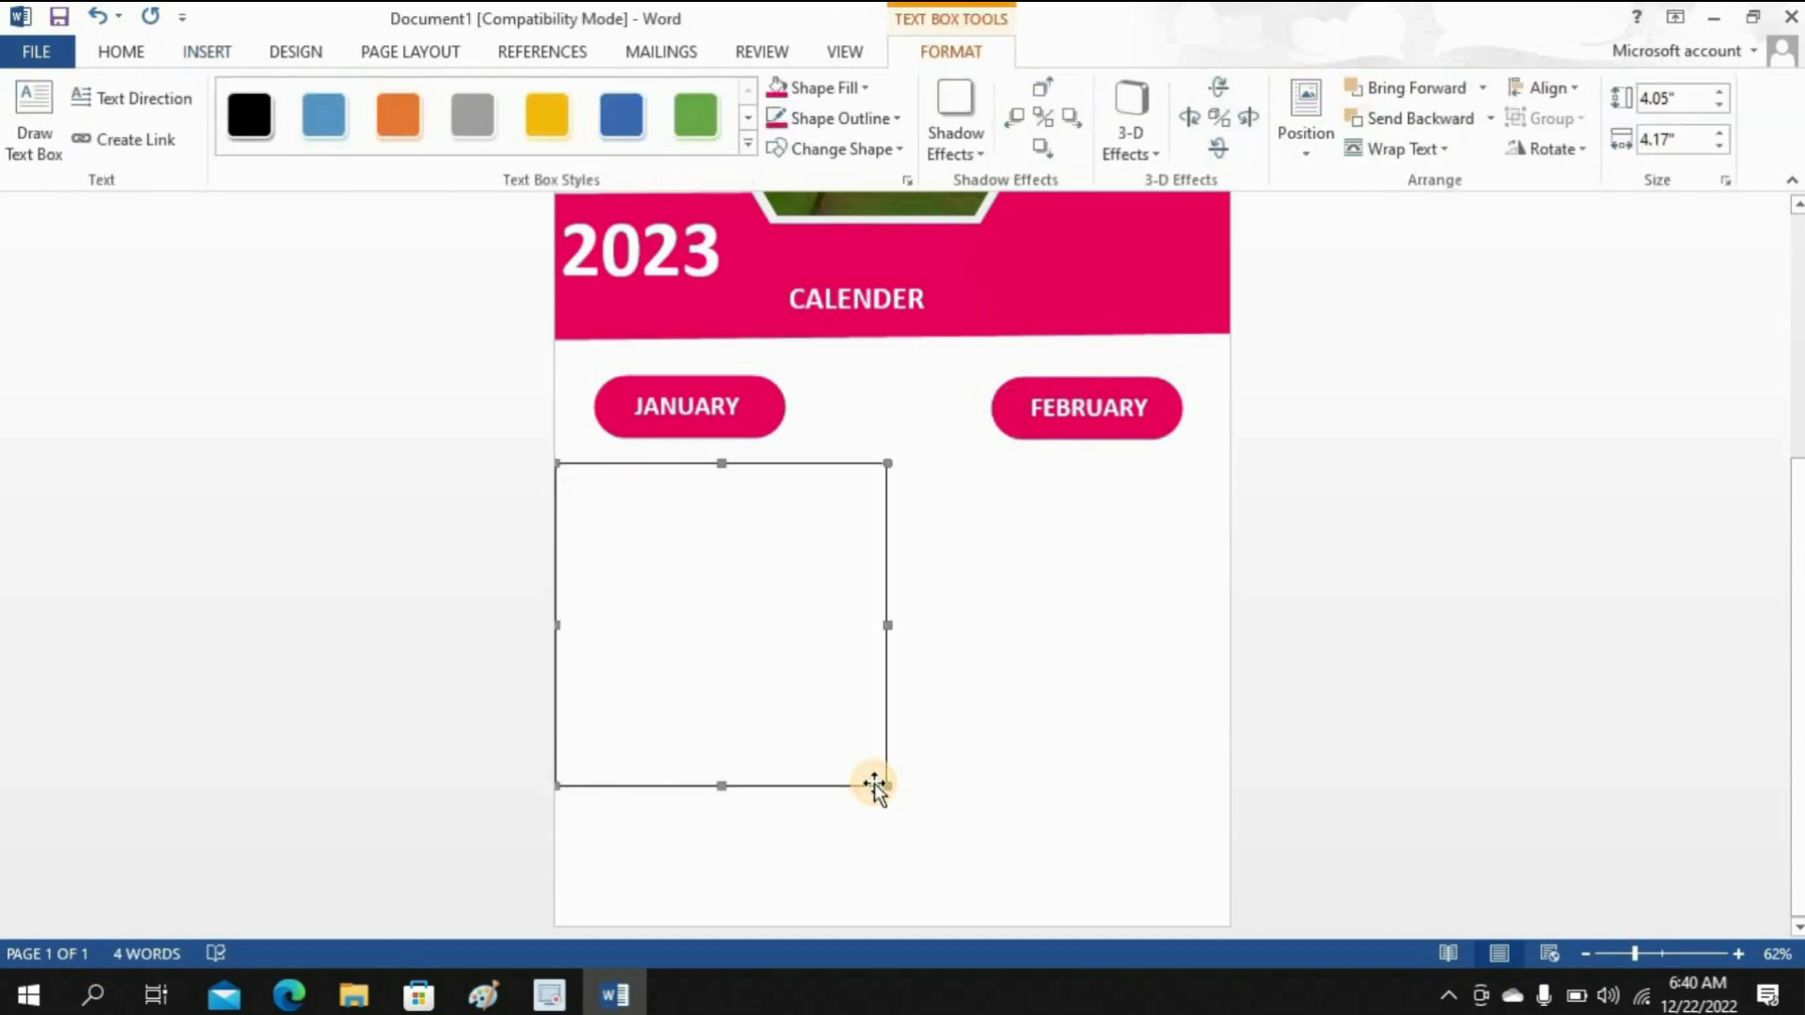
key(Up)
key(Up)
key(Up)
key(Up)
key(Up)
key(Up)
key(Up)
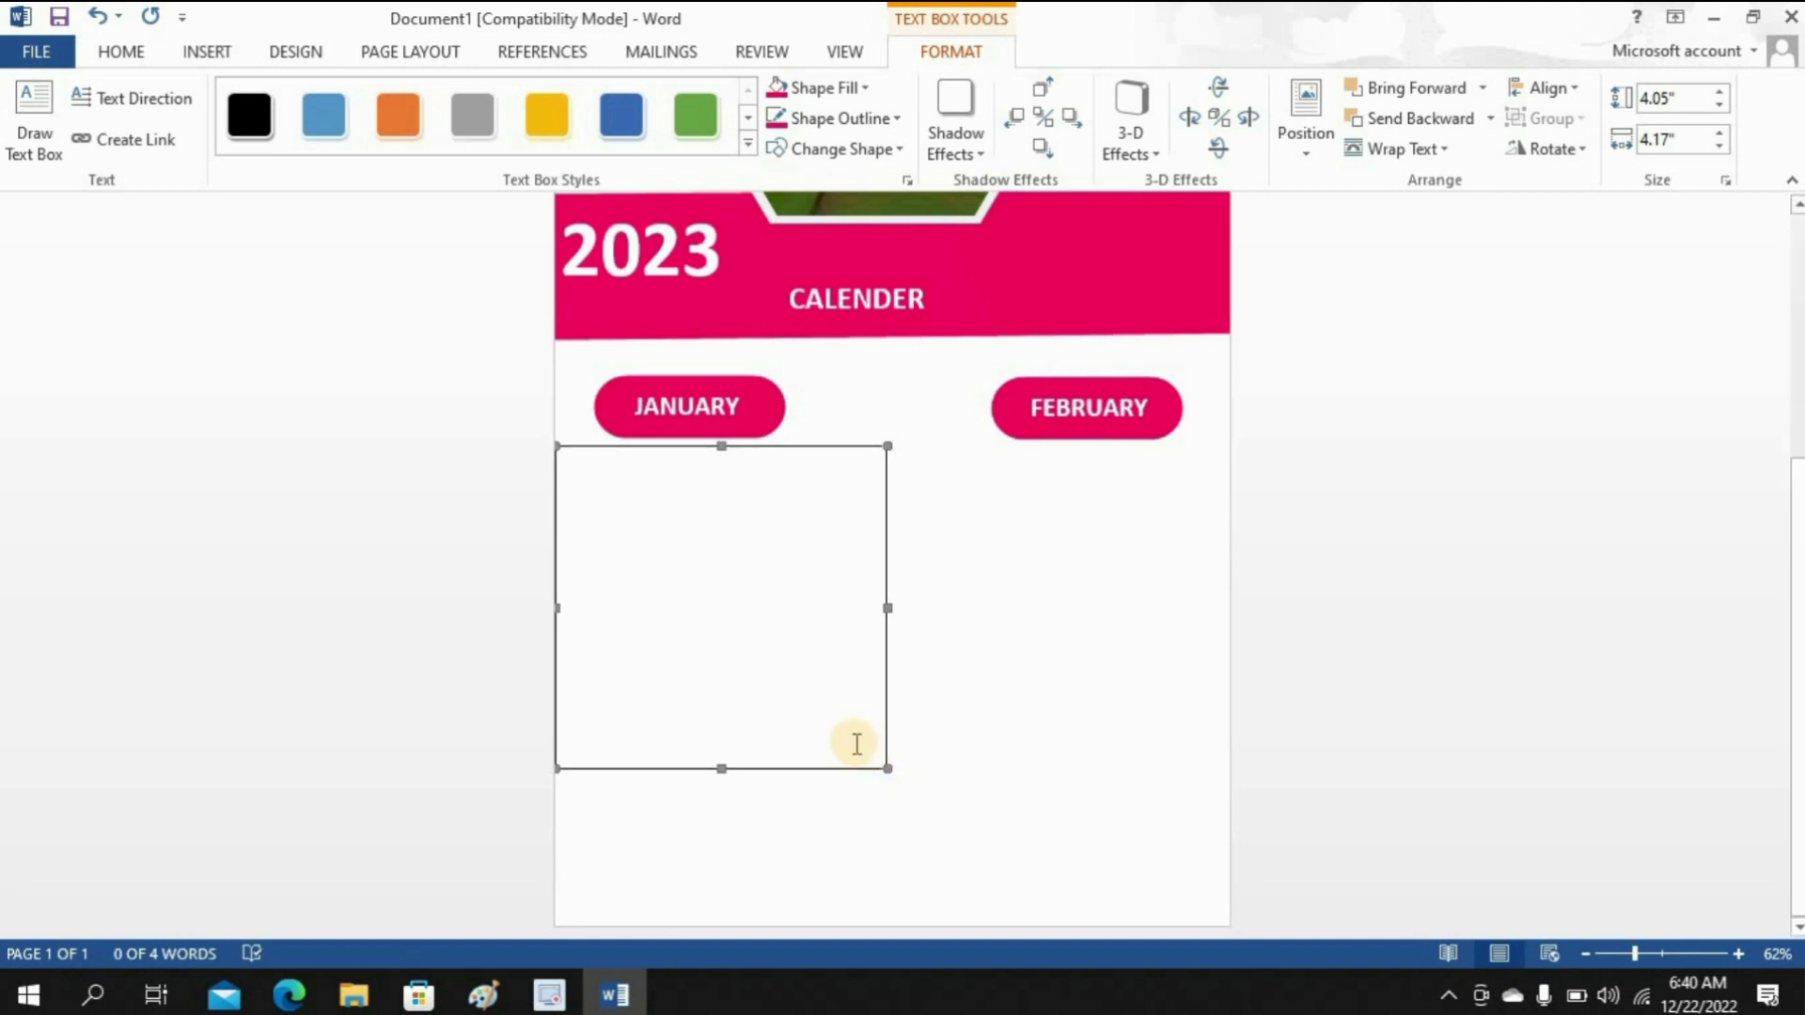
Step: Duplicate the large text box and place the copy level with it below the FEBRUARY heading
right_click(856, 766)
click(916, 411)
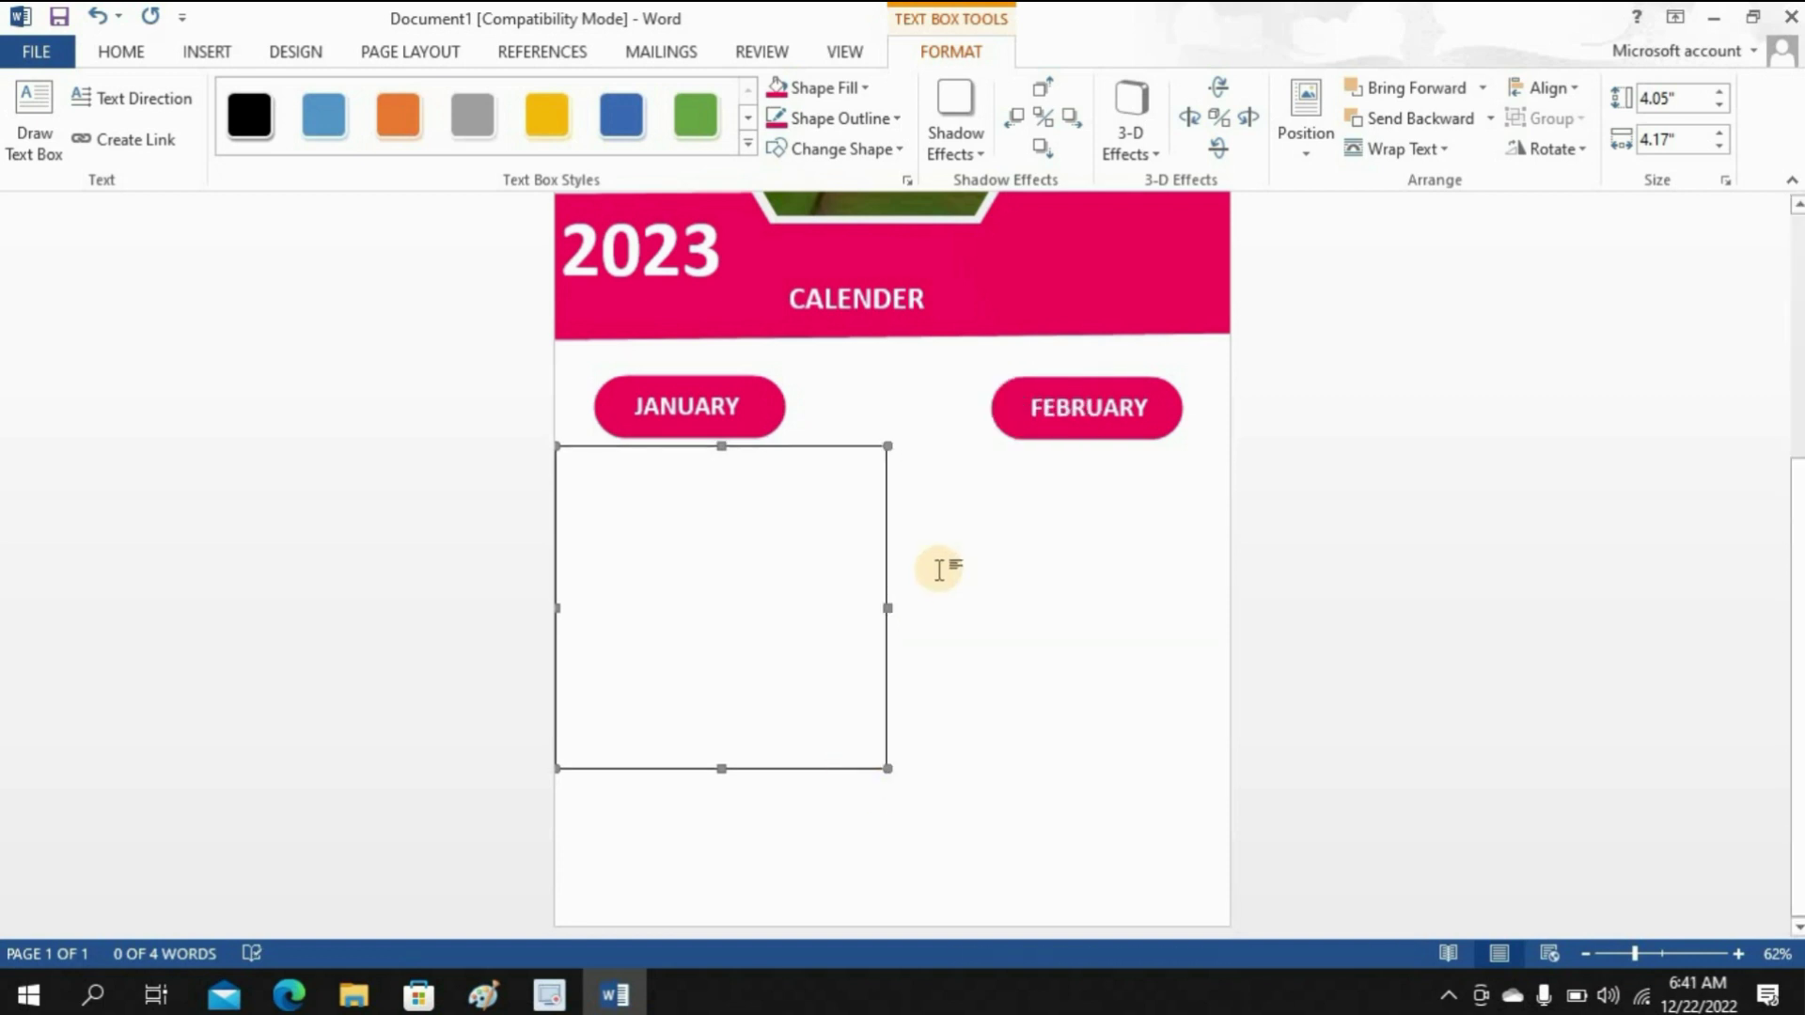
scroll(939, 573, up, 4)
click(969, 826)
right_click(969, 827)
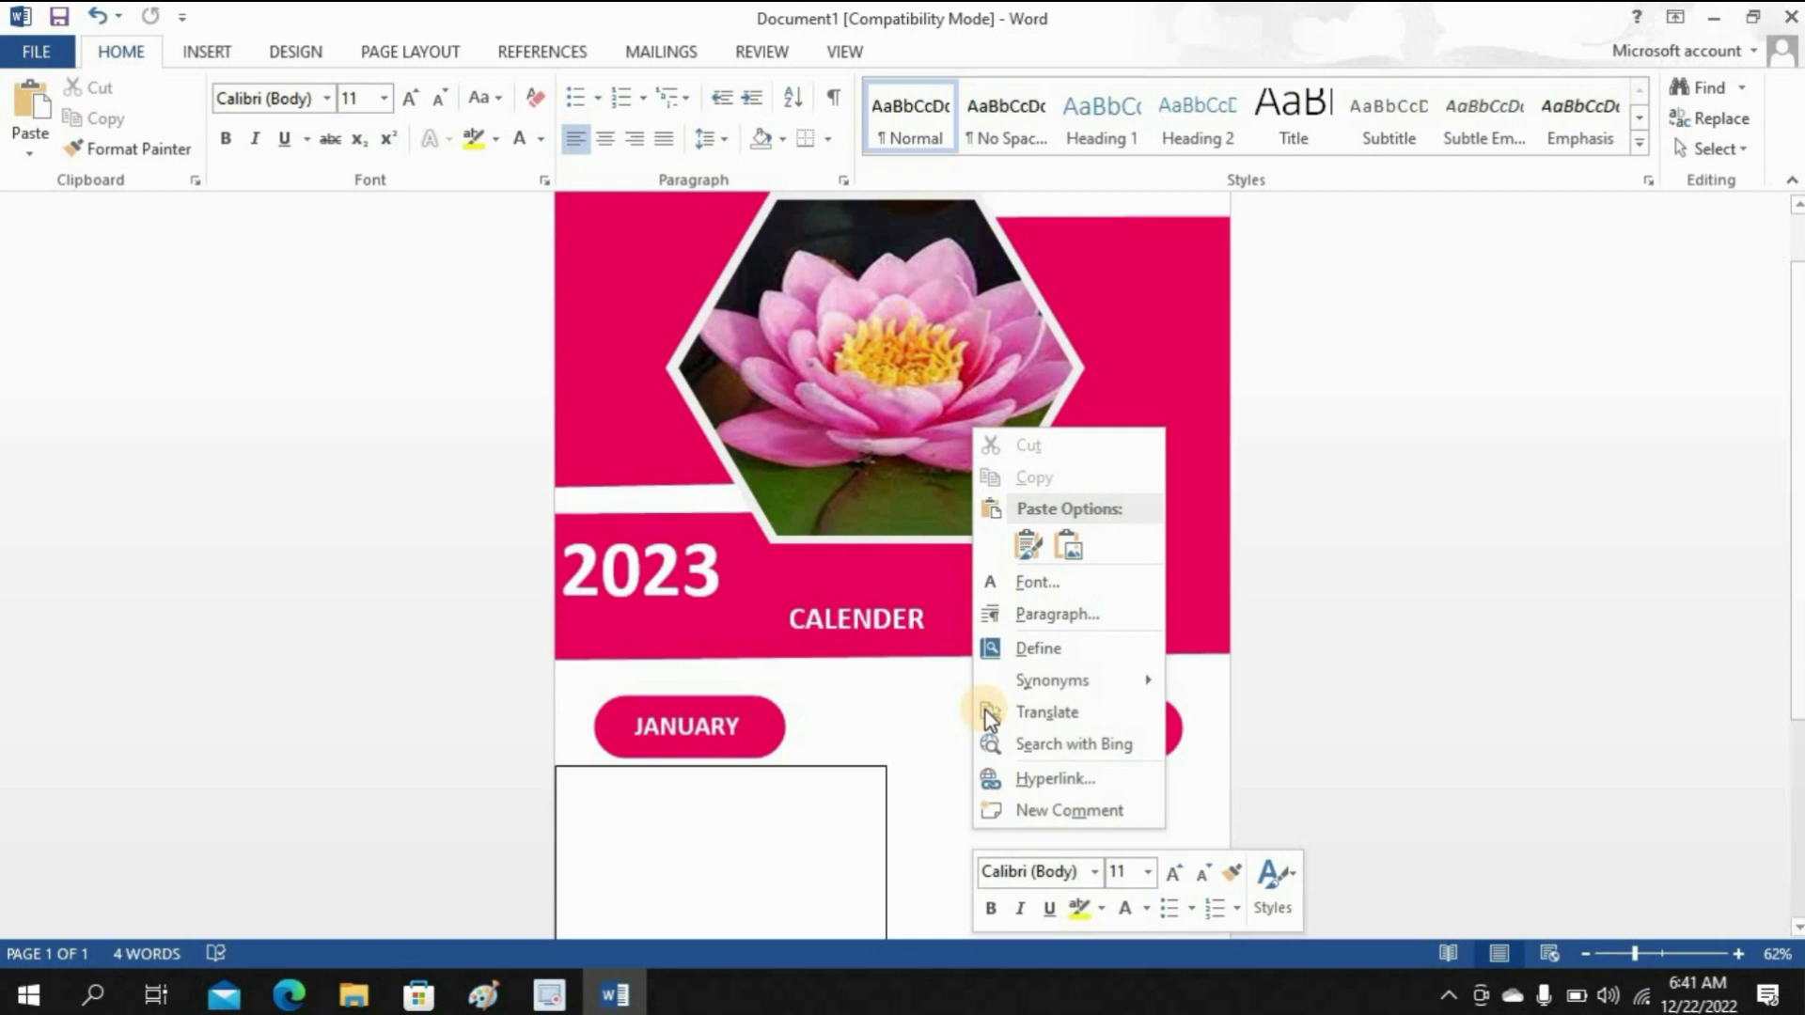
click(1023, 539)
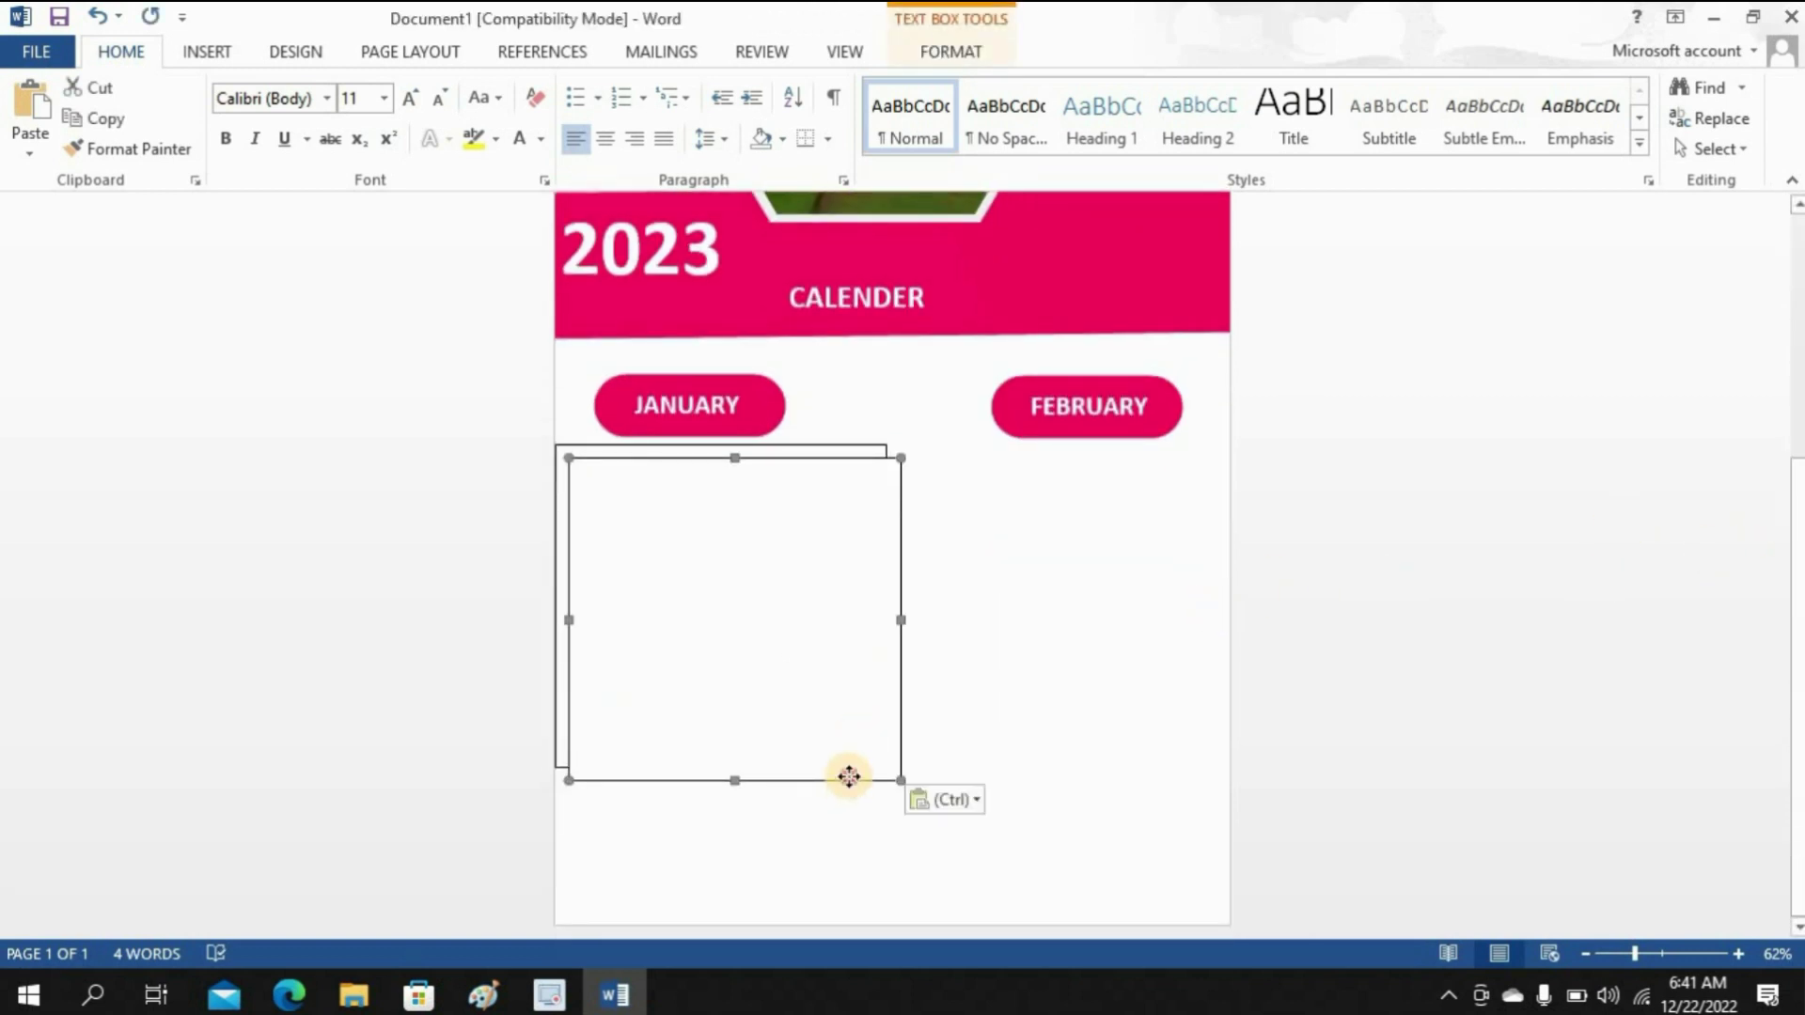
drag(849, 777, 1194, 764)
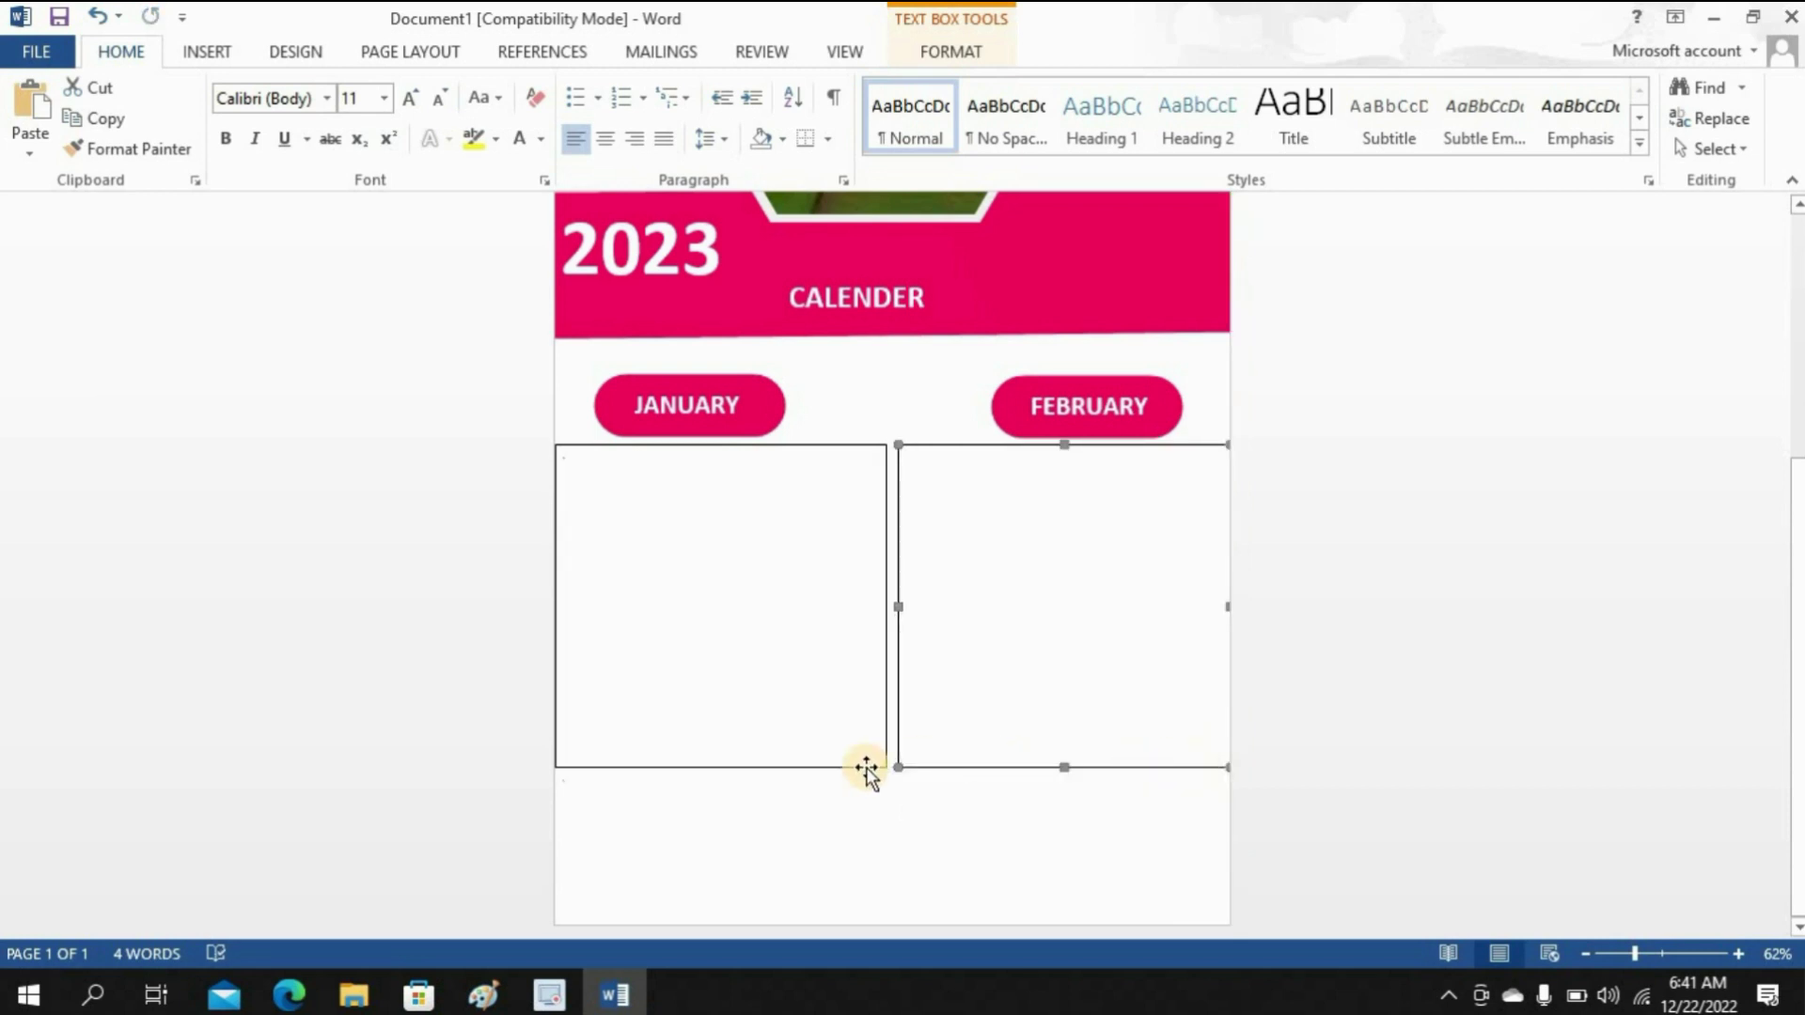
Step: Nudge the large January text box slightly left and enlarge it from its lower-right corner, narrowing the gap between the boxes
click(814, 768)
key(Left)
key(Left)
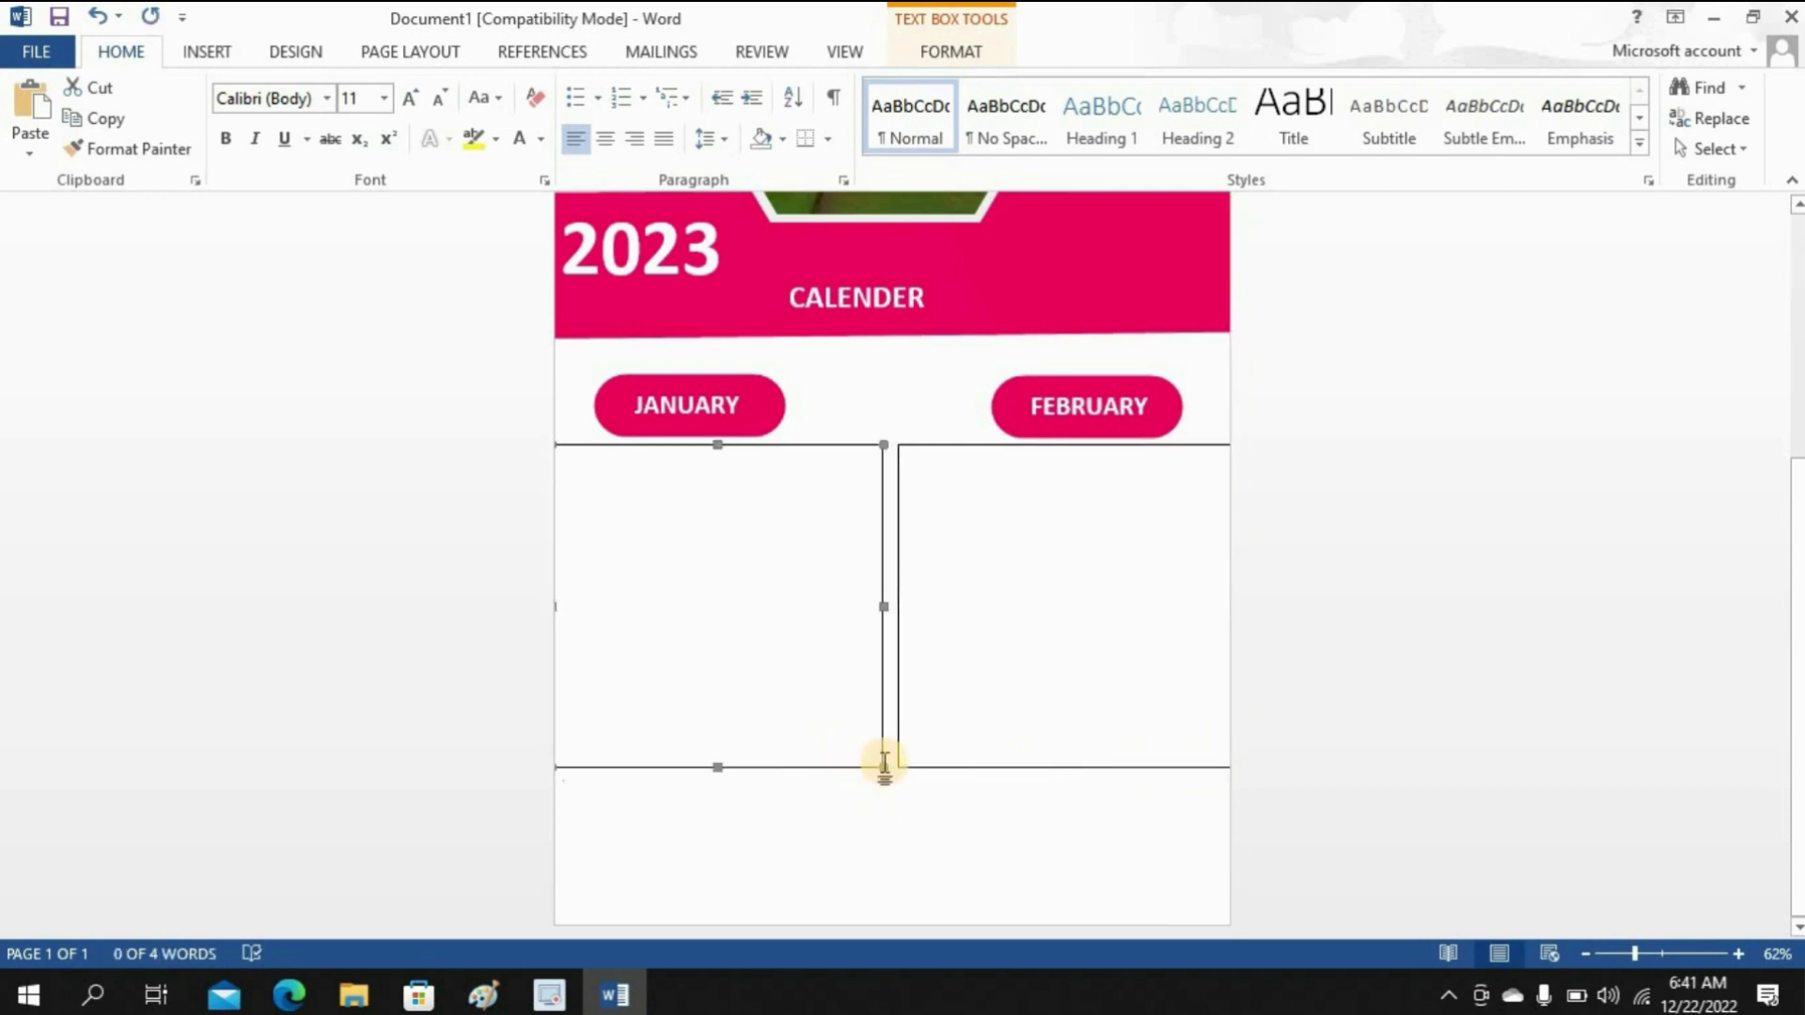
drag(884, 768, 893, 773)
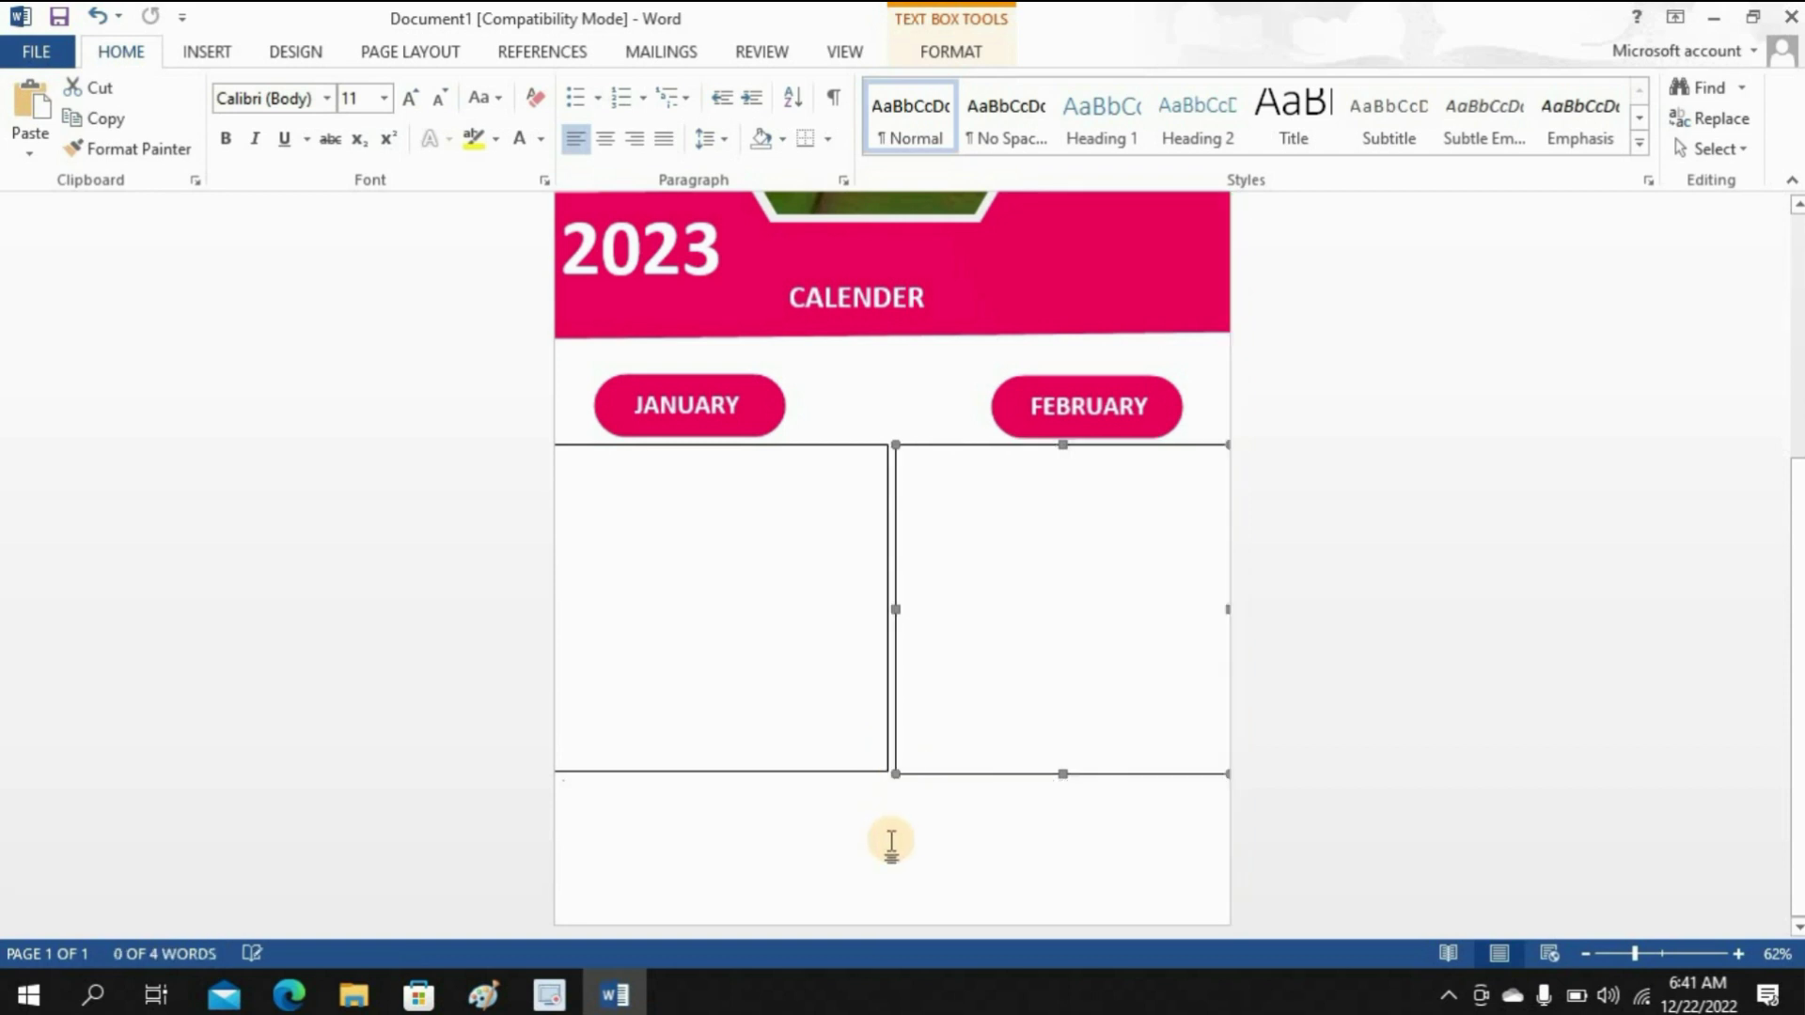
Step: Insert a table with seven columns and seven rows in the large text box below JANUARY
click(584, 471)
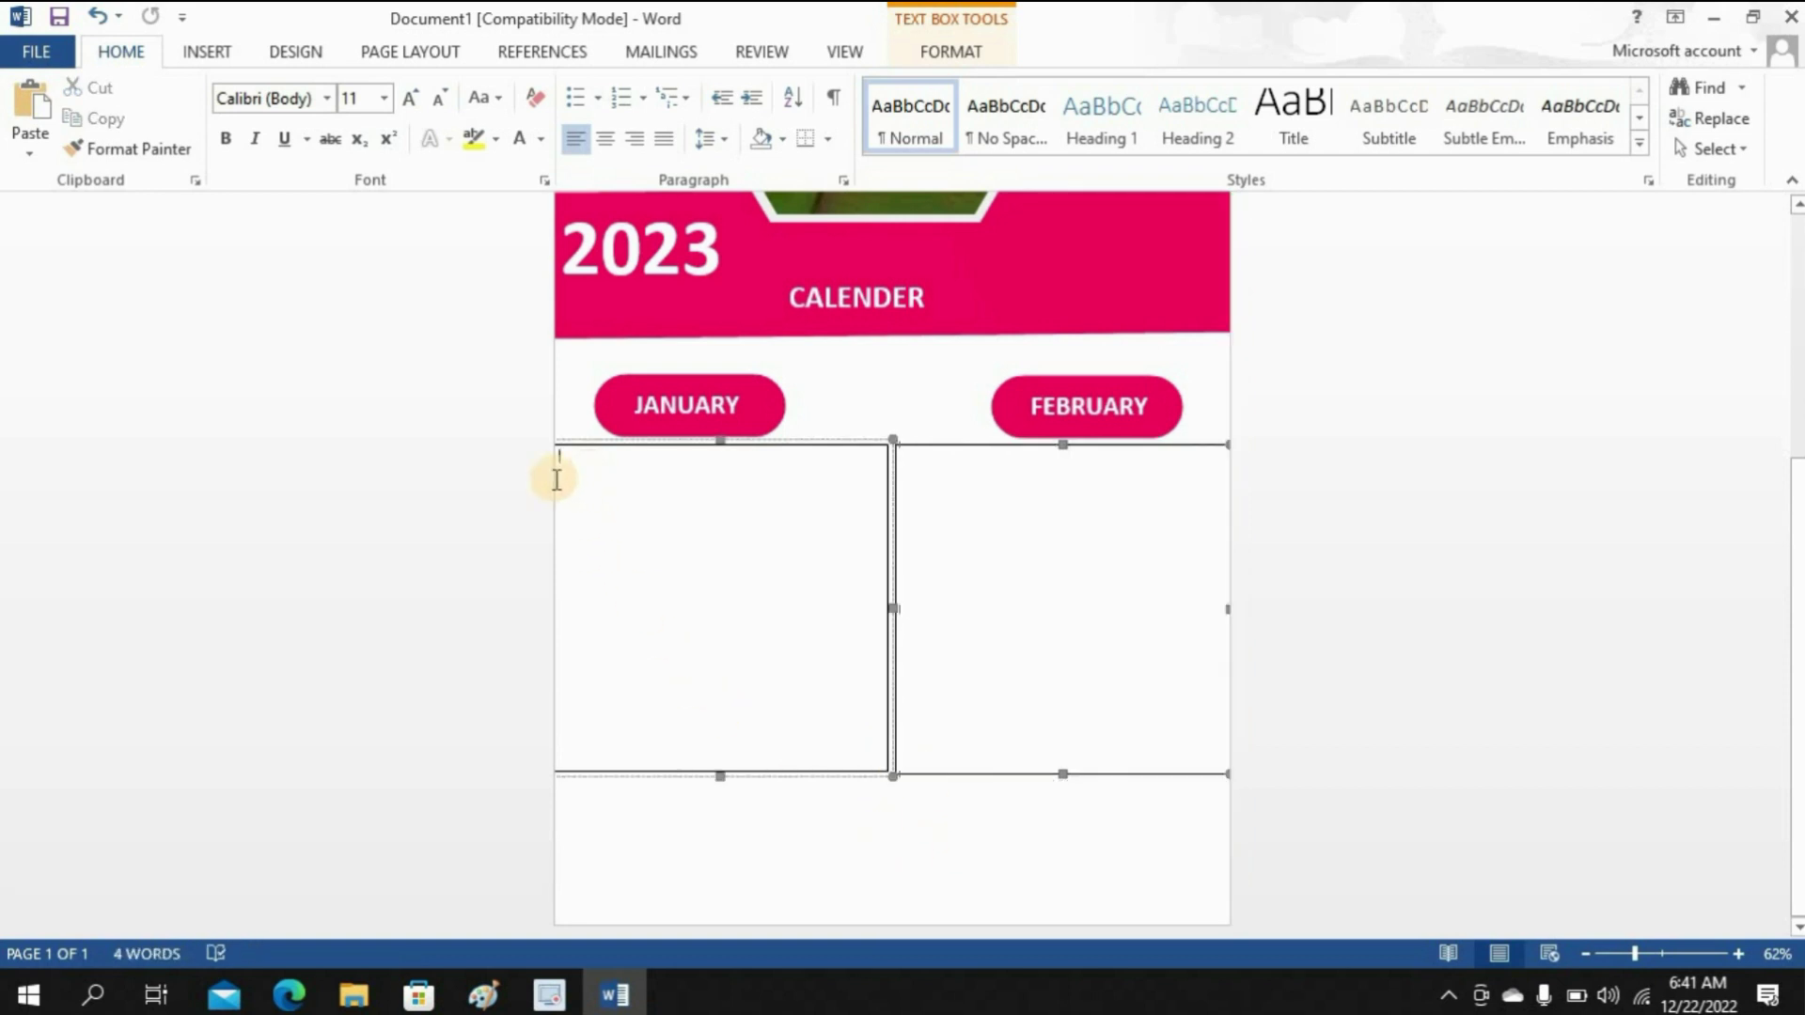
click(207, 53)
click(170, 117)
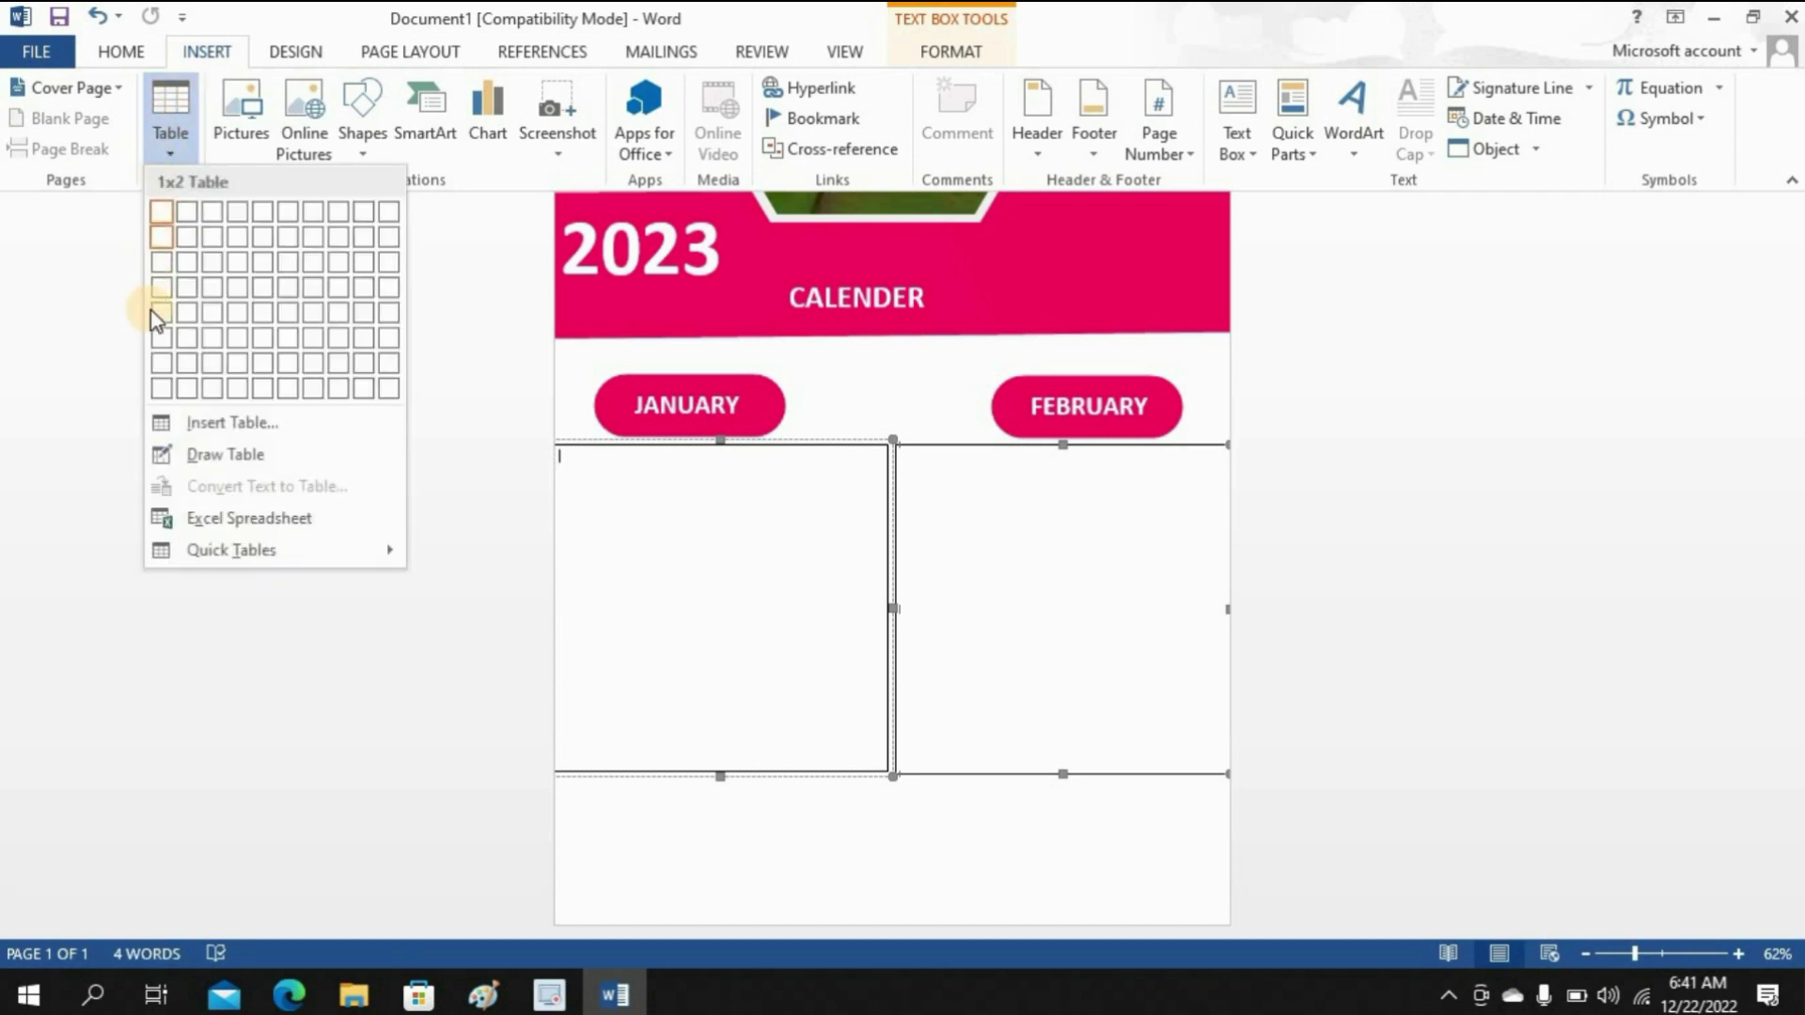
click(304, 364)
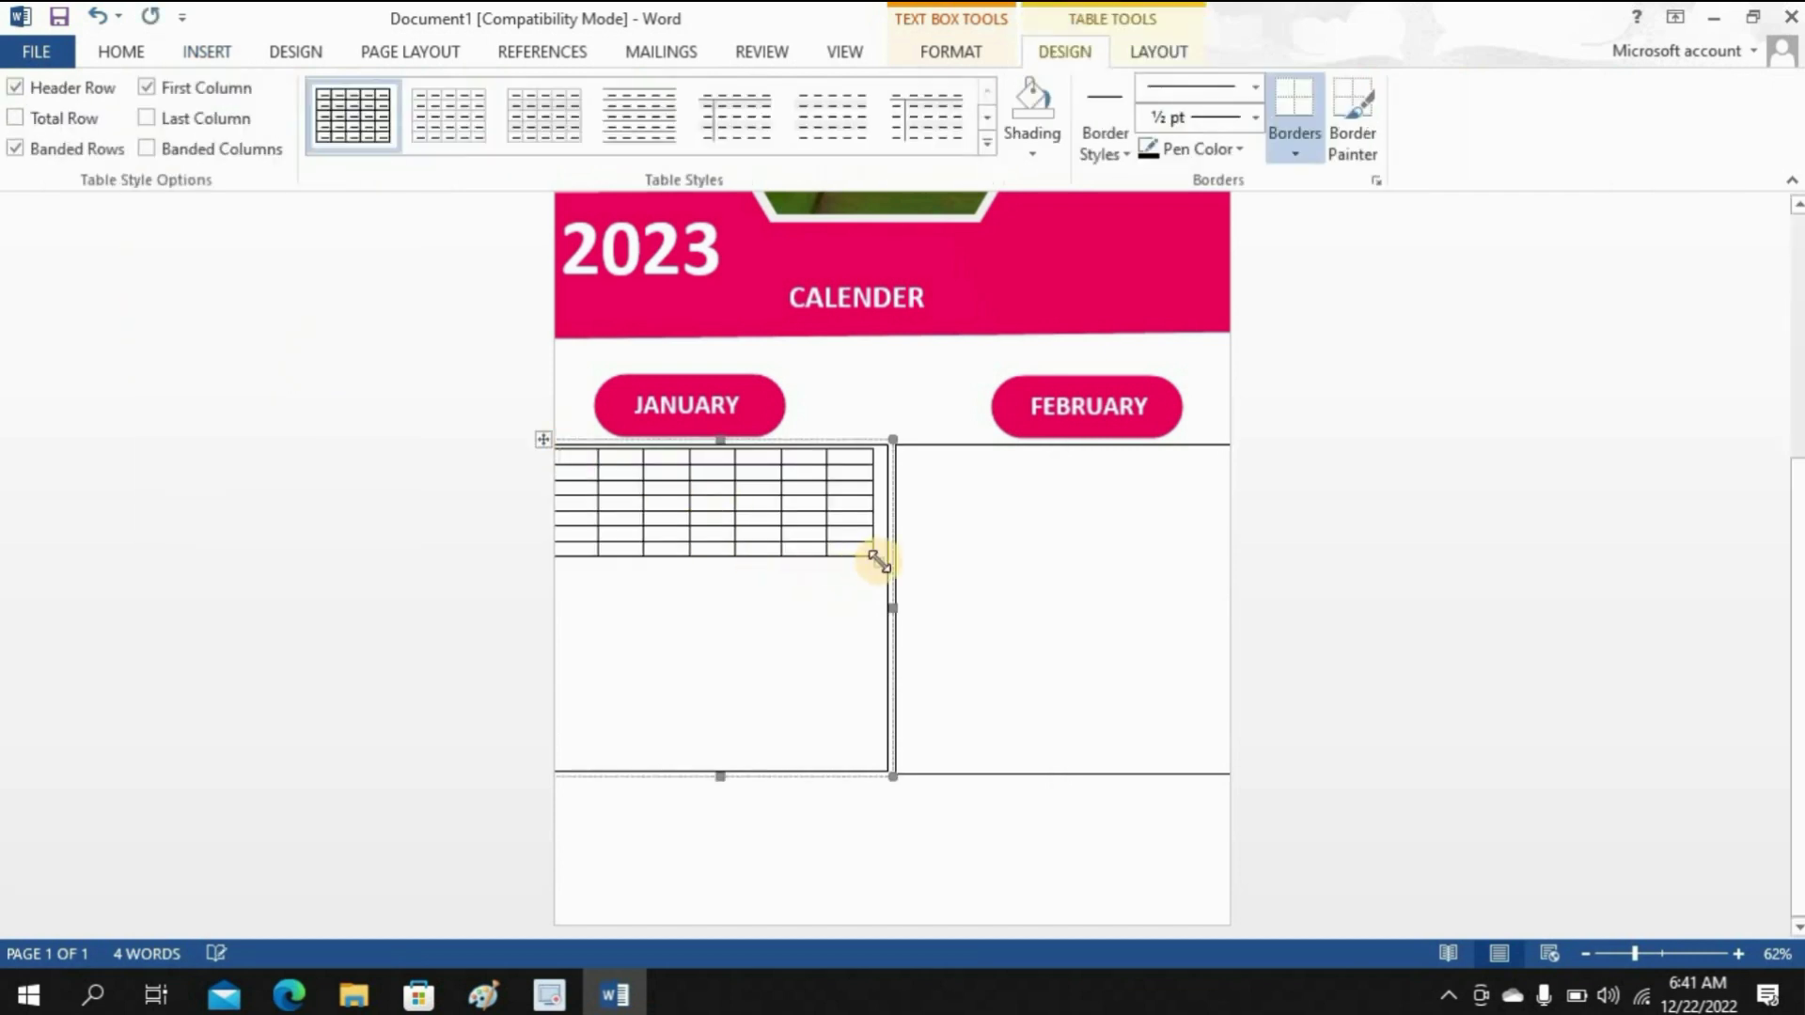
Step: Stretch the January table downward and slightly wider so it fills its text box
drag(879, 557, 883, 785)
Step: Insert a table with seven columns and six rows in the February text box and stretch it to fill the box
click(912, 490)
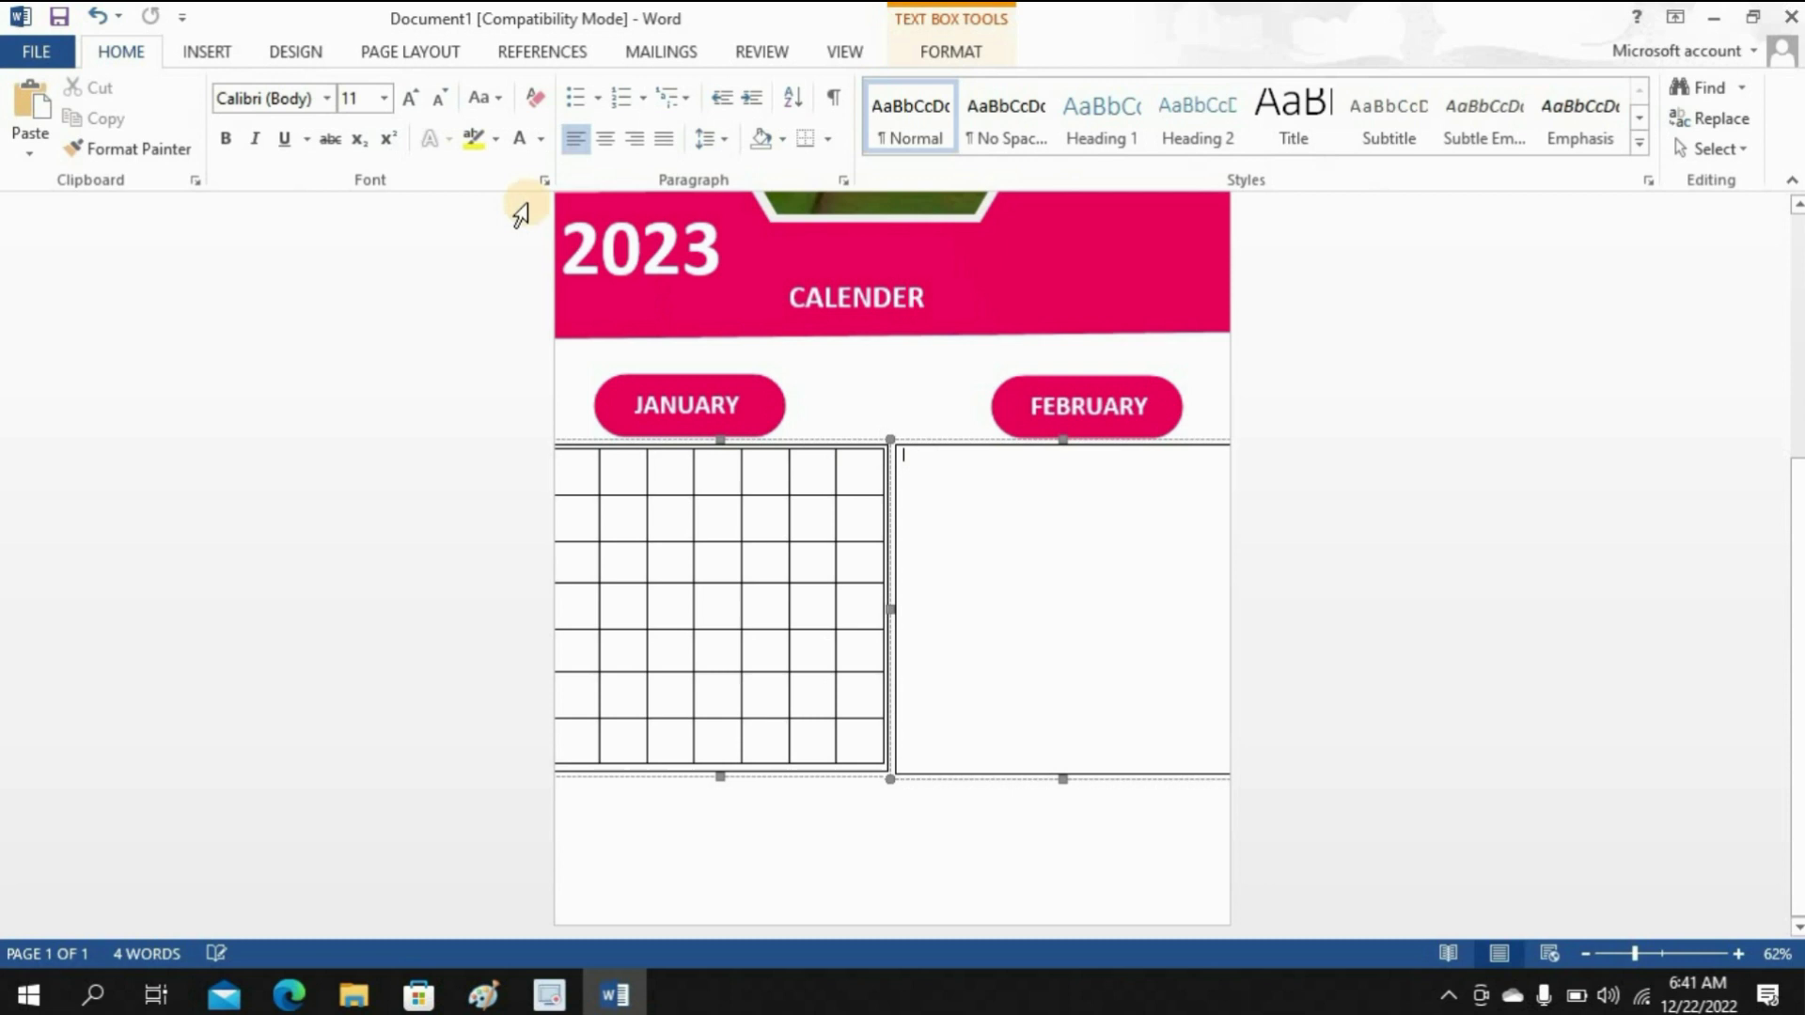
click(201, 52)
click(194, 122)
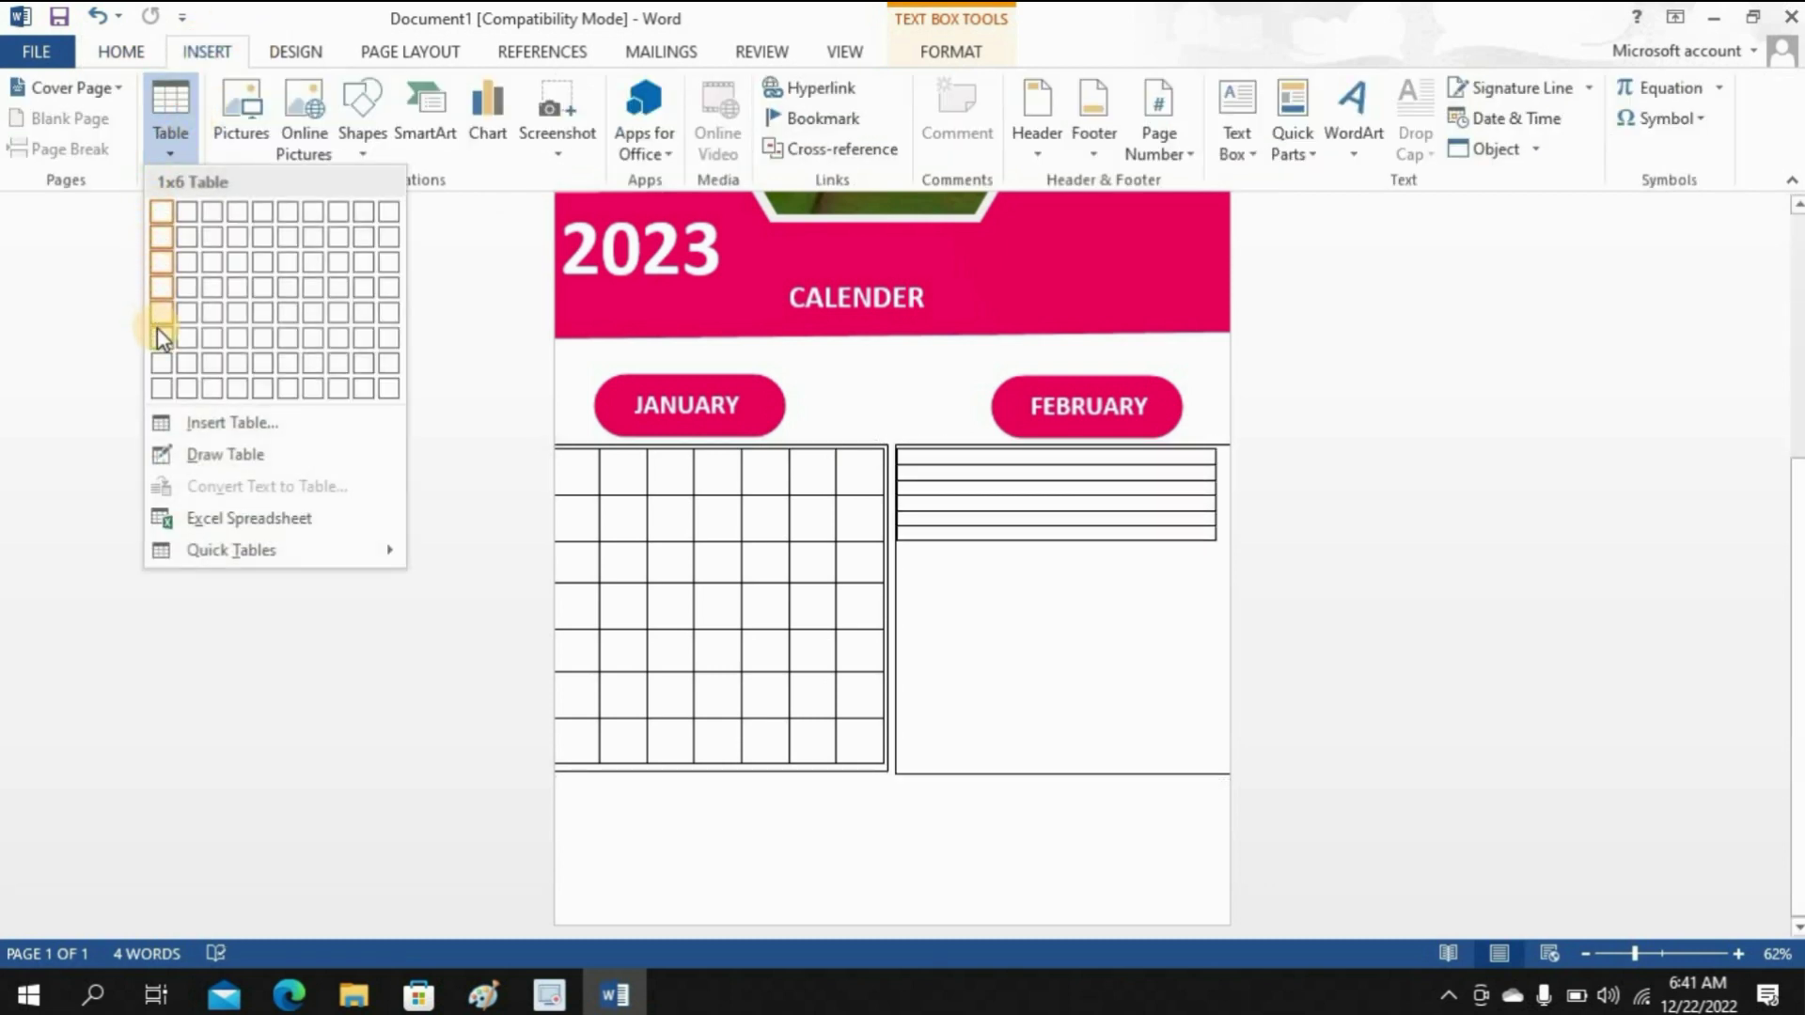
click(313, 338)
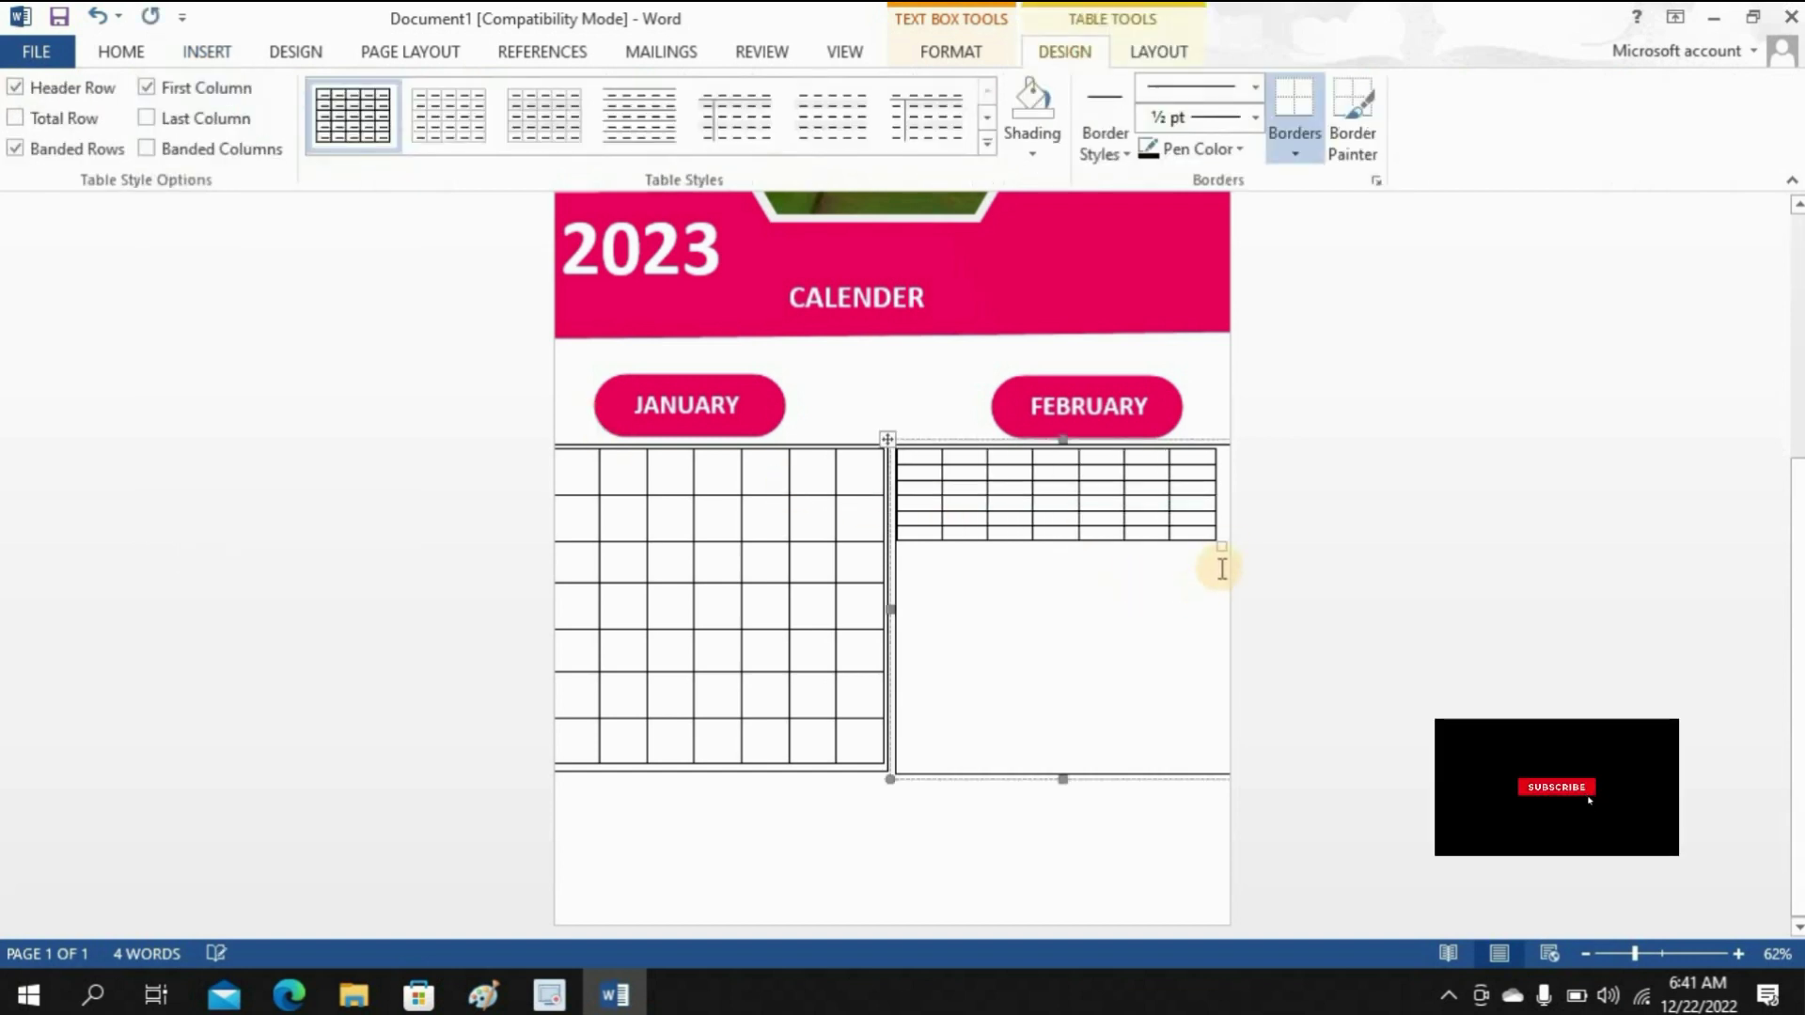
drag(1226, 545, 1236, 786)
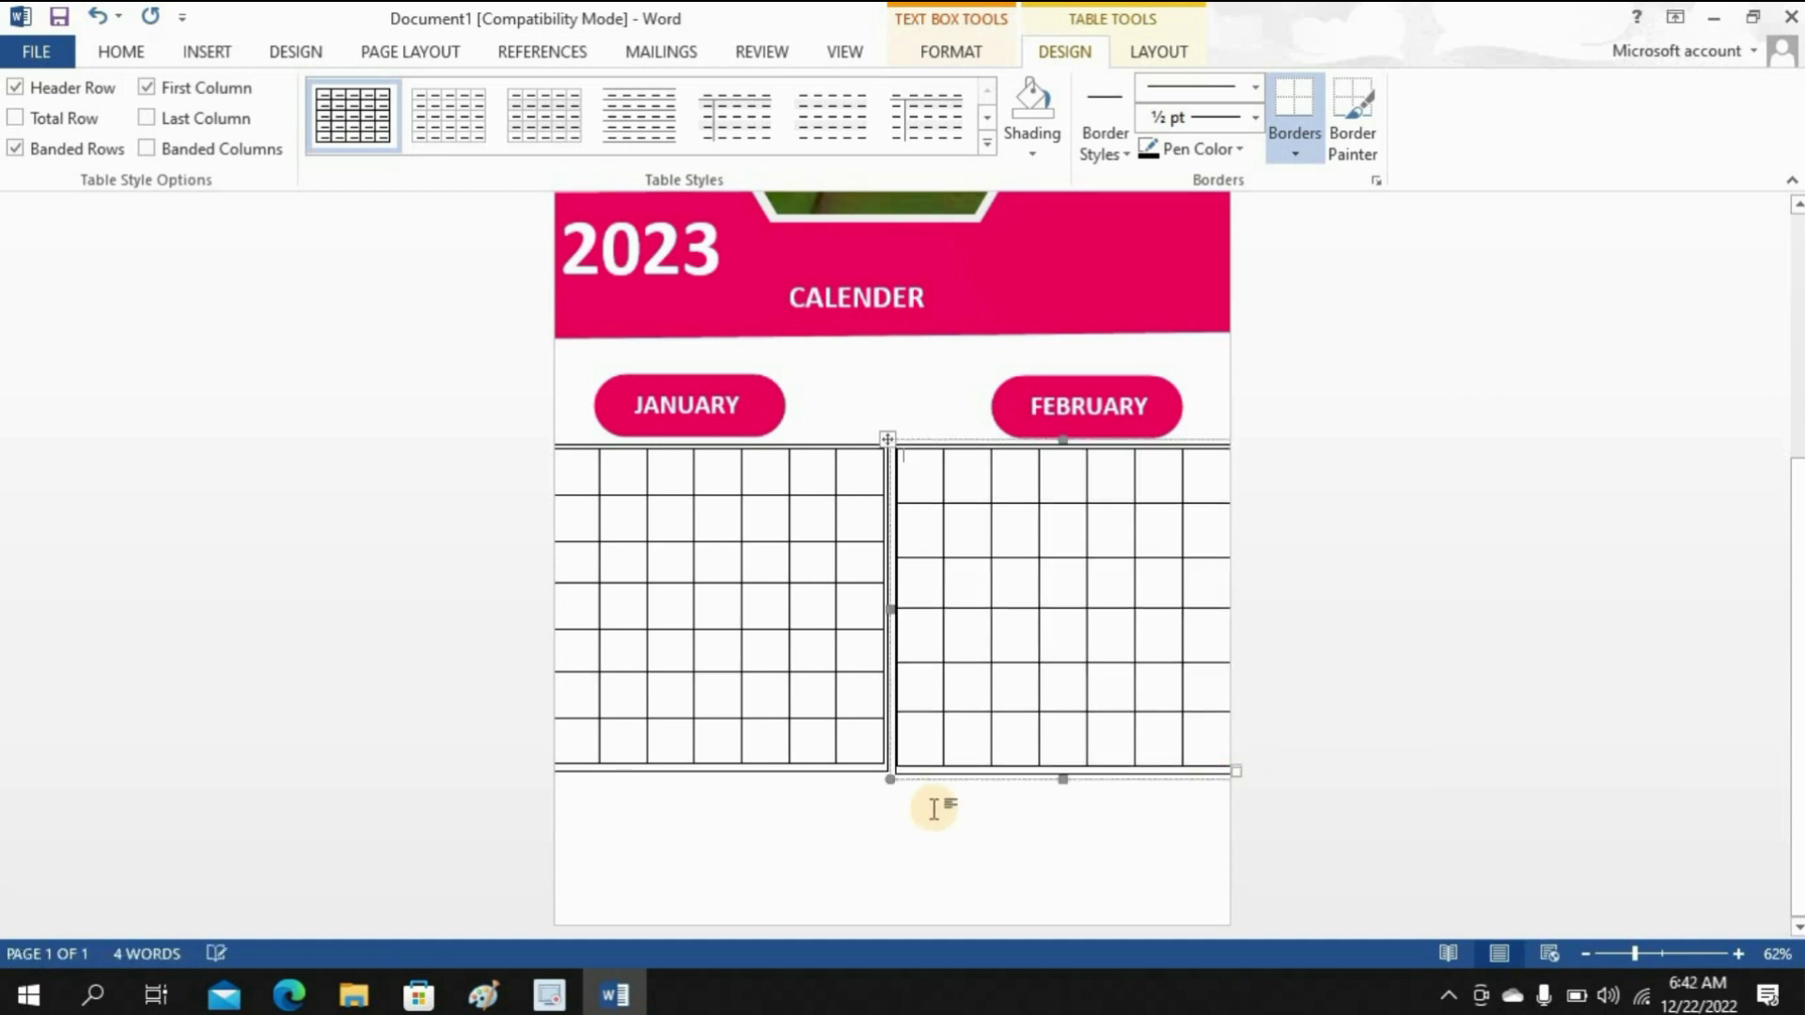
Step: Fill the January table's first row with the weekday headings MON, TUE, WED, THU, FRI, SAT and SUN
click(573, 468)
text(MON)
click(624, 474)
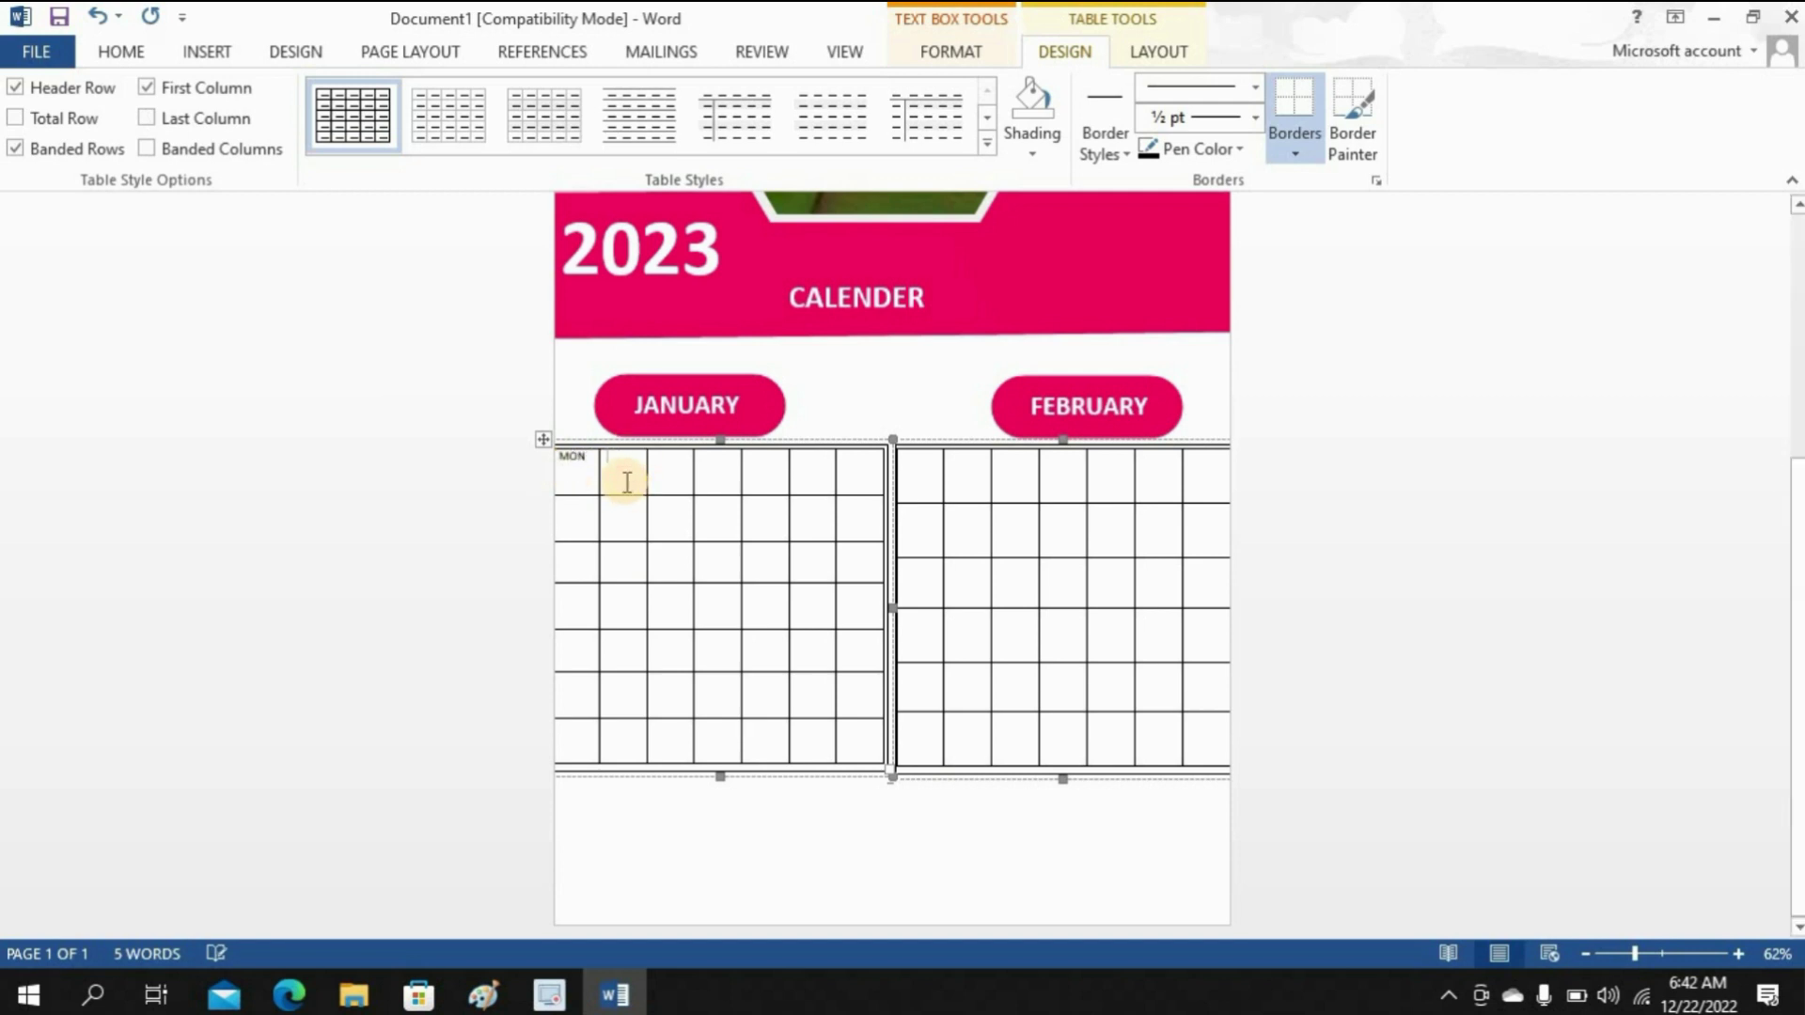
text(YUE)
click(679, 477)
text(WED)
click(719, 473)
text(THU)
click(759, 473)
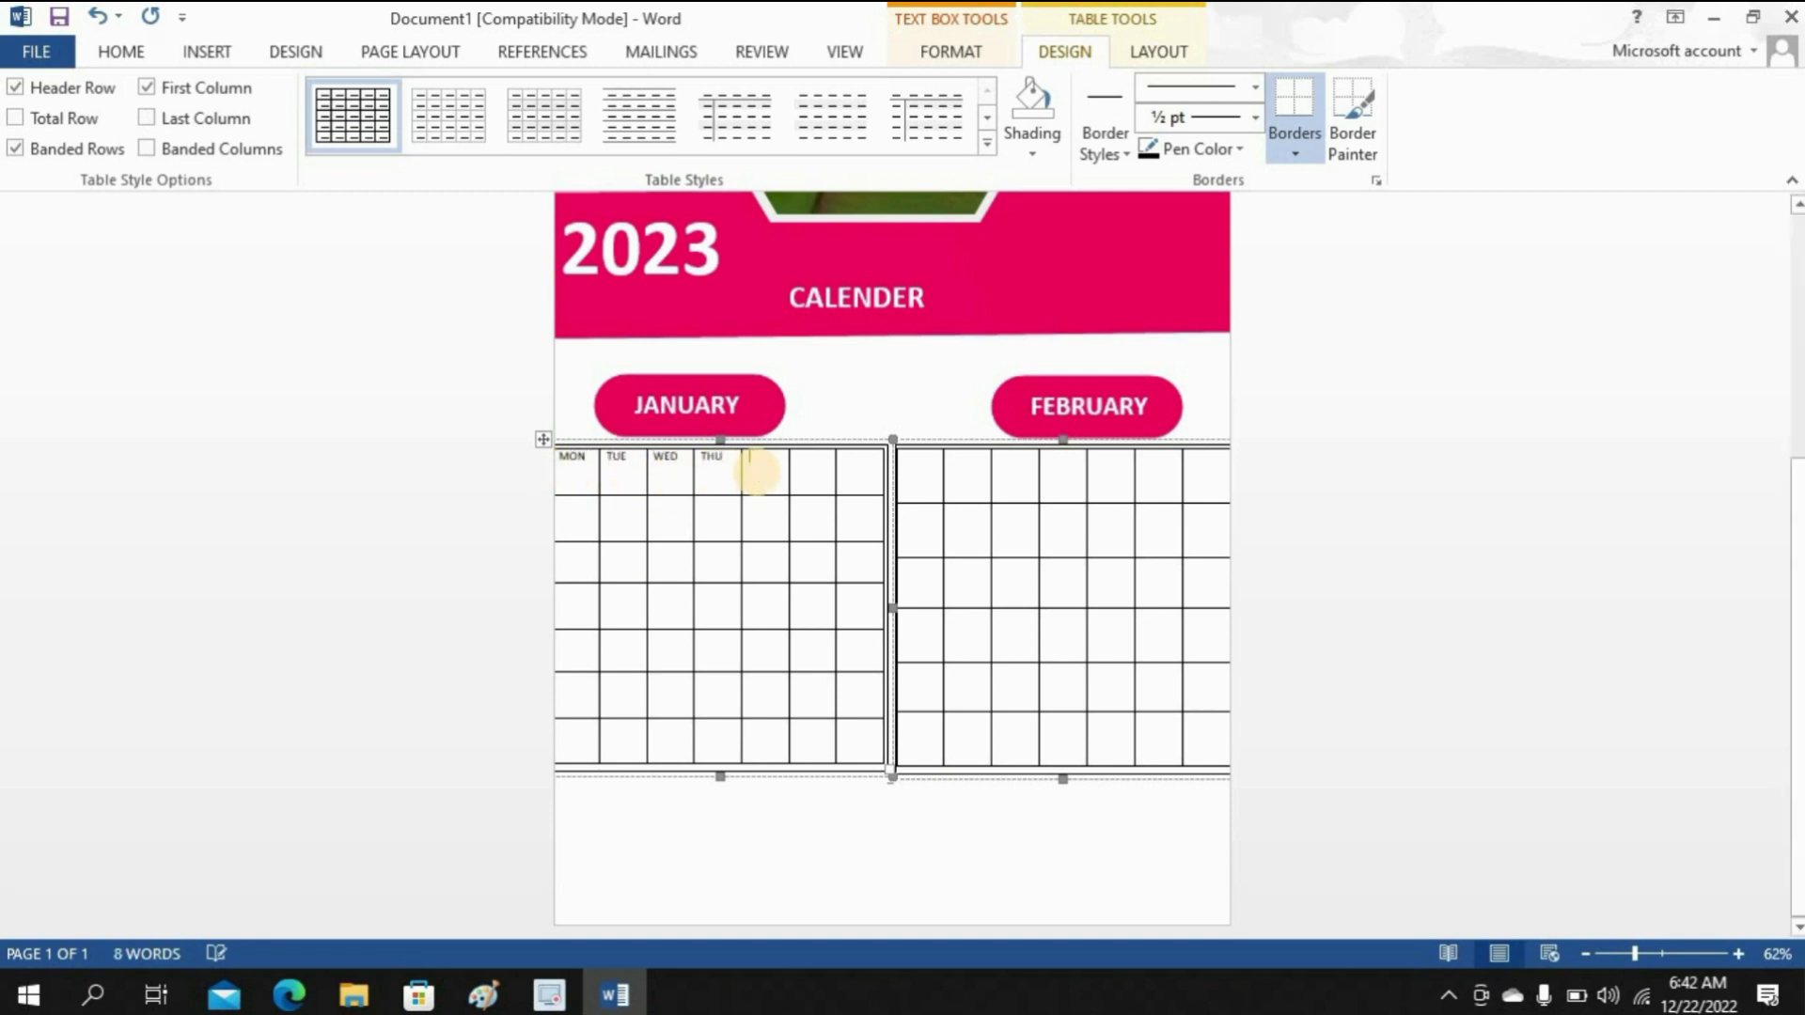
text(FRI)
click(810, 477)
text(SAT)
Step: Fill the February table's first row with the headings MON through SUN, and enter 1 under SUN in January's second row
text(MON)
click(951, 479)
text(TUE)
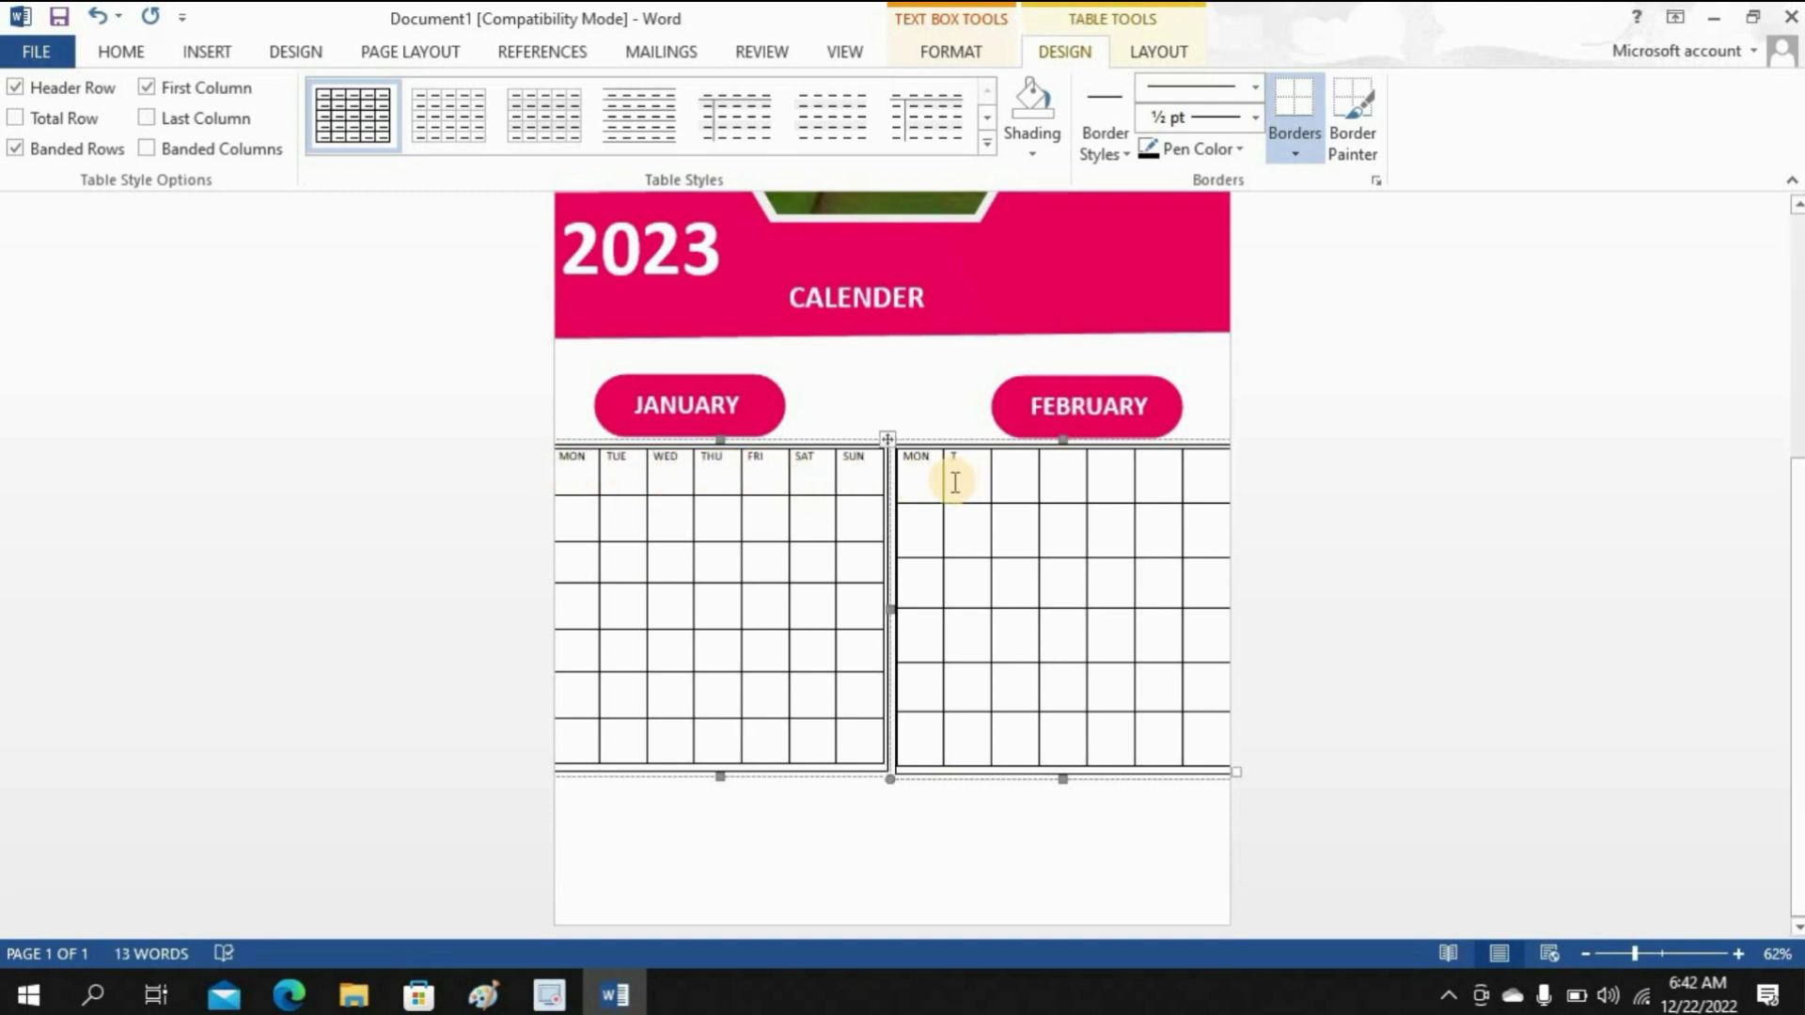
click(1003, 473)
text(WED)
click(1050, 480)
text(THU)
click(1107, 477)
text(FRI)
click(1143, 480)
text(SAT)
click(1207, 476)
text(S)
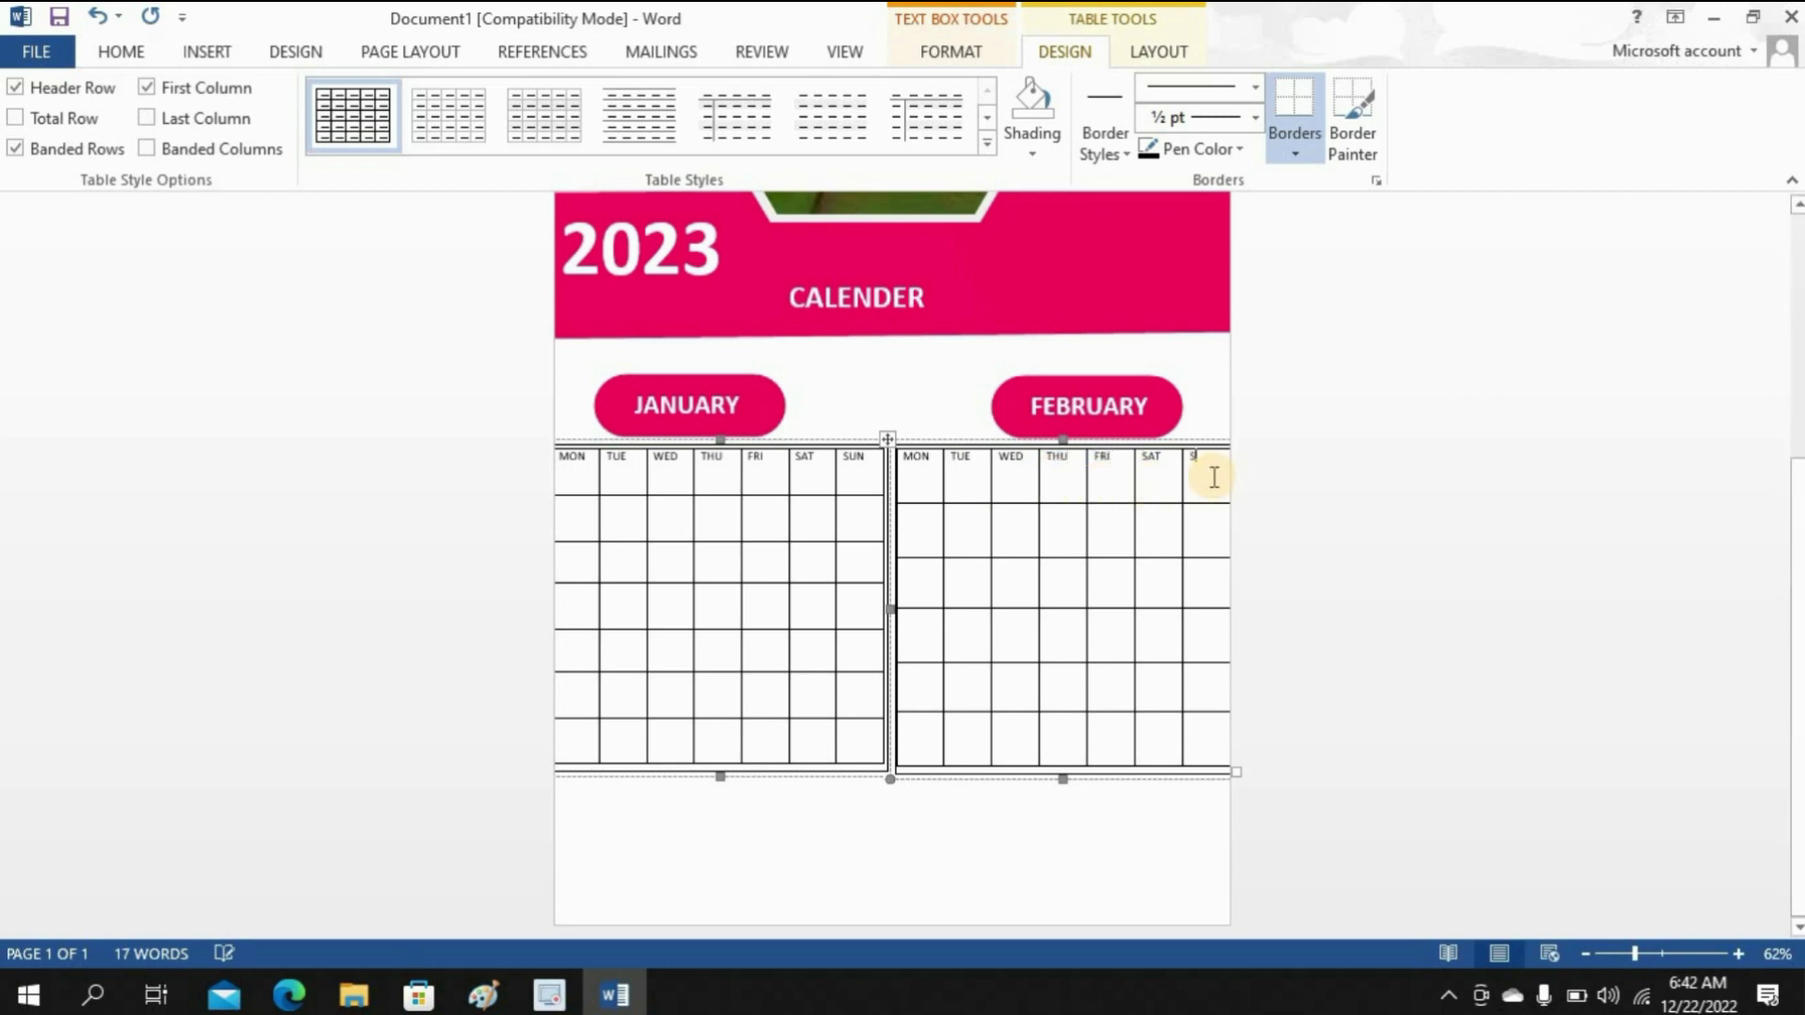
text(UN1)
Step: Enter the dates 2 to 8 from MON to SUN in the January table's third row
click(581, 566)
text(2)
click(625, 564)
text(3)
click(673, 561)
text(4)
click(719, 566)
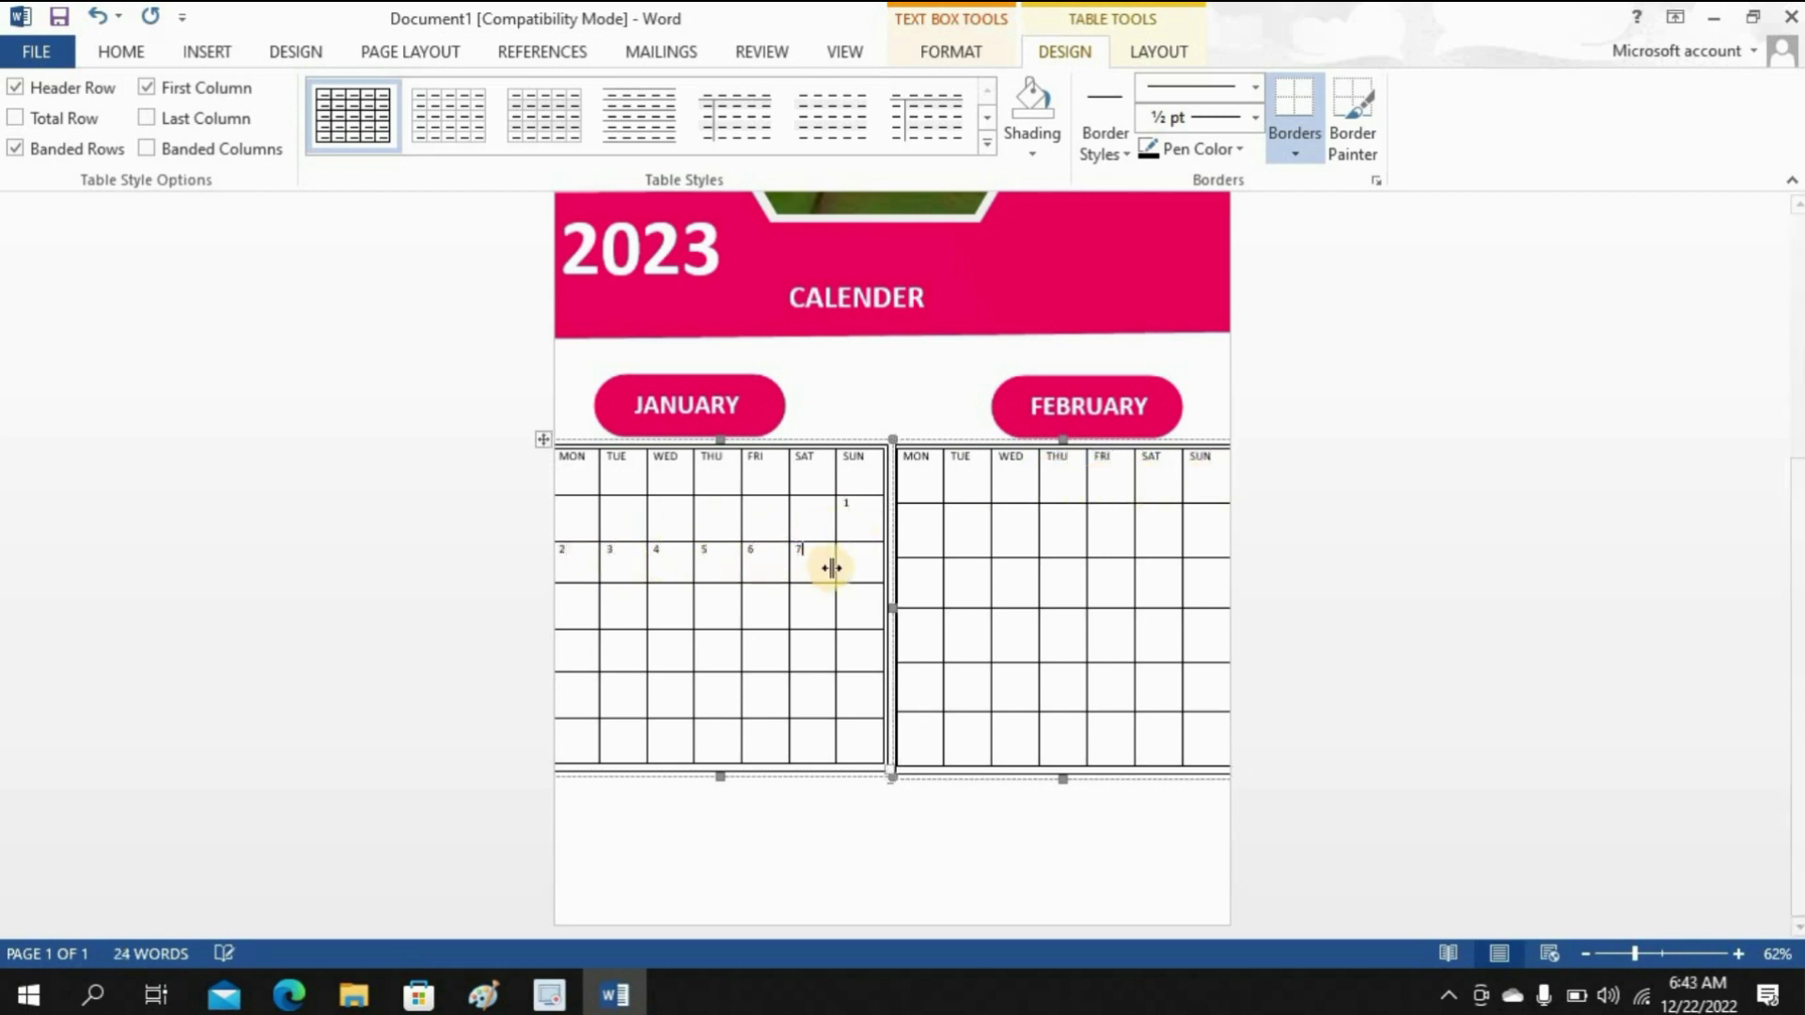
Step: Enter the dates 9 to 15 from MON to SUN in the January table's fourth row
text(1)
click(718, 605)
text(12)
click(759, 606)
text(13)
click(805, 603)
text(14)
click(859, 607)
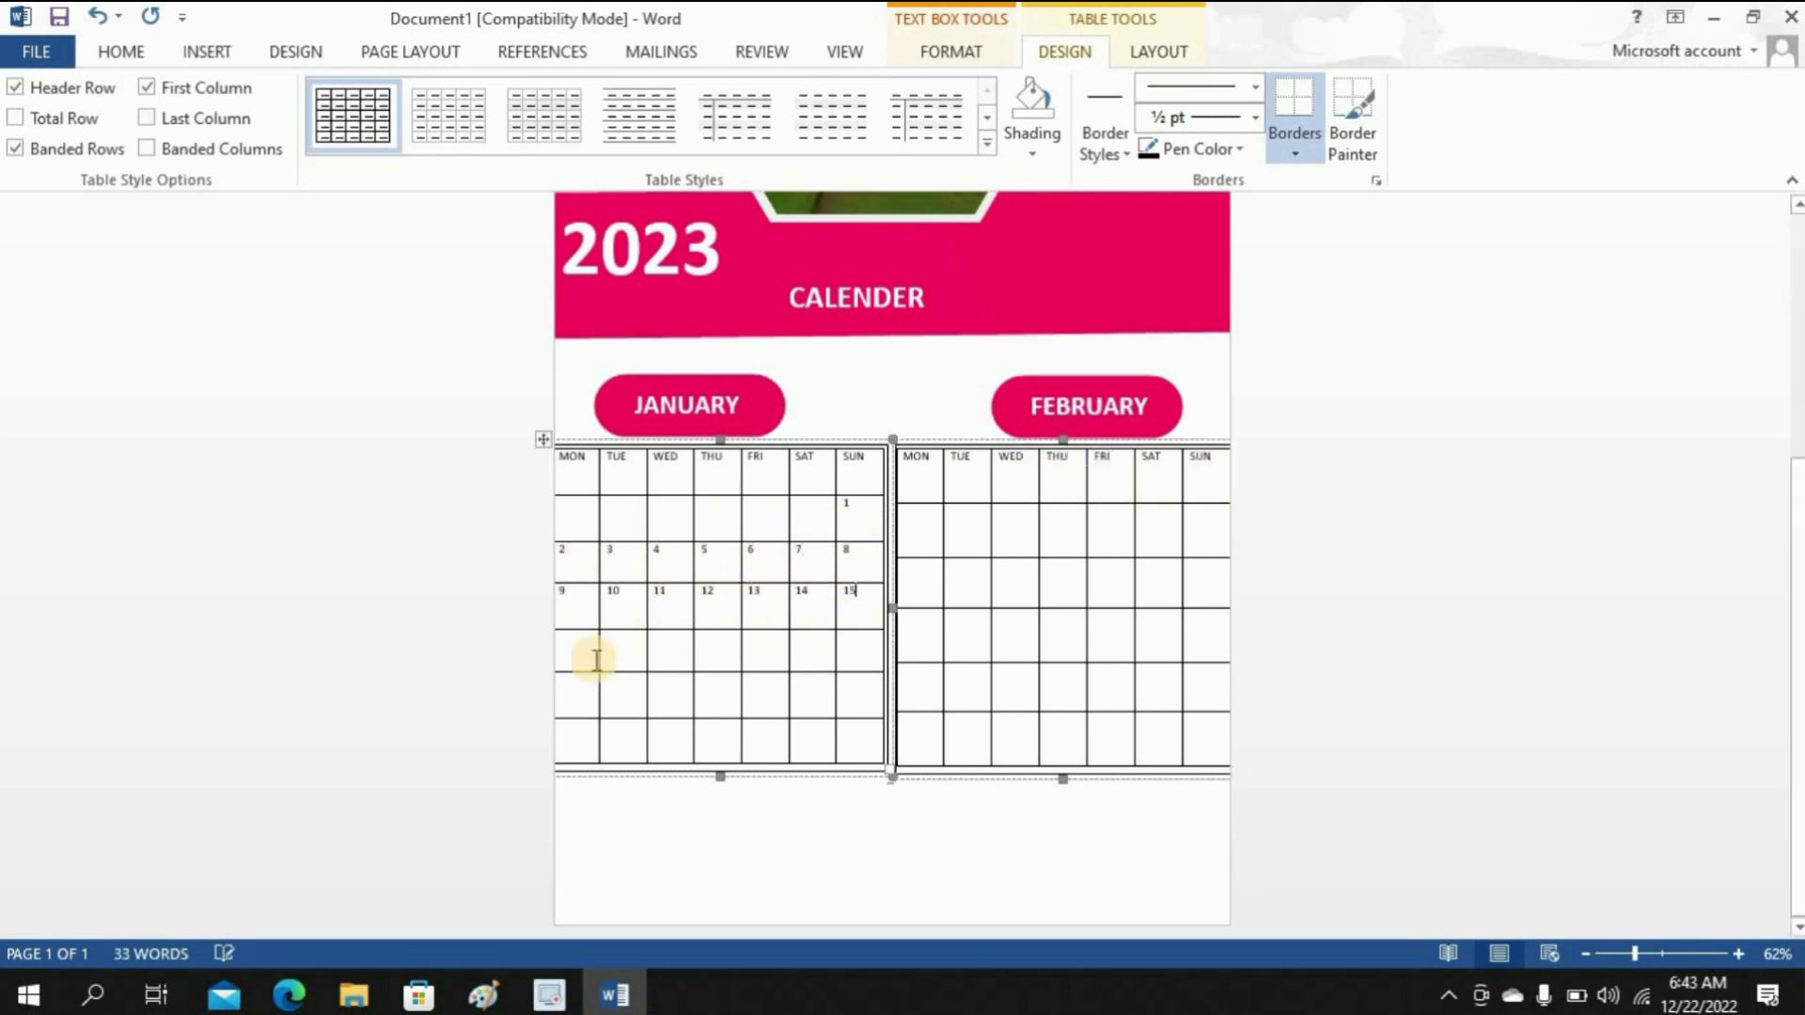
Step: Enter 16, 17, 17, 19, 20, 21 and 22 across the January table's fifth row
click(761, 647)
text(20)
click(825, 645)
text(21)
click(855, 649)
text(22)
Step: Enter 23 to 29 across the January table's sixth row, and 30 and 31 under MON and TUE in the last row
click(588, 685)
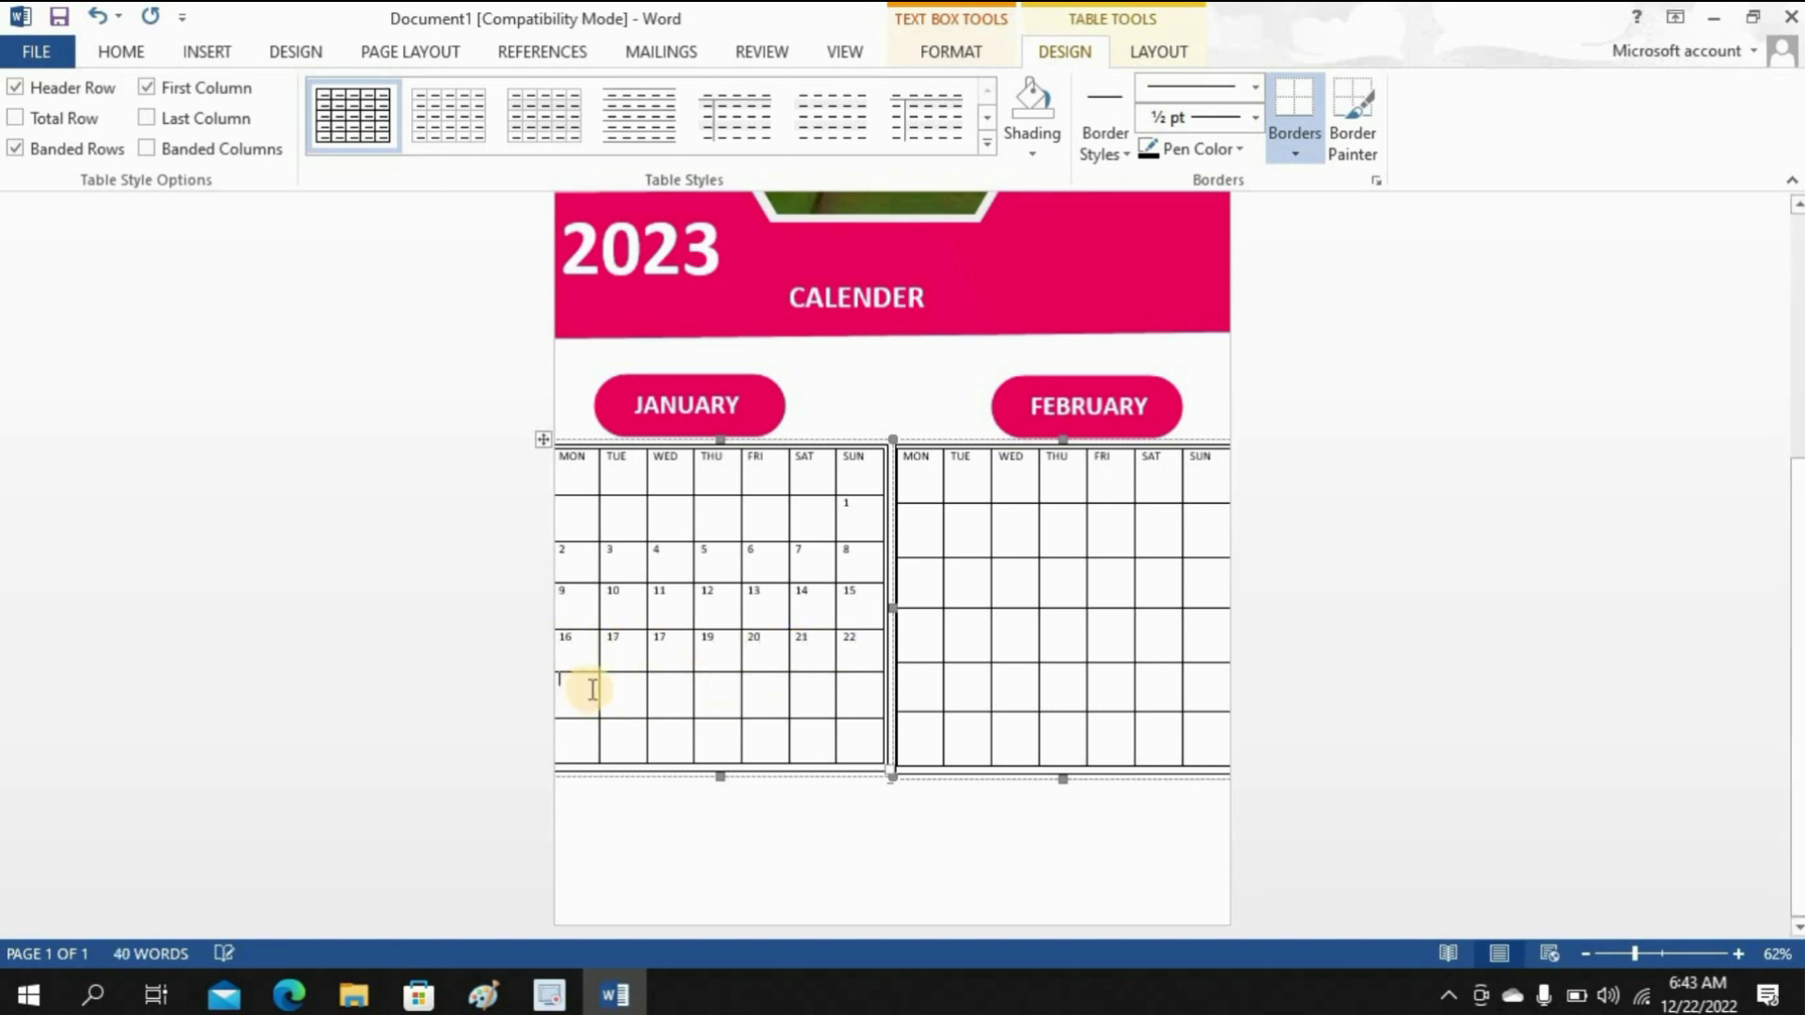
text(239)
click(575, 739)
text(30)
click(622, 739)
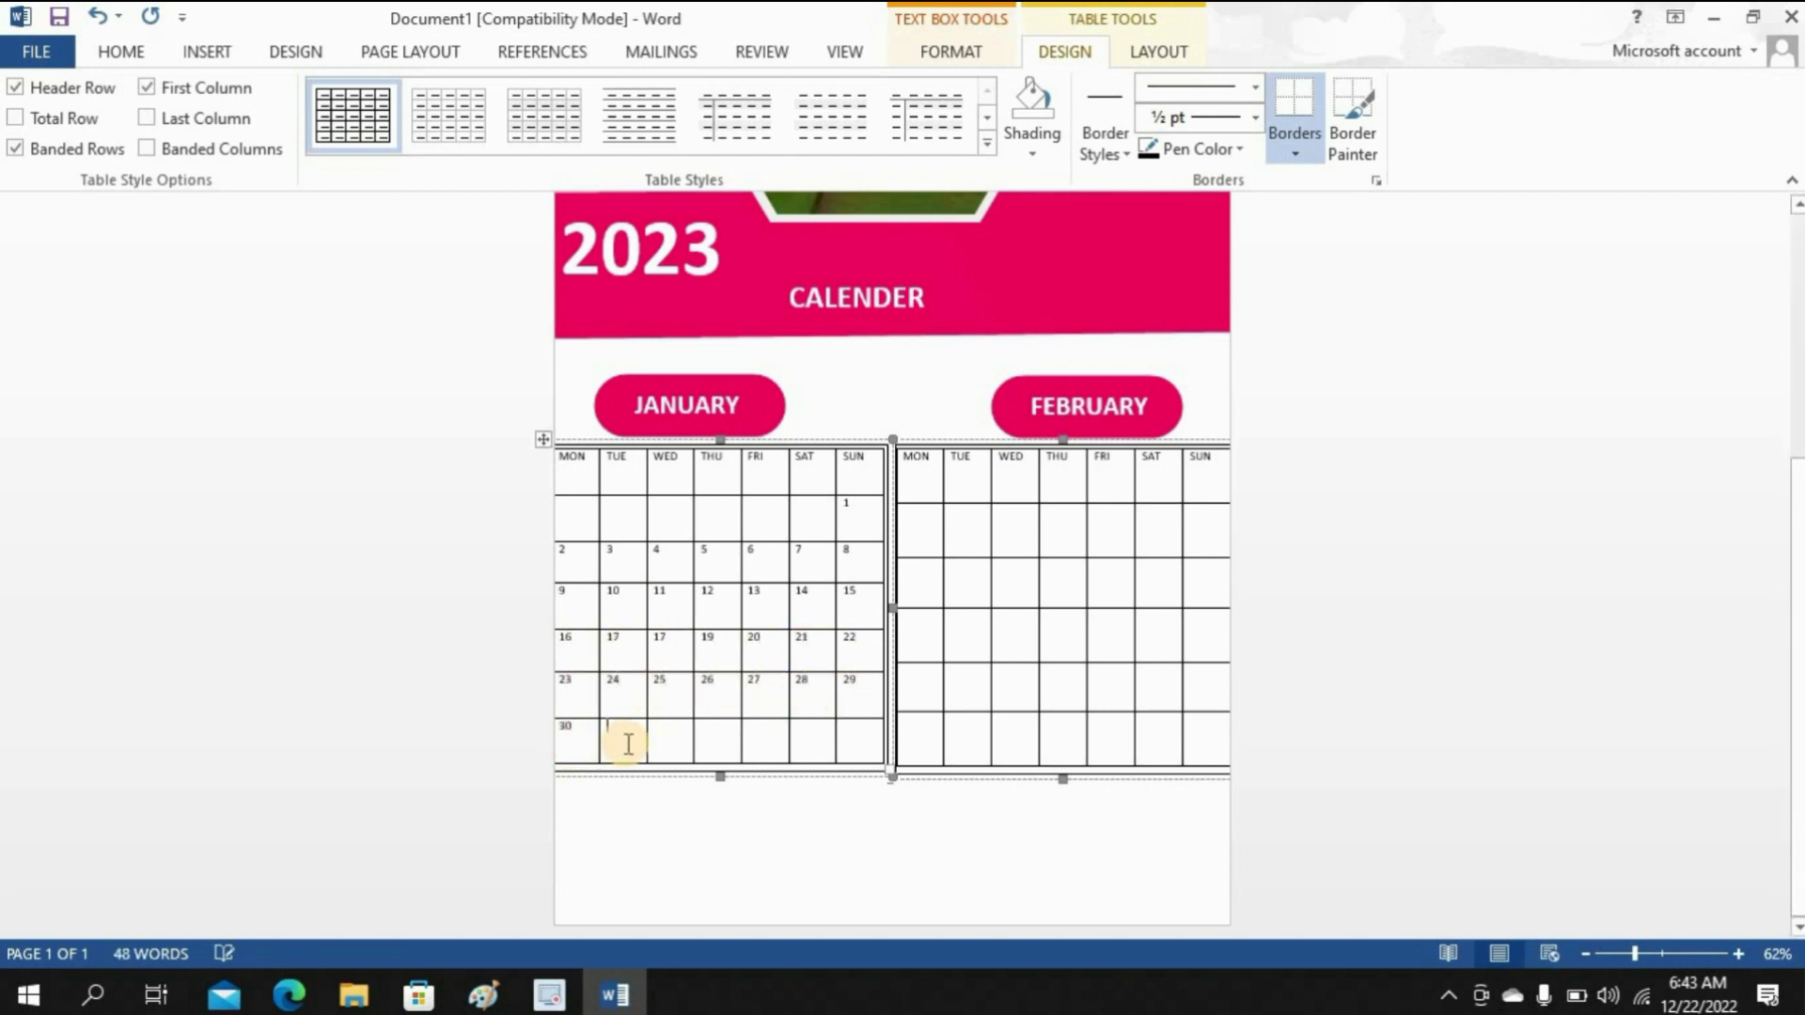
text(31)
Step: Enter the dates 1 to 5 from WED to SUN in the February table's second row
click(1011, 533)
text(1)
click(1062, 534)
click(1206, 536)
text(5)
Step: Enter the dates 6 to 12 from MON to SUN in the February table's third row
click(923, 585)
text(6)
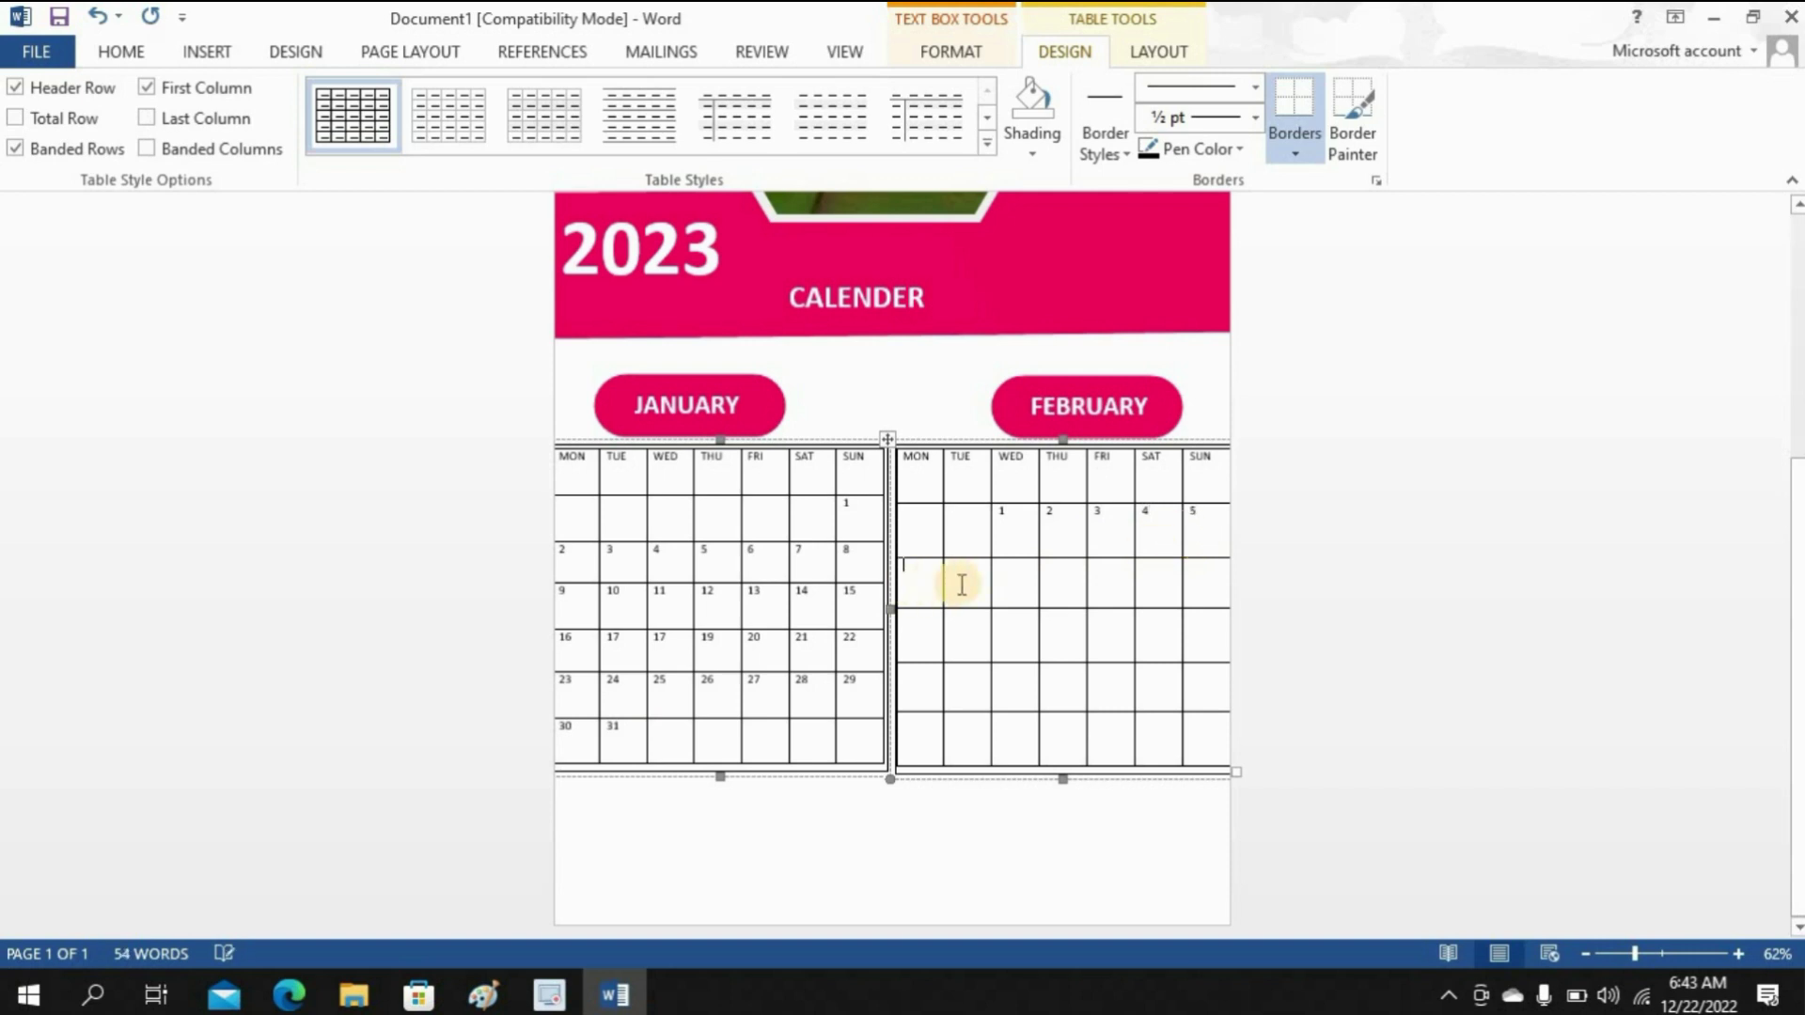
click(959, 584)
text(7)
click(1018, 582)
text(8)
Step: Enter the dates 13 to 19 from MON to SUN in the February table's fourth row
click(980, 621)
text(14)
click(1017, 623)
text(15)
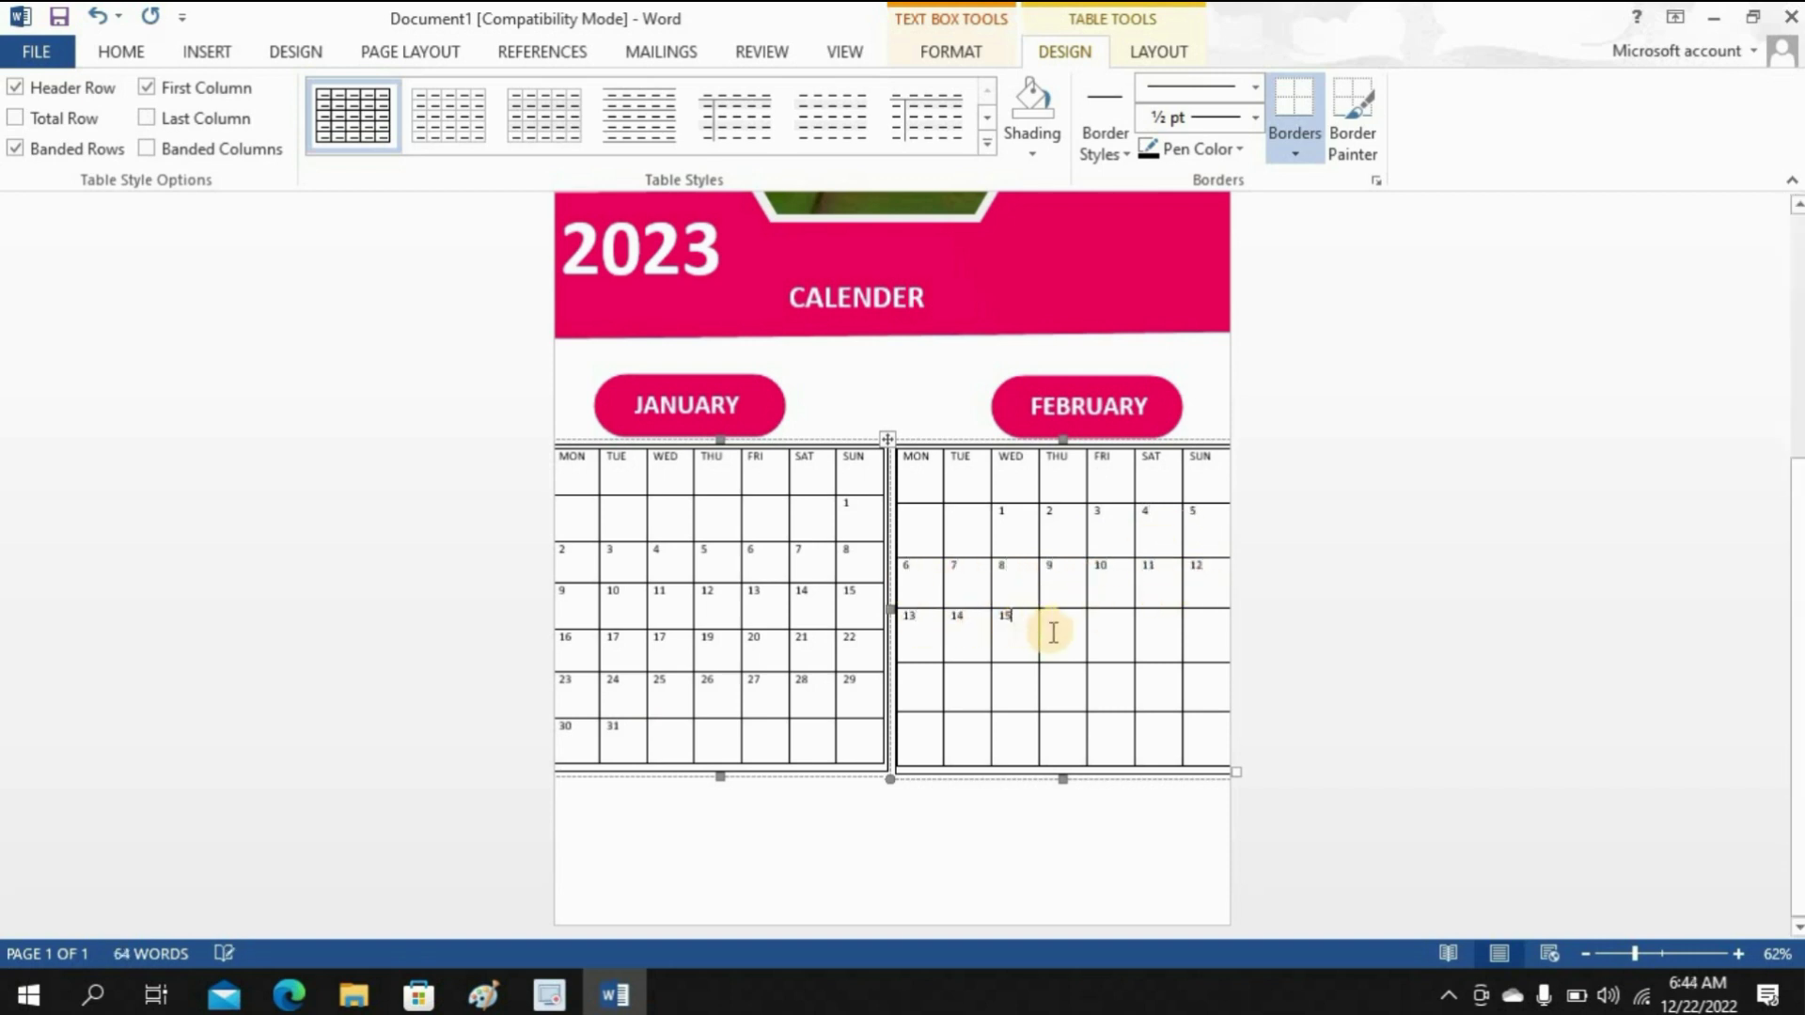
click(1062, 627)
text(16)
click(1109, 627)
text(170)
Step: Enter 20 to 26 across the February table's fifth row, and 27 and 28 under MON and TUE in the last row
click(969, 682)
text(21)
click(1015, 682)
text(22)
click(1057, 679)
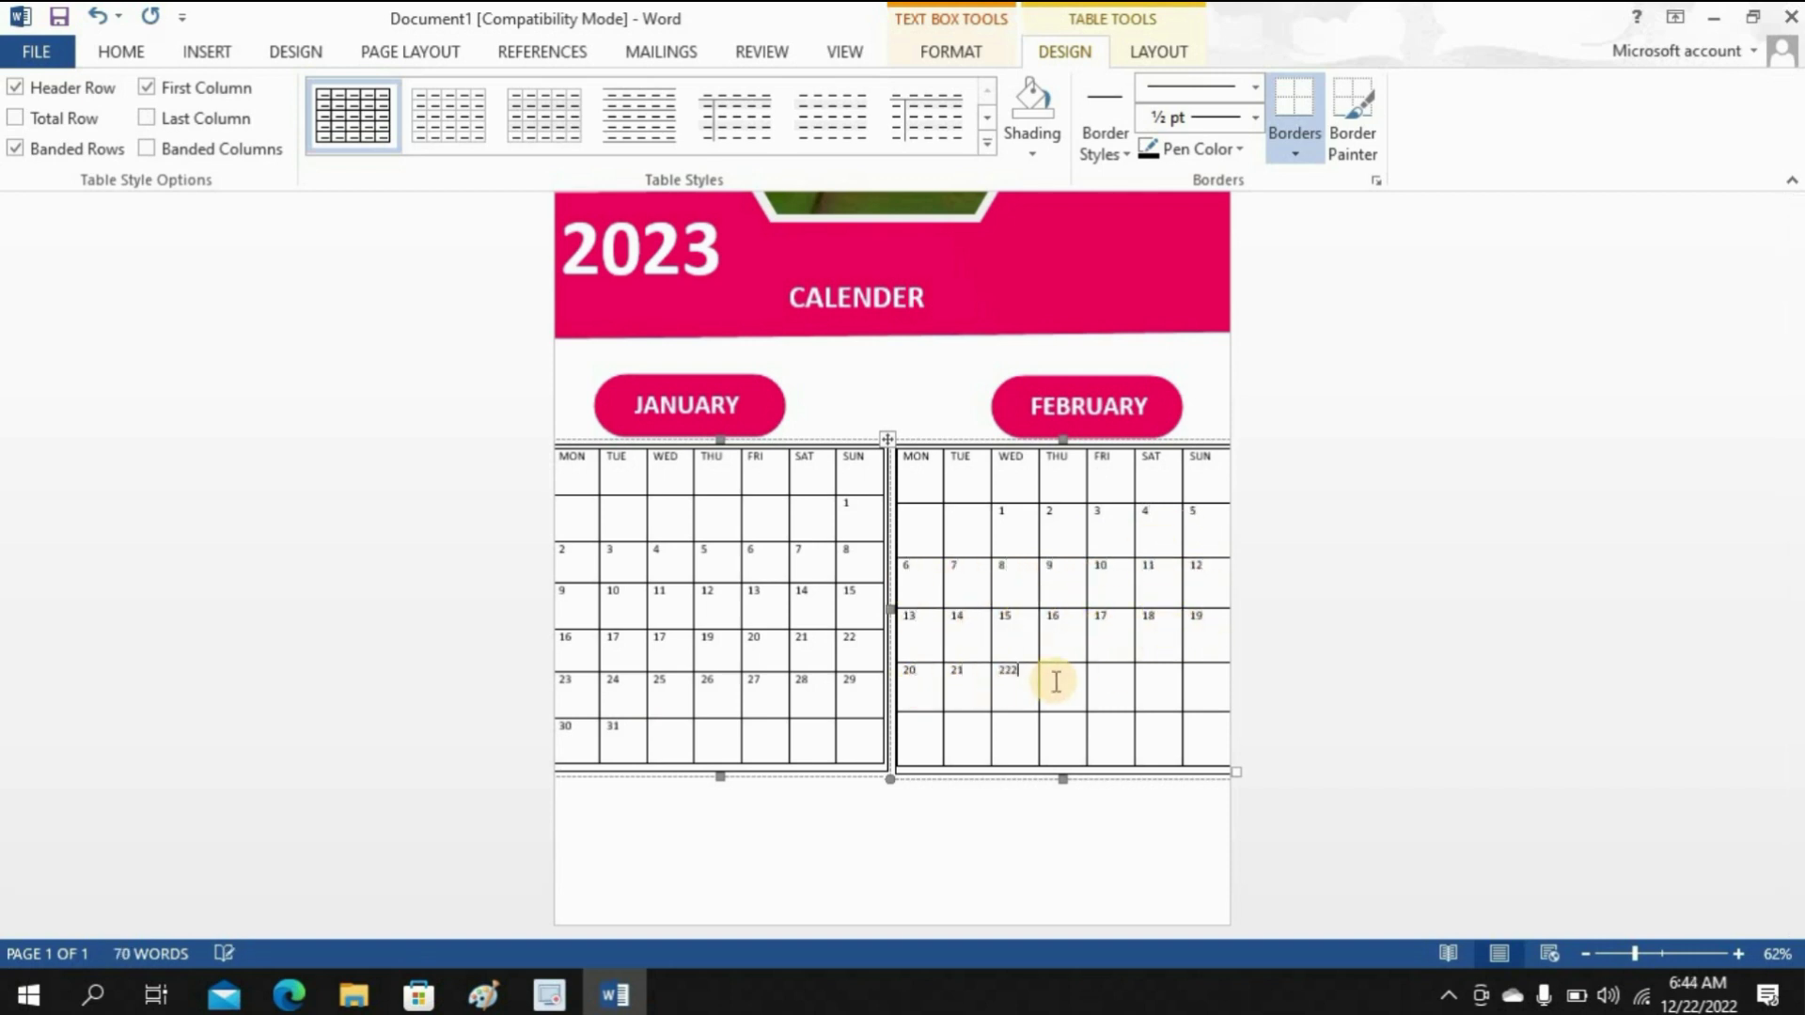
text(23)
click(1110, 679)
text(7)
click(964, 725)
text(28)
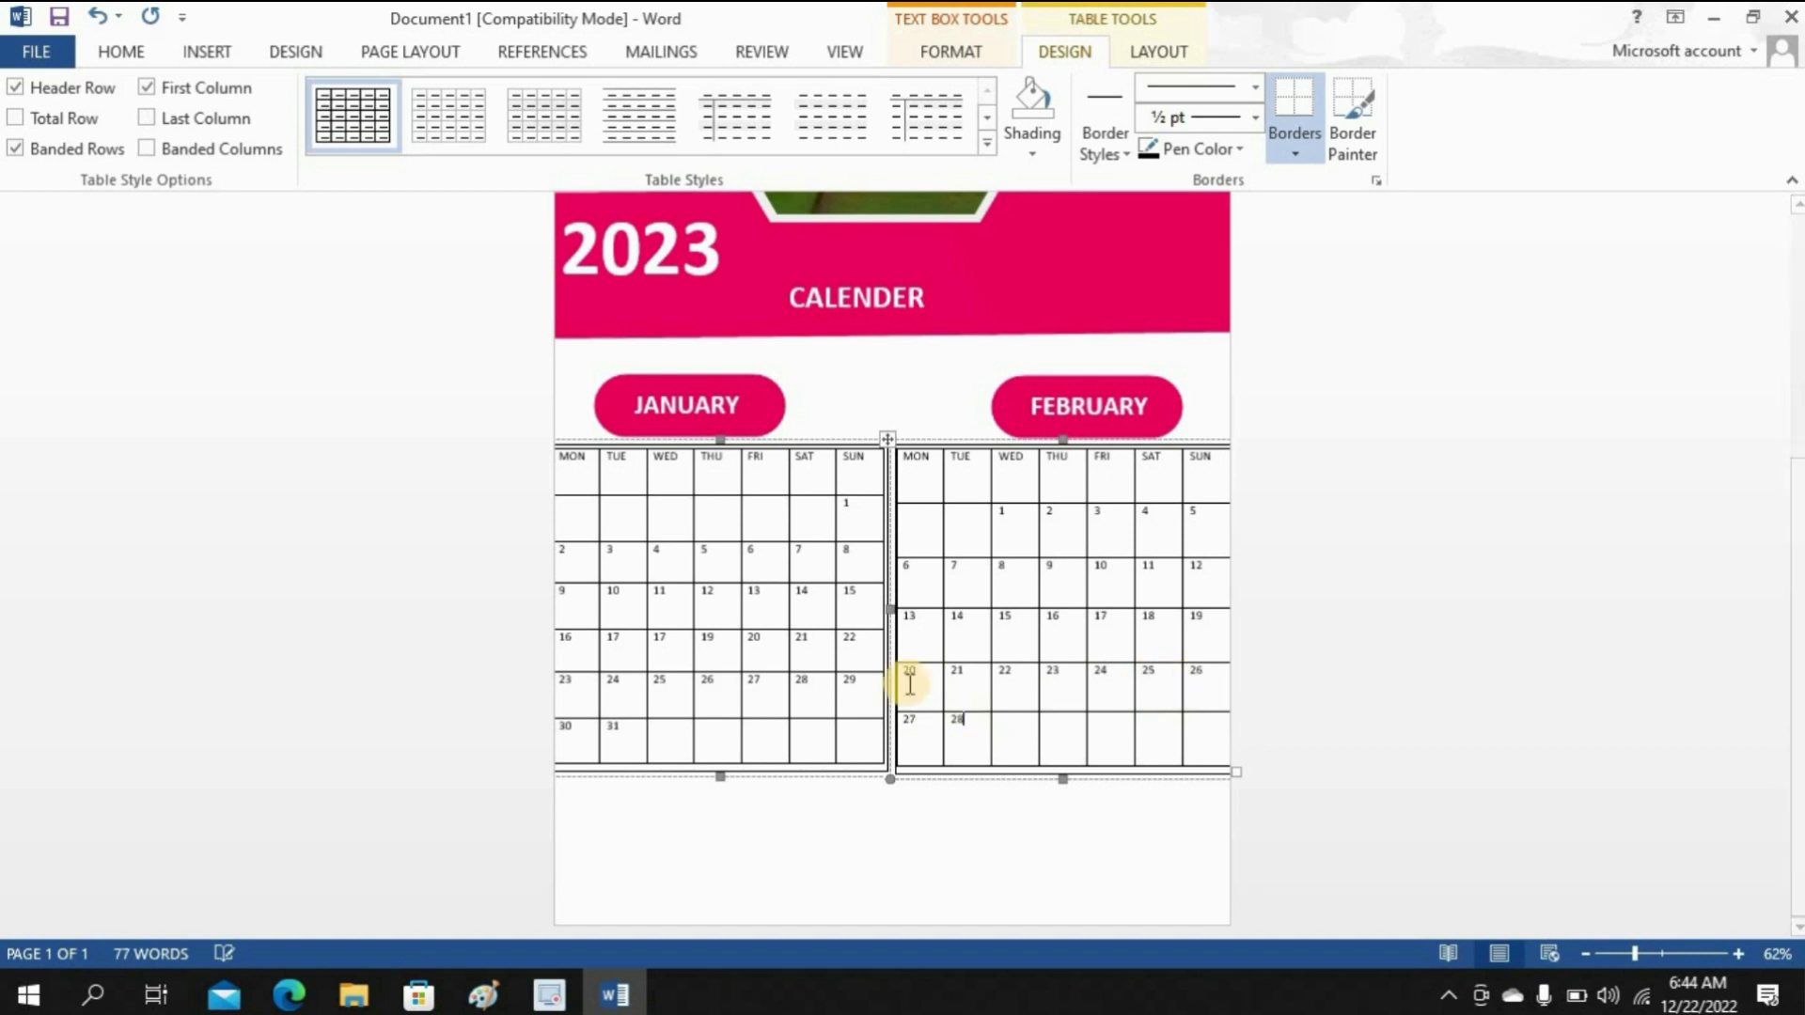
Step: Make all text in the January table bold and set its font size to 18
drag(627, 464, 834, 720)
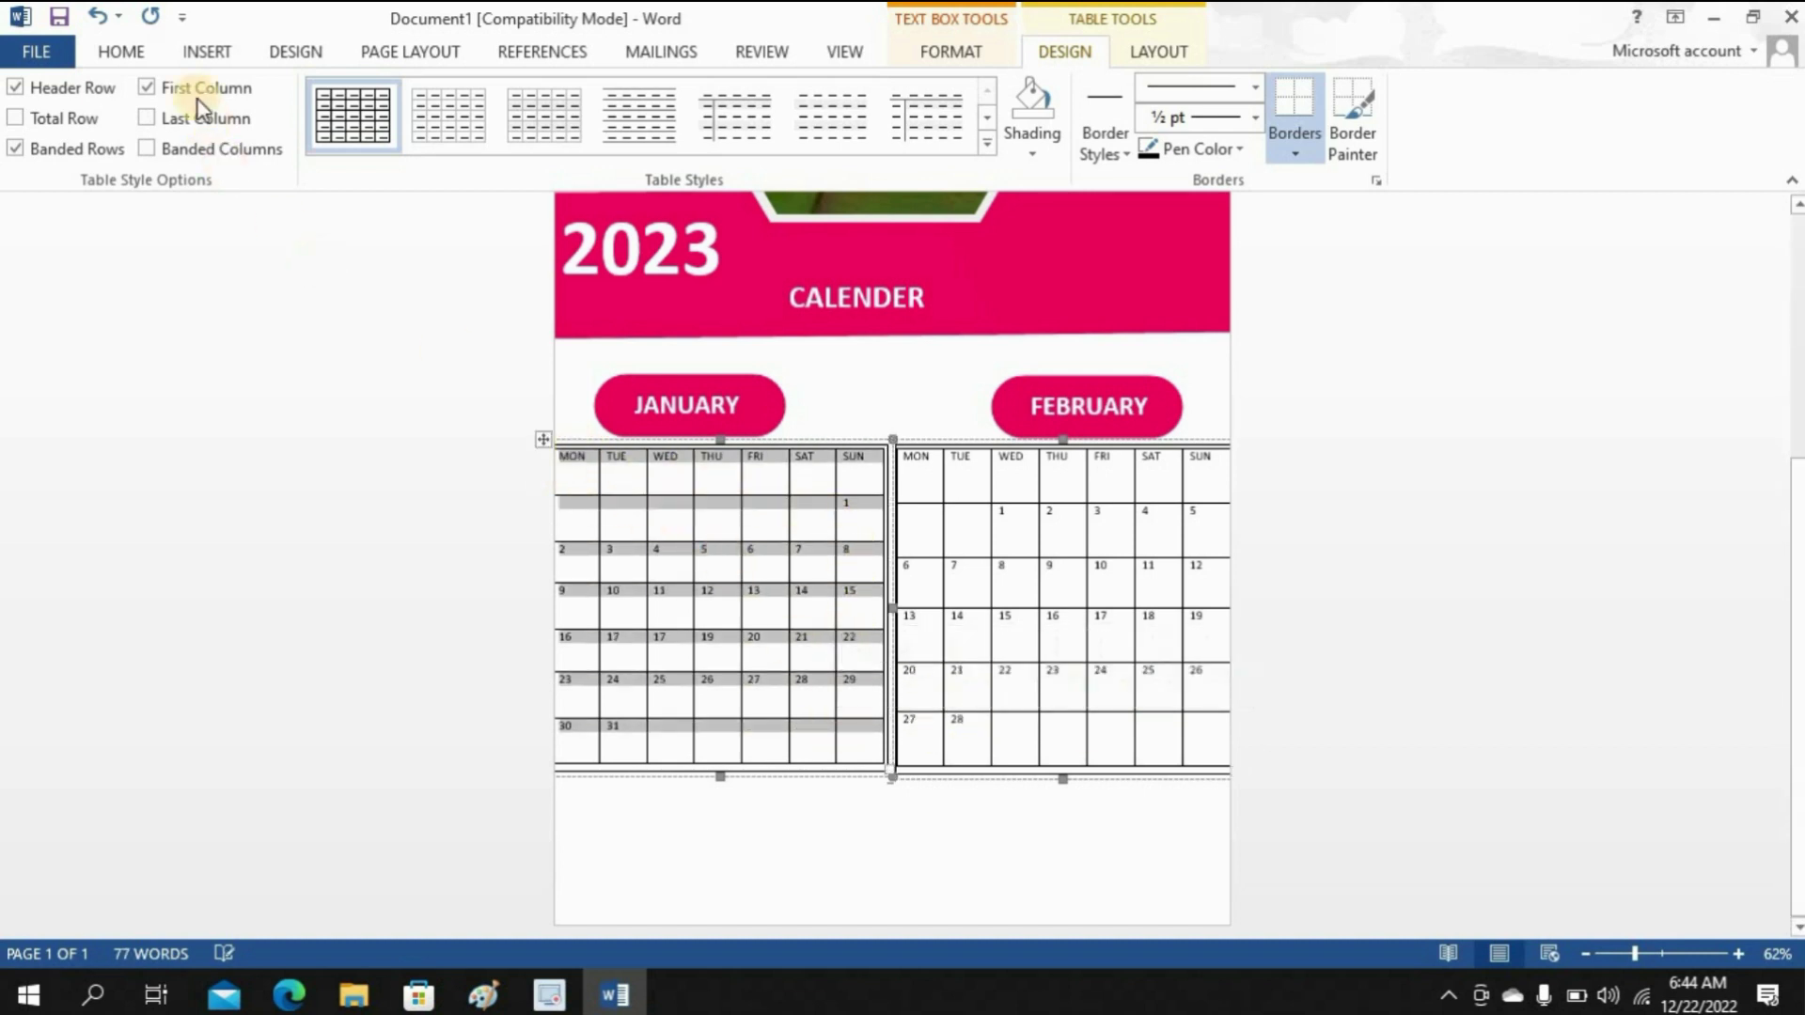
click(132, 51)
click(225, 139)
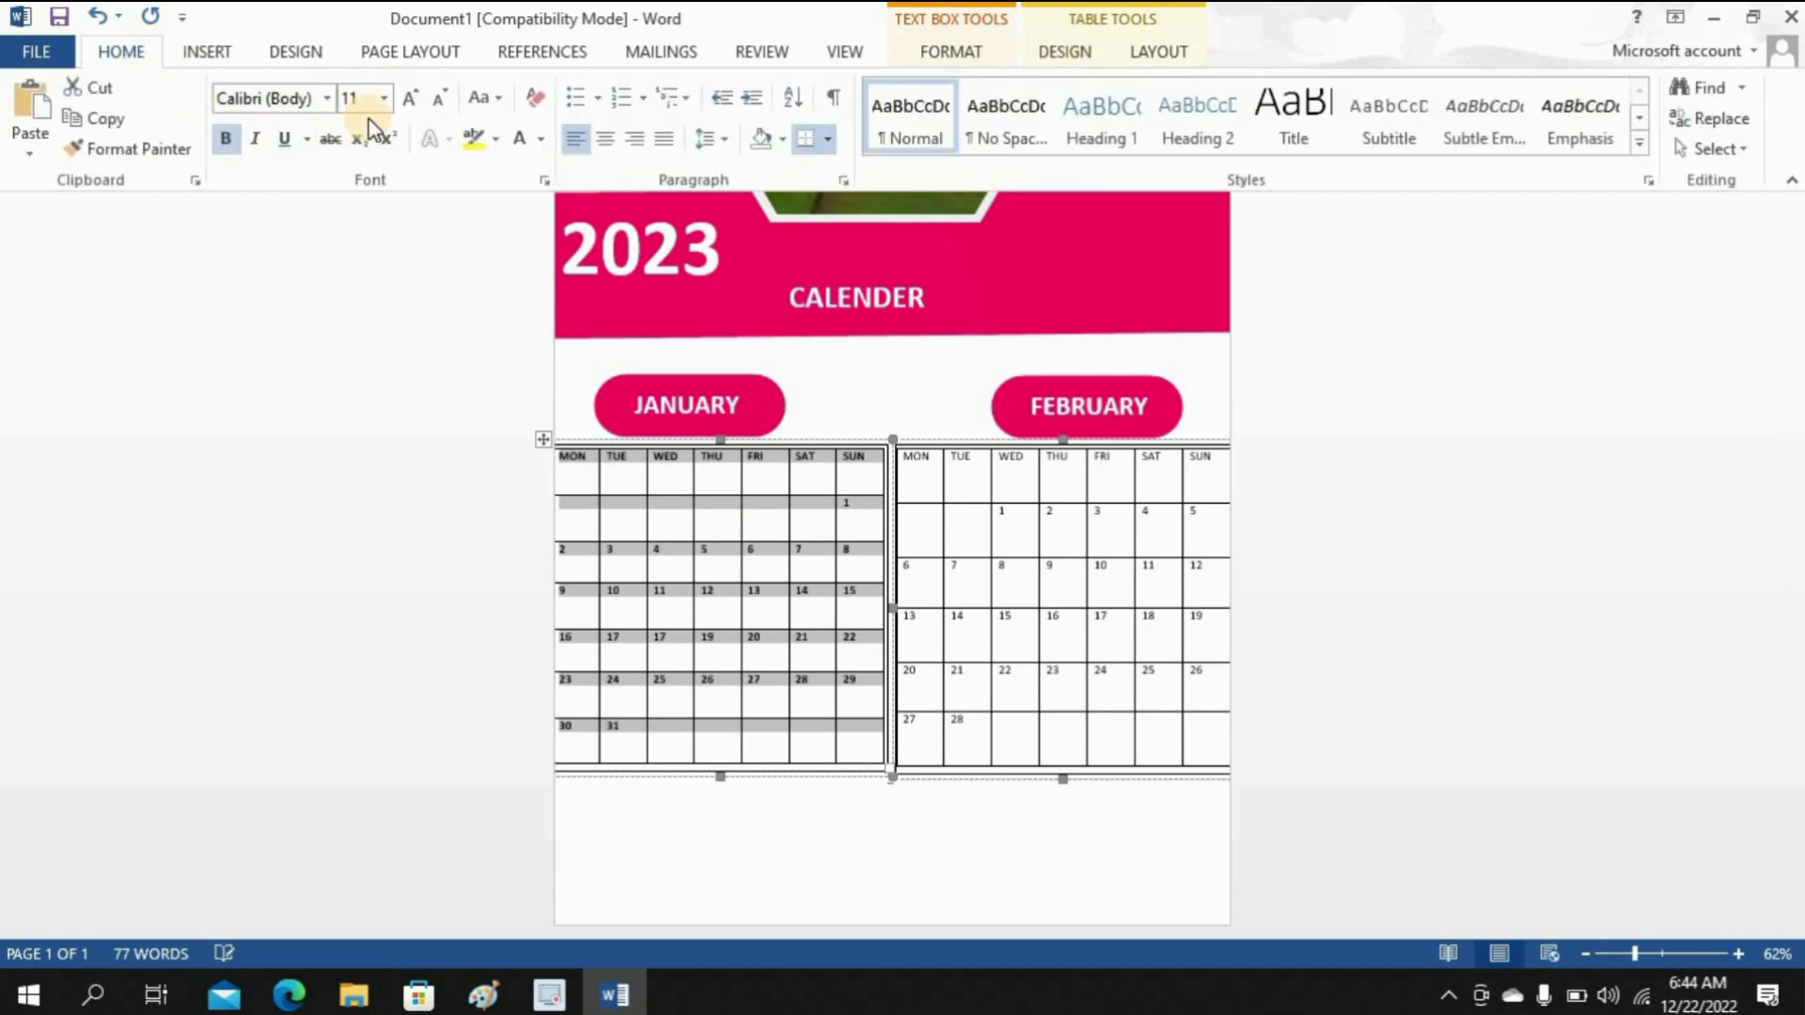
click(383, 106)
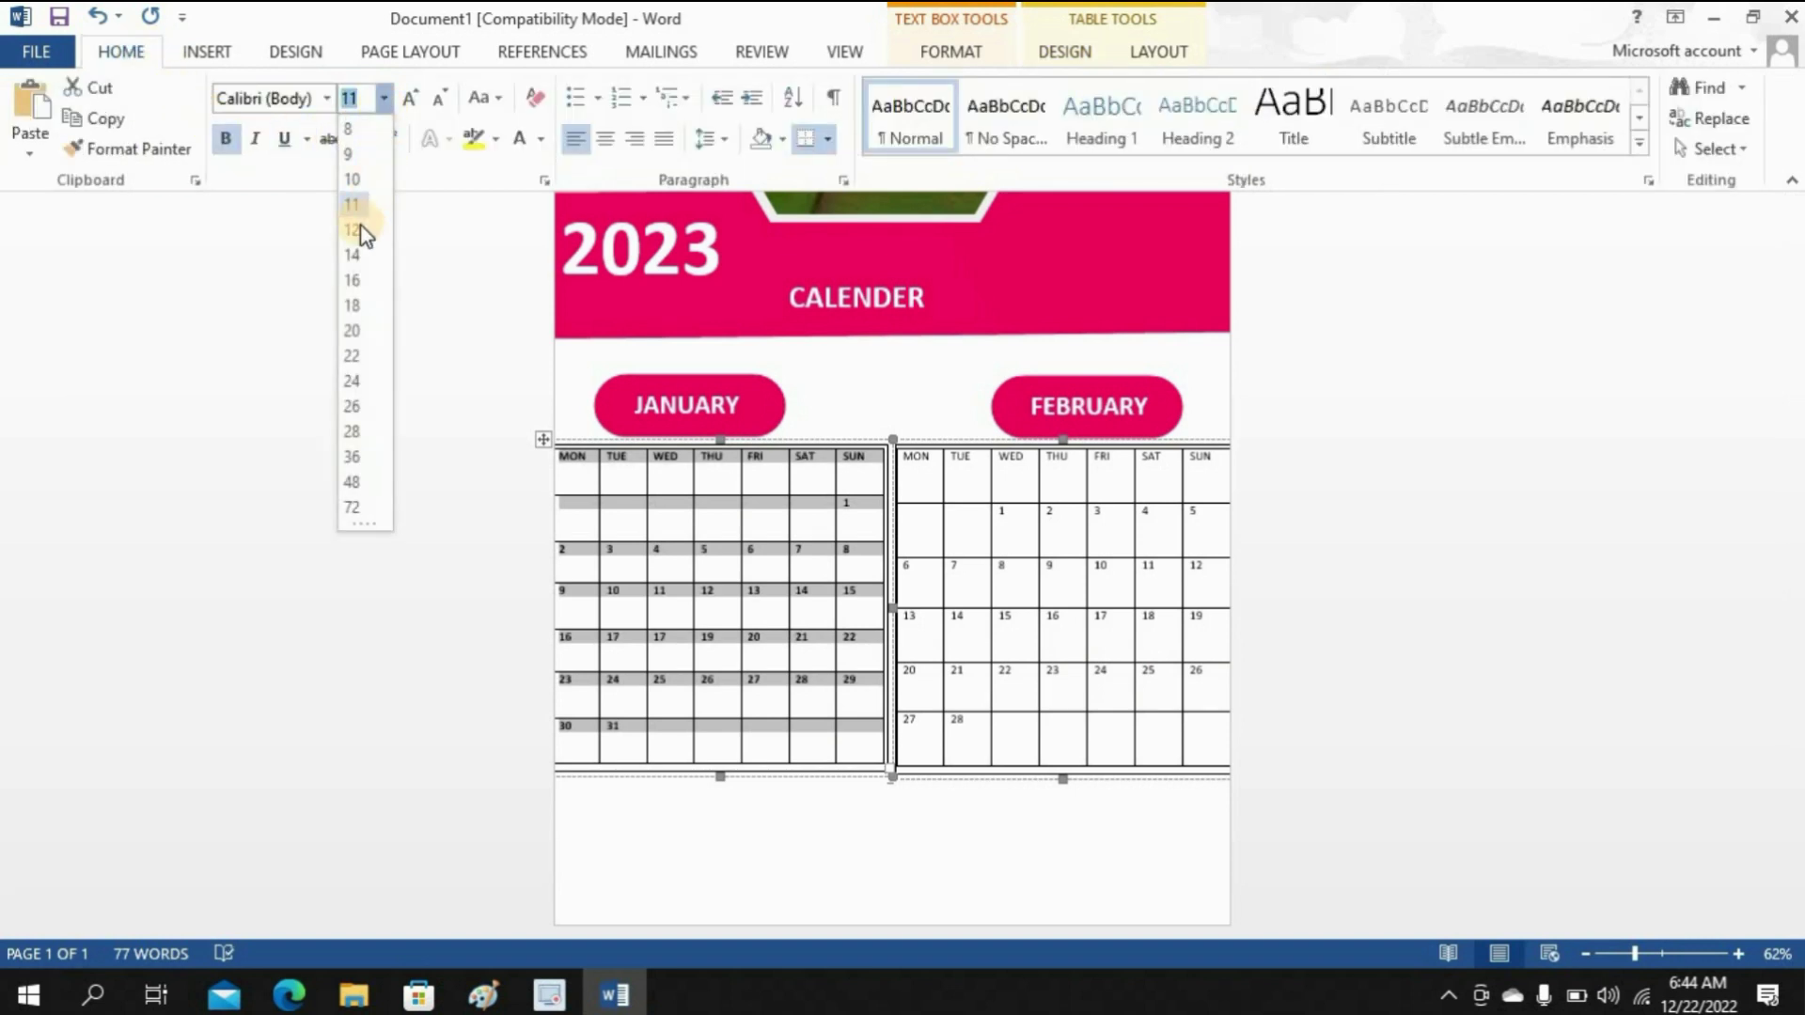
click(350, 306)
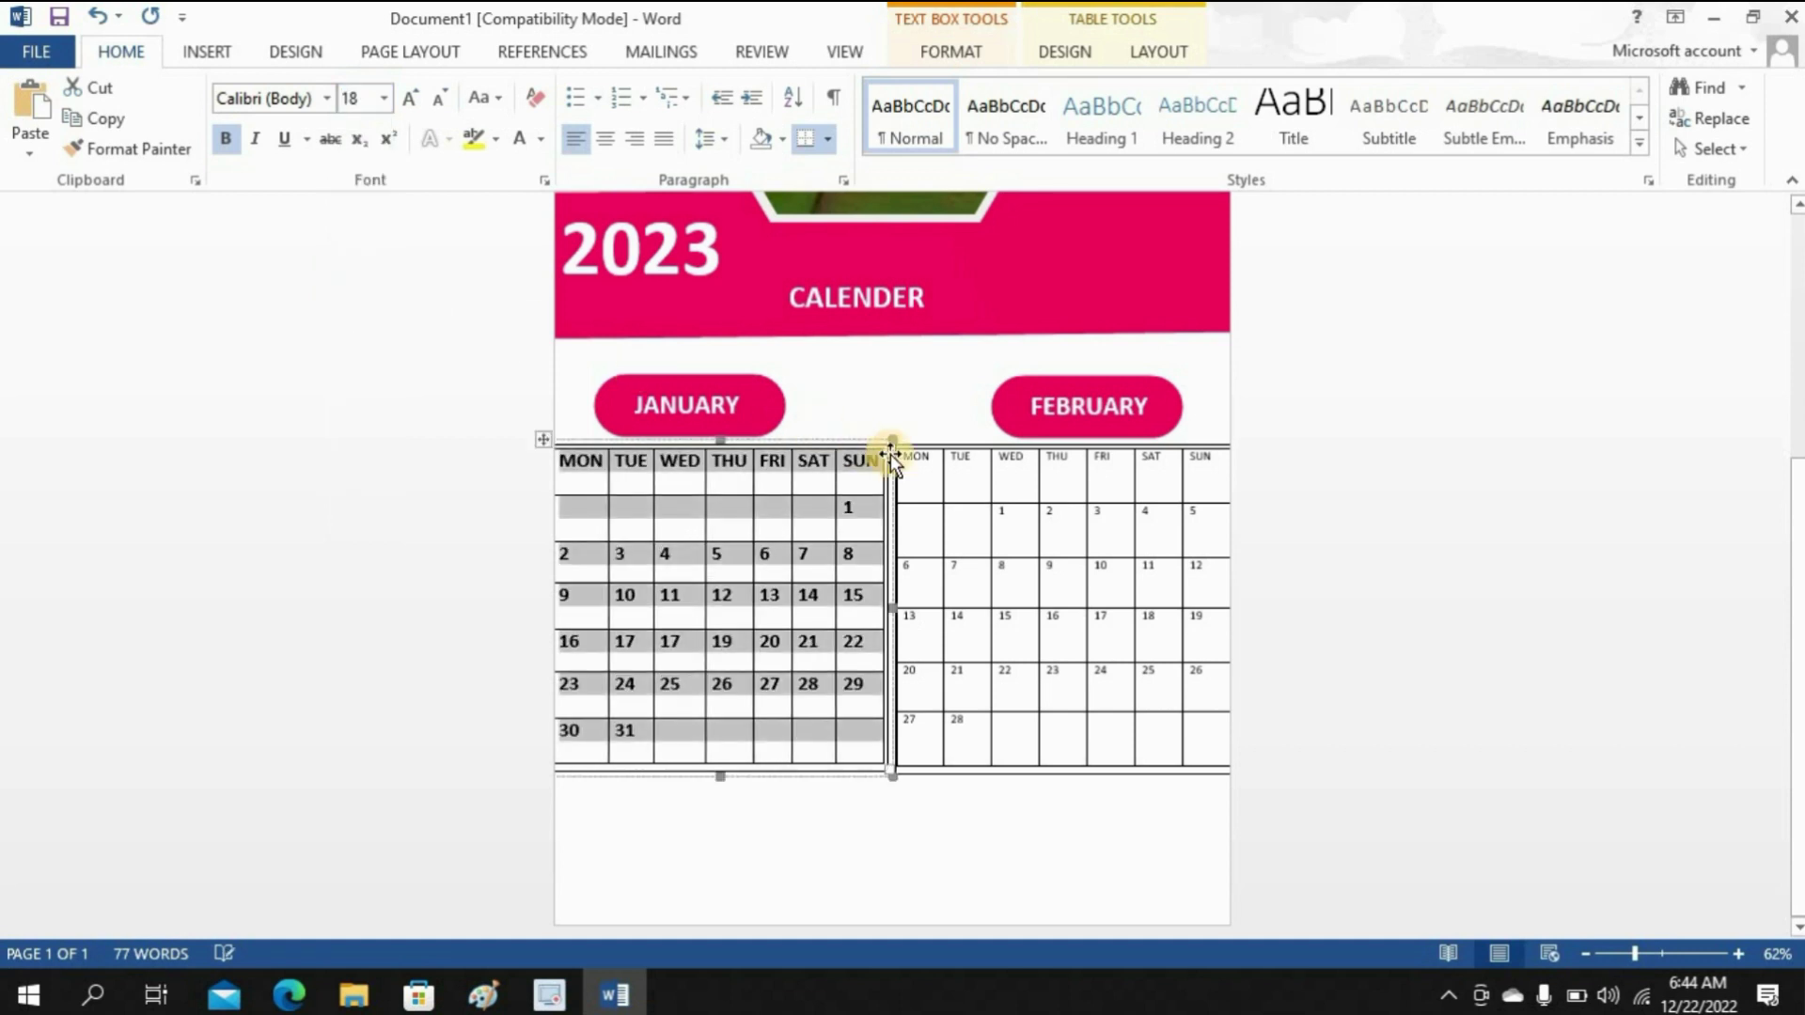
Step: Make all text in the February table bold and set its font size to 18
drag(952, 473, 1193, 738)
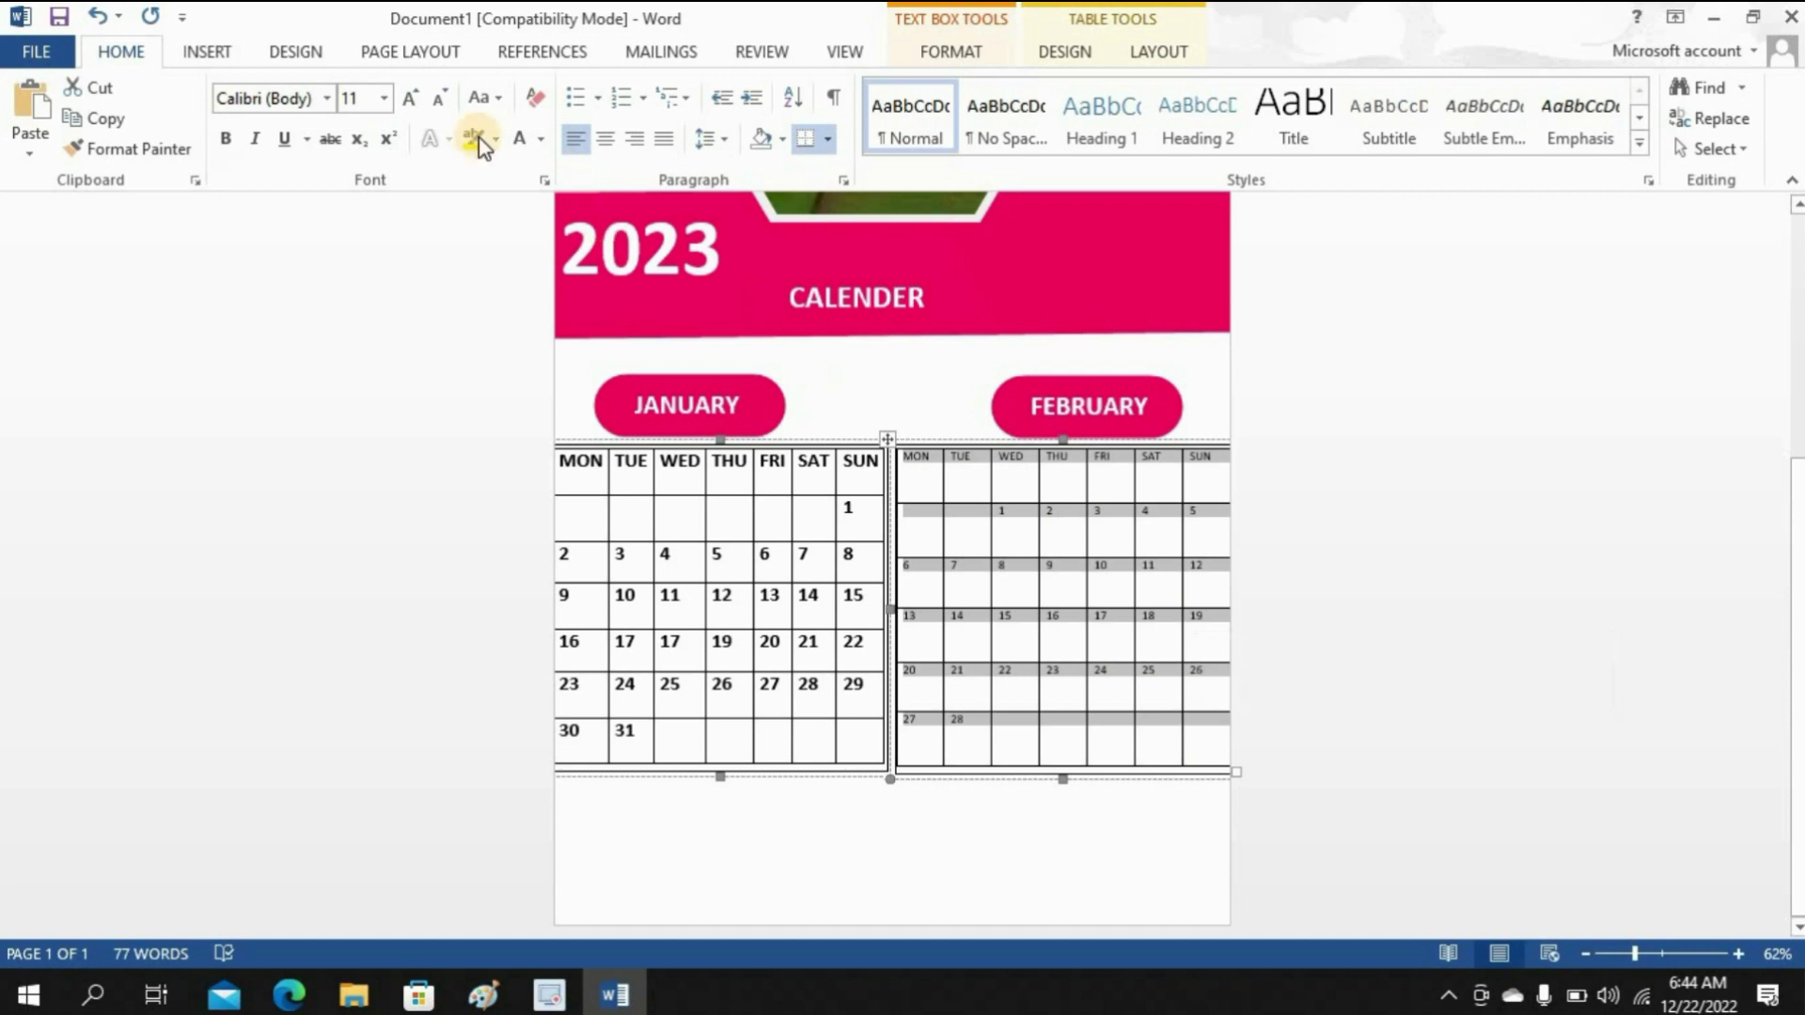
click(232, 146)
click(384, 100)
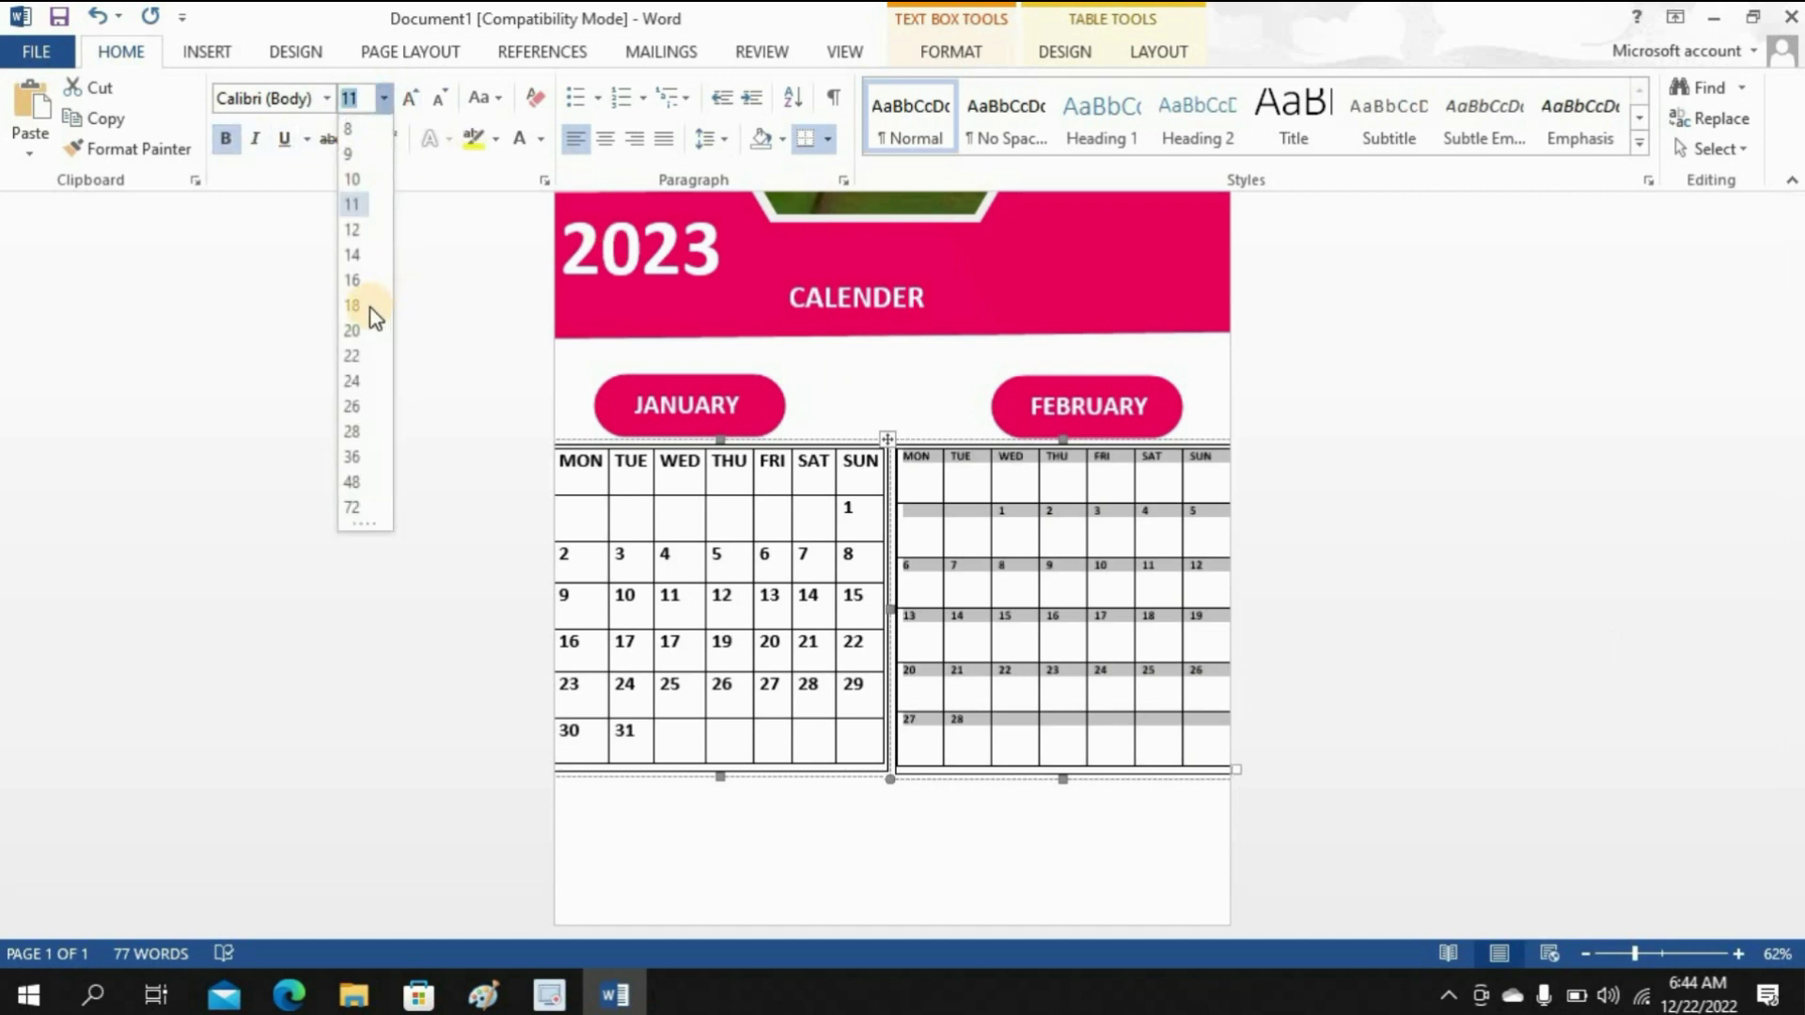
click(362, 306)
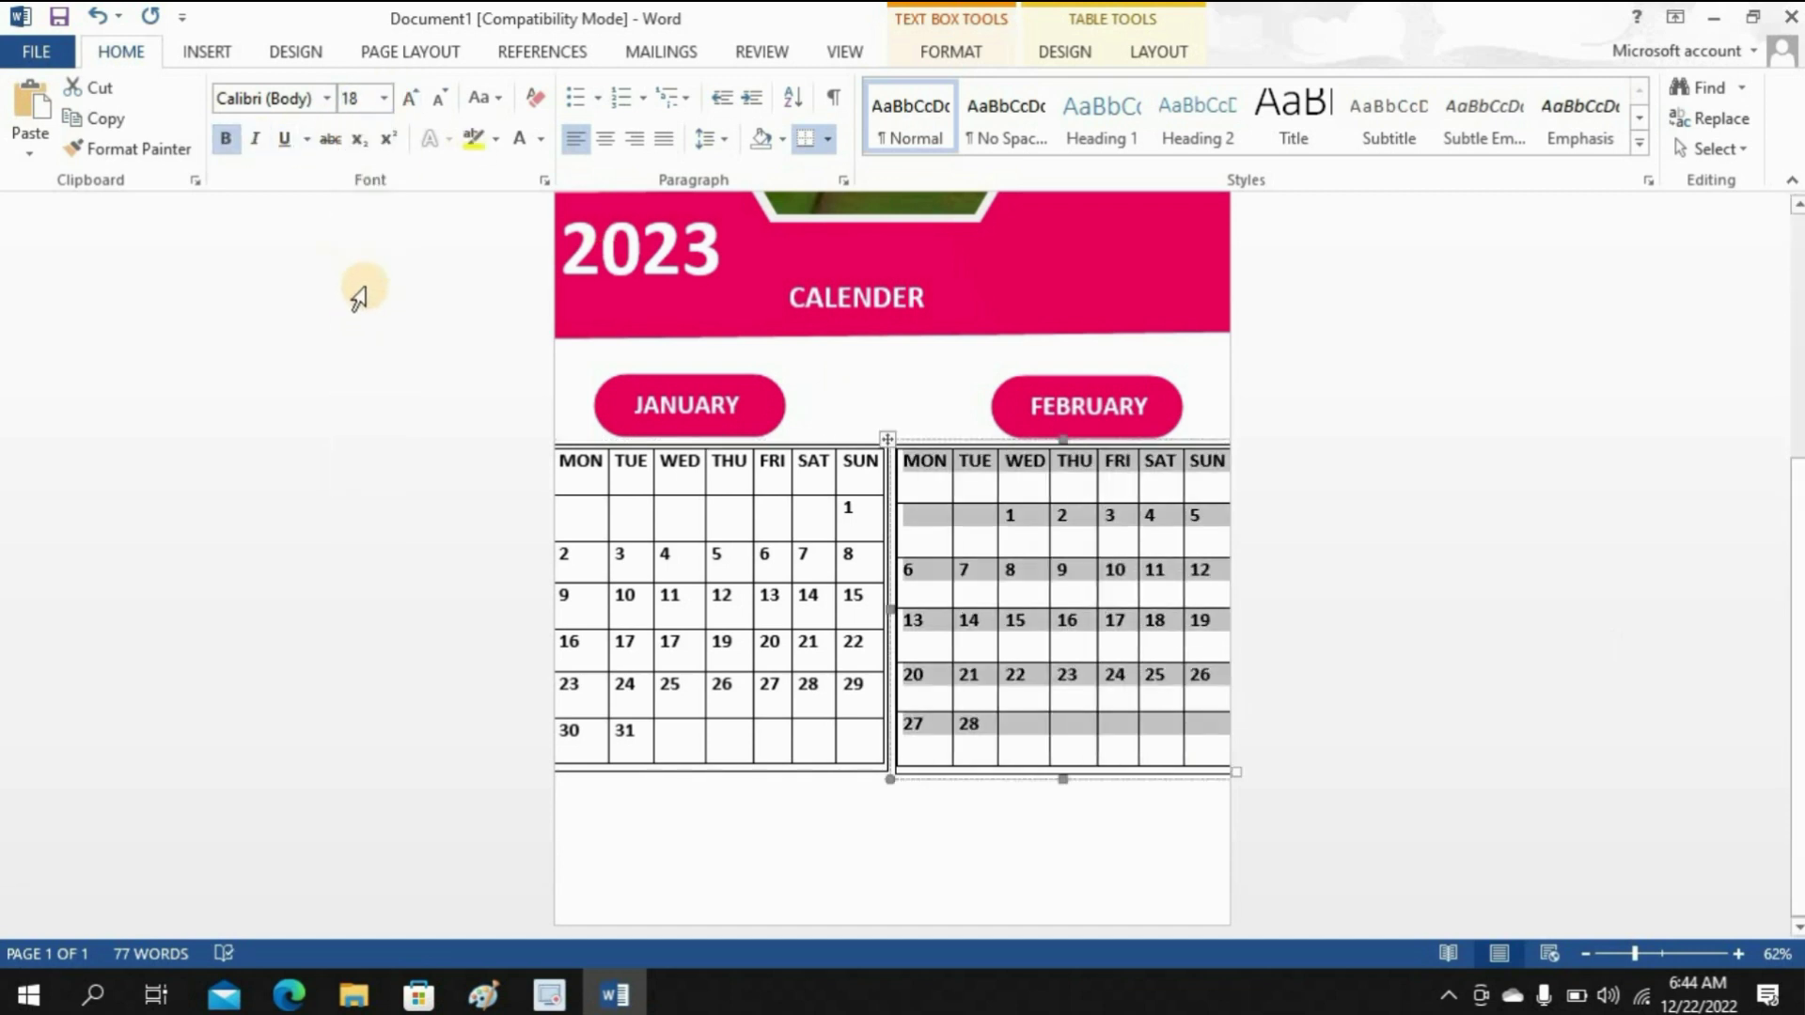
Step: Center the text in the February table's cells and remove all of the table's borders
click(604, 139)
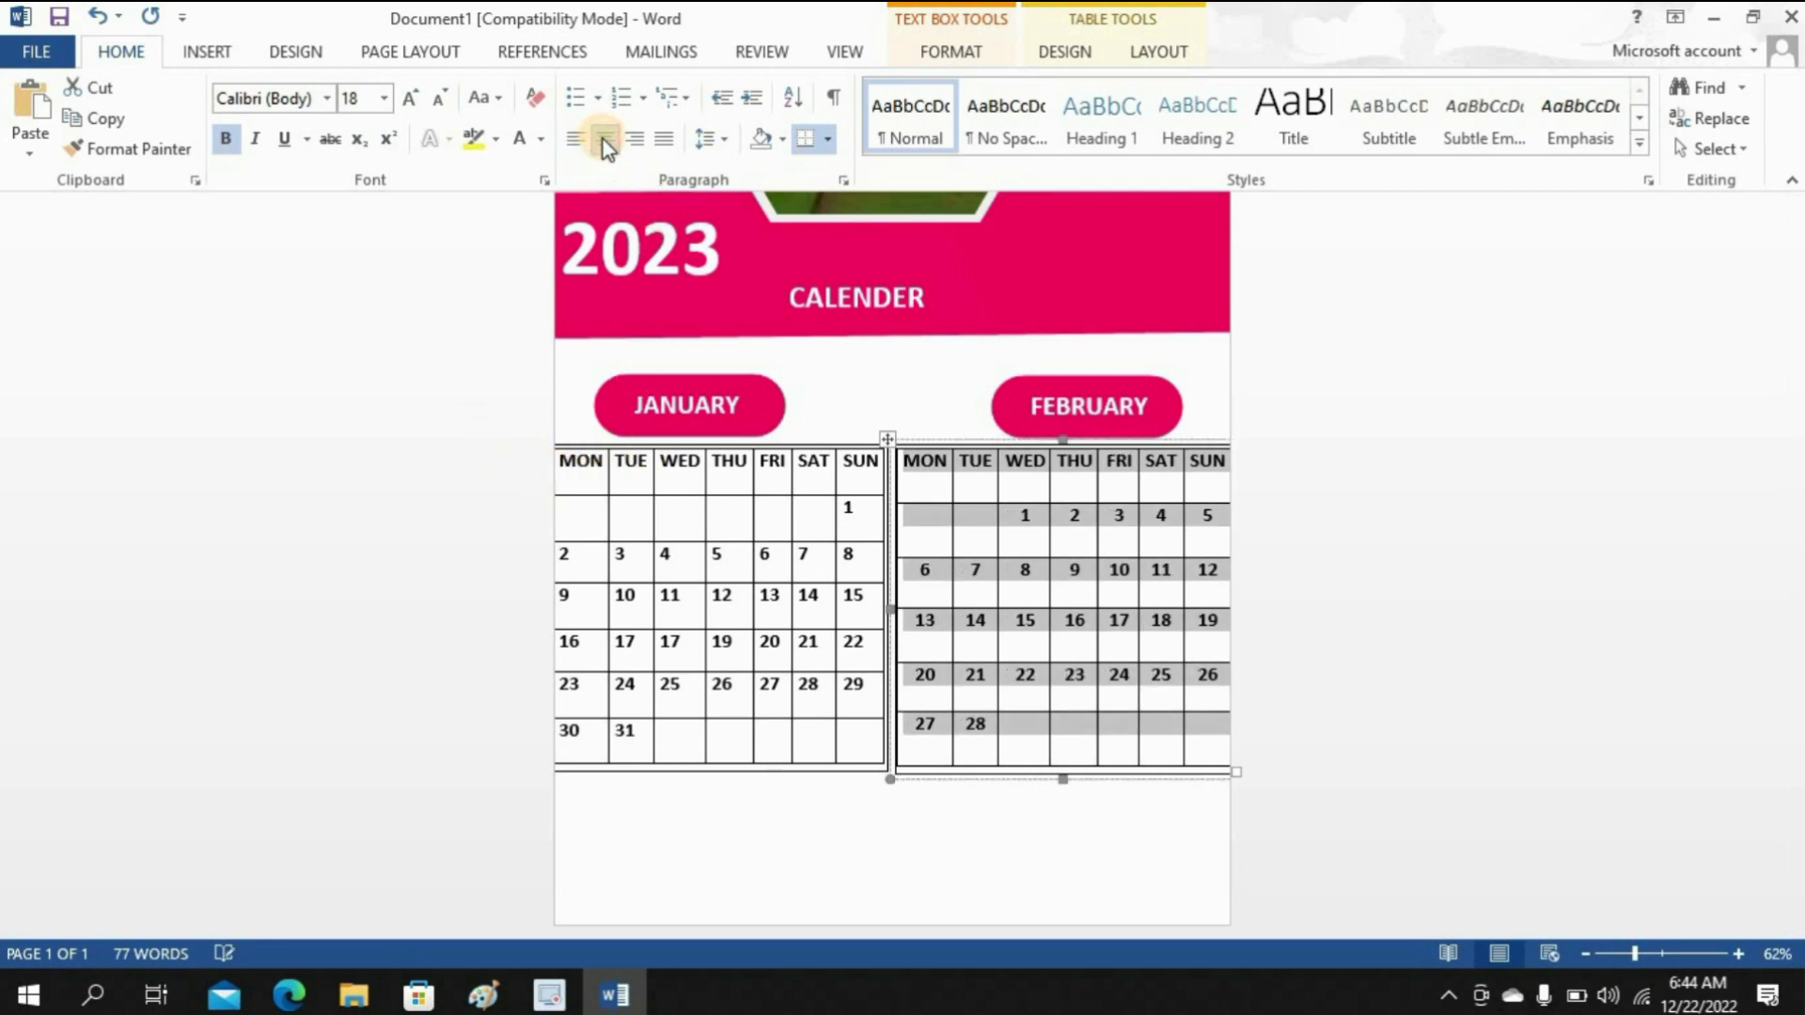
click(828, 141)
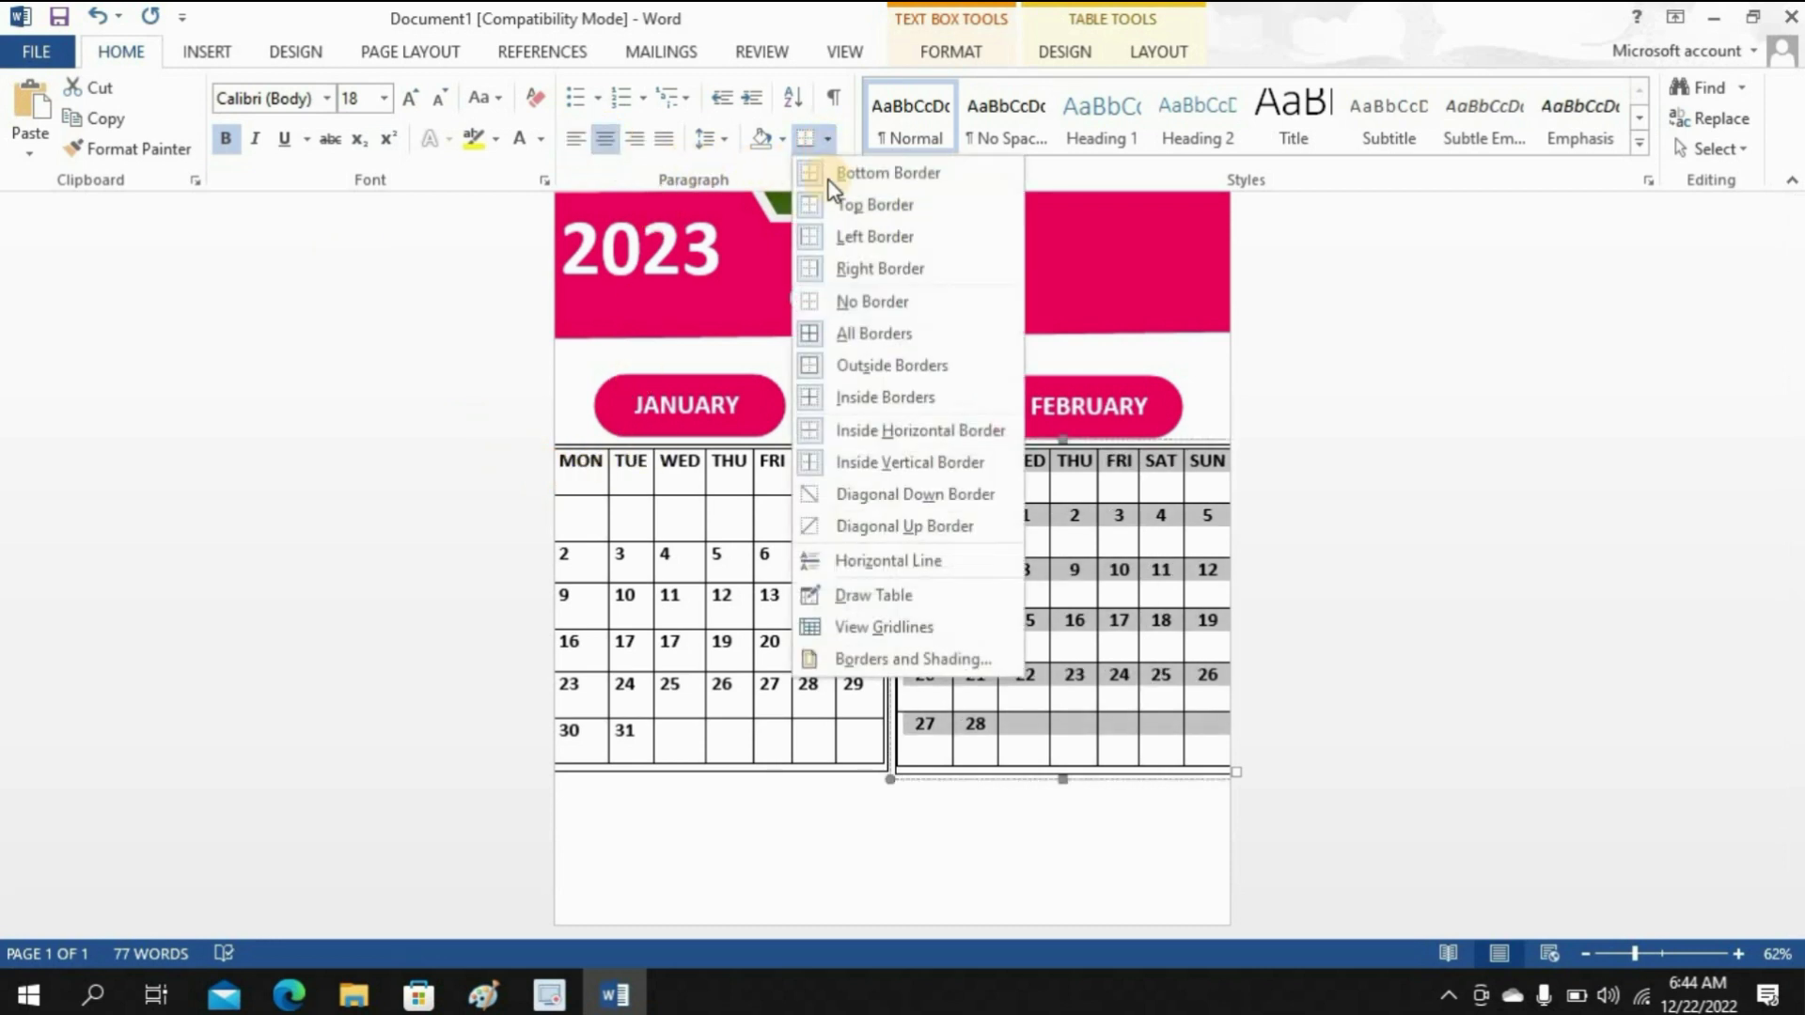
click(841, 301)
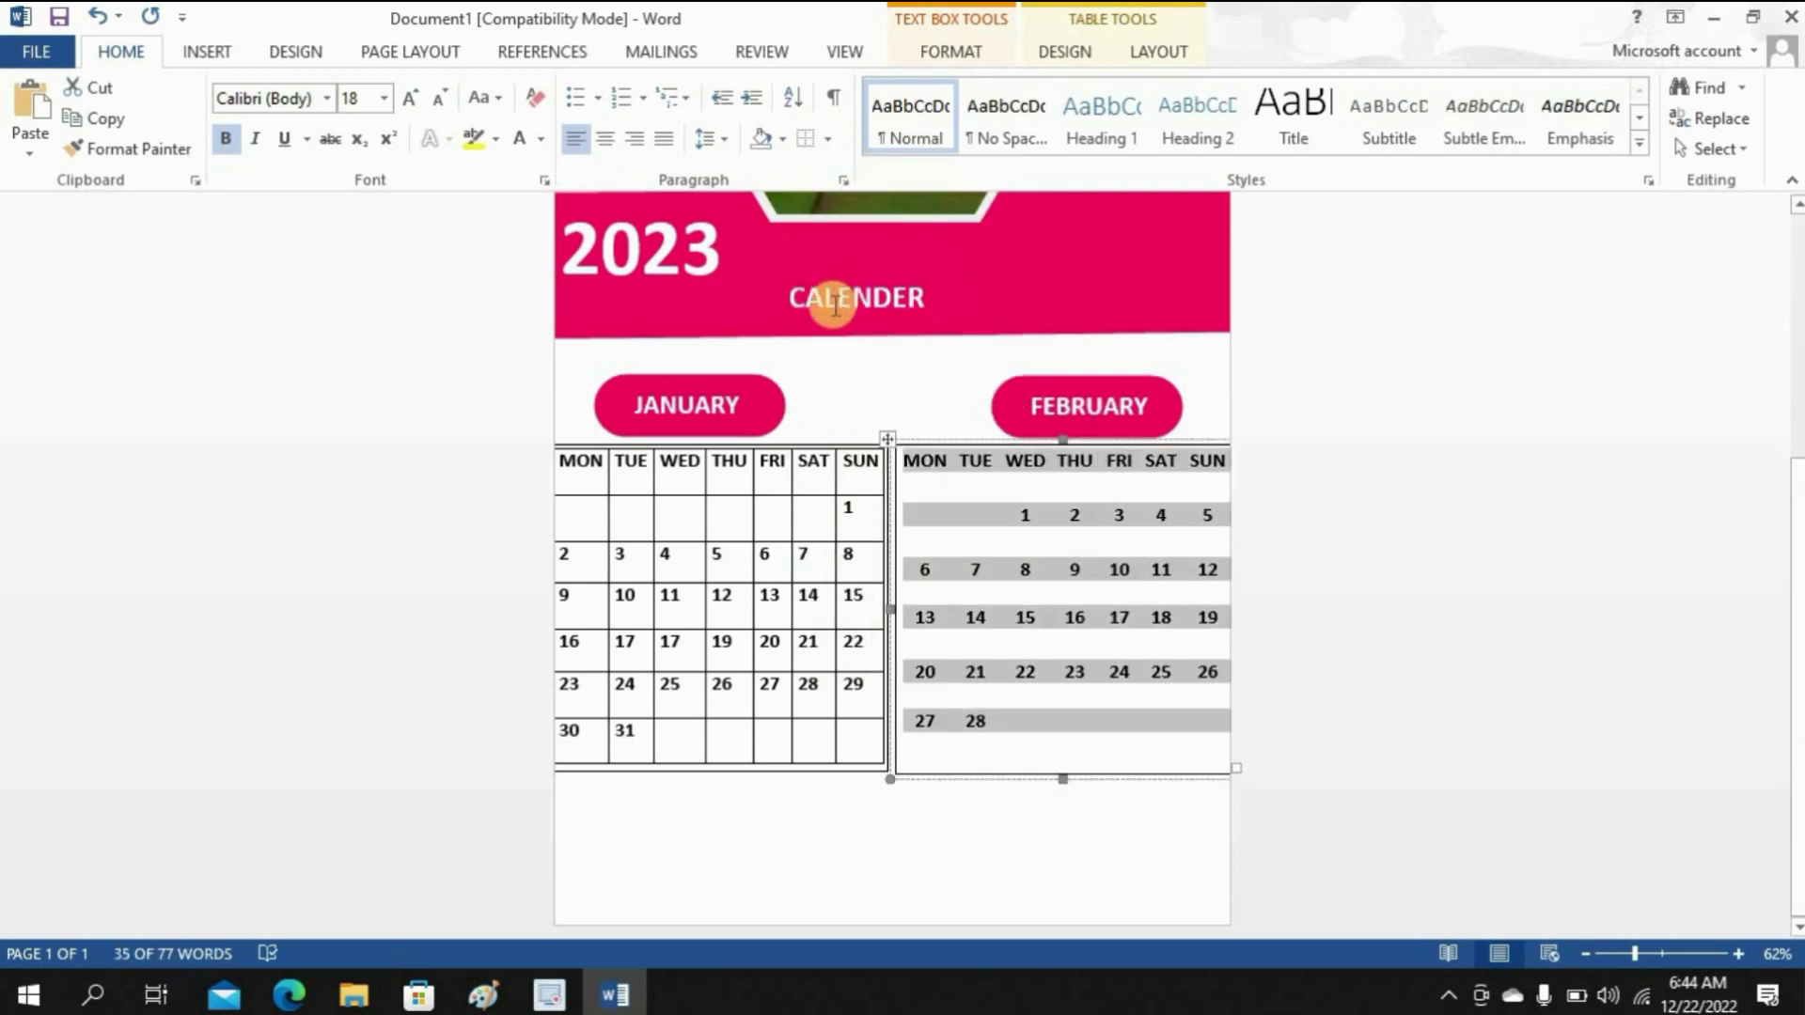
Step: Remove the outline of the text box around the February table
click(1037, 777)
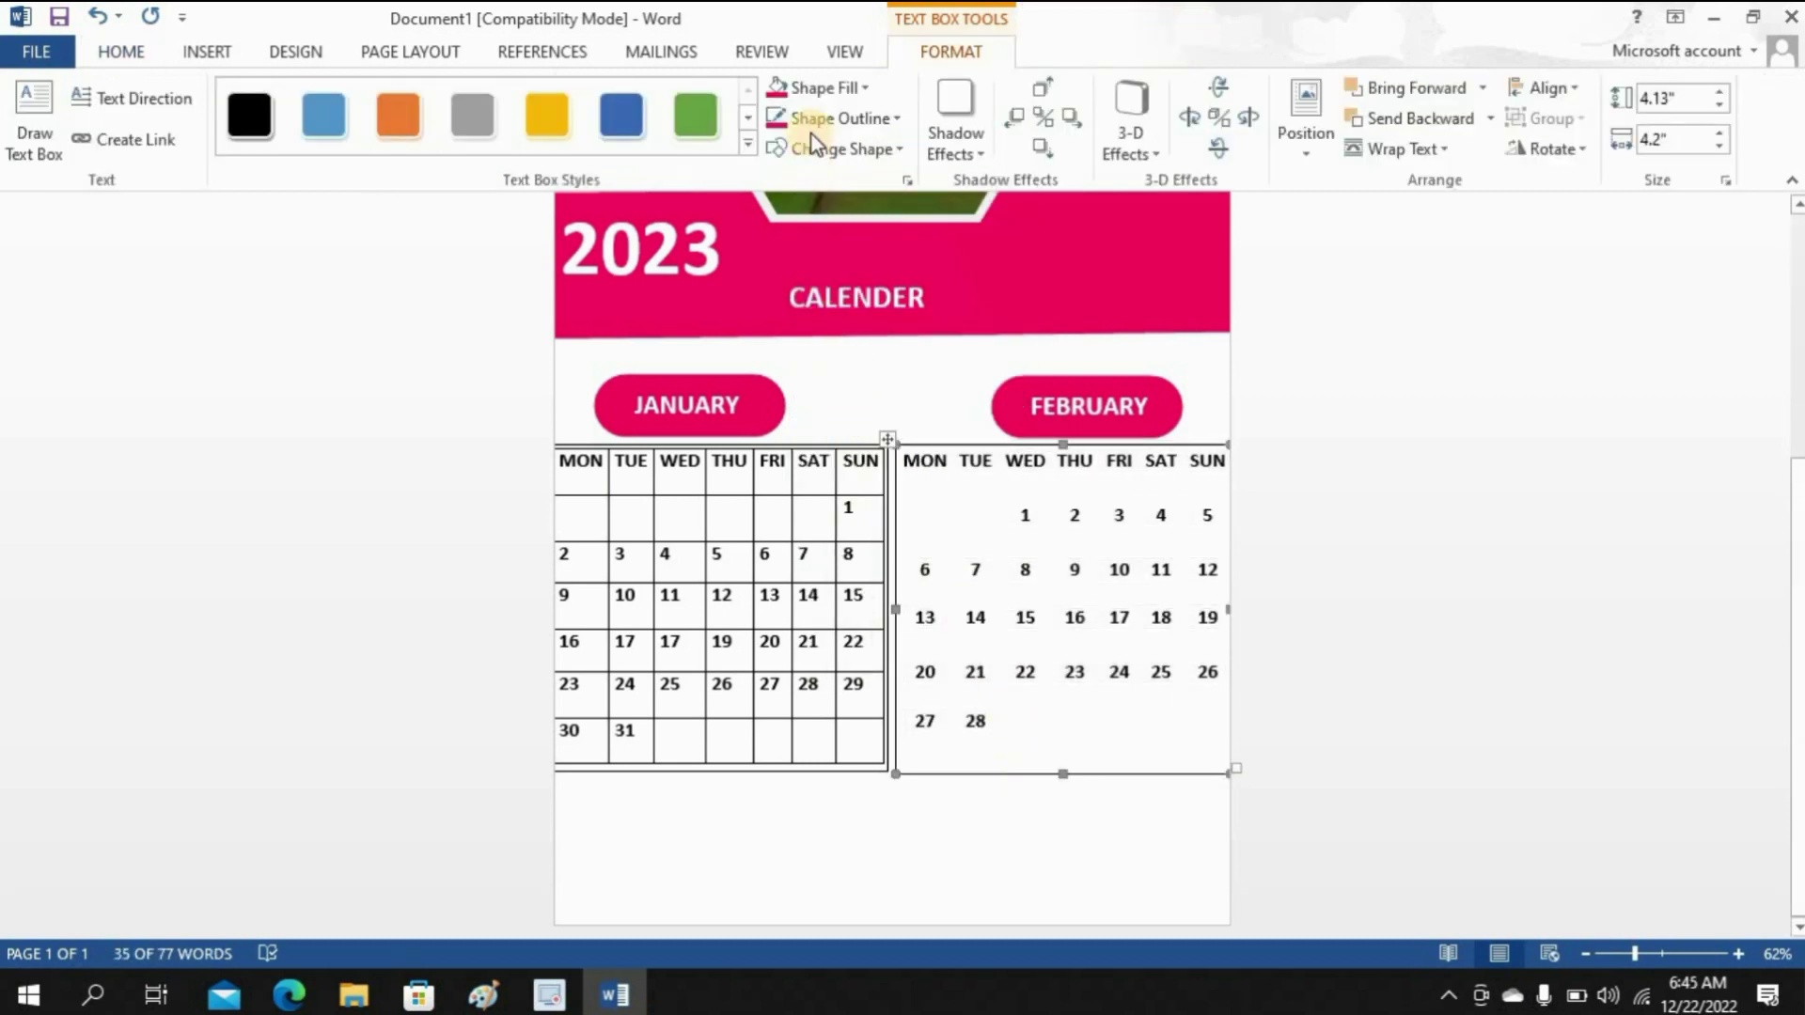
click(811, 127)
click(790, 404)
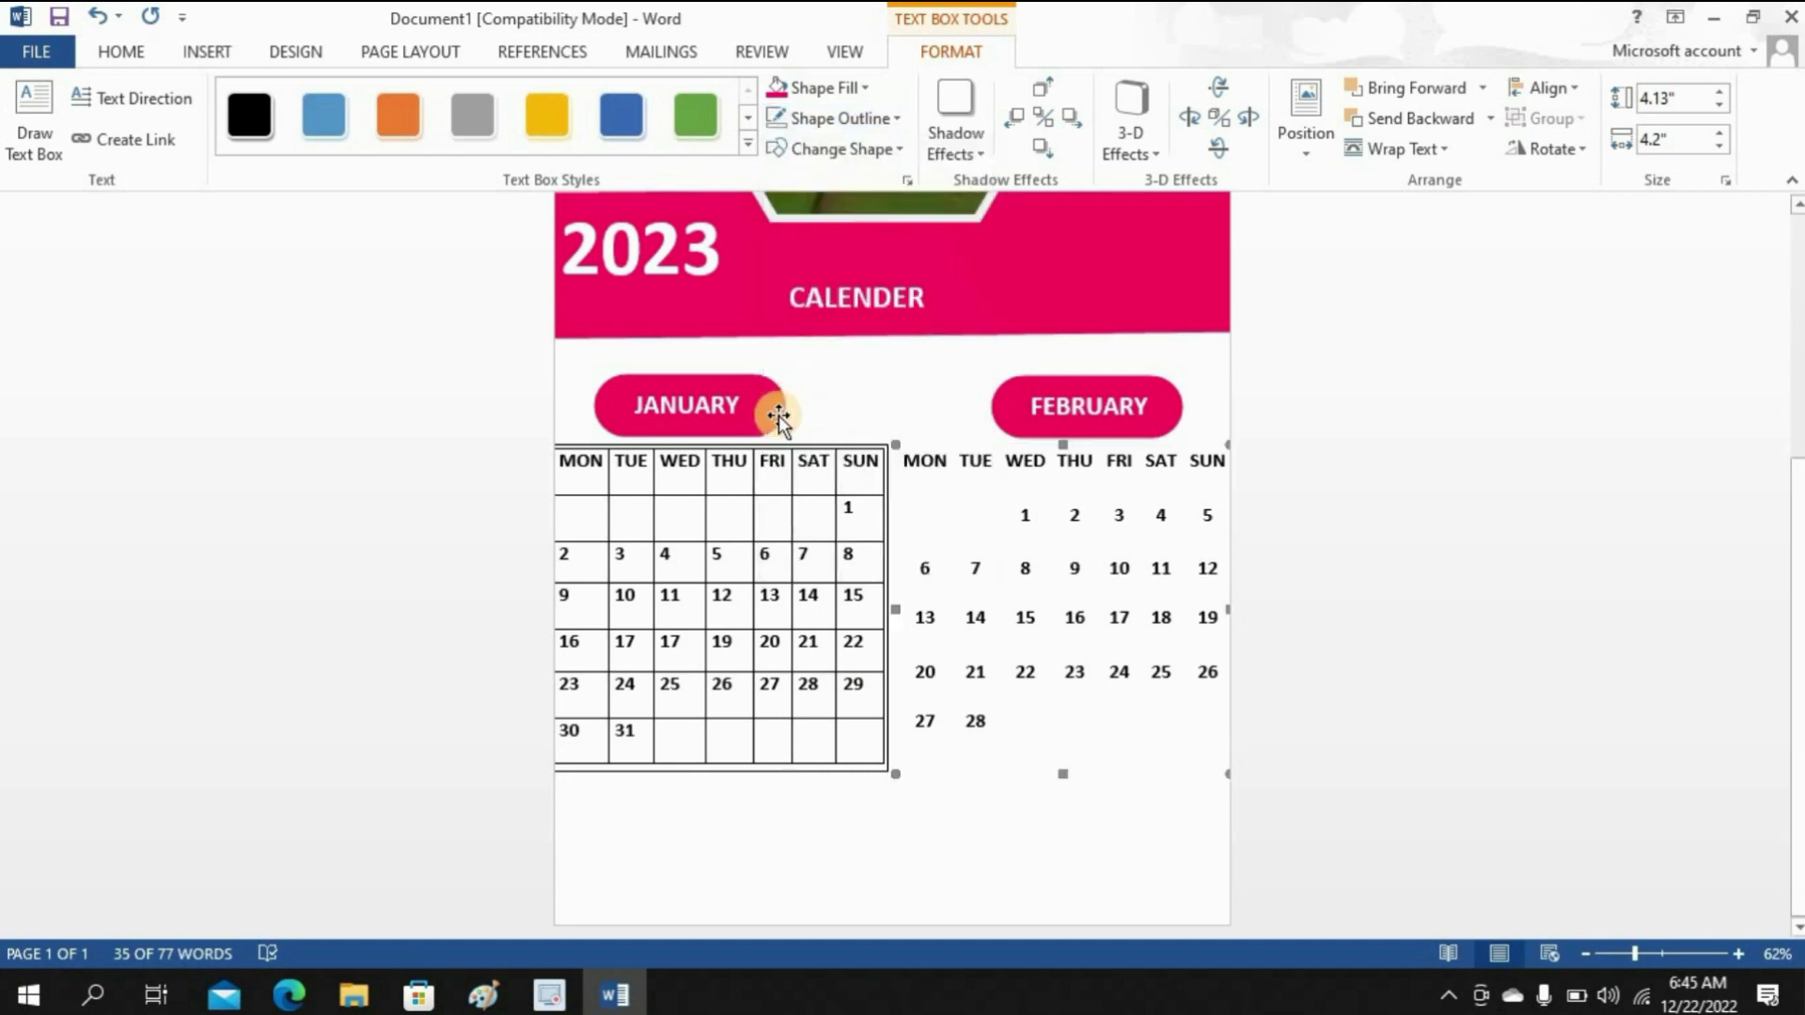
Step: Center the text in the January table's cells and remove all of the table's borders
drag(561, 460, 850, 743)
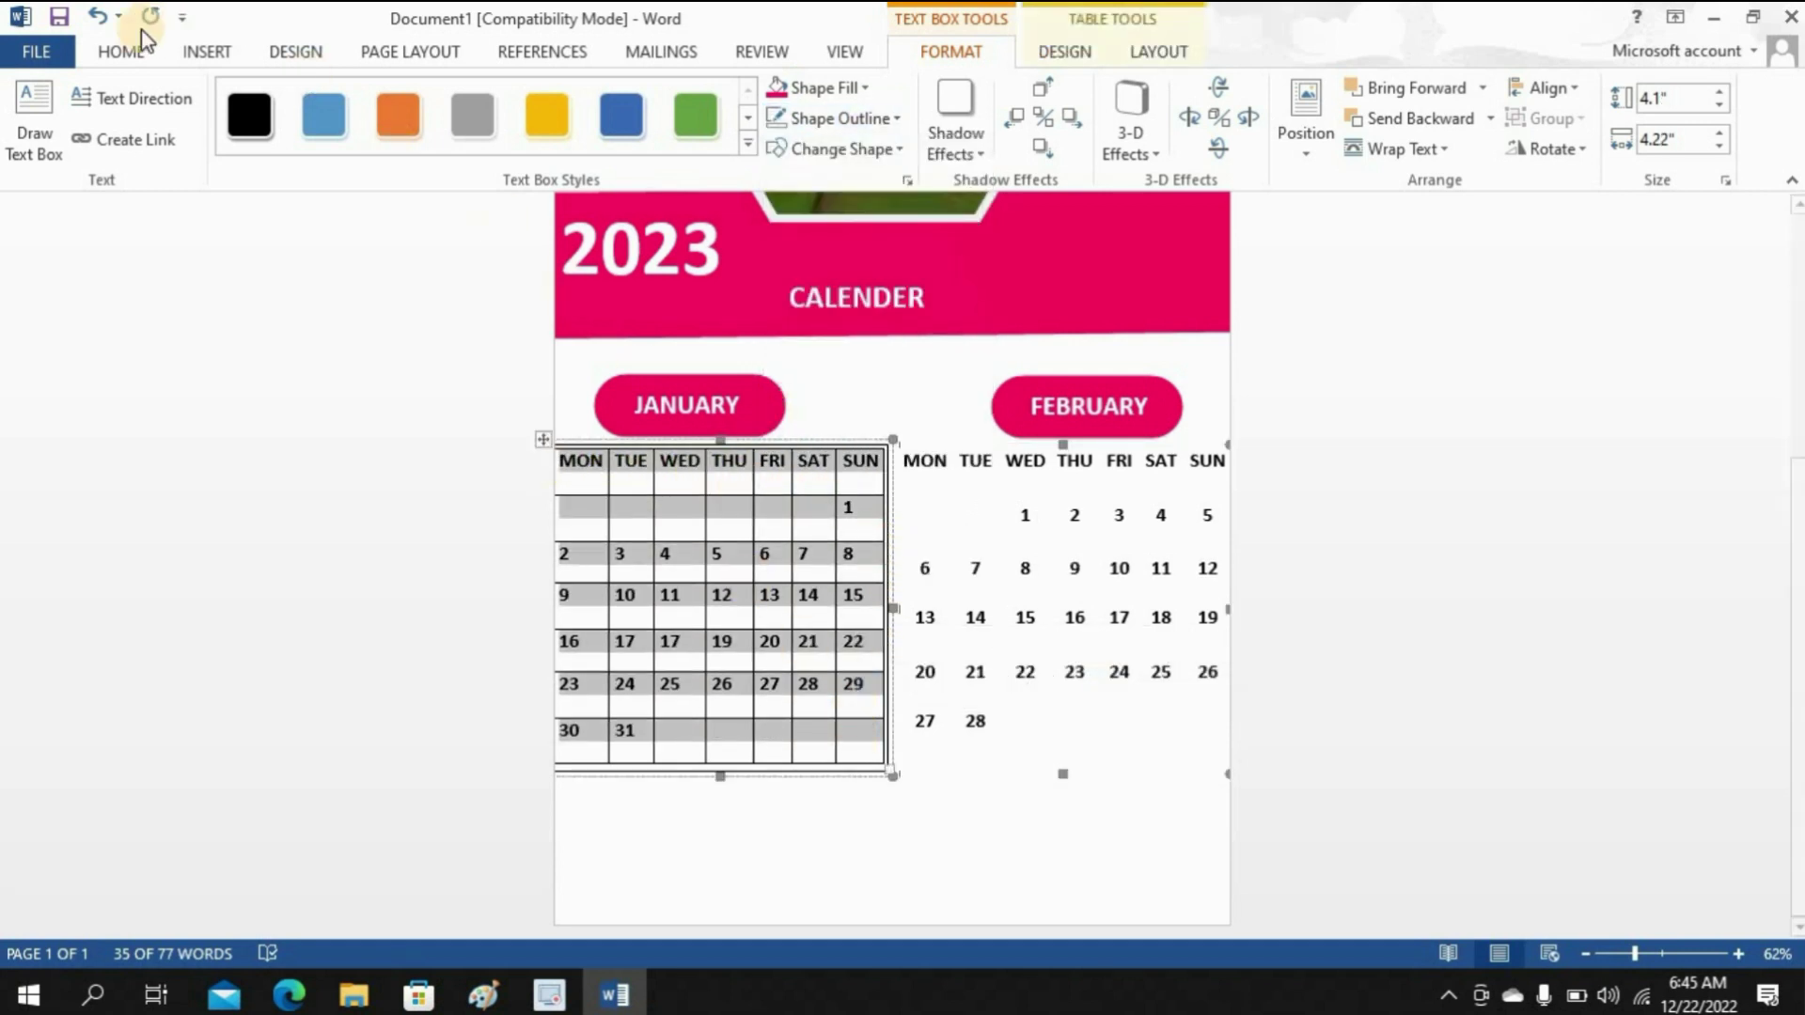
click(122, 51)
click(606, 141)
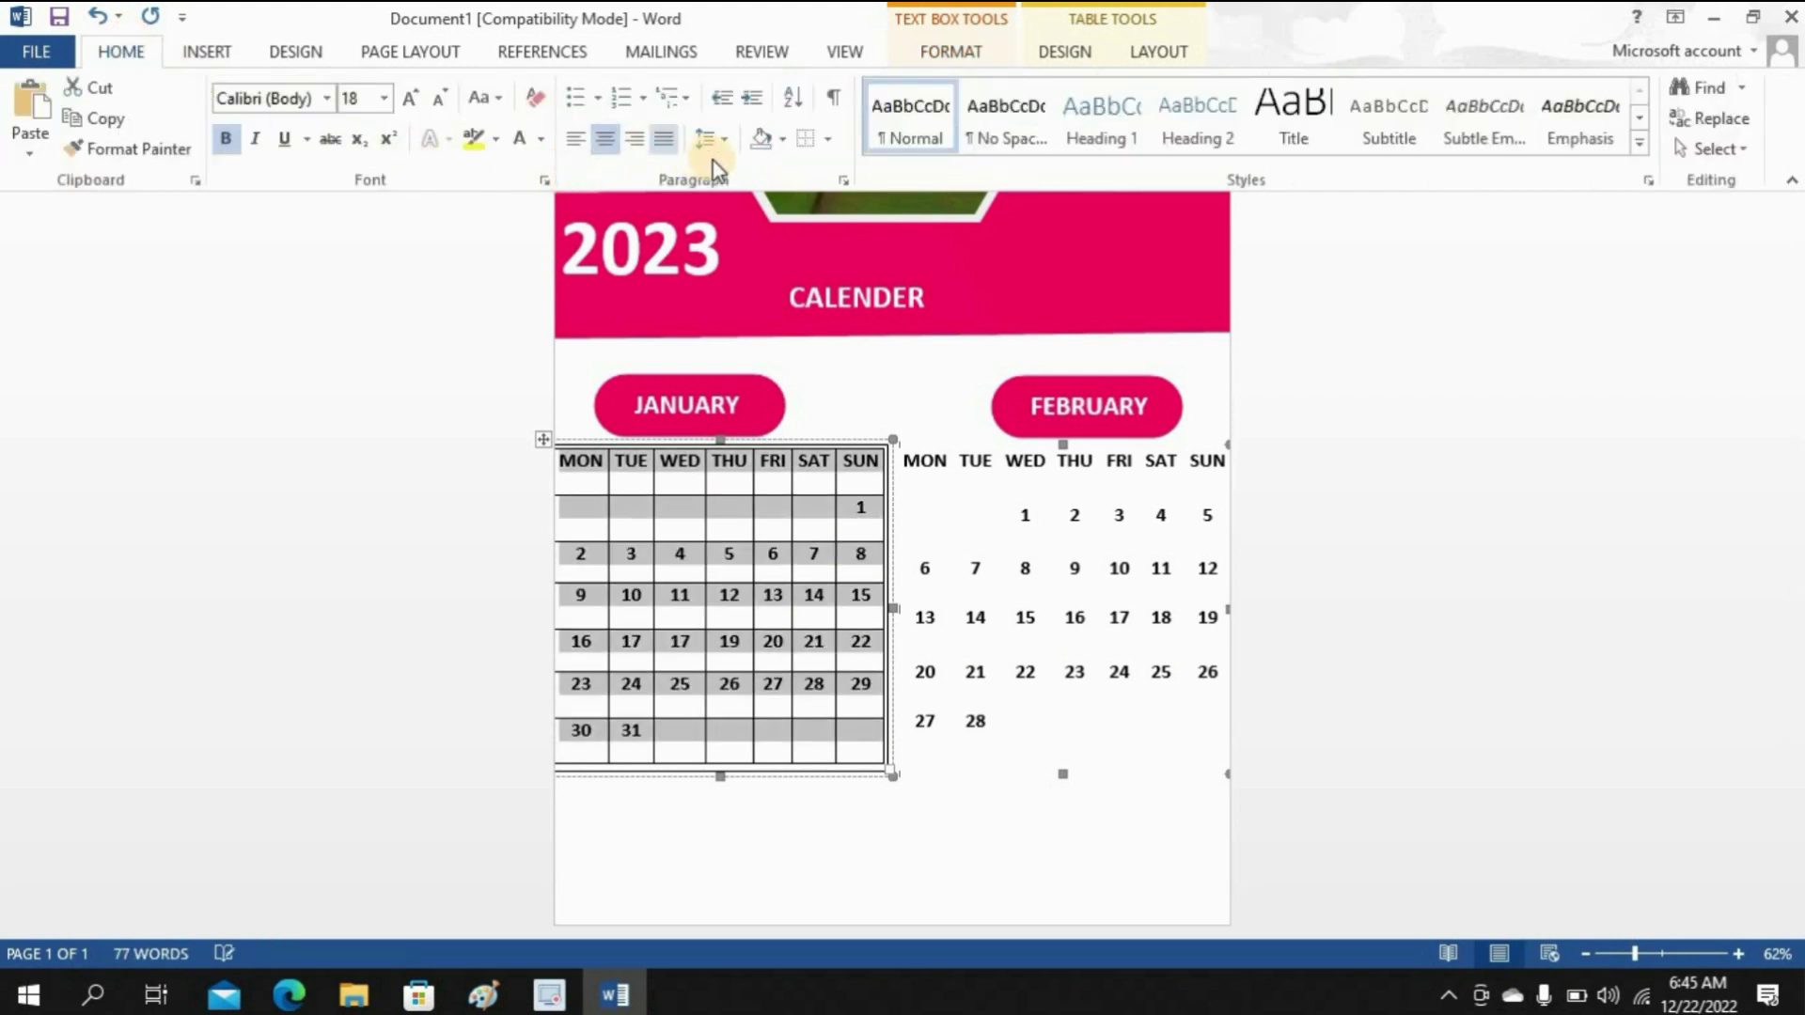
click(804, 141)
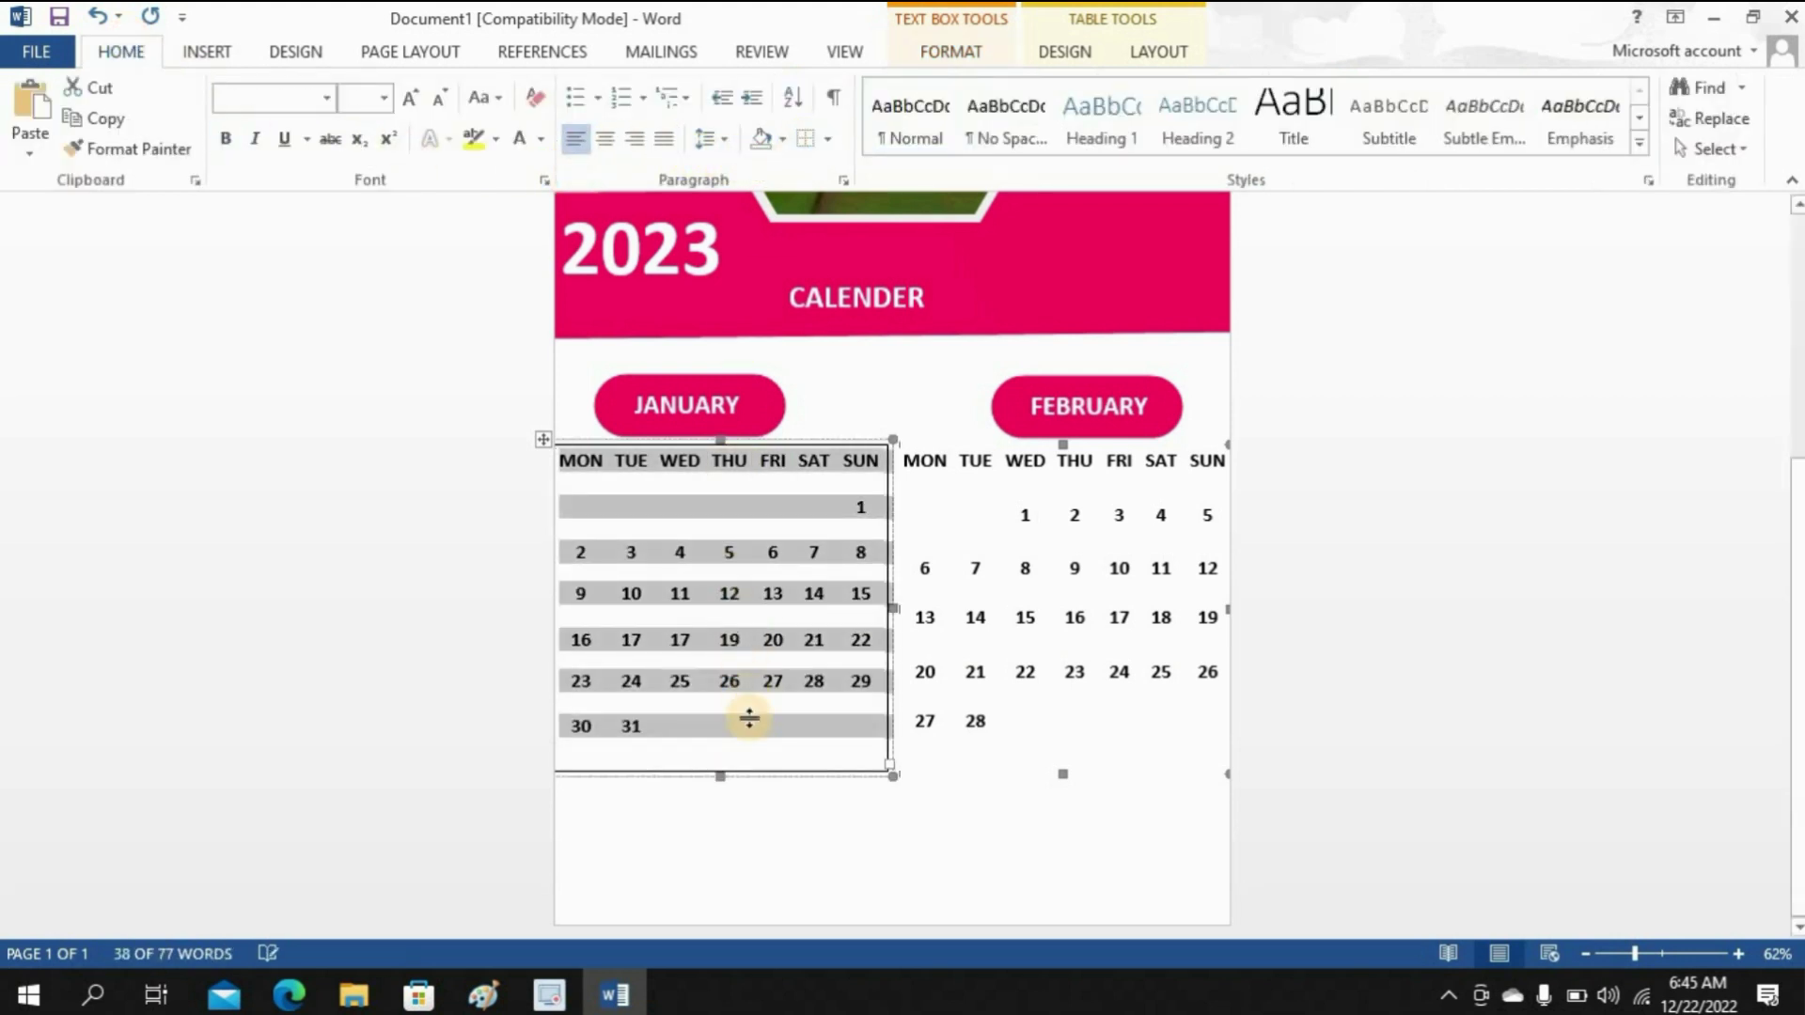
Step: Remove the outline of the text box around the January table
double_click(752, 778)
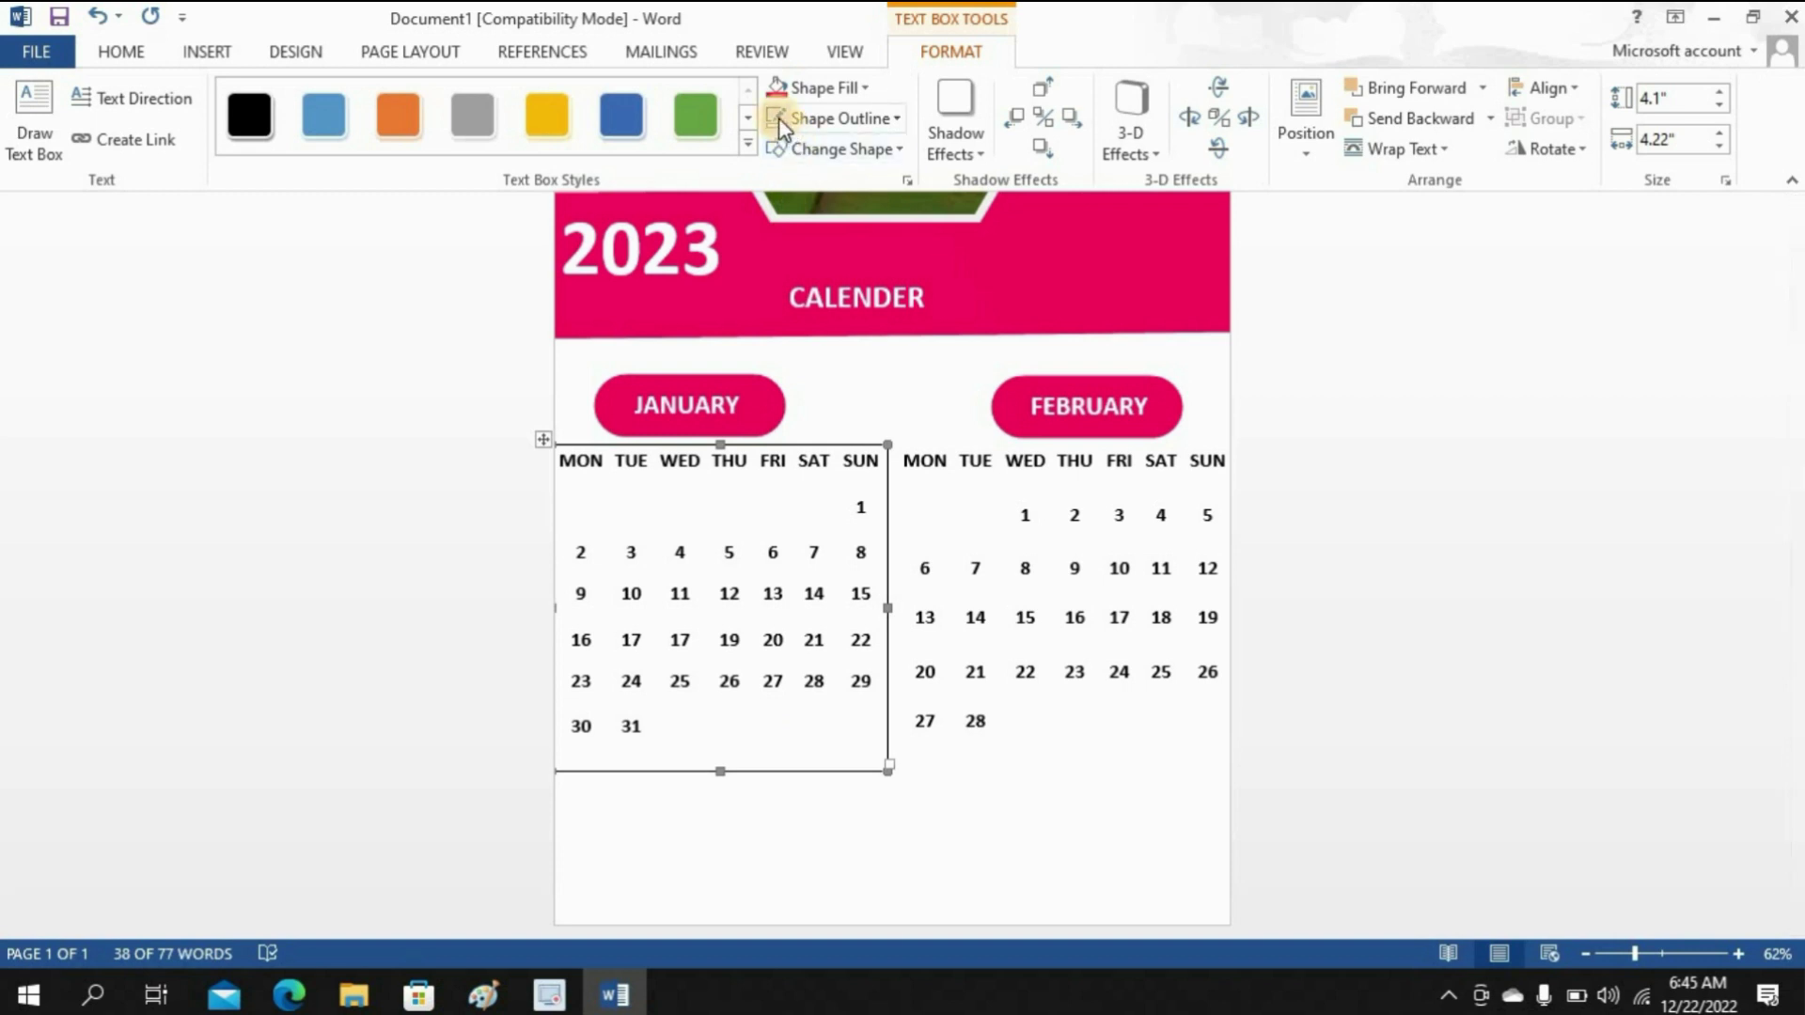
click(779, 117)
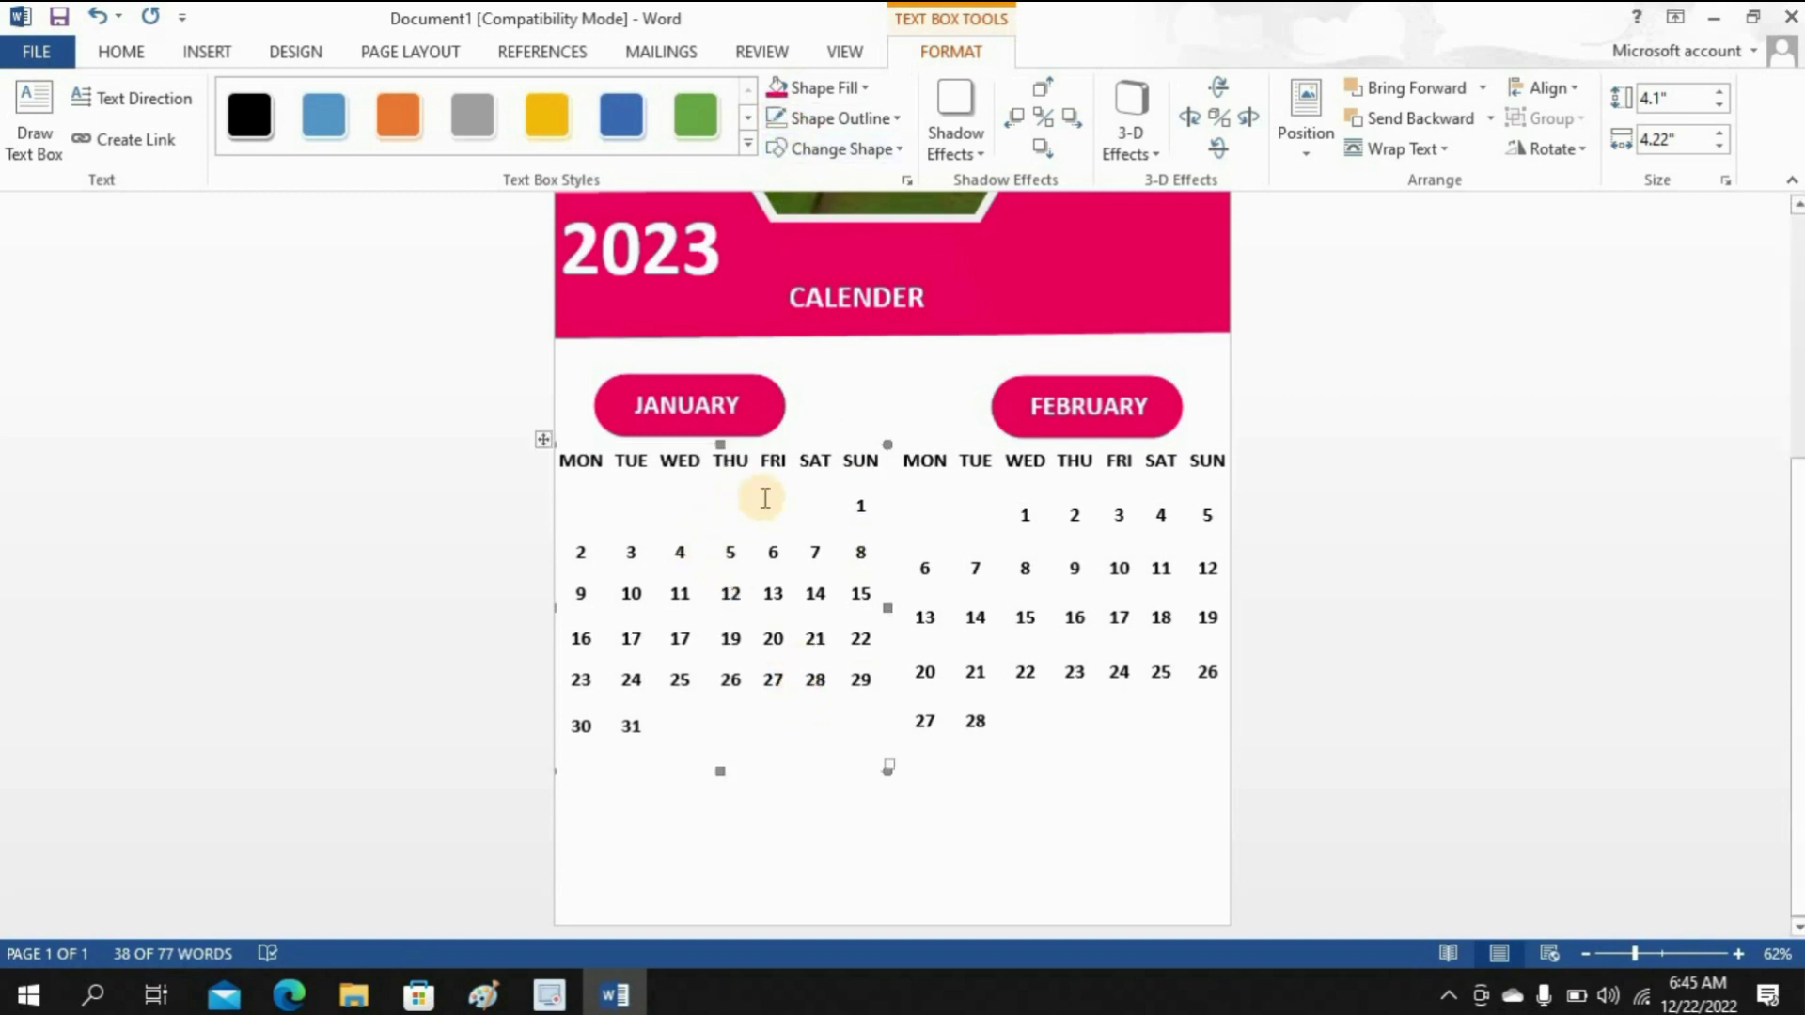
Step: Shade the Saturday and Sunday cells of the January table pink, from the heading row through the 28 and 29 row
drag(811, 461, 863, 679)
click(757, 404)
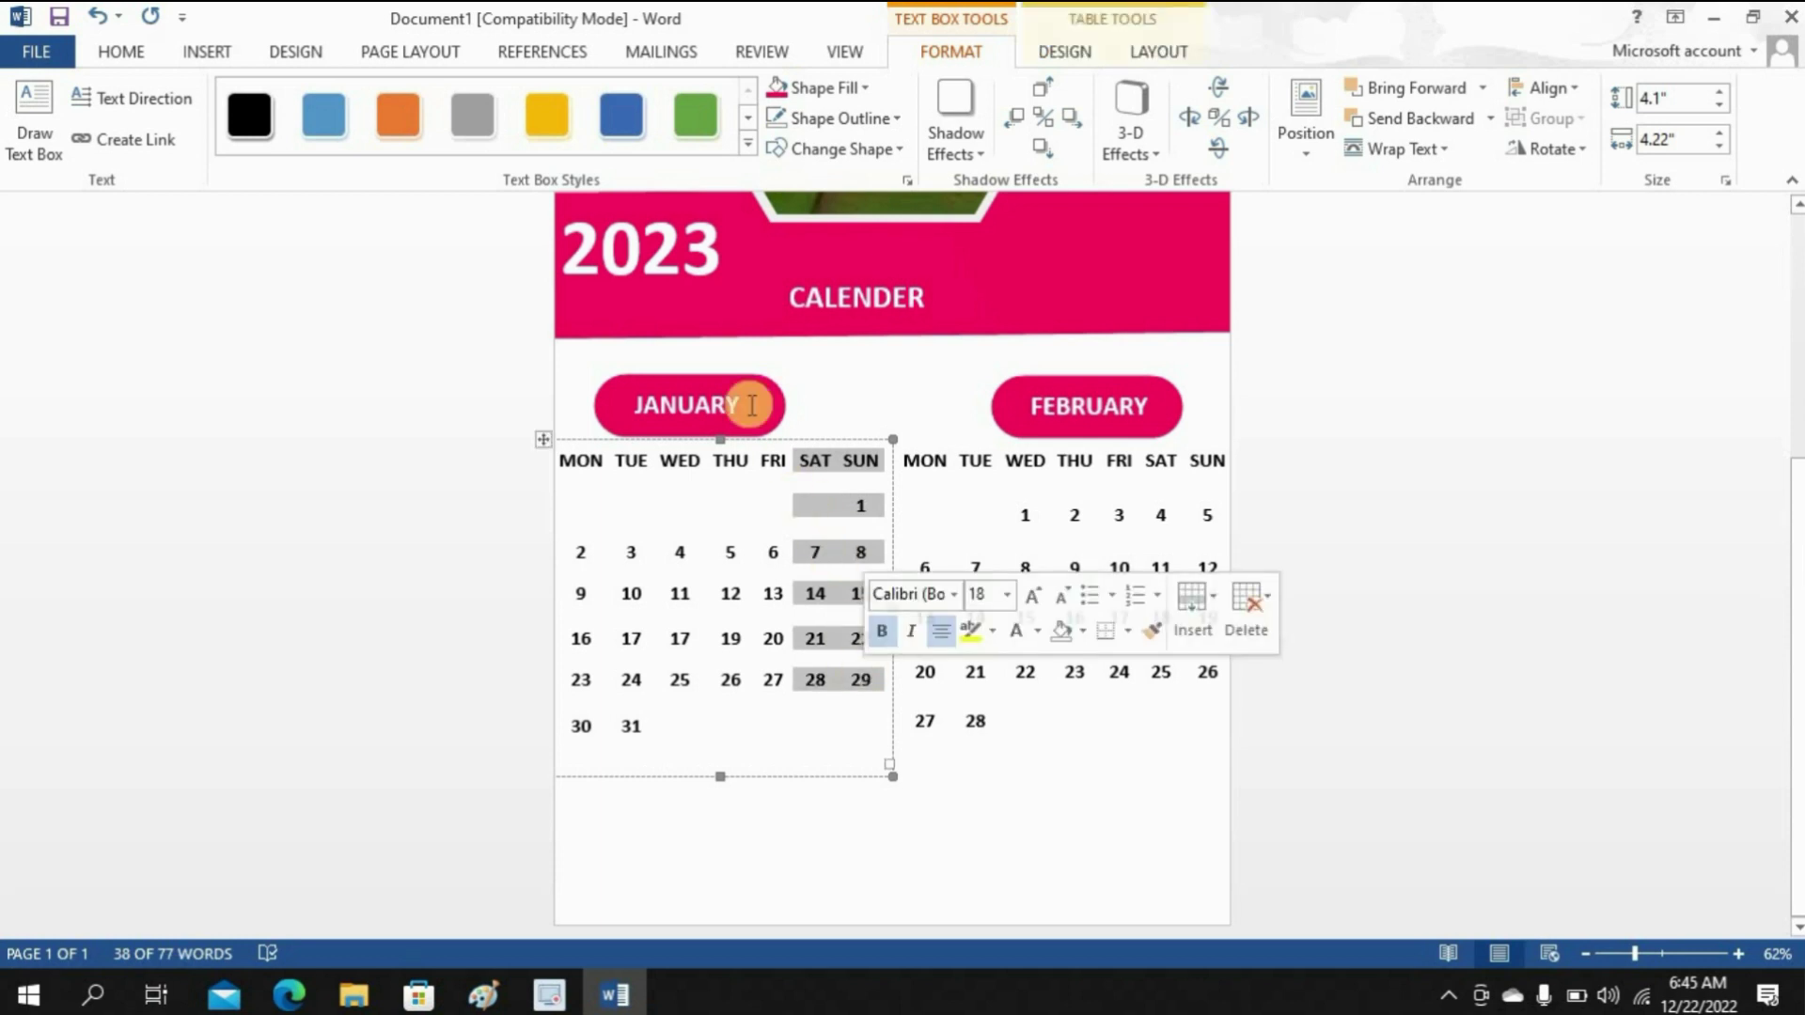
click(121, 51)
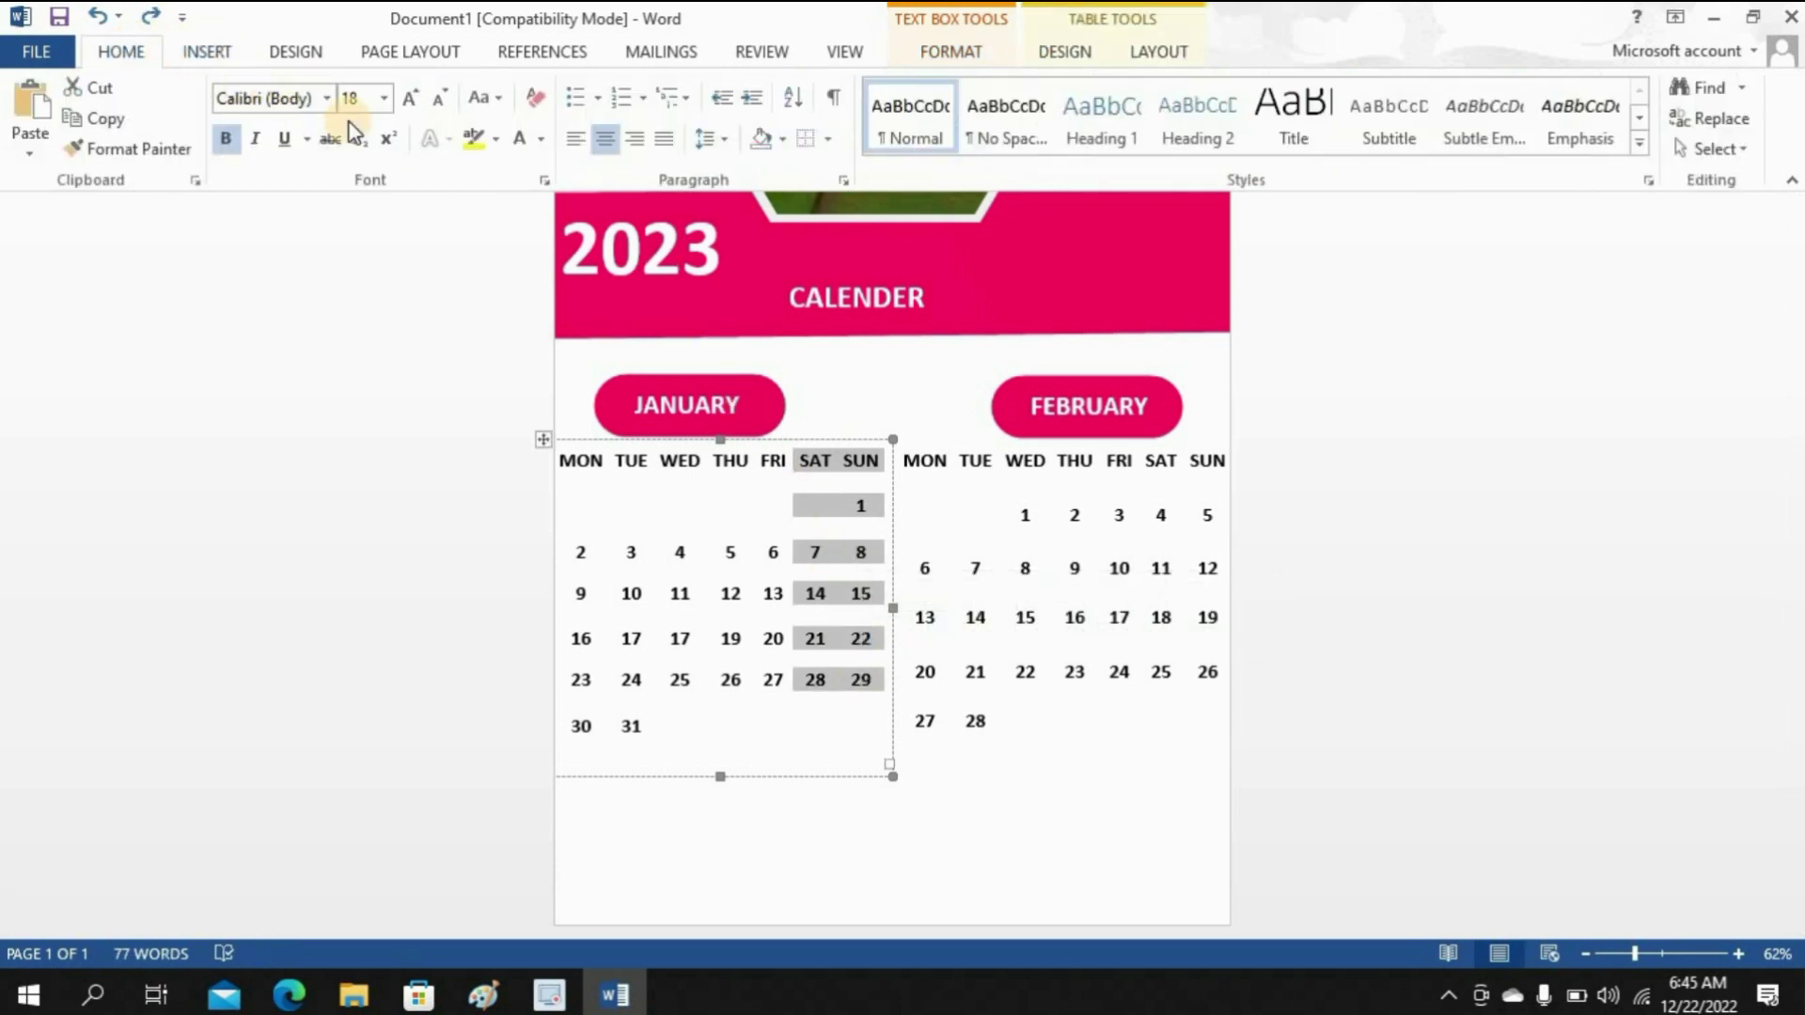
click(781, 141)
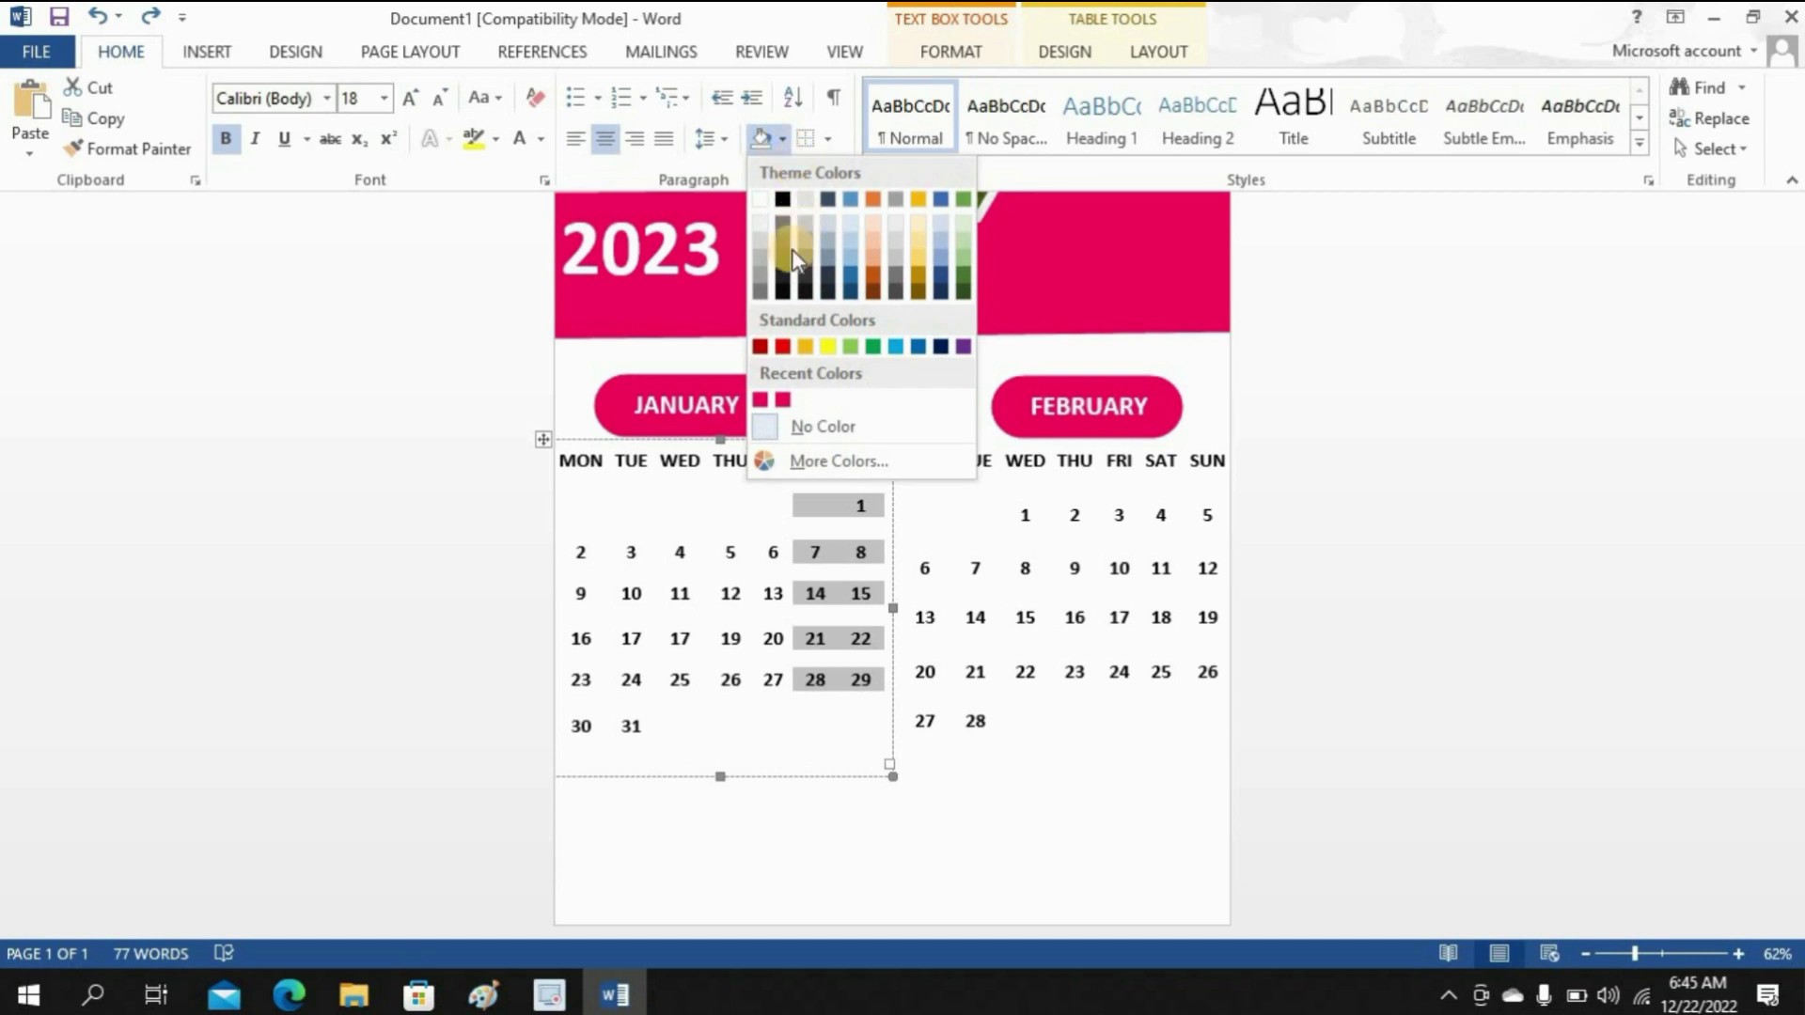
click(777, 397)
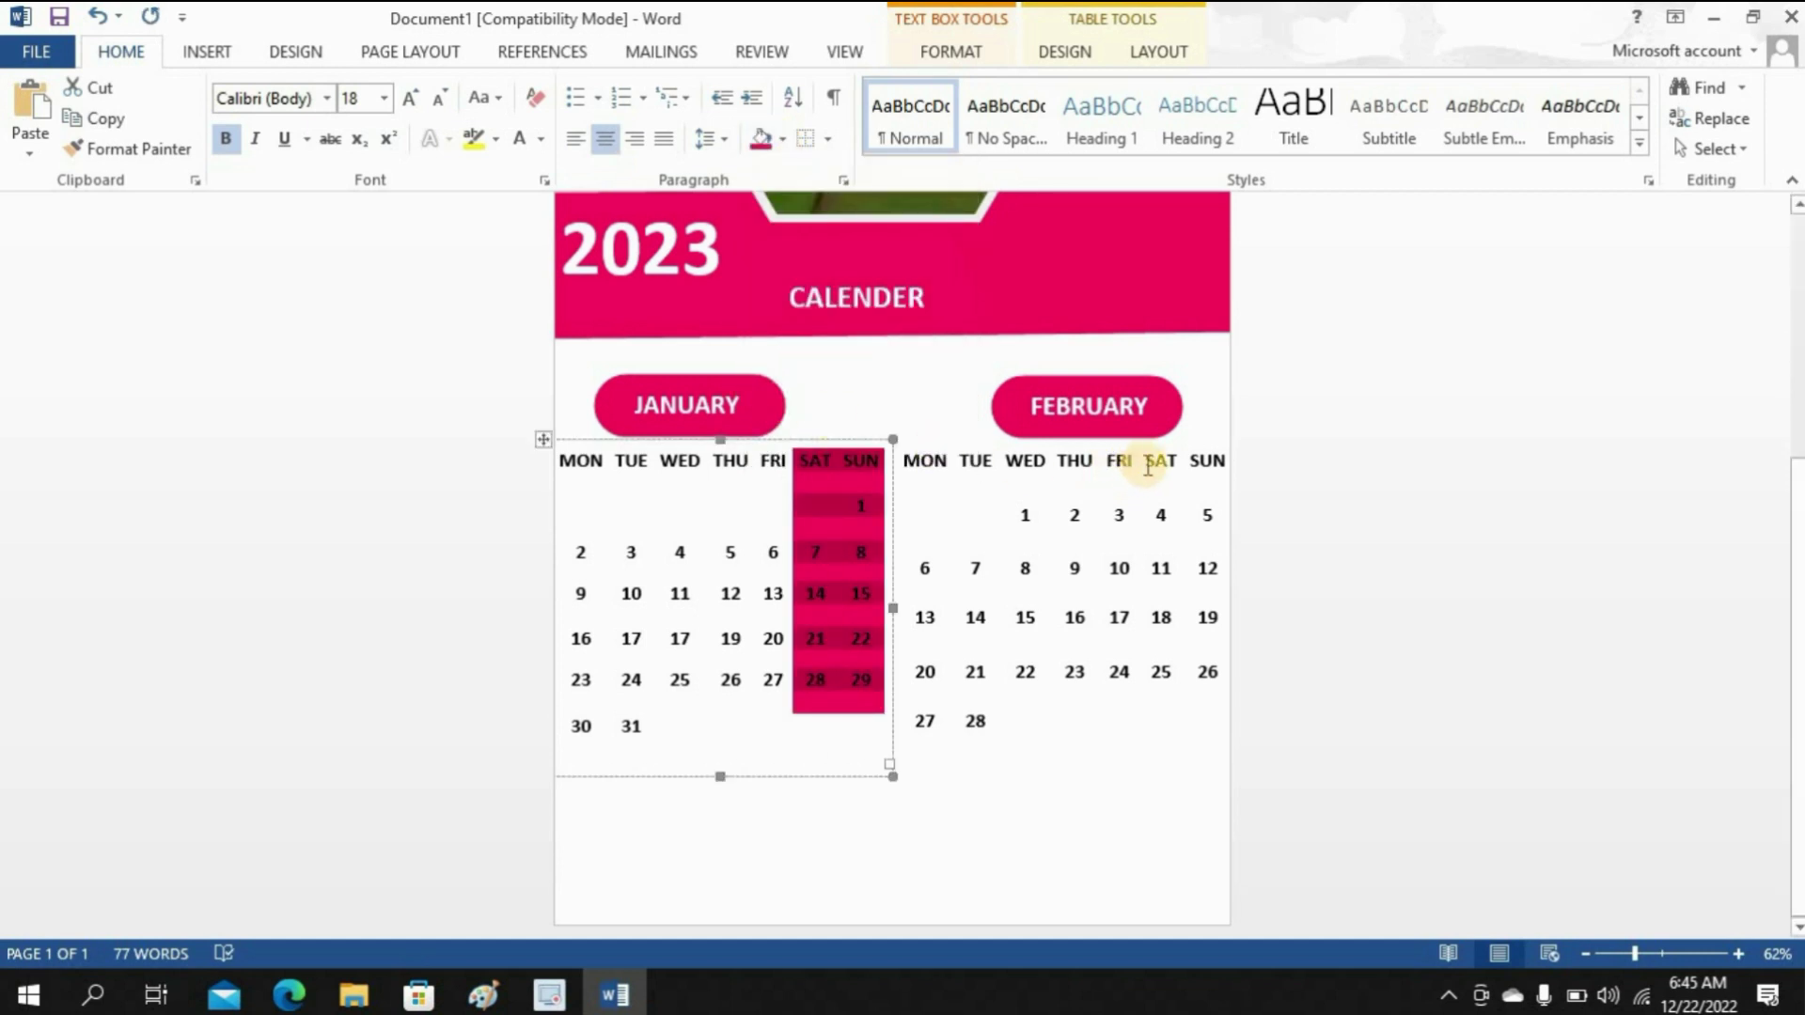
Step: Apply the same pink shading to the February table's Saturday and Sunday cells, from the heading row through 25 and 26
drag(1163, 465, 1197, 617)
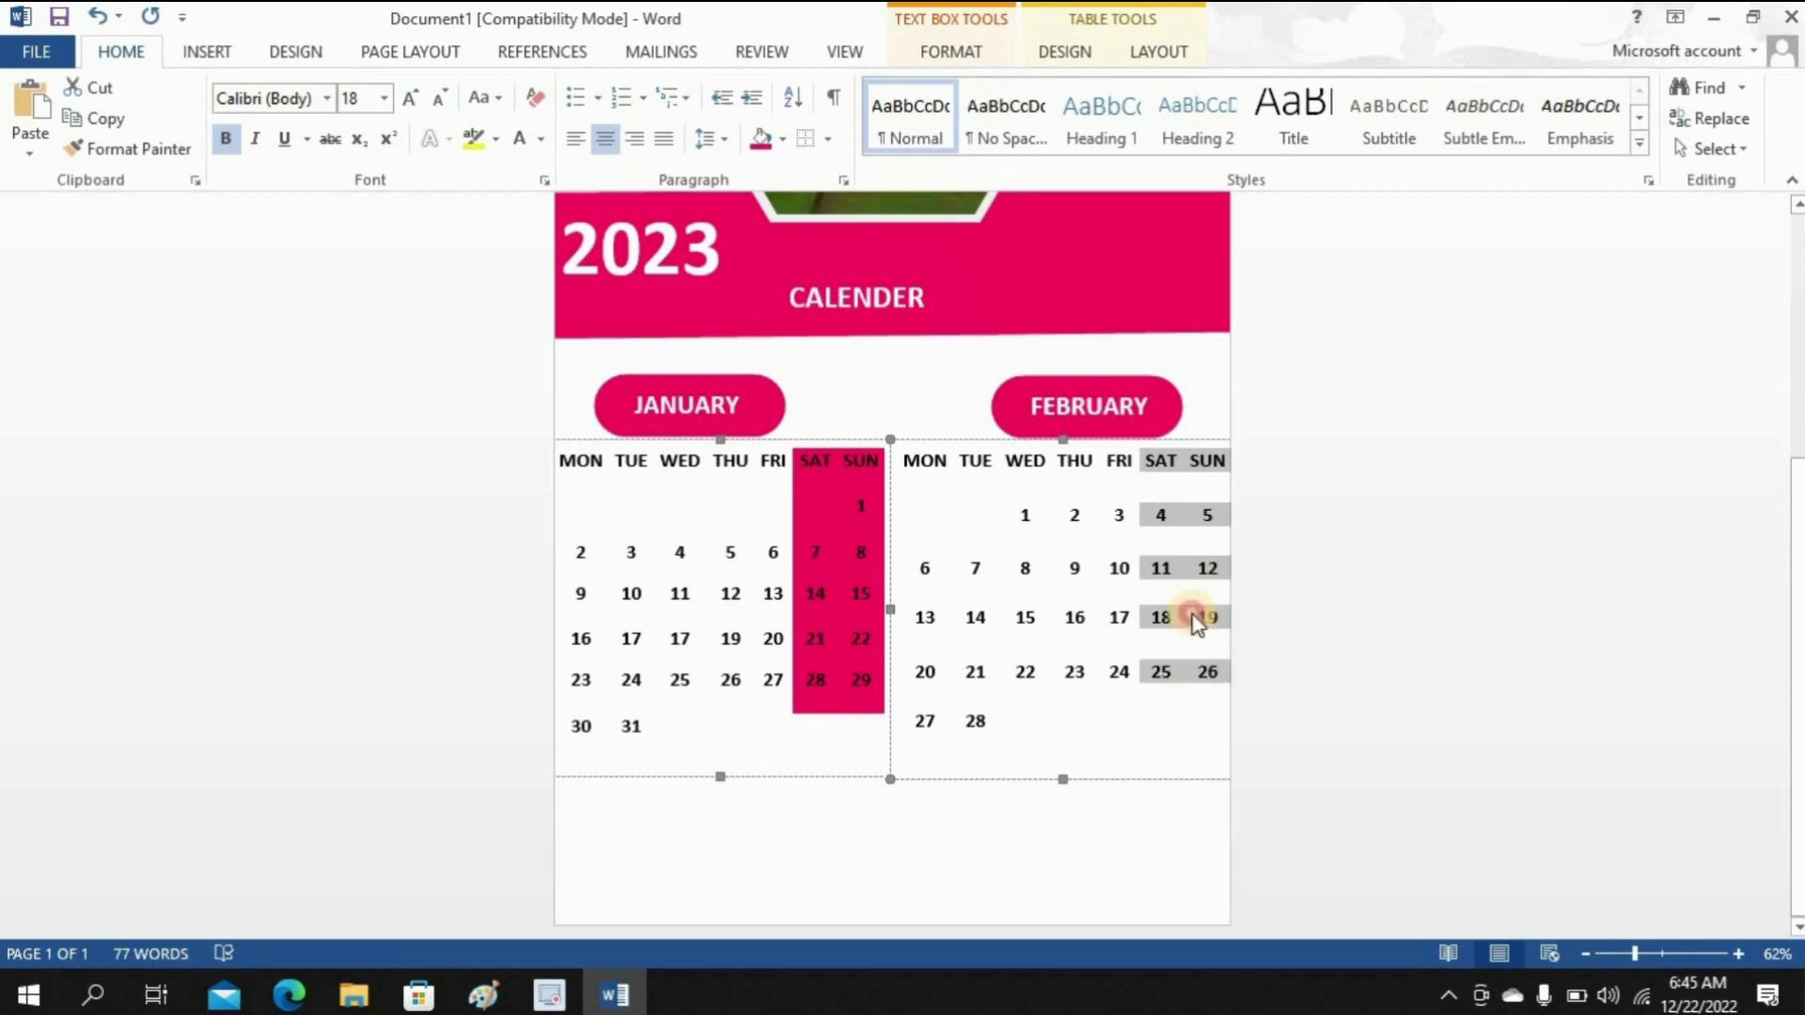
click(760, 138)
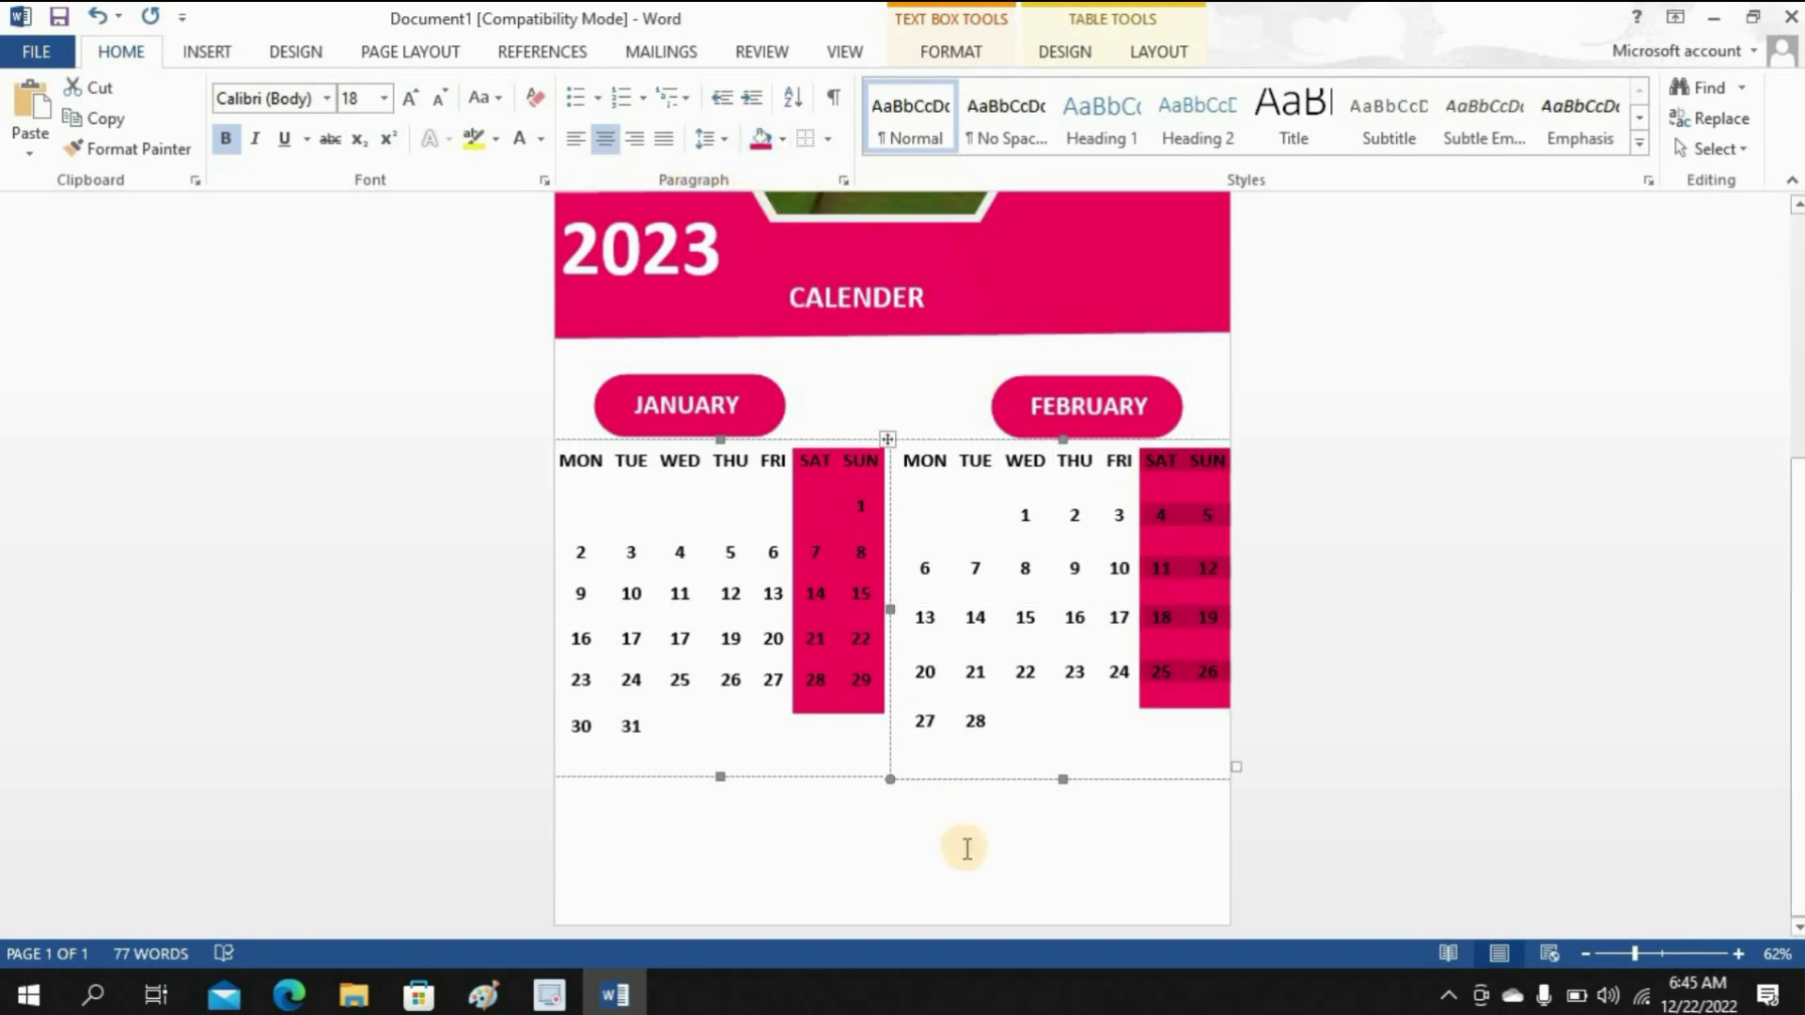
click(753, 852)
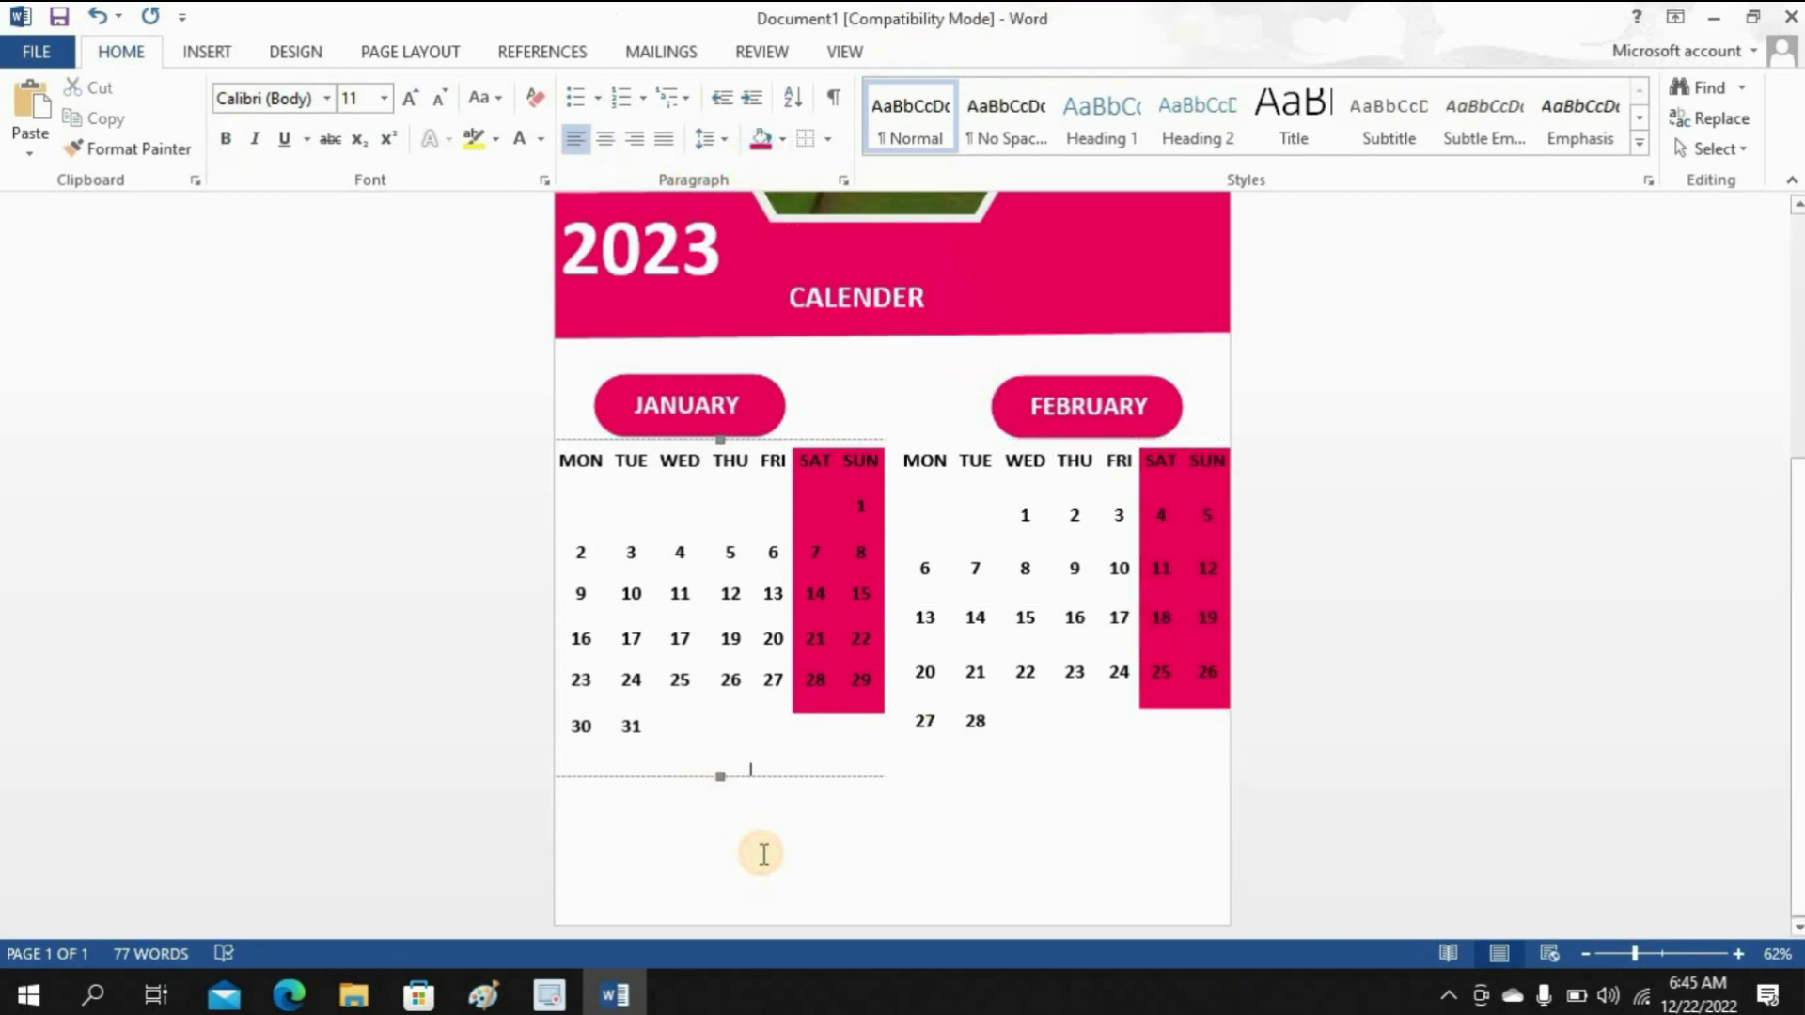
Step: Draw a rectangle about 8.13" wide and 0.72" high across the foot of the page, below the date tables
click(206, 52)
click(355, 108)
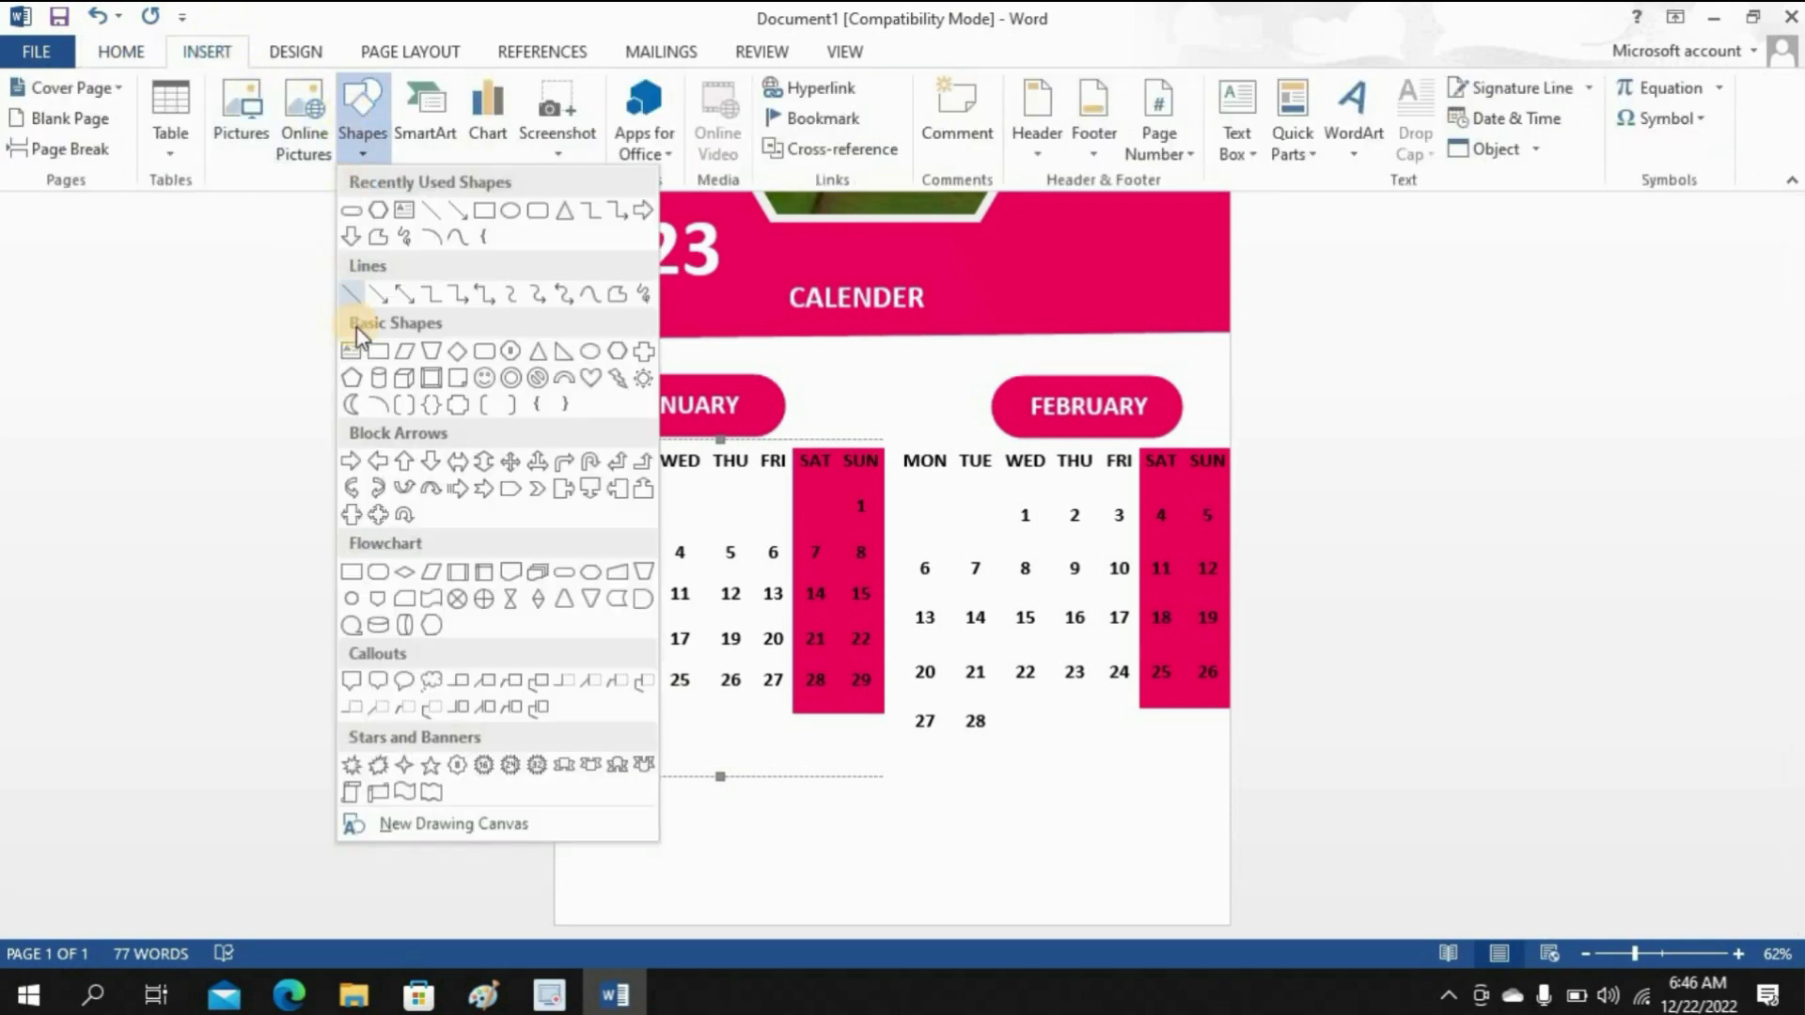
click(479, 211)
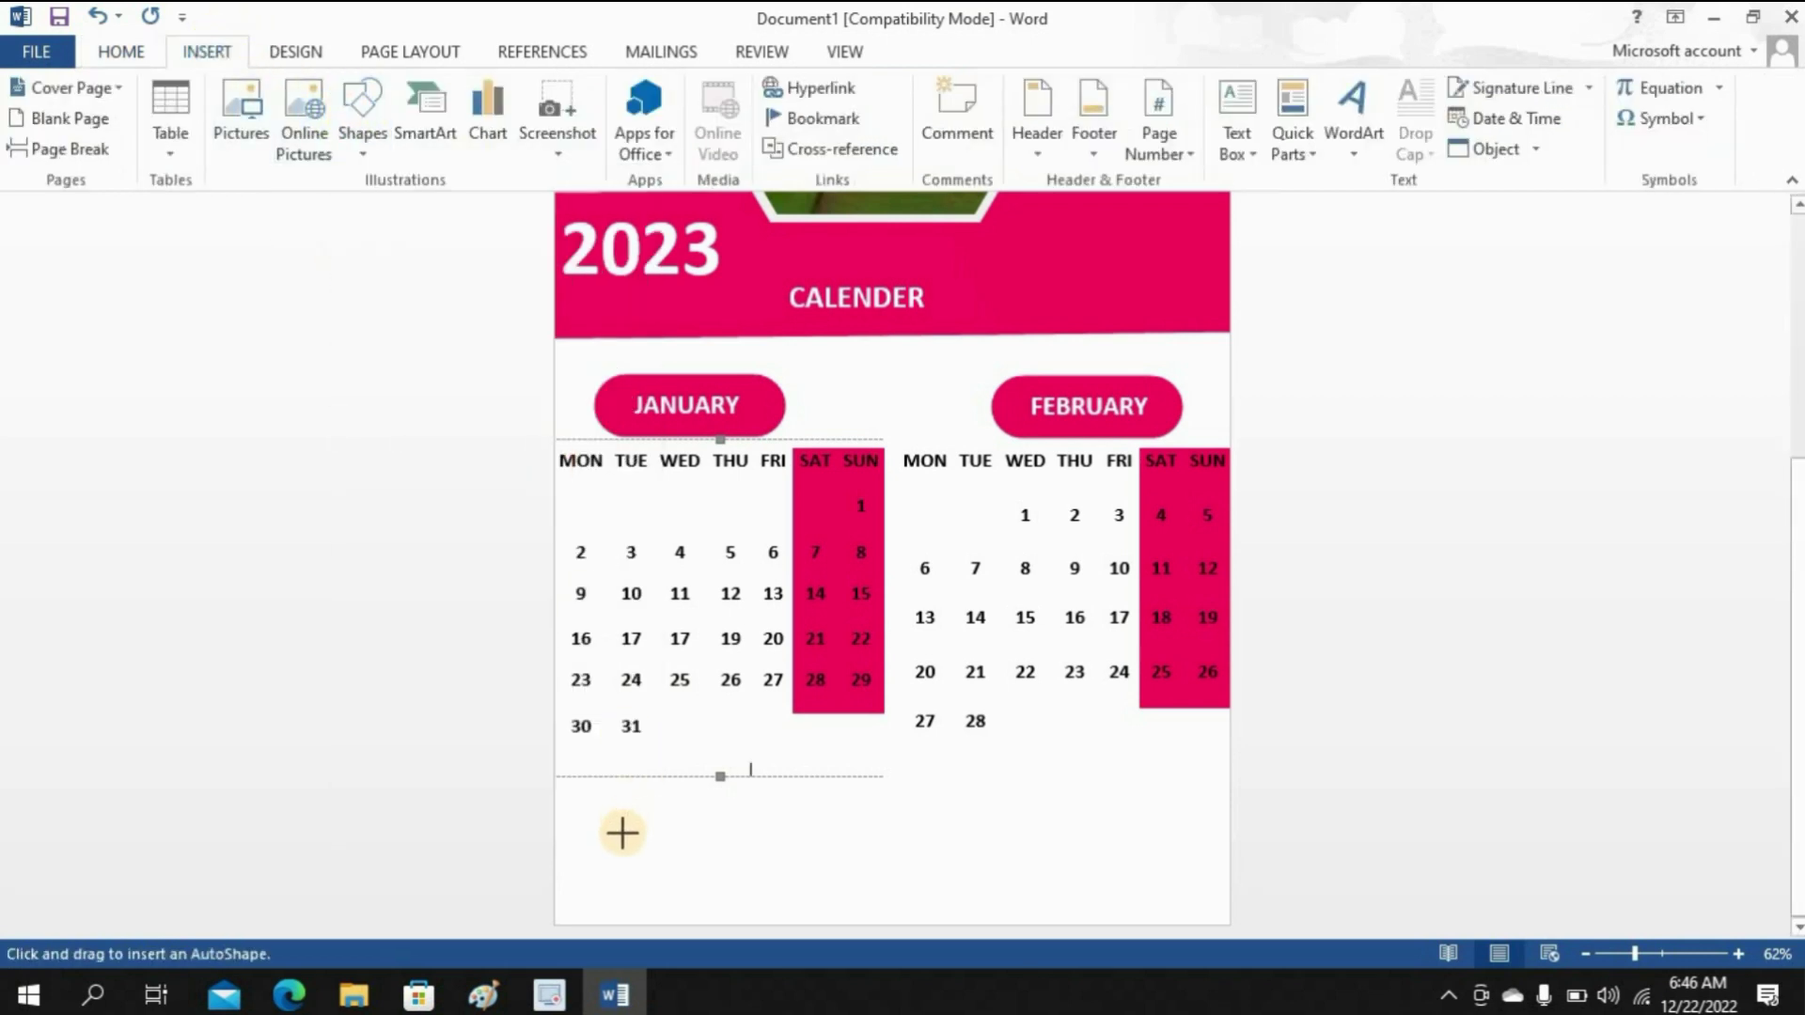
drag(573, 847, 1220, 905)
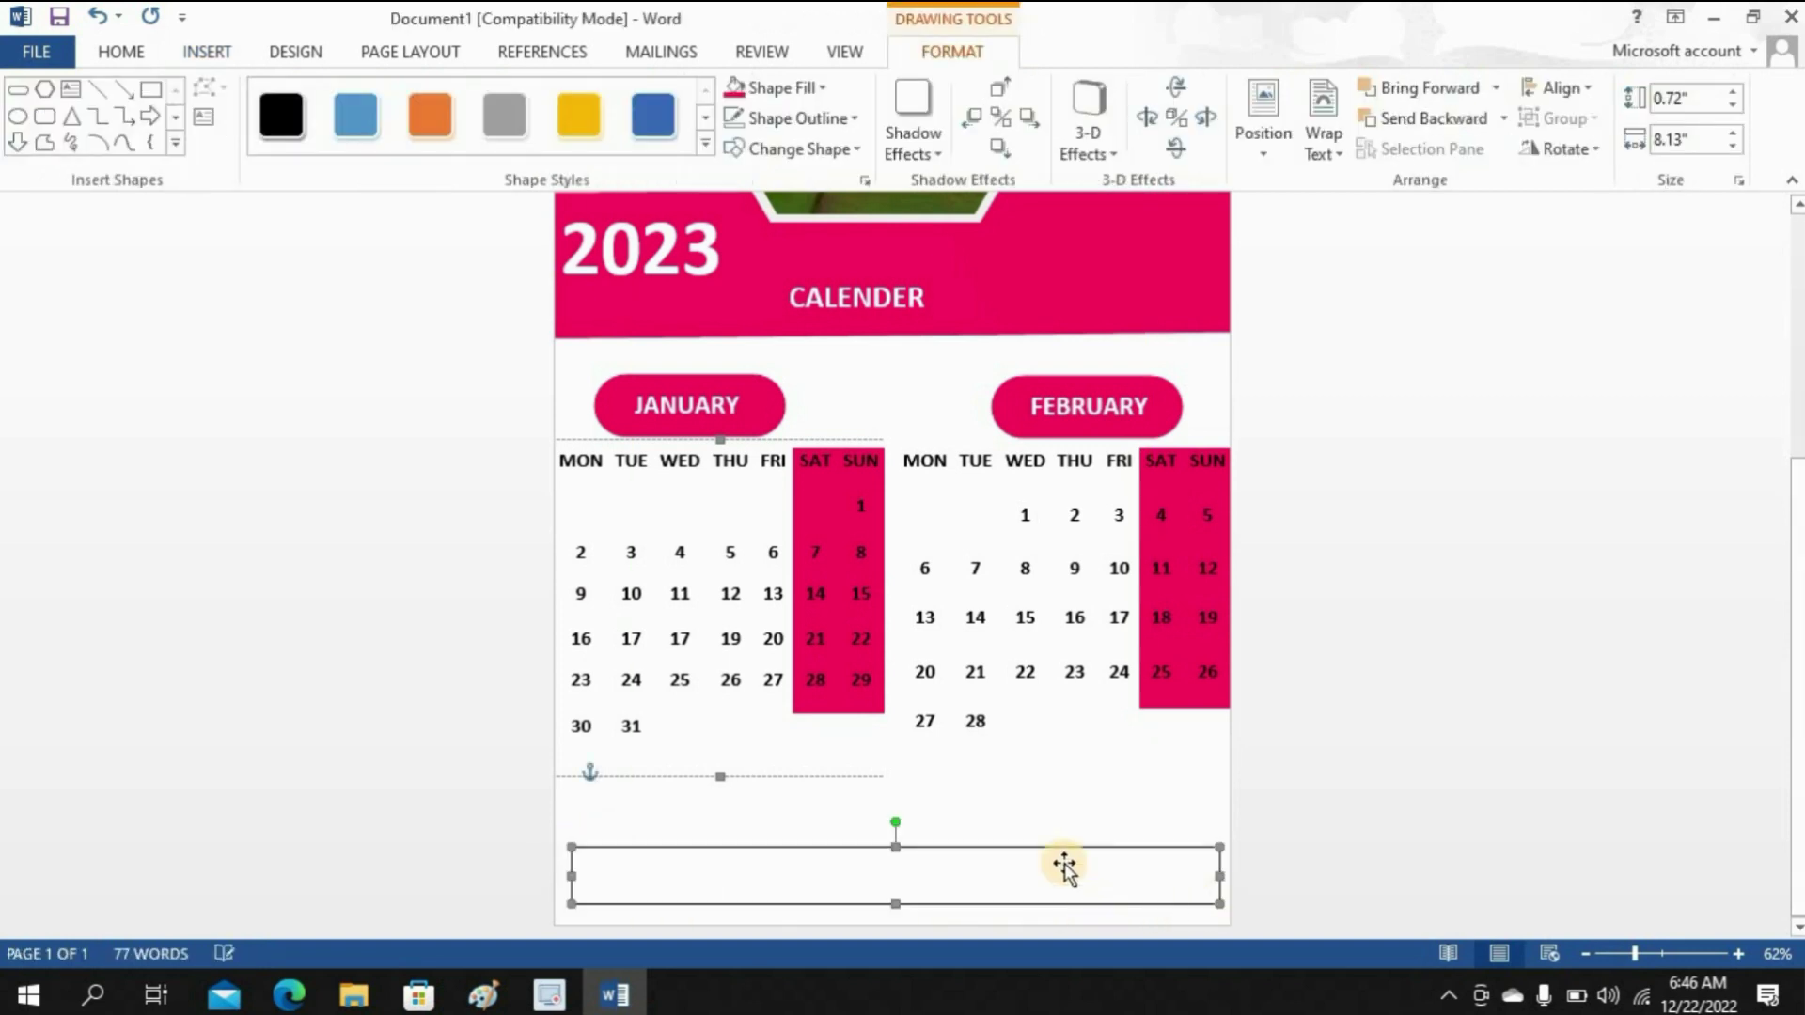
Step: Give the rectangle at the foot of the page the recently used pink as both fill and outline colour
click(768, 89)
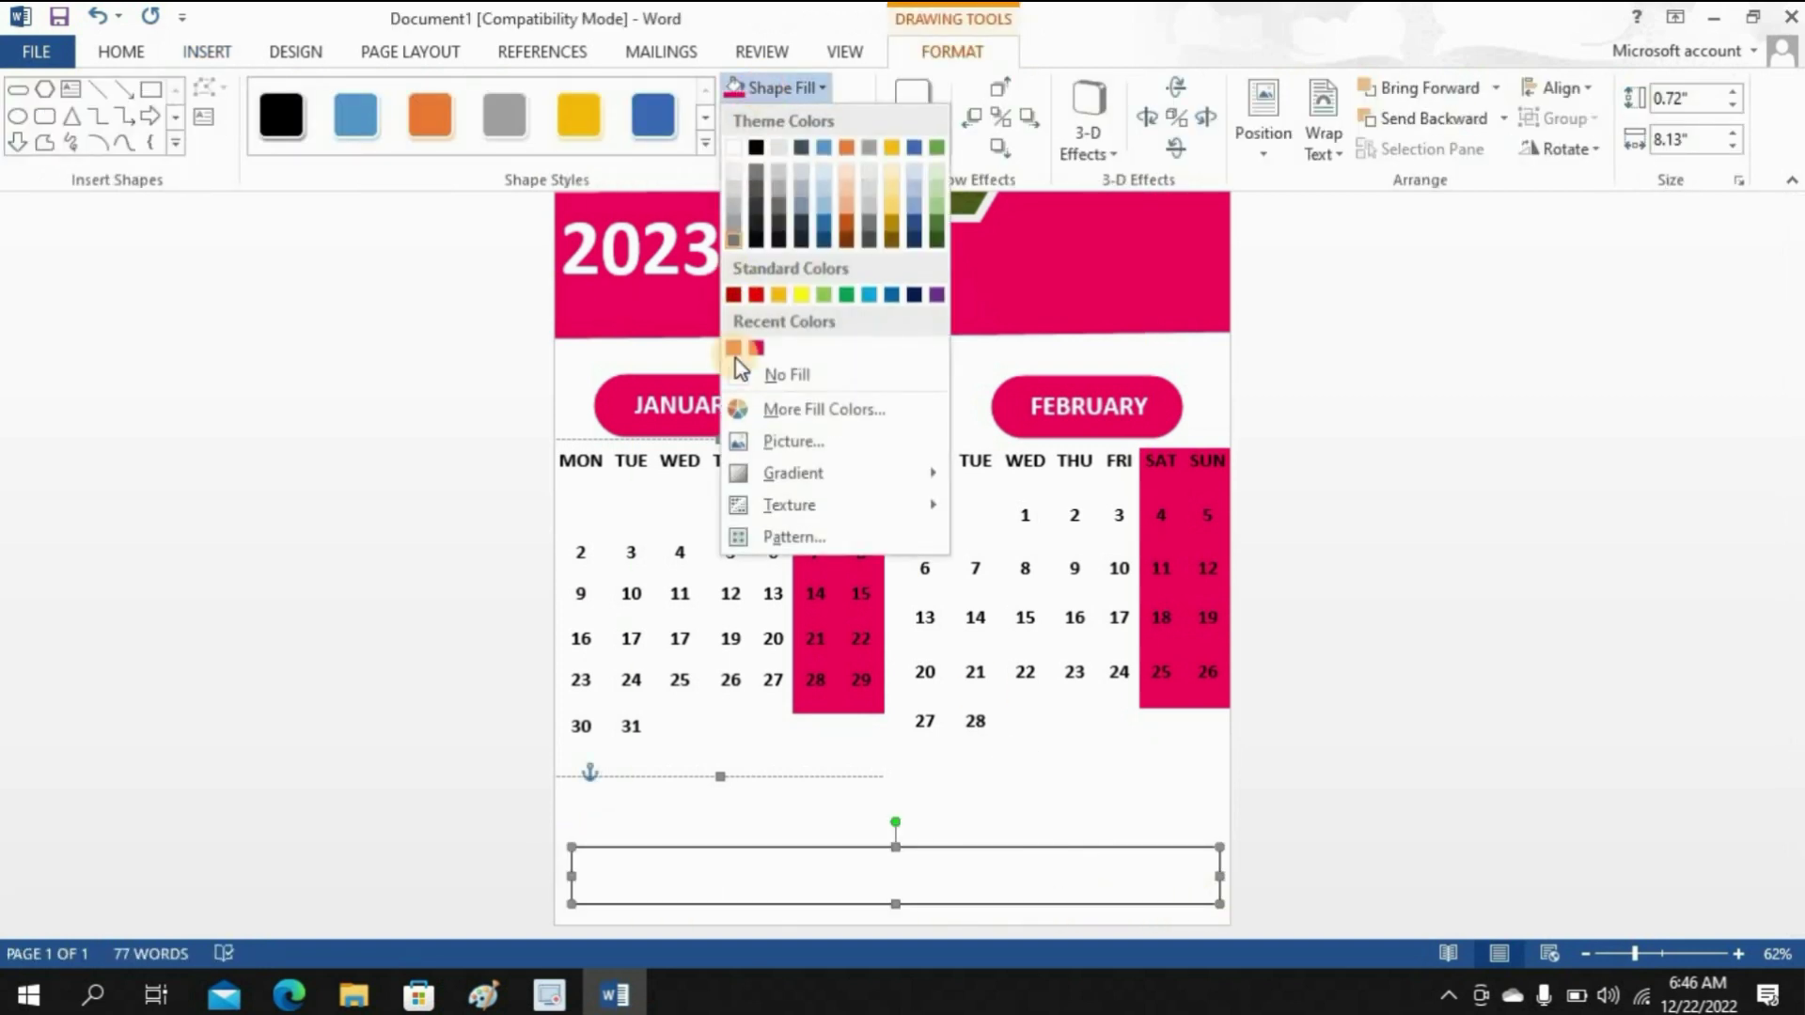
click(735, 349)
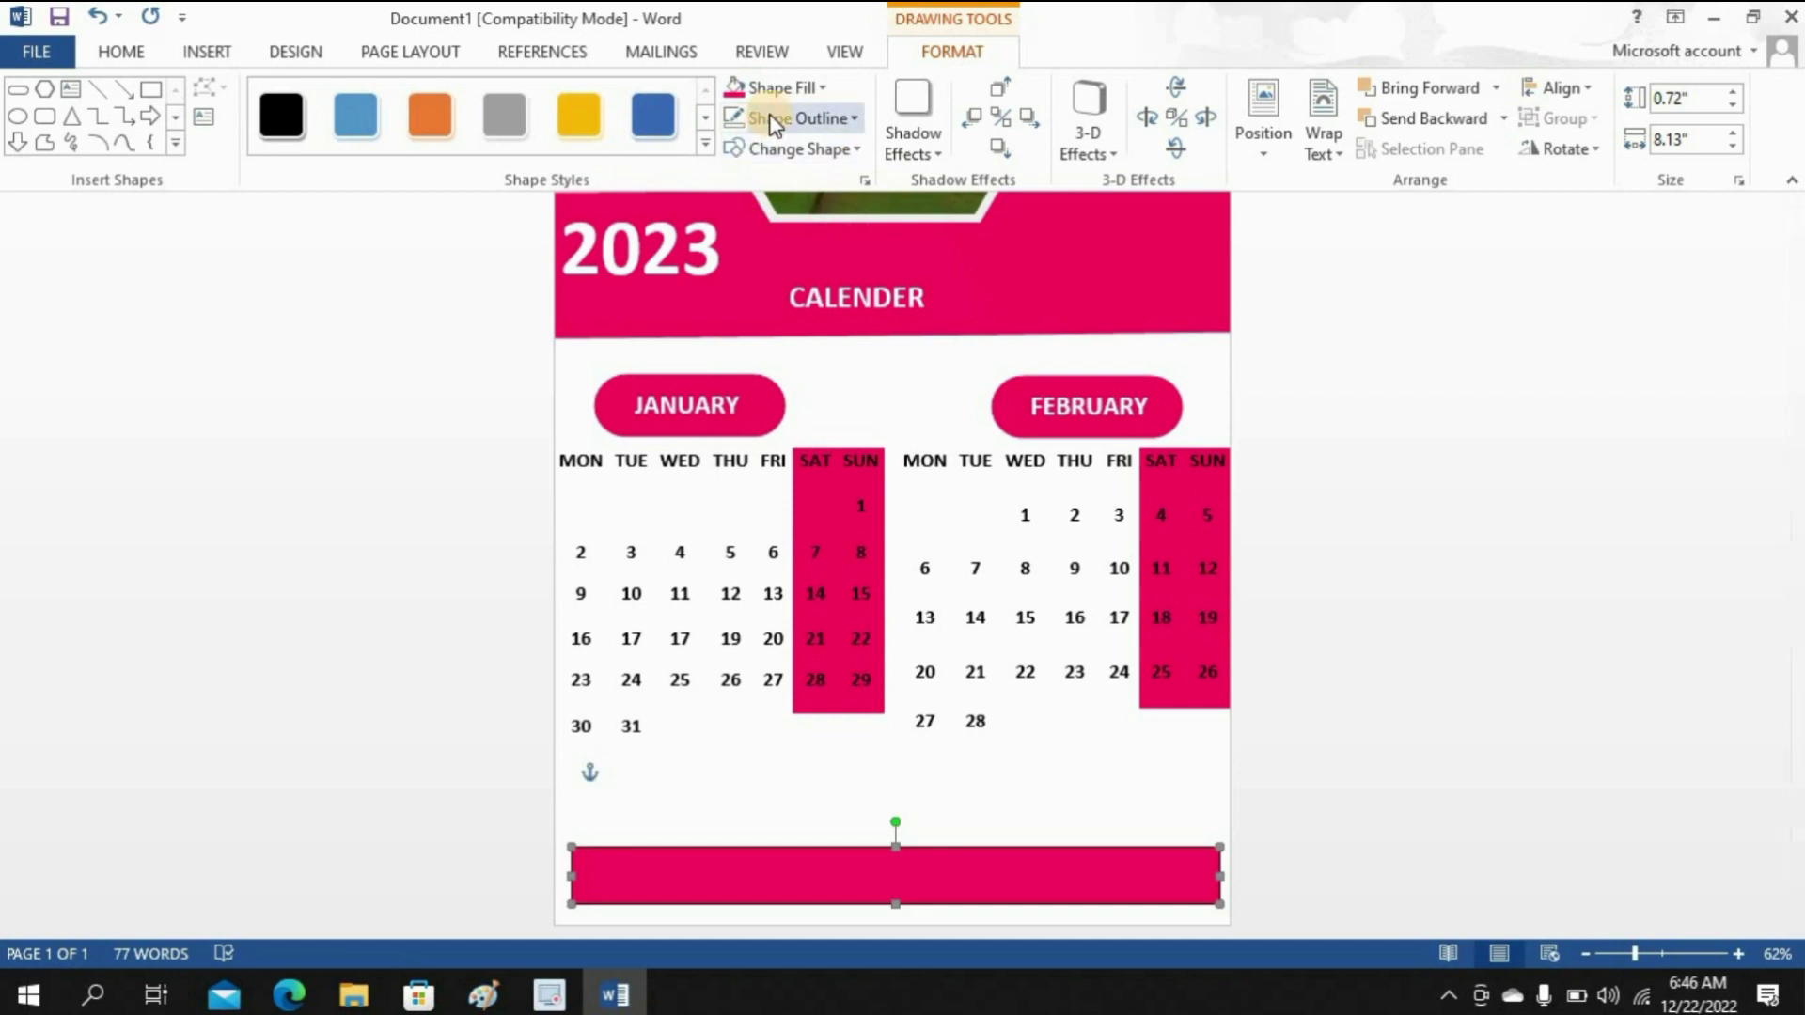
click(806, 118)
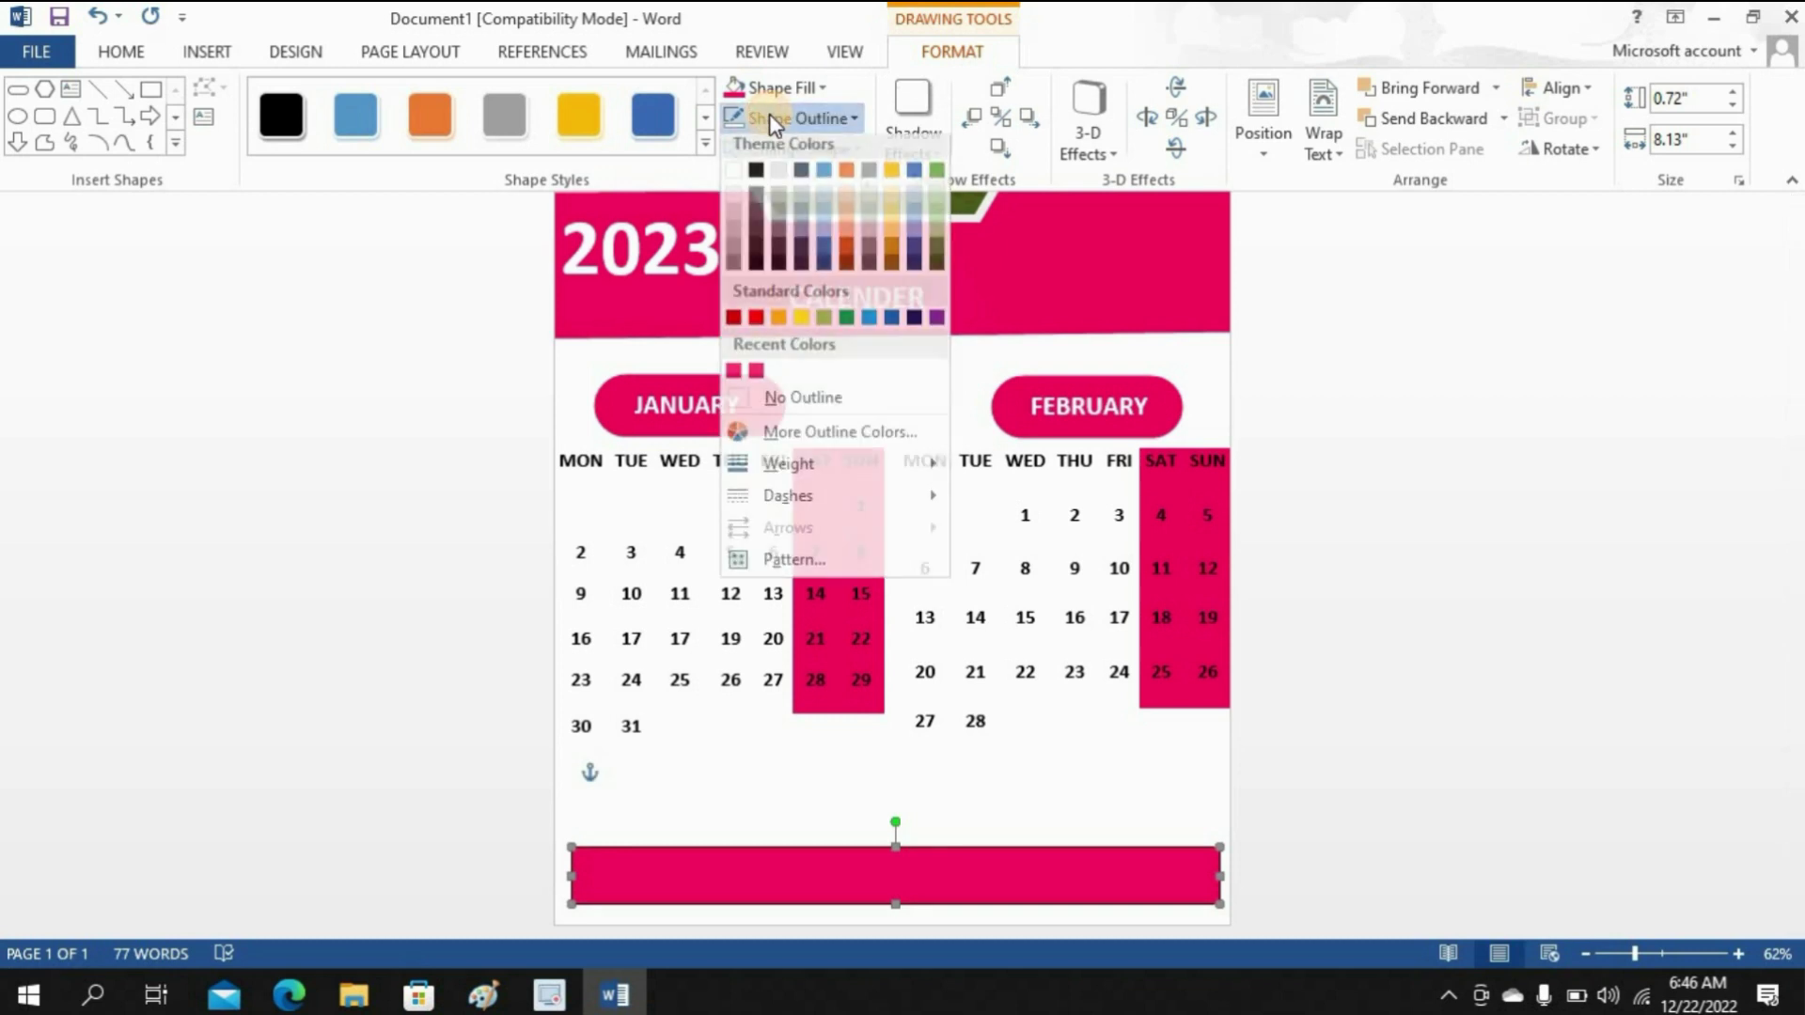
click(733, 380)
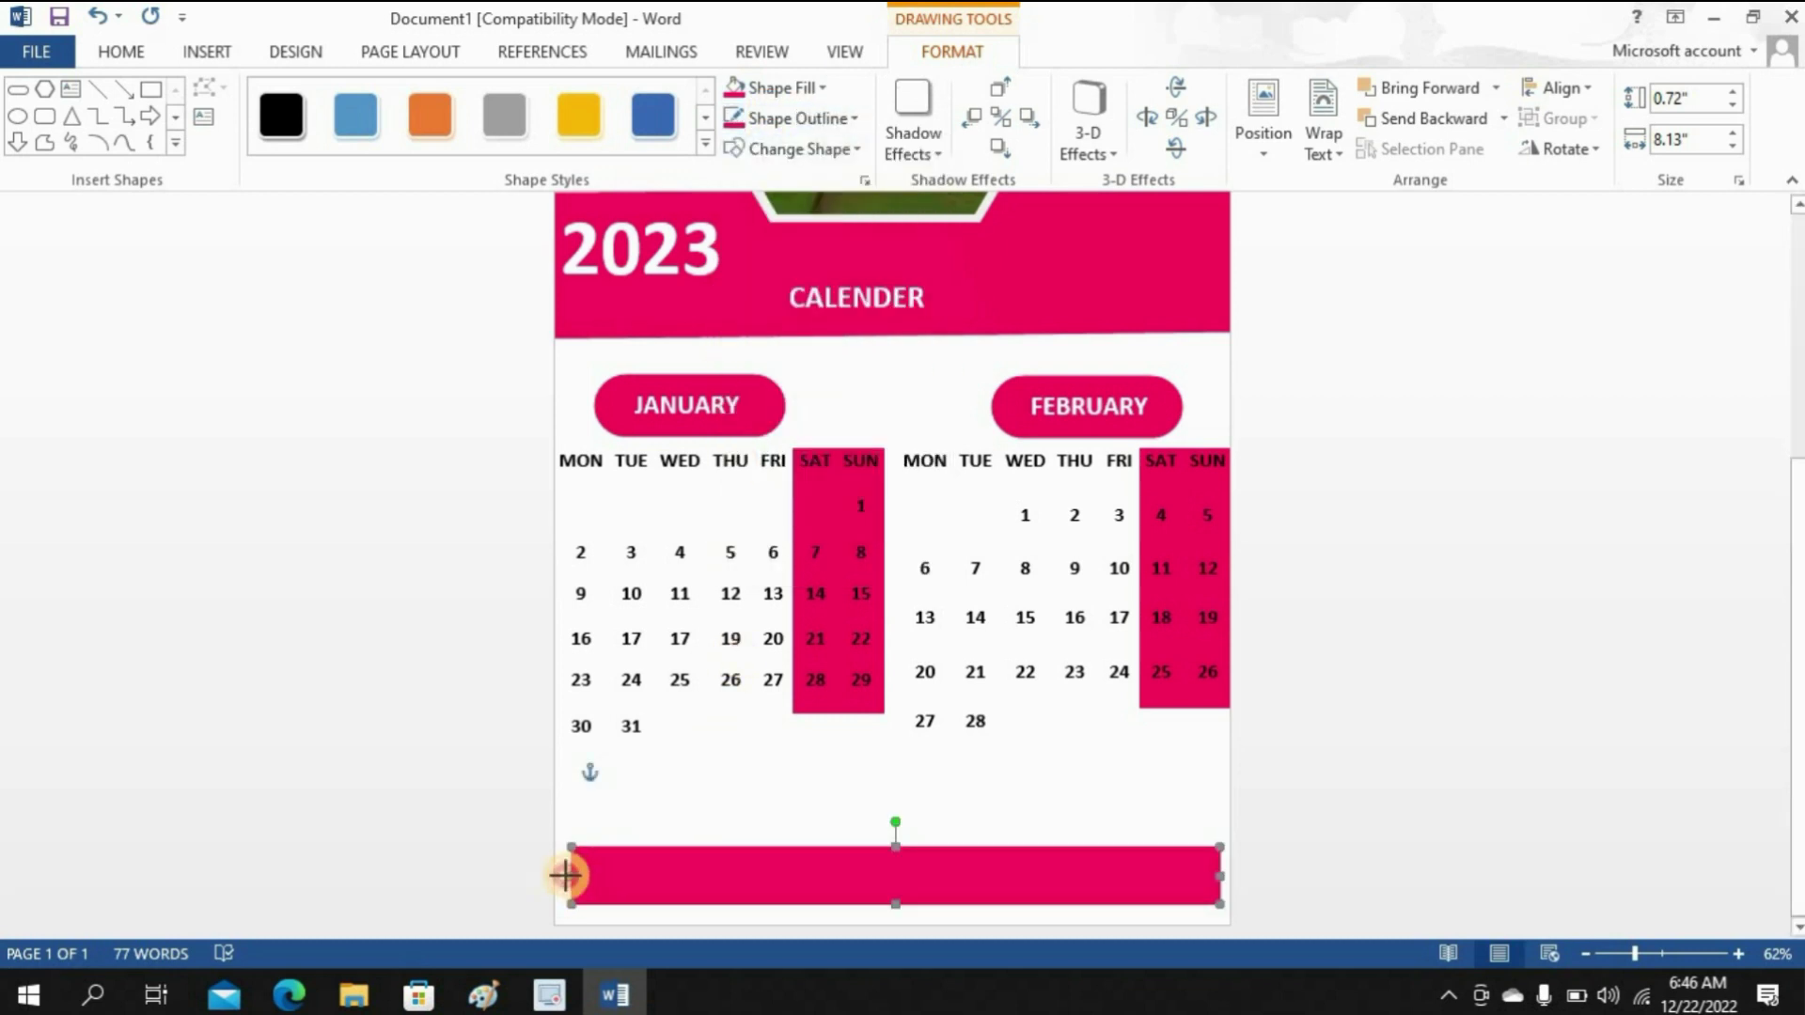
Step: Stretch the pink rectangle to the full page width, about 8.63", and reduce its height to about 0.58"
drag(565, 875, 550, 874)
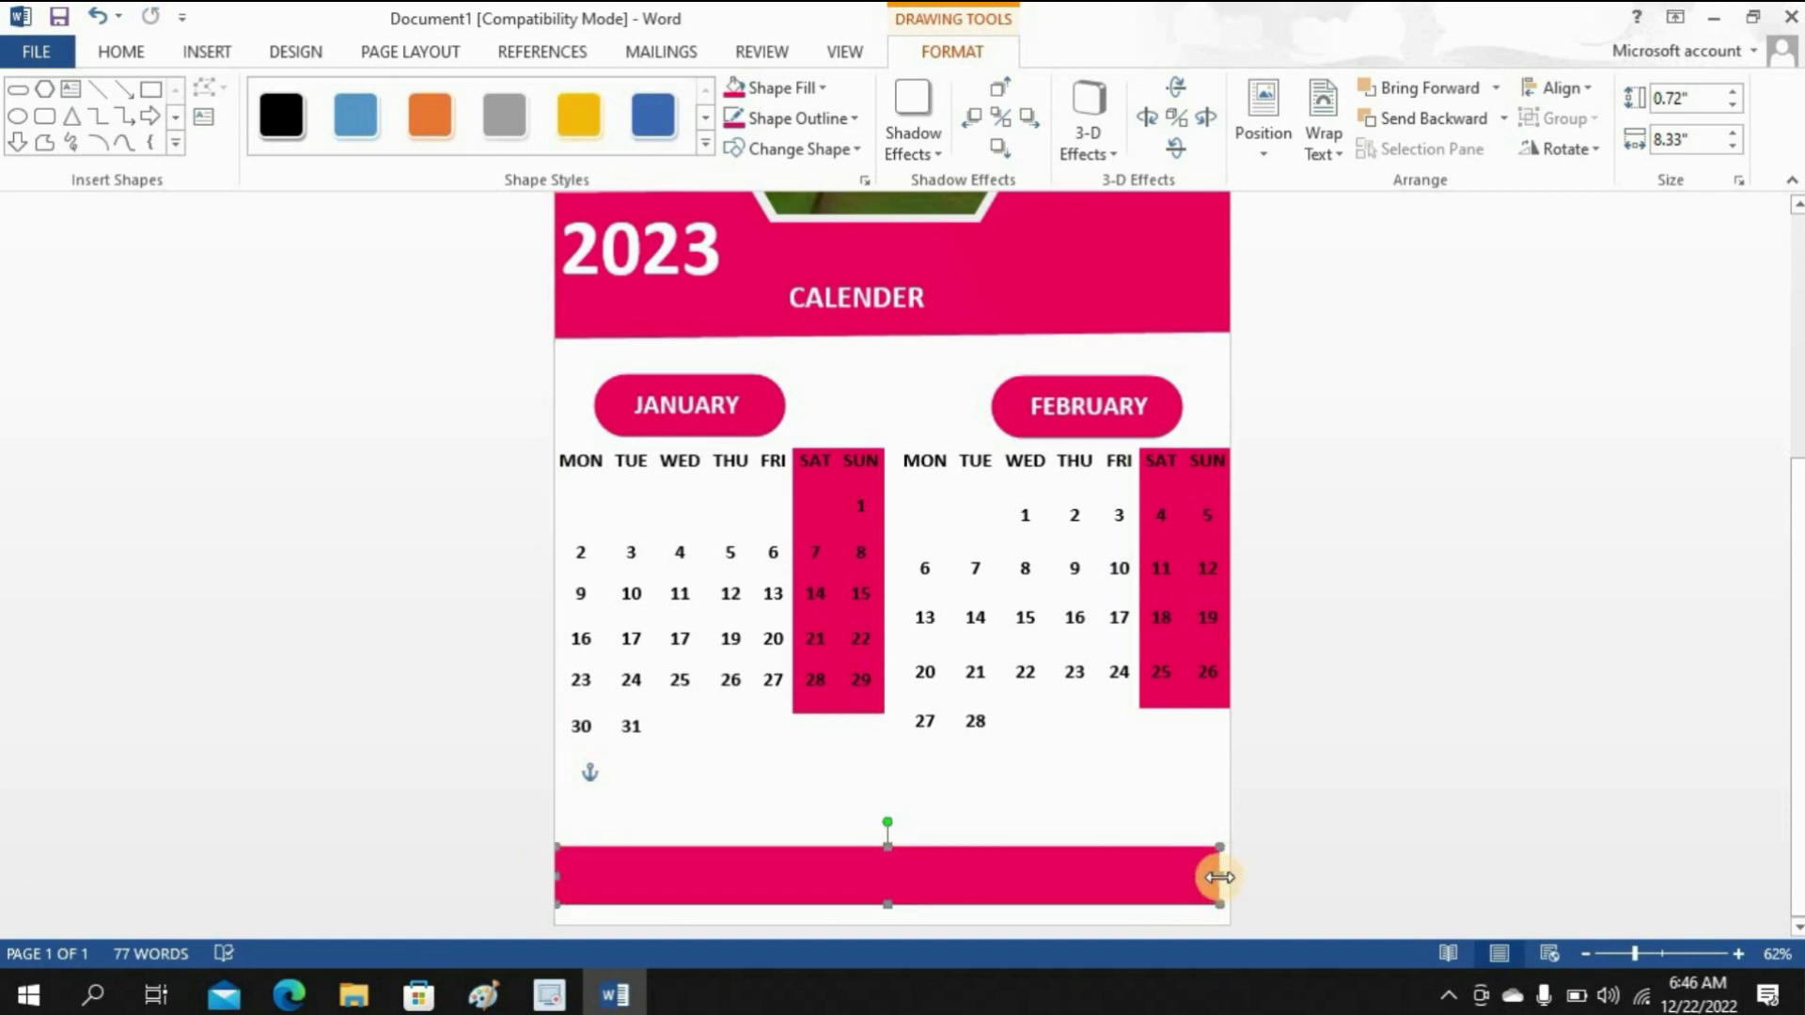
drag(1219, 878, 1241, 877)
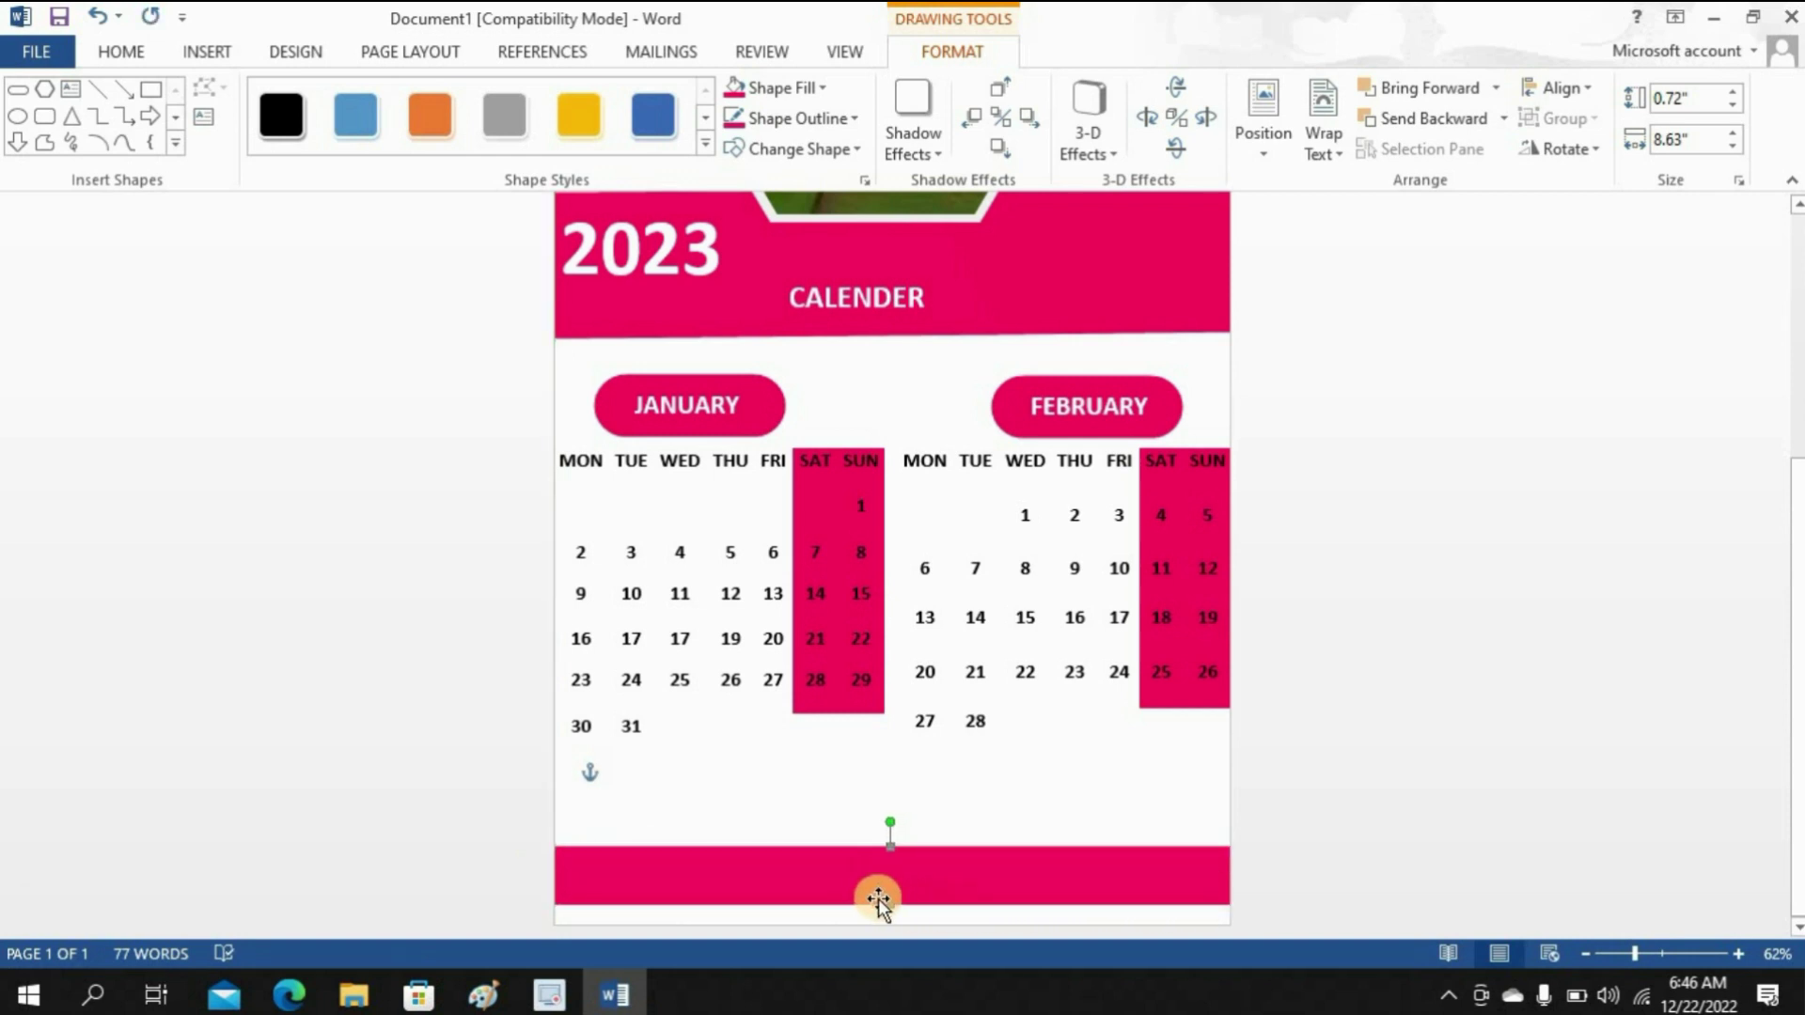
drag(890, 894, 889, 837)
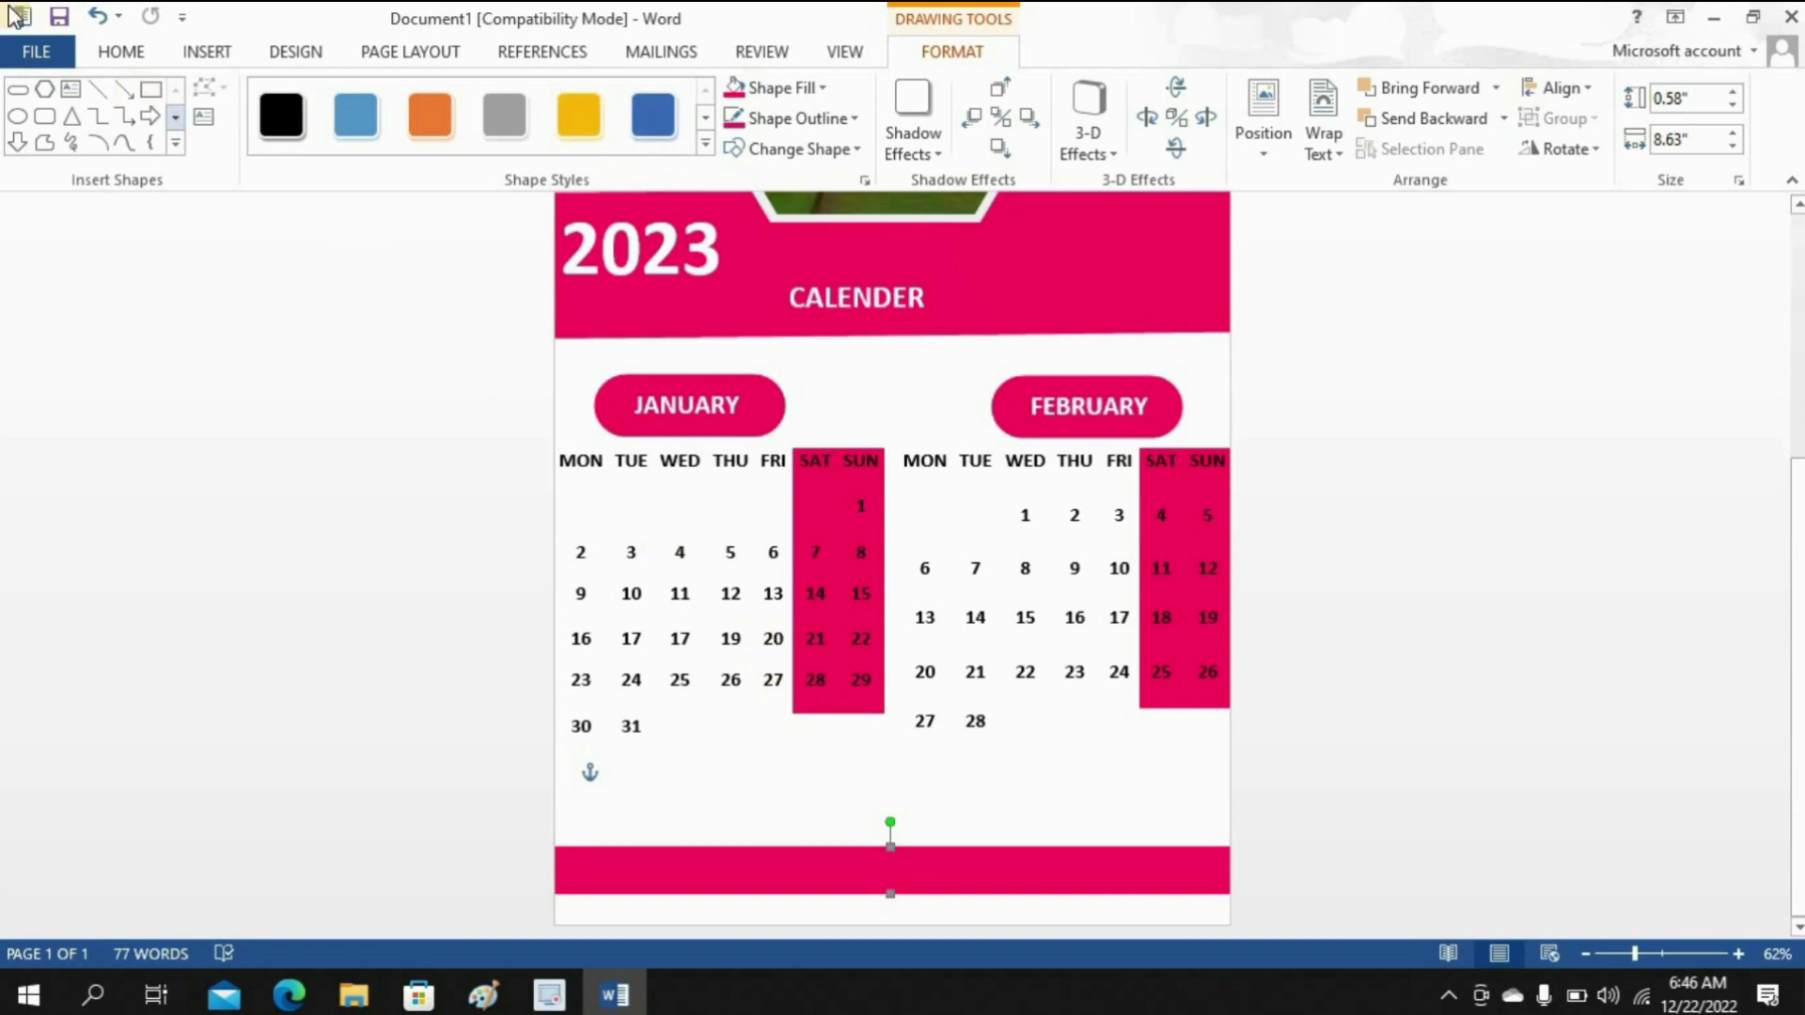
Step: Search Bing images for "phone icon" and insert the black desk telephone picture with the round dial
click(146, 58)
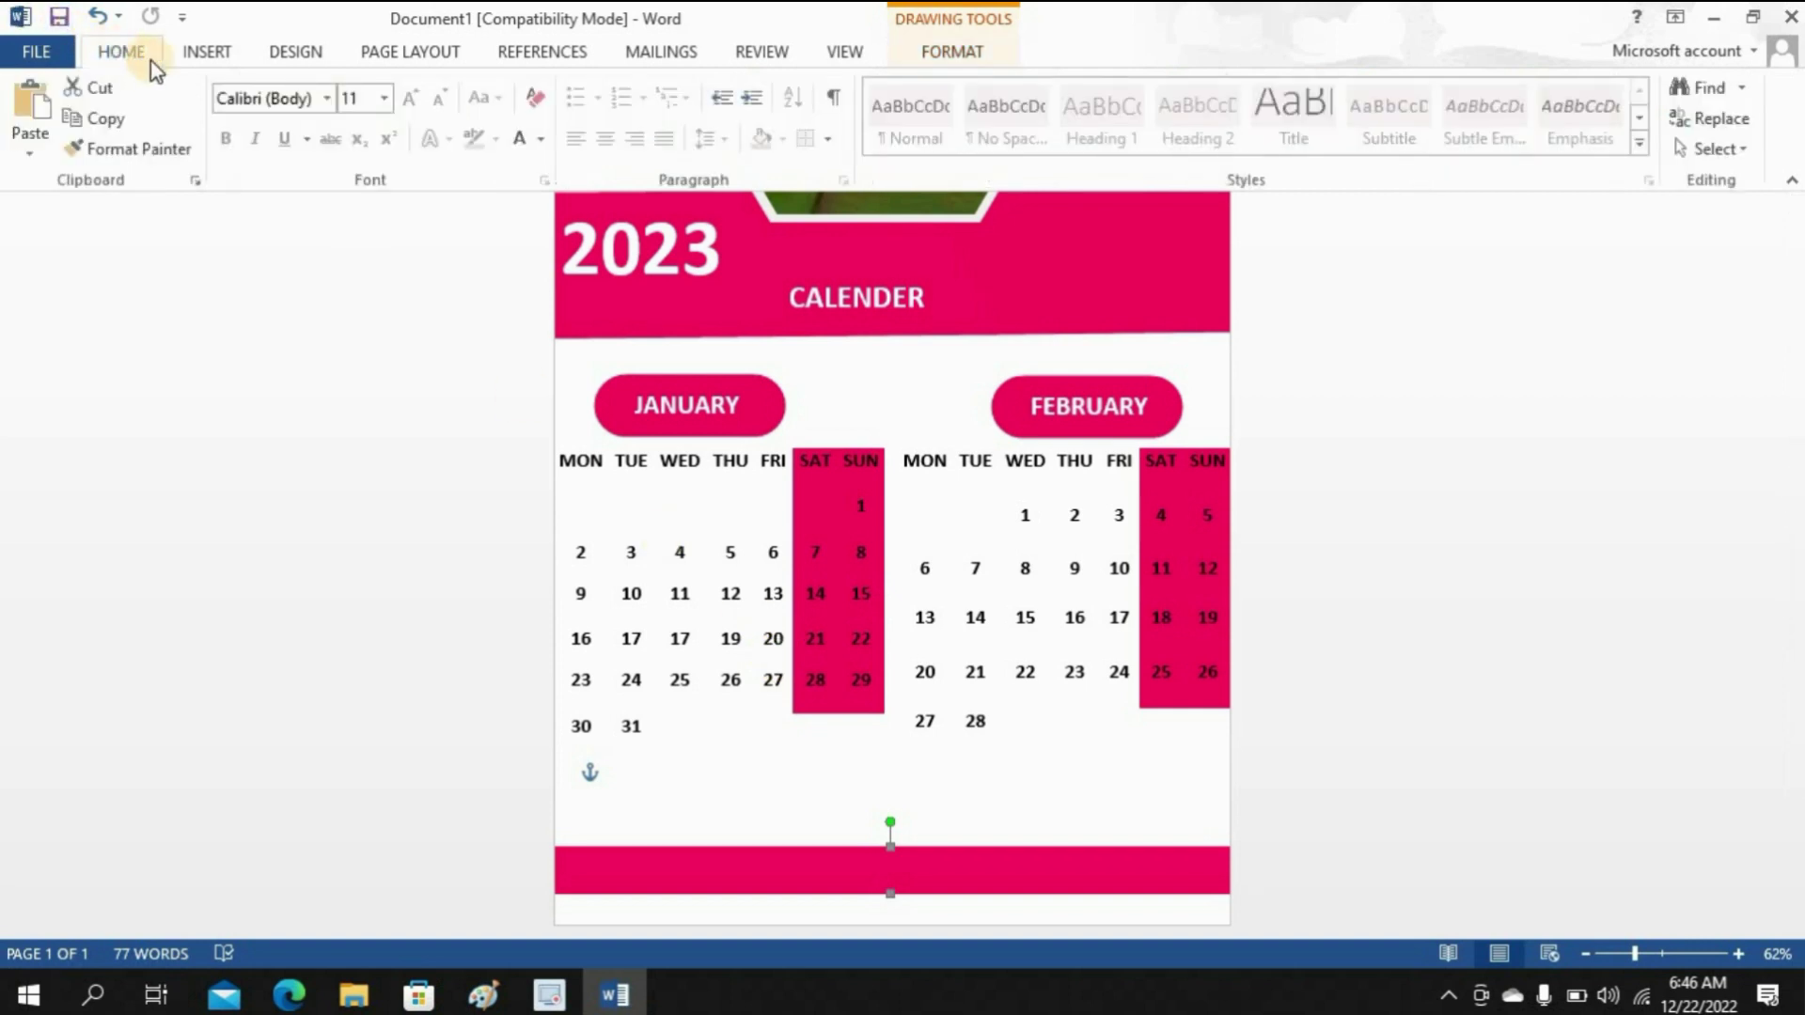
click(201, 45)
click(303, 122)
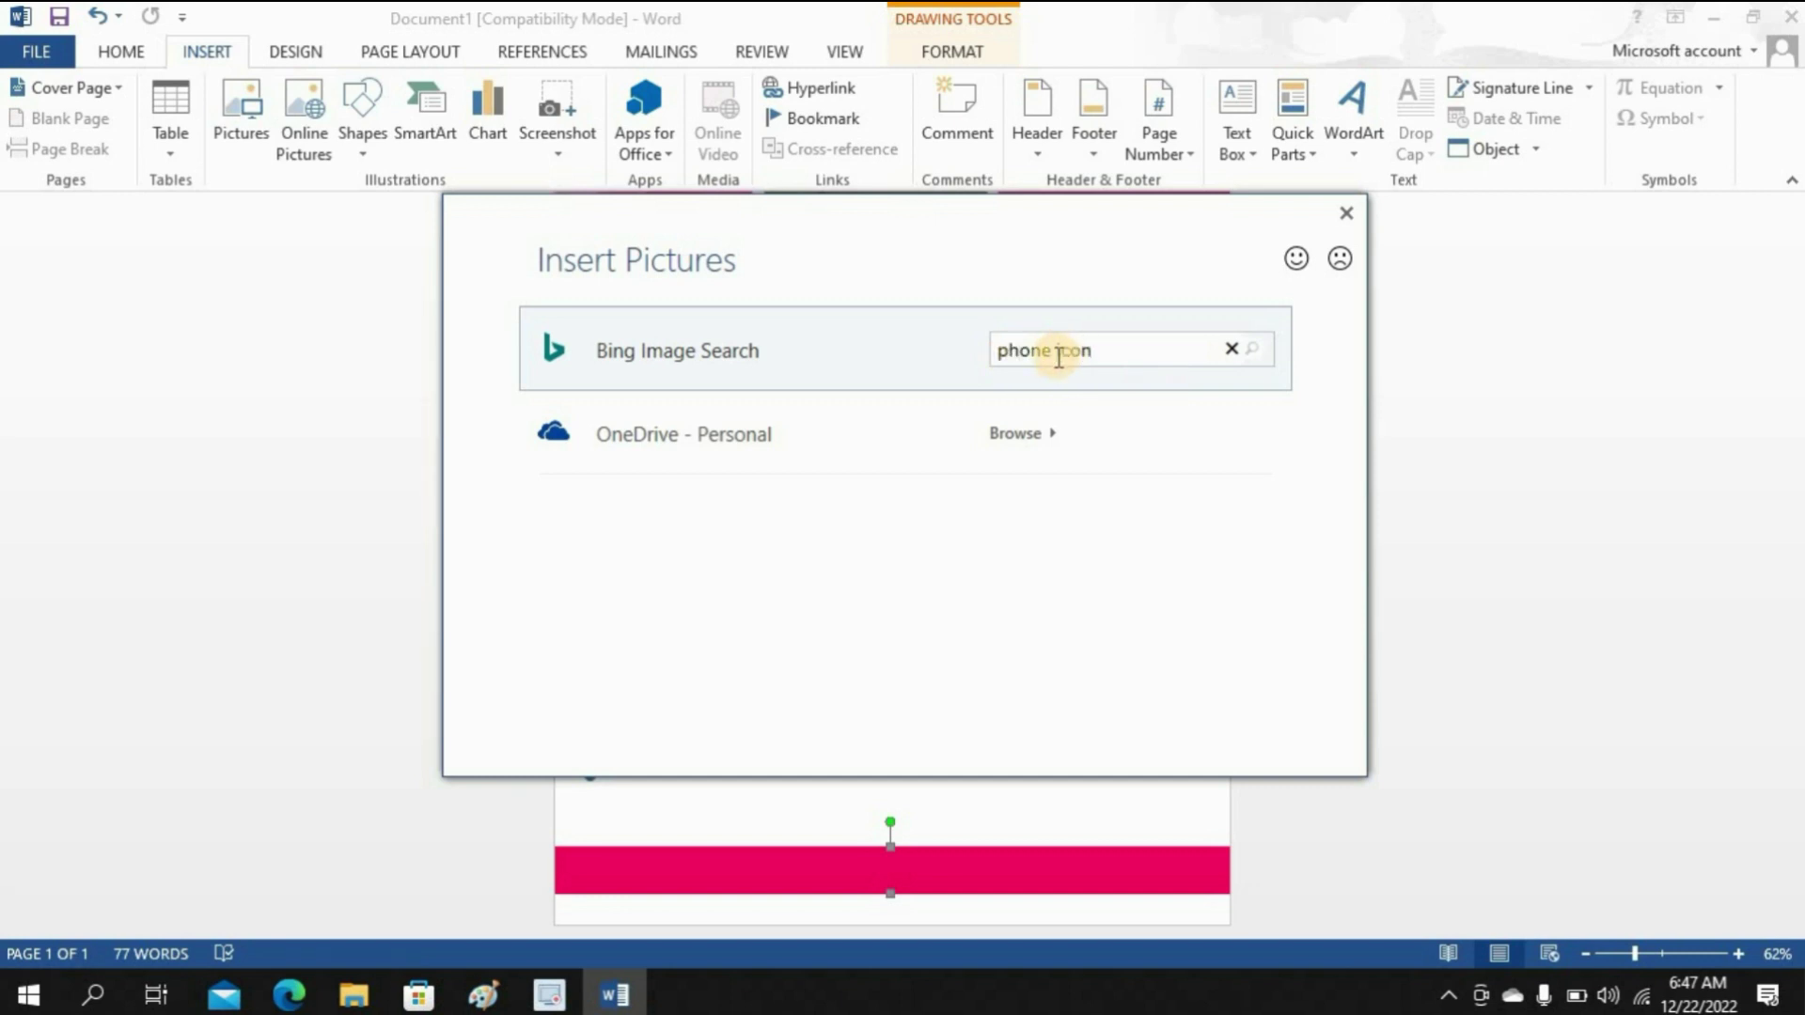
click(1255, 352)
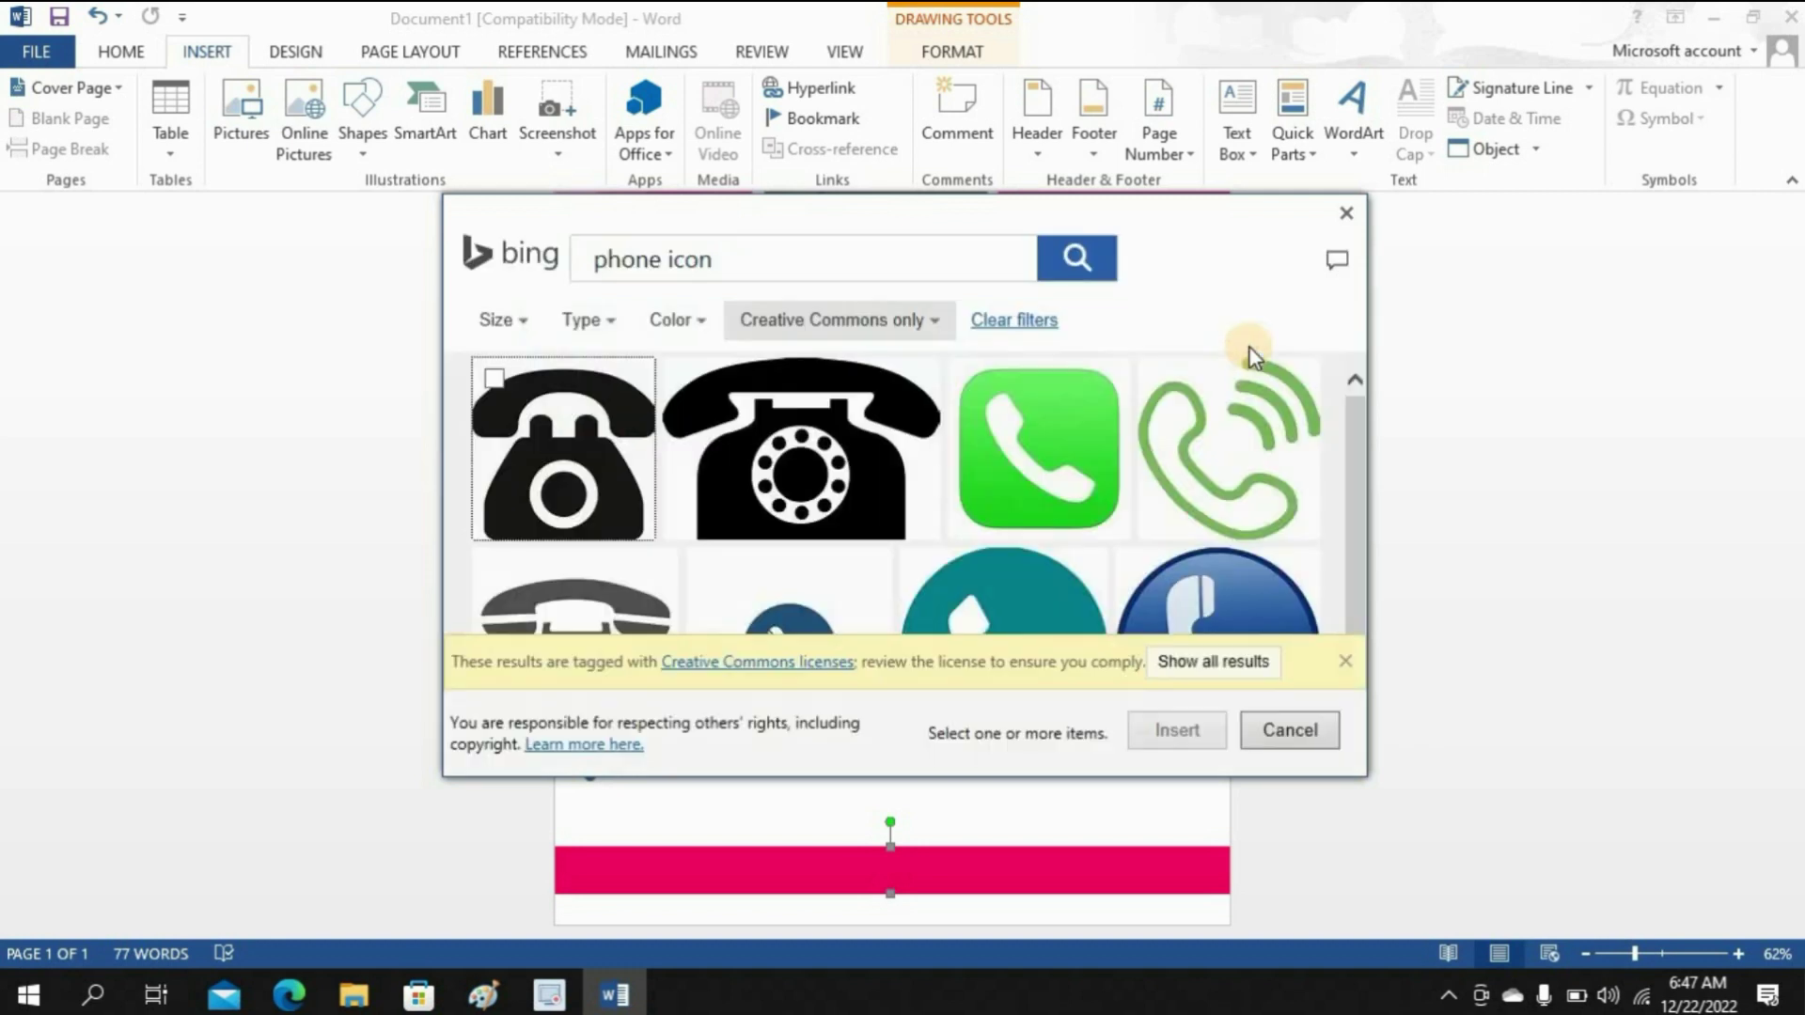
click(594, 449)
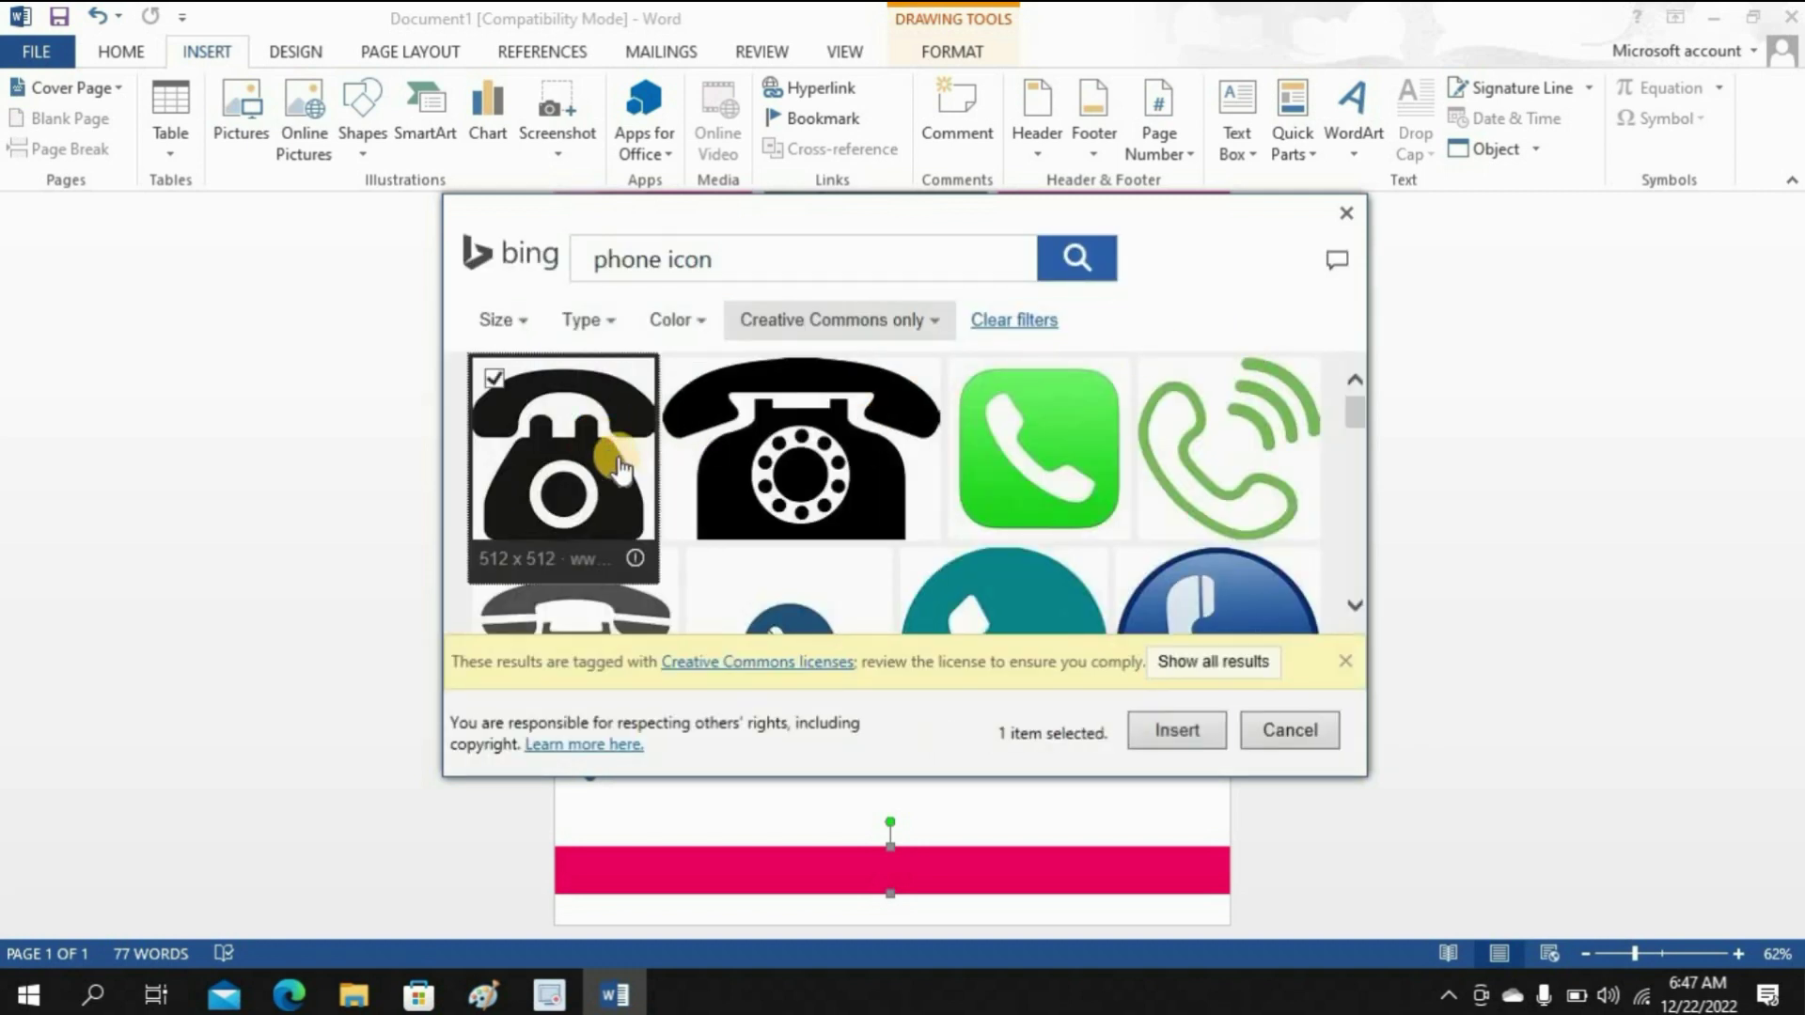
click(1180, 733)
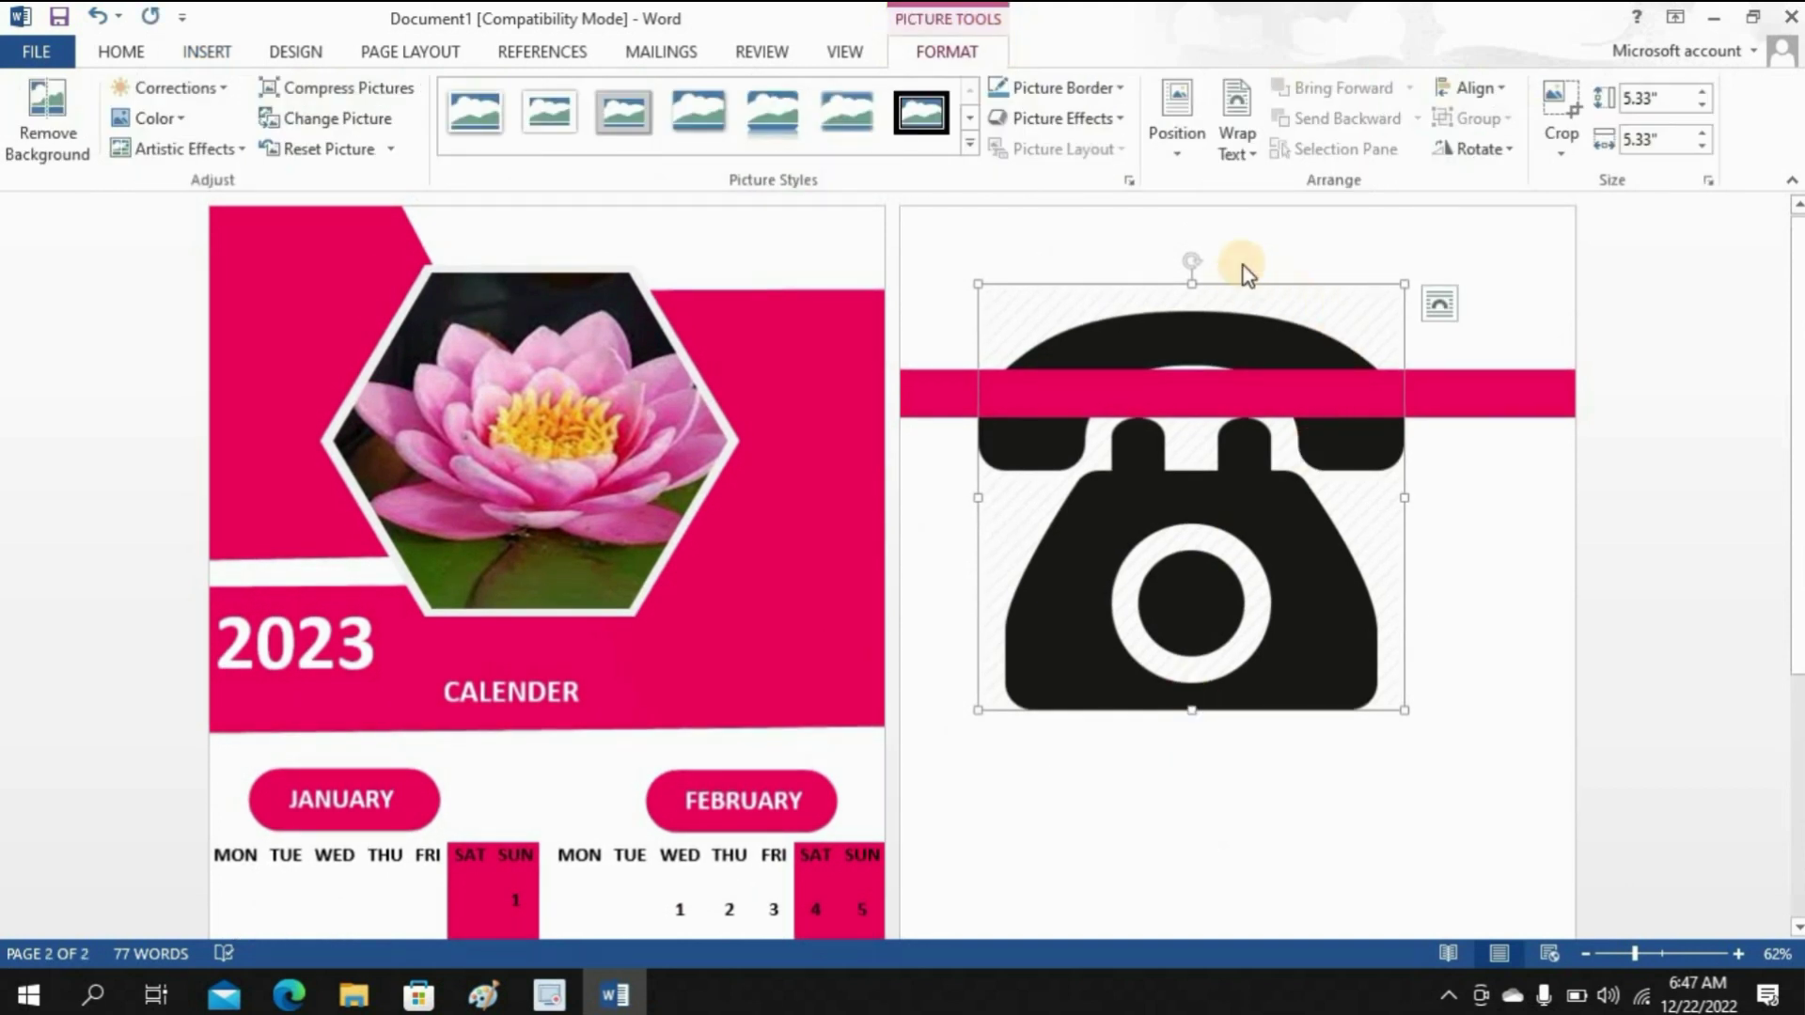
Step: Set the telephone picture's text wrapping to In Front of Text
click(1233, 155)
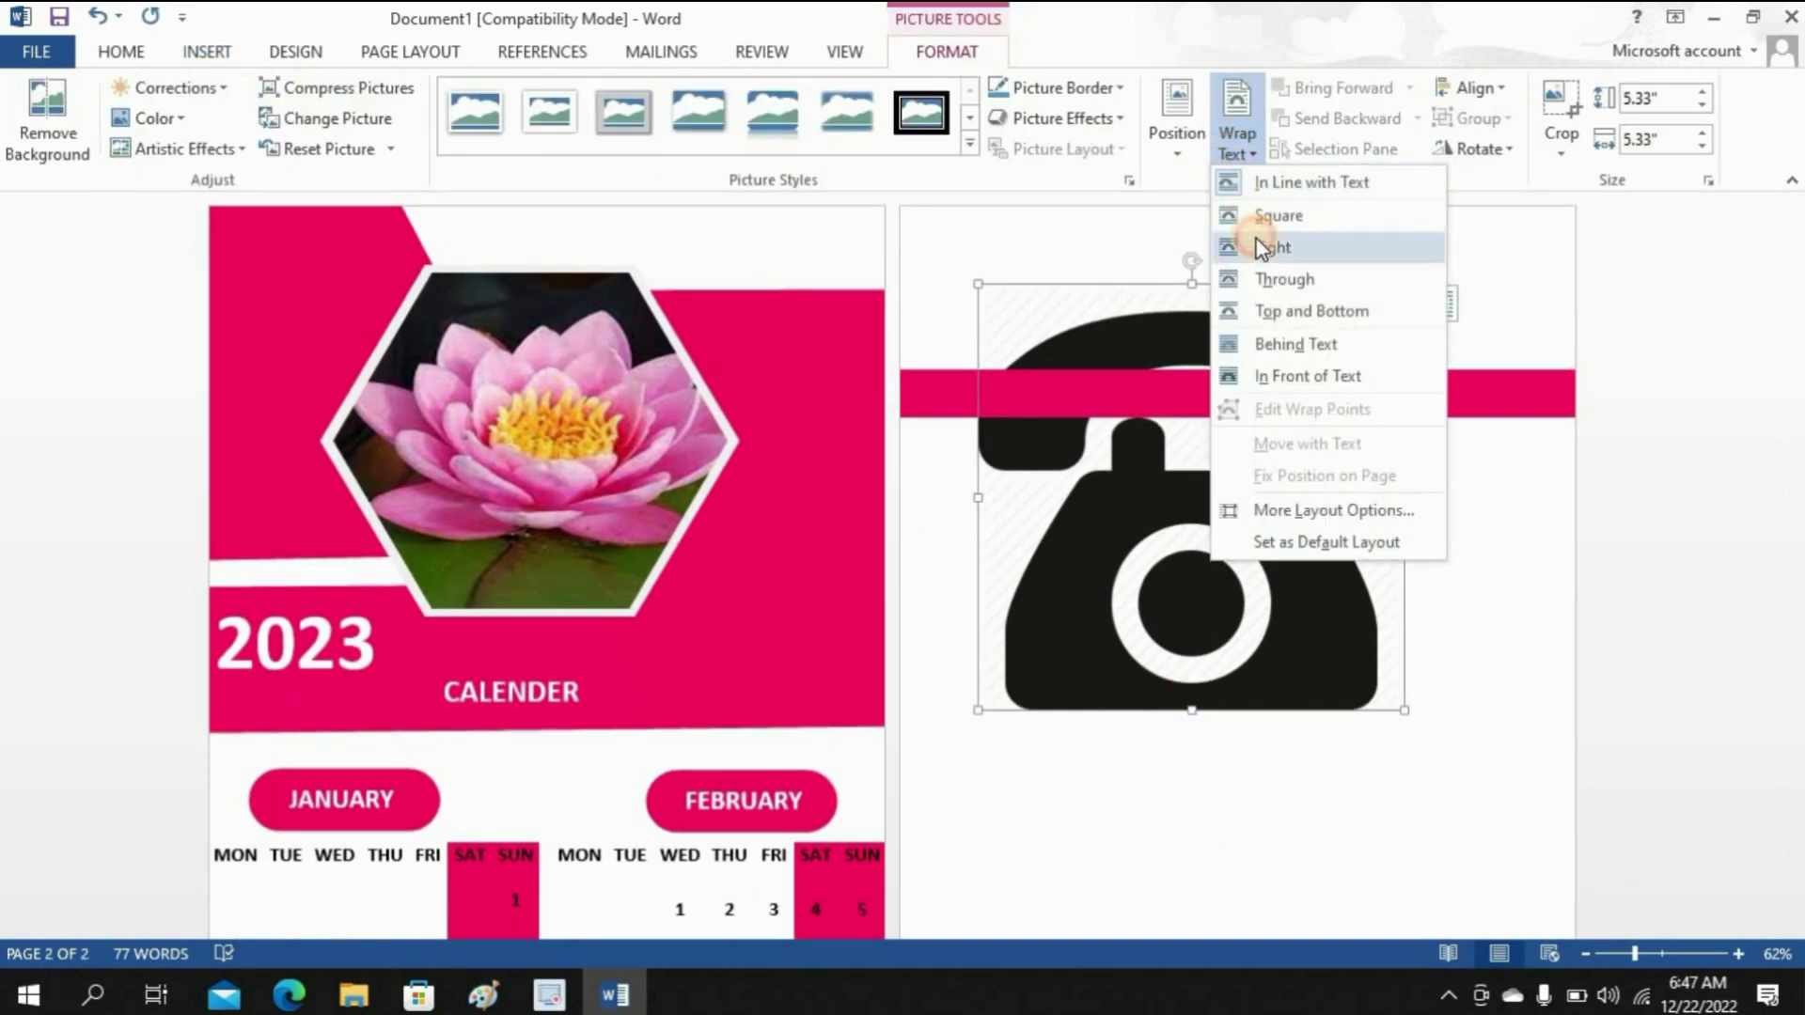
click(1255, 244)
click(1238, 149)
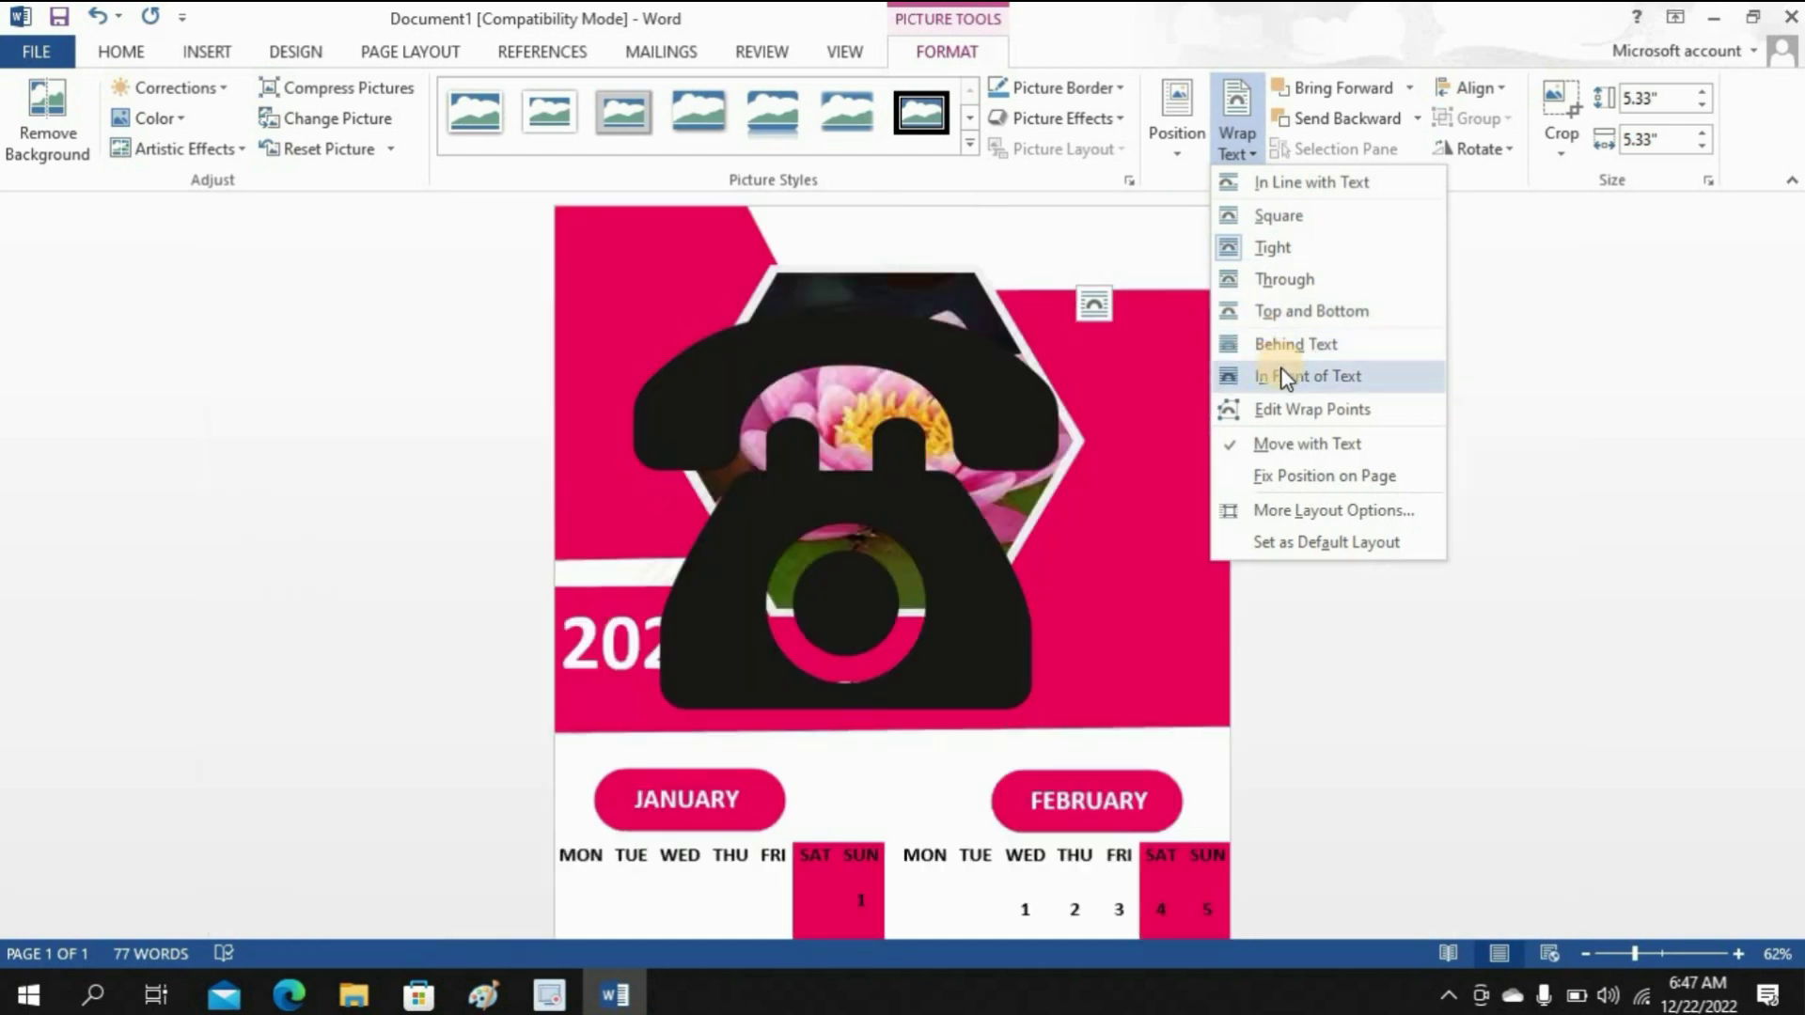
click(1283, 375)
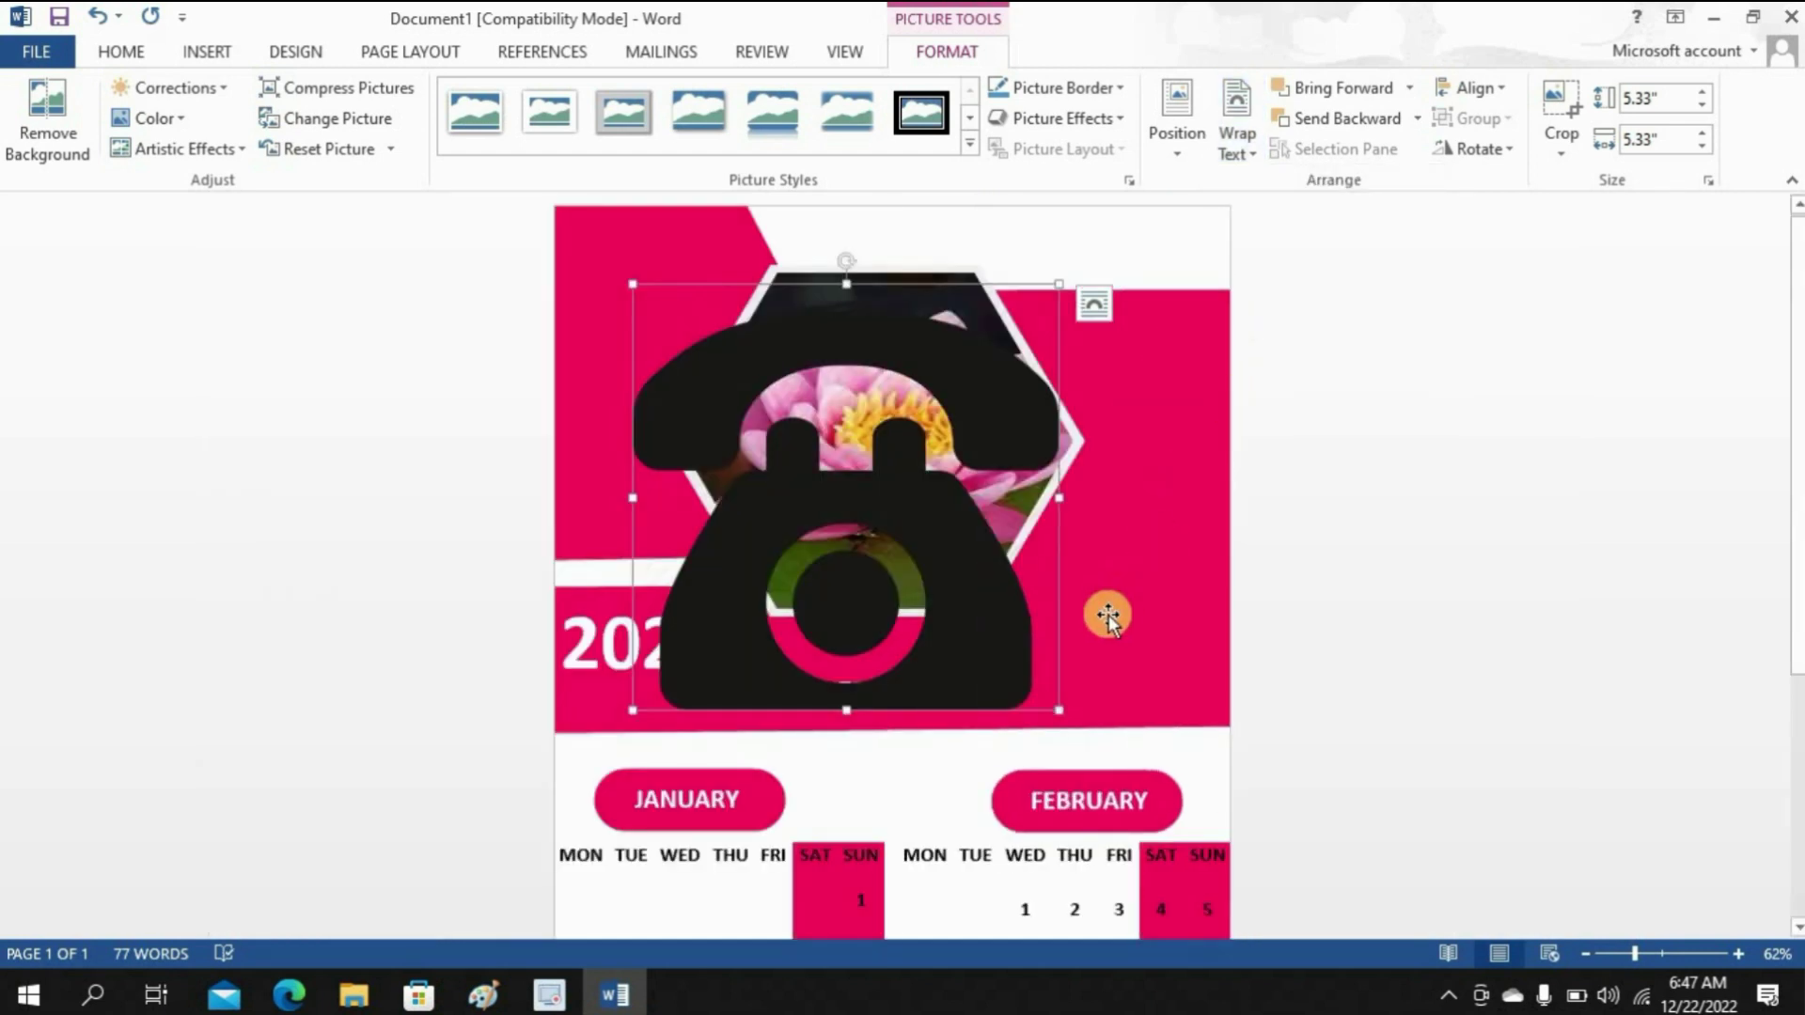
Step: Shrink the telephone picture to about 0.33" square and place it near the start of the pink footer bar
drag(1055, 710, 643, 864)
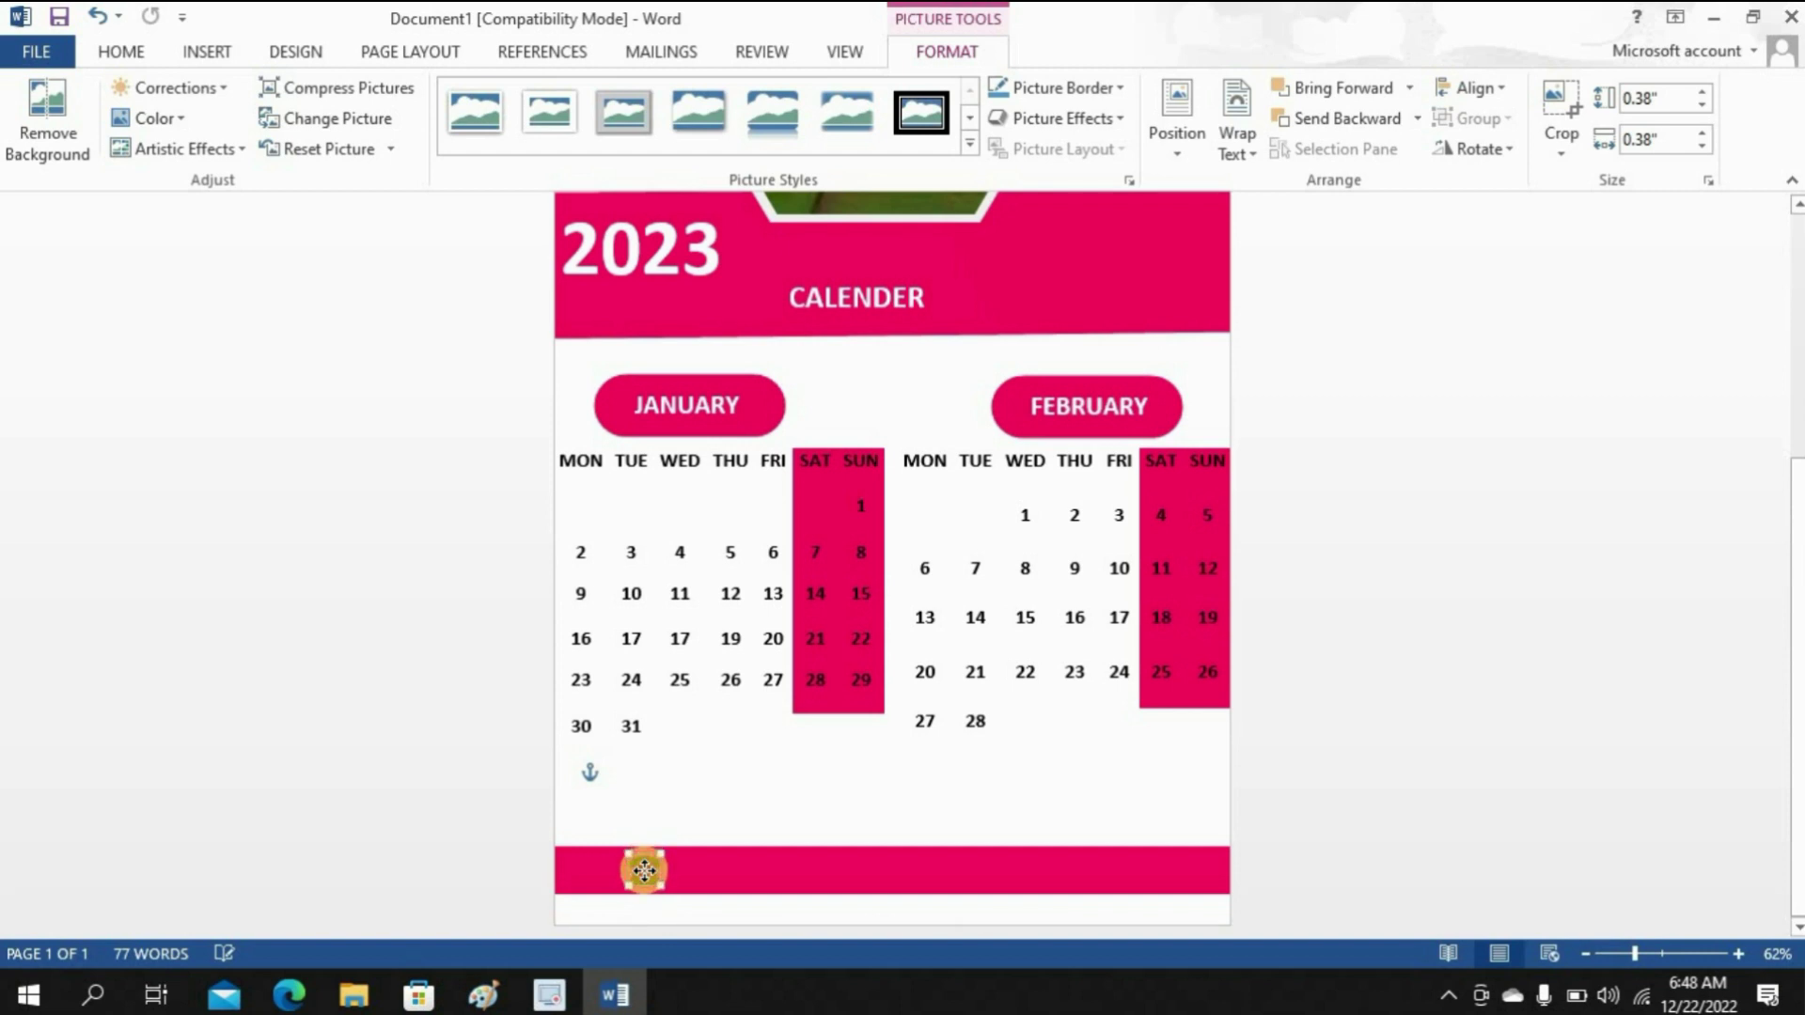
click(631, 872)
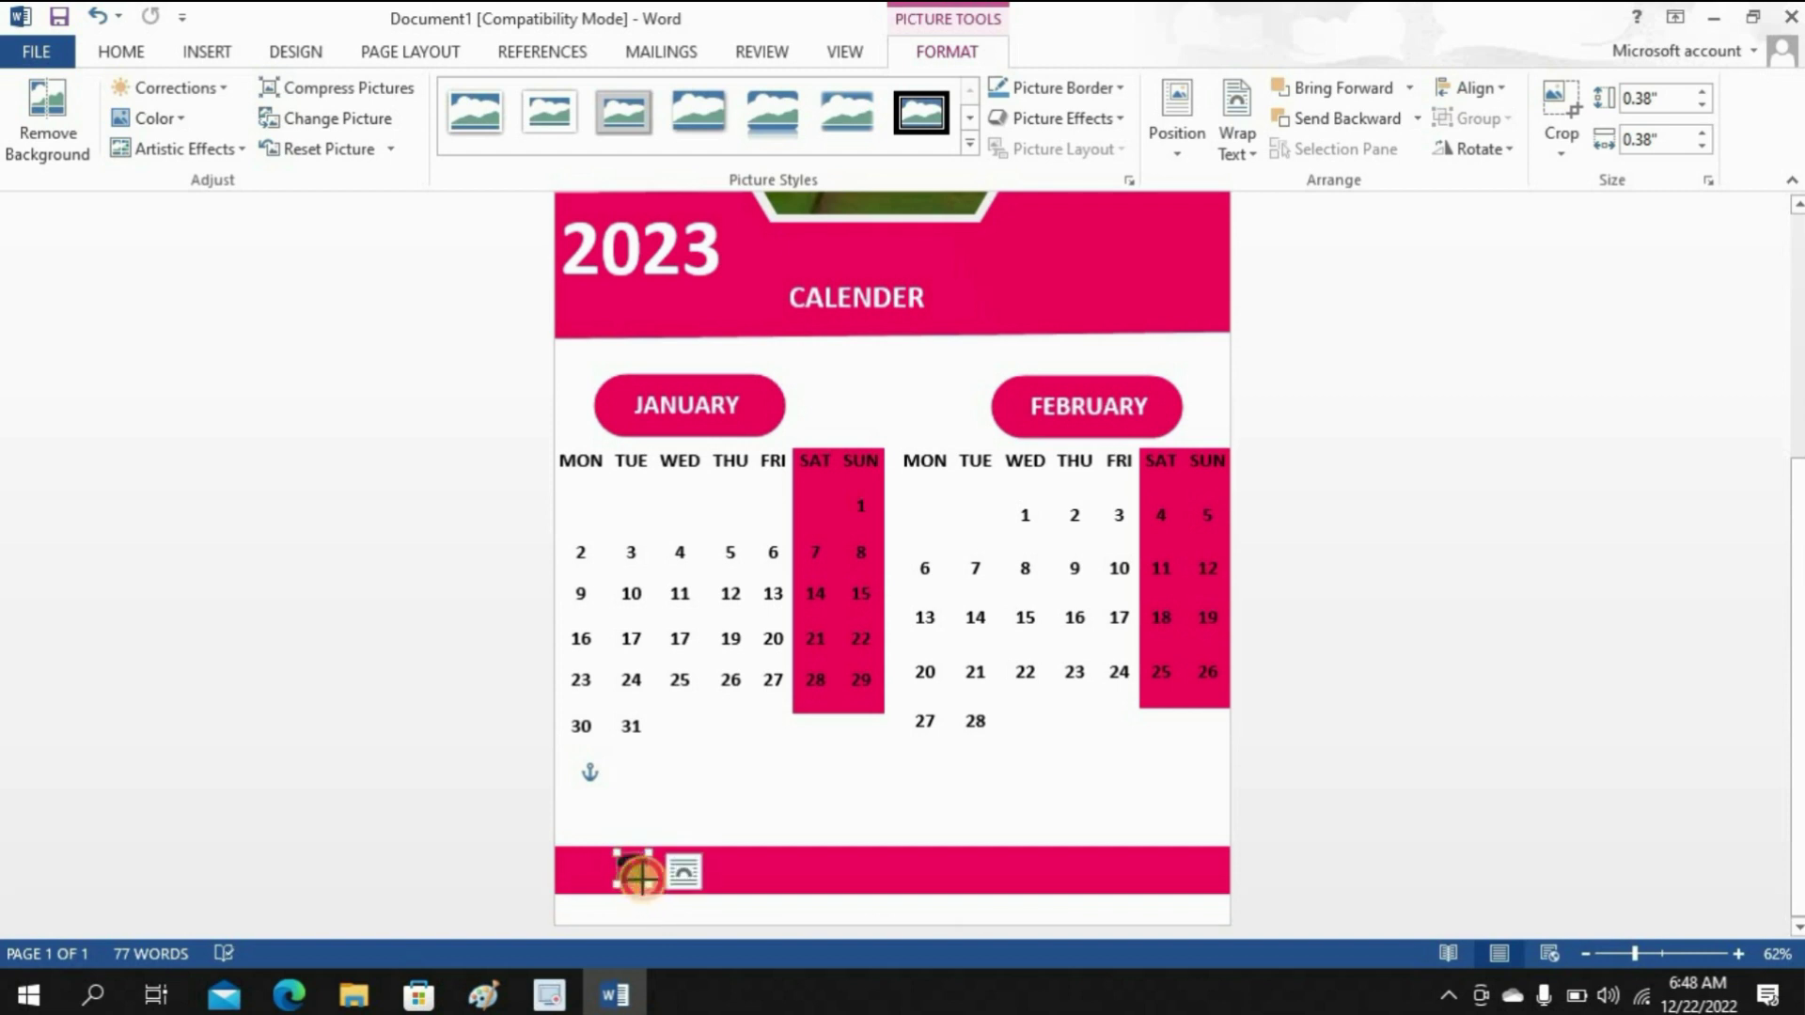
drag(641, 878, 630, 871)
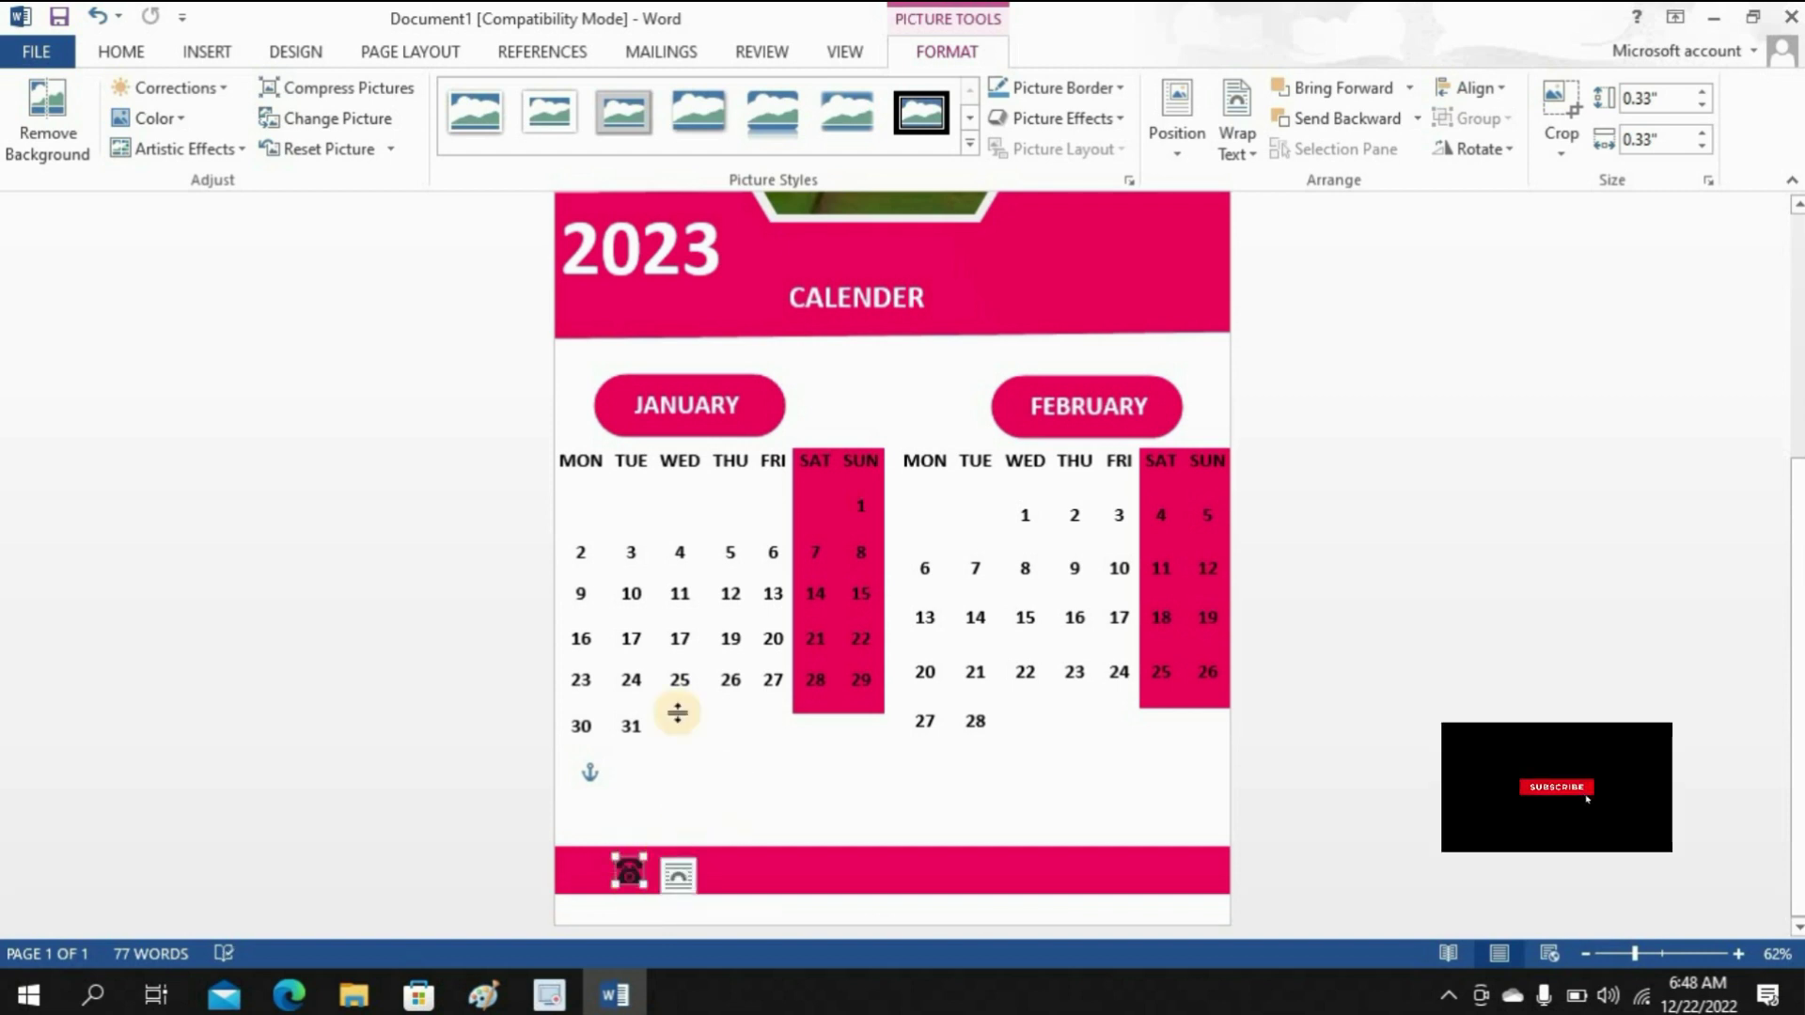
Step: Draw a text box about 2.12" by 0.42" beside the telephone icon on the footer bar and enter the phone number
click(123, 52)
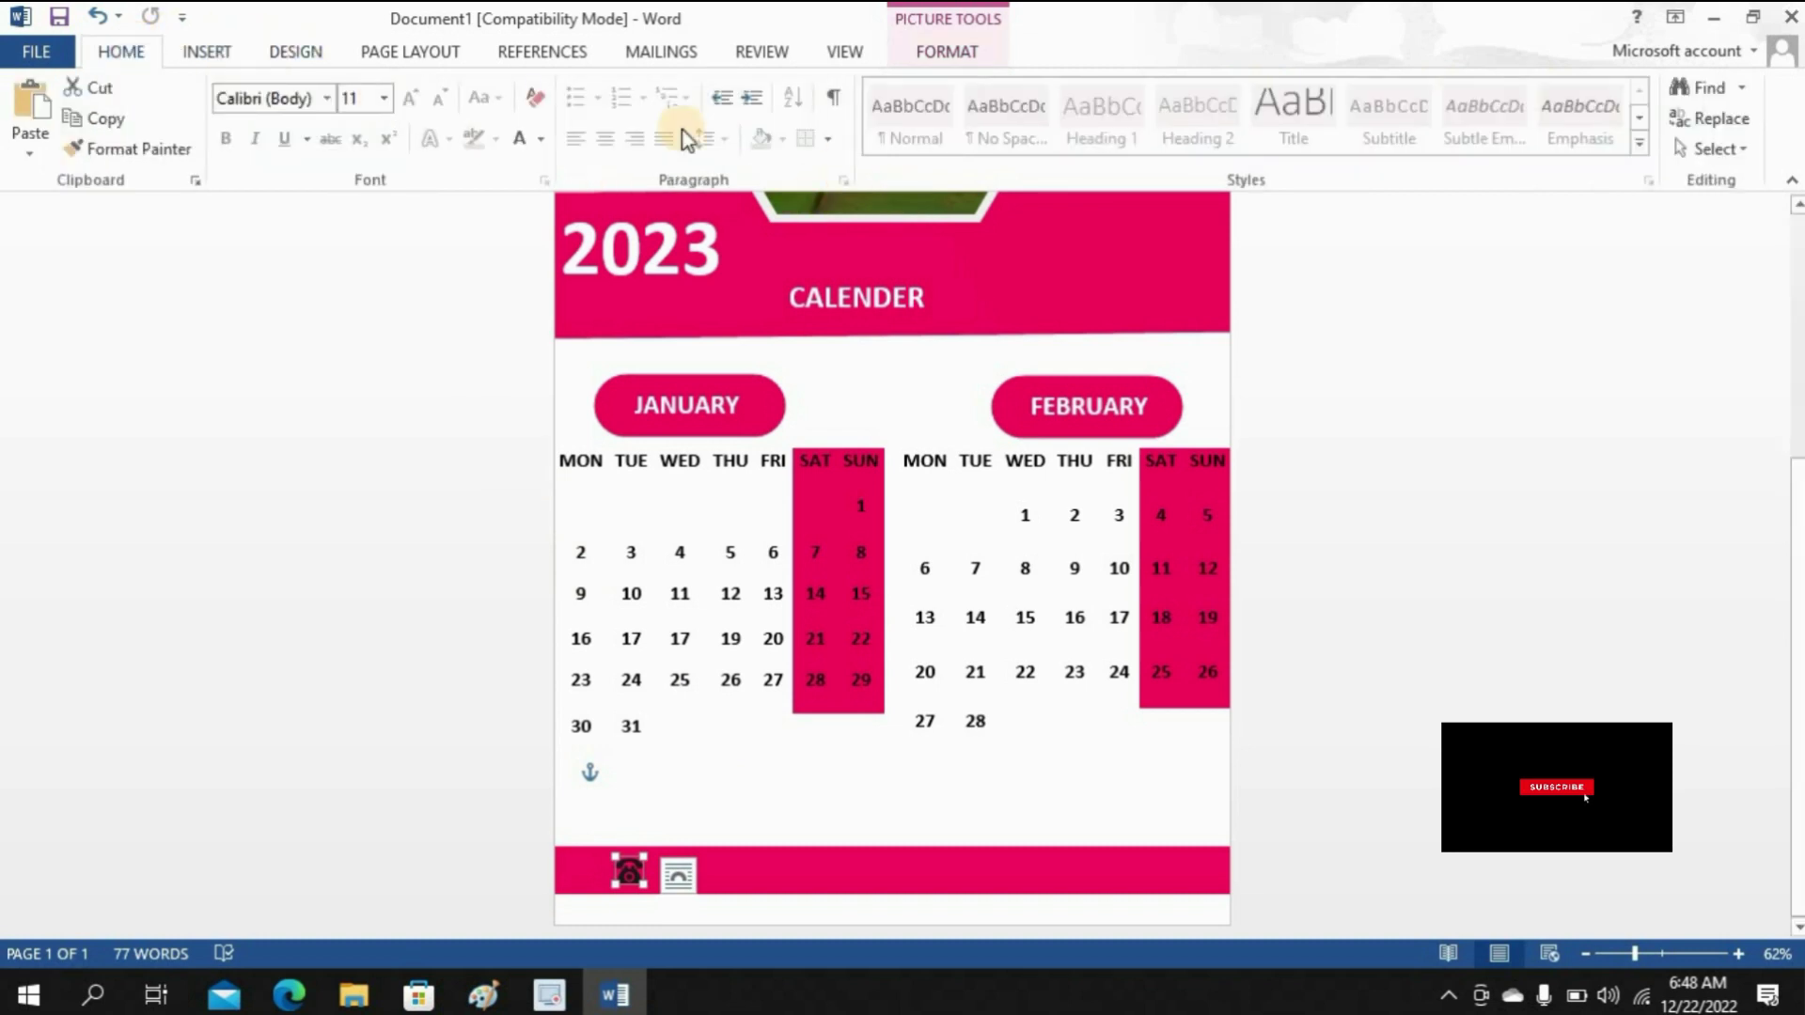
click(207, 51)
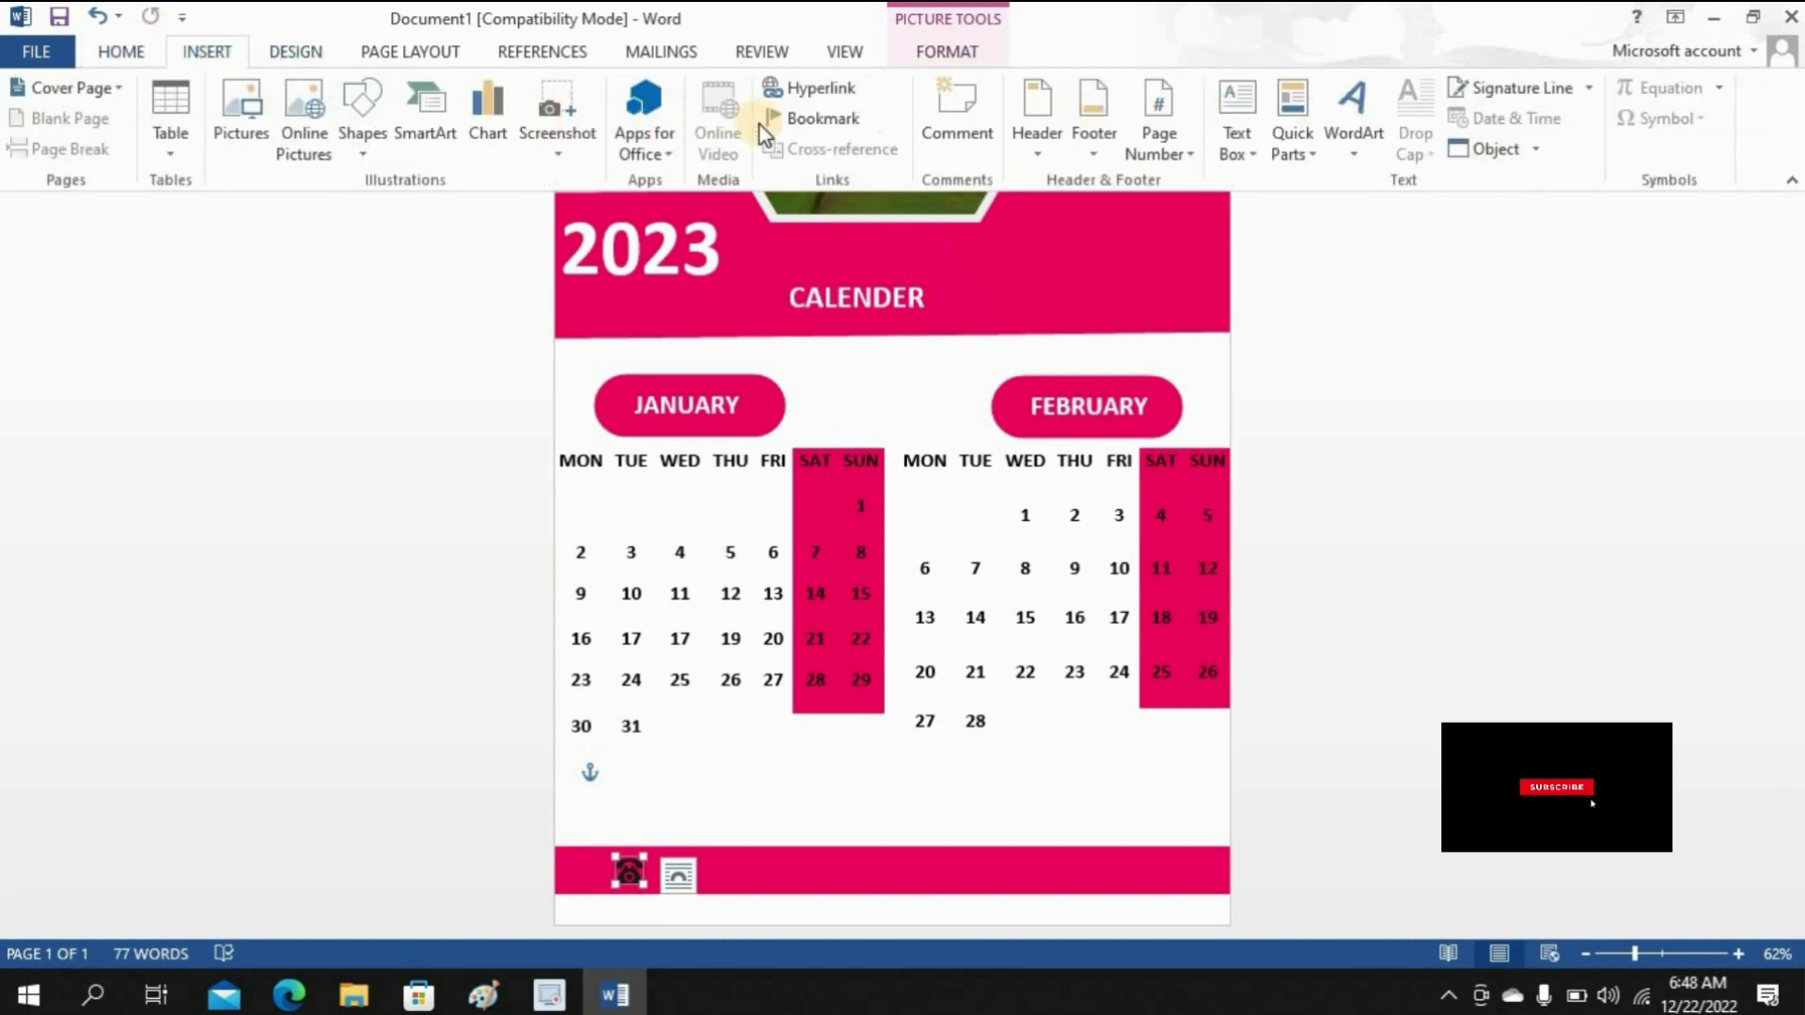
click(1233, 151)
click(1279, 719)
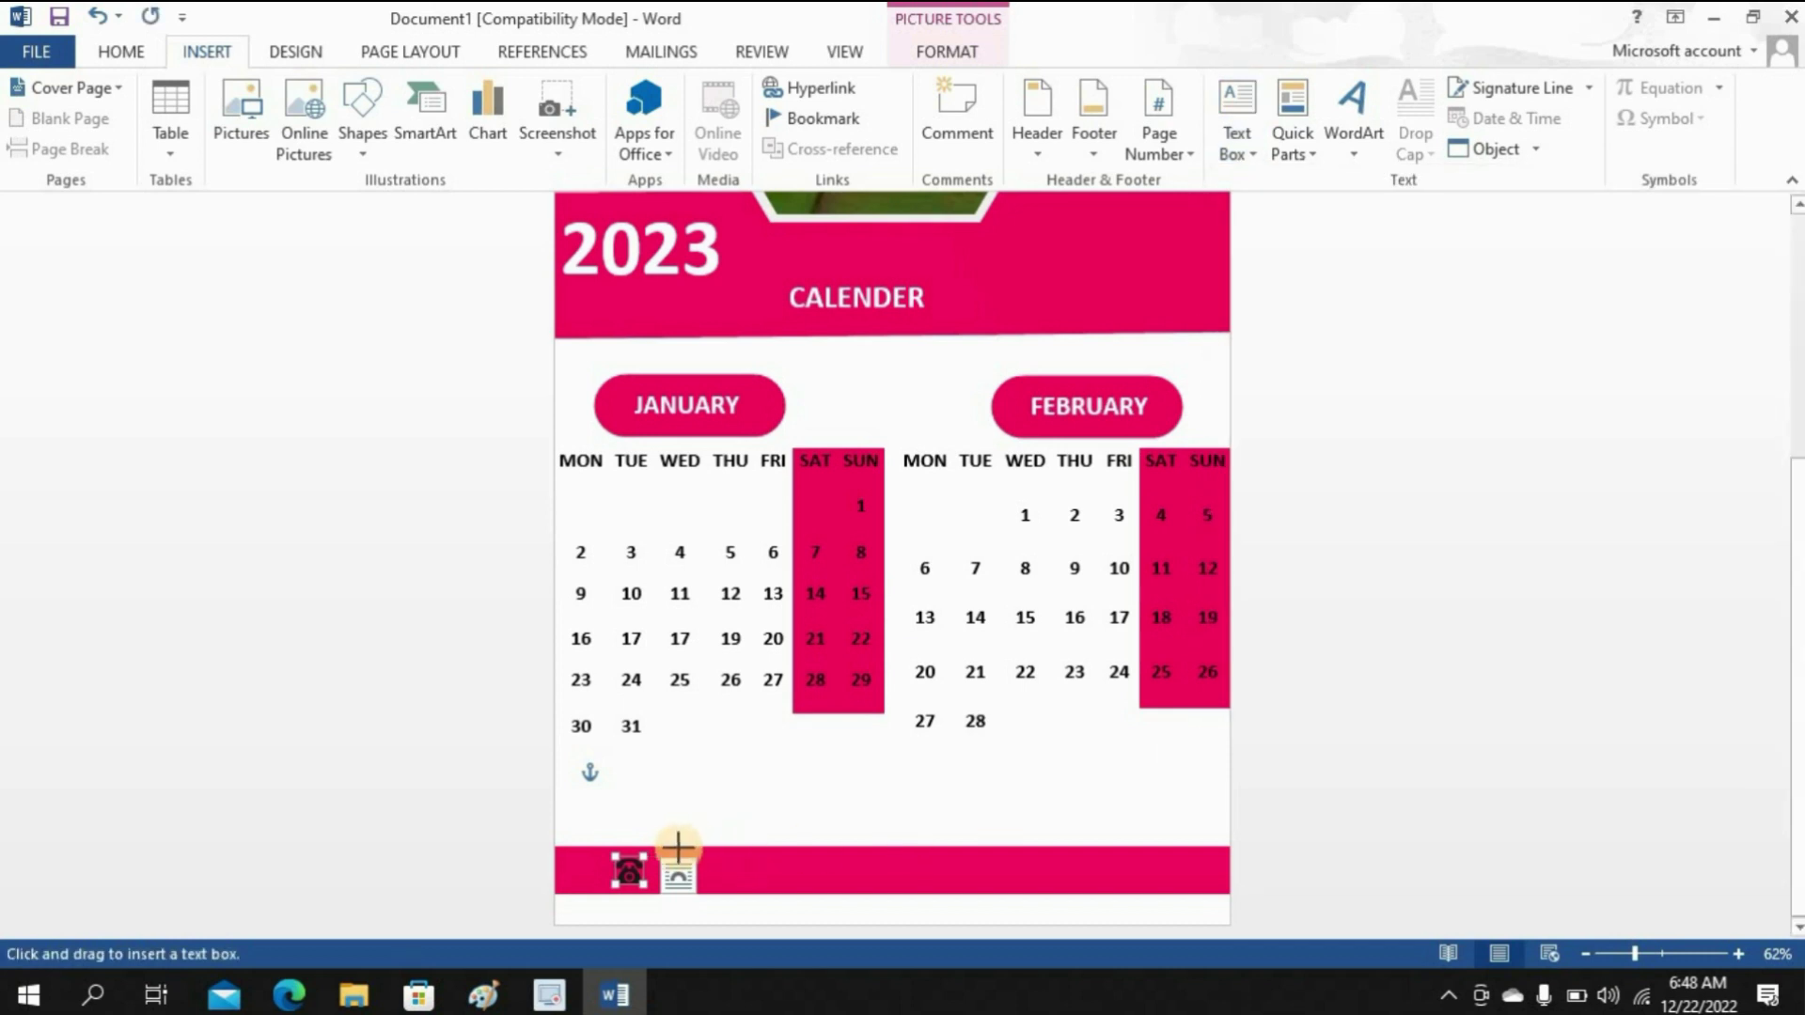
drag(677, 873, 831, 895)
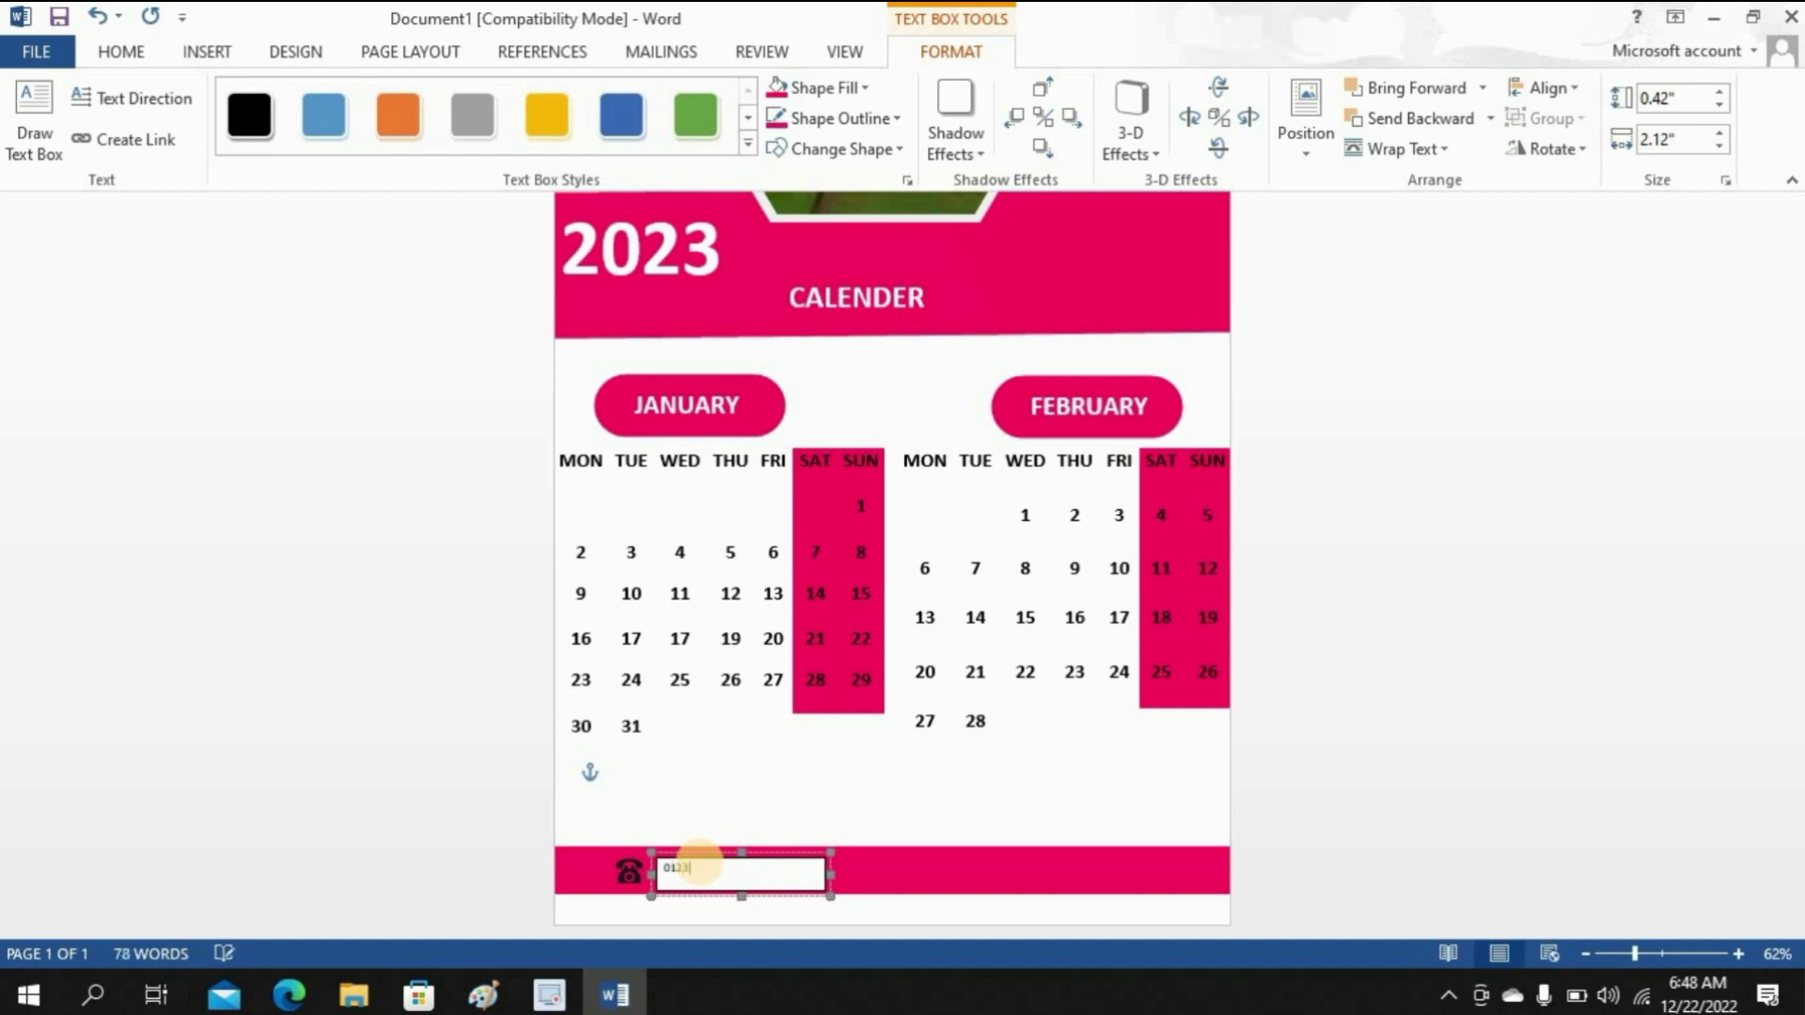
text(0123456789)
Step: Make the phone number in the footer text box bold and set its font size to 20
double_click(700, 866)
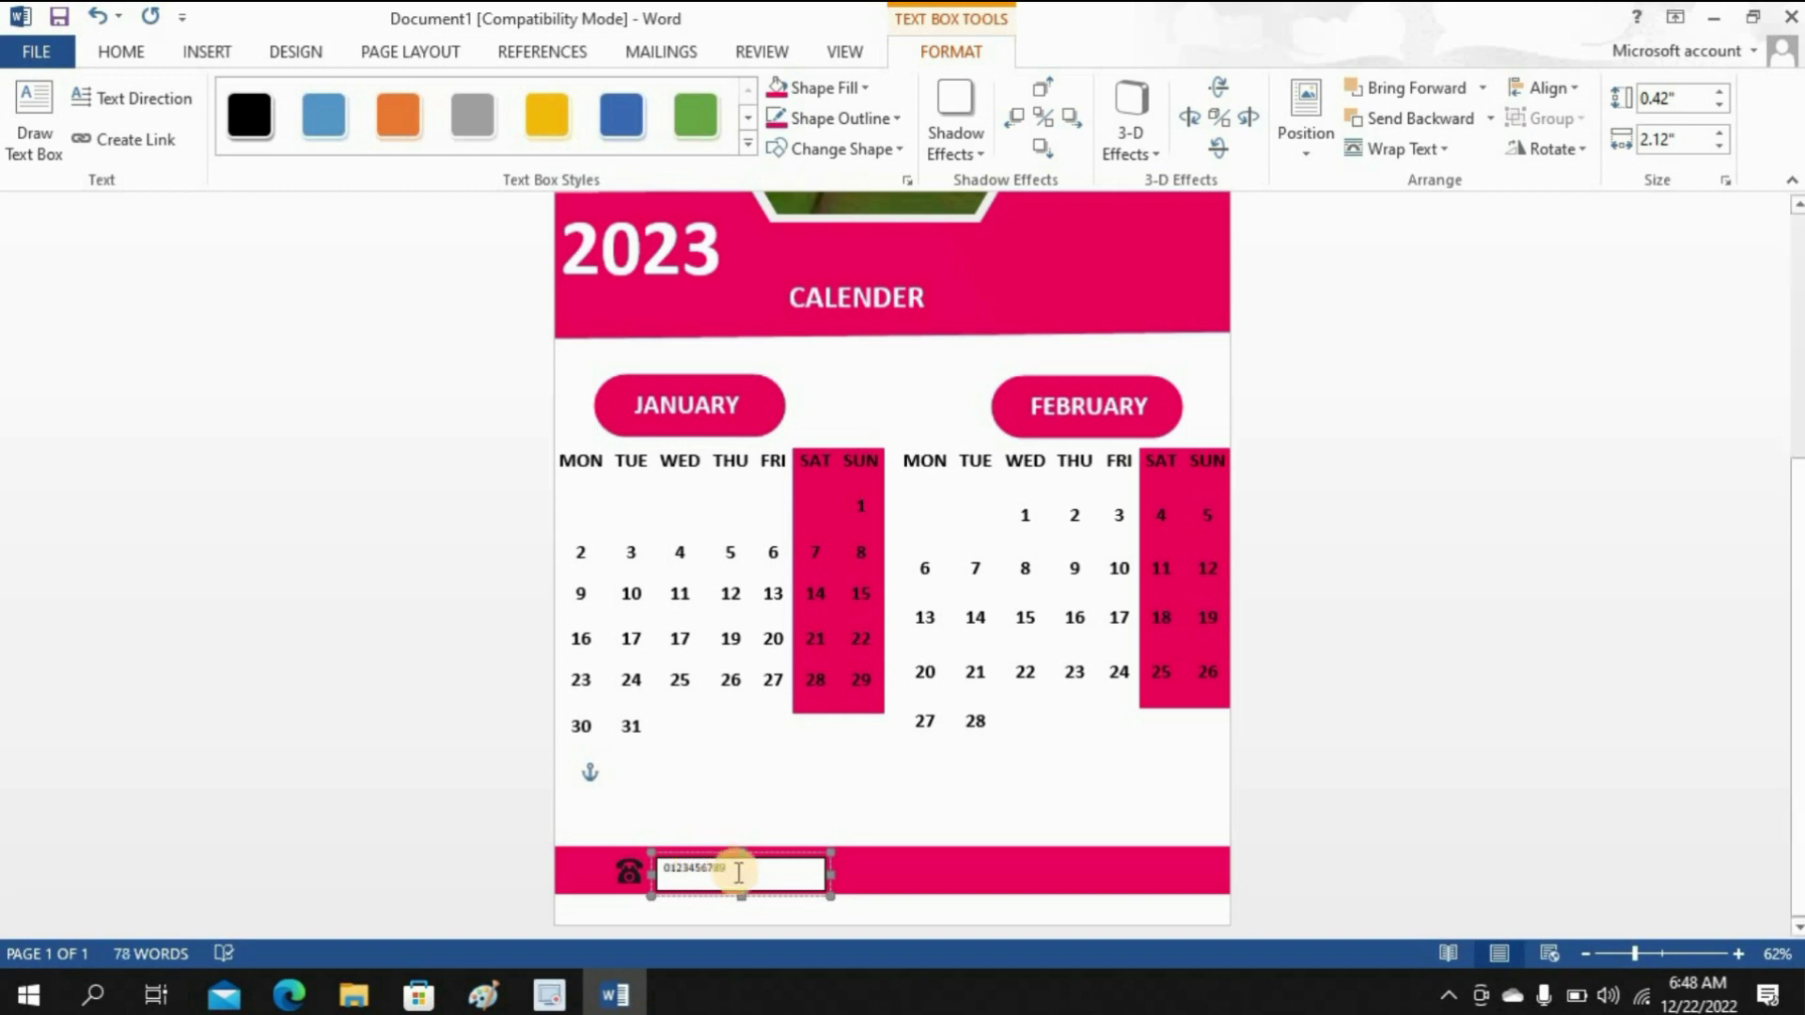
click(150, 54)
click(384, 97)
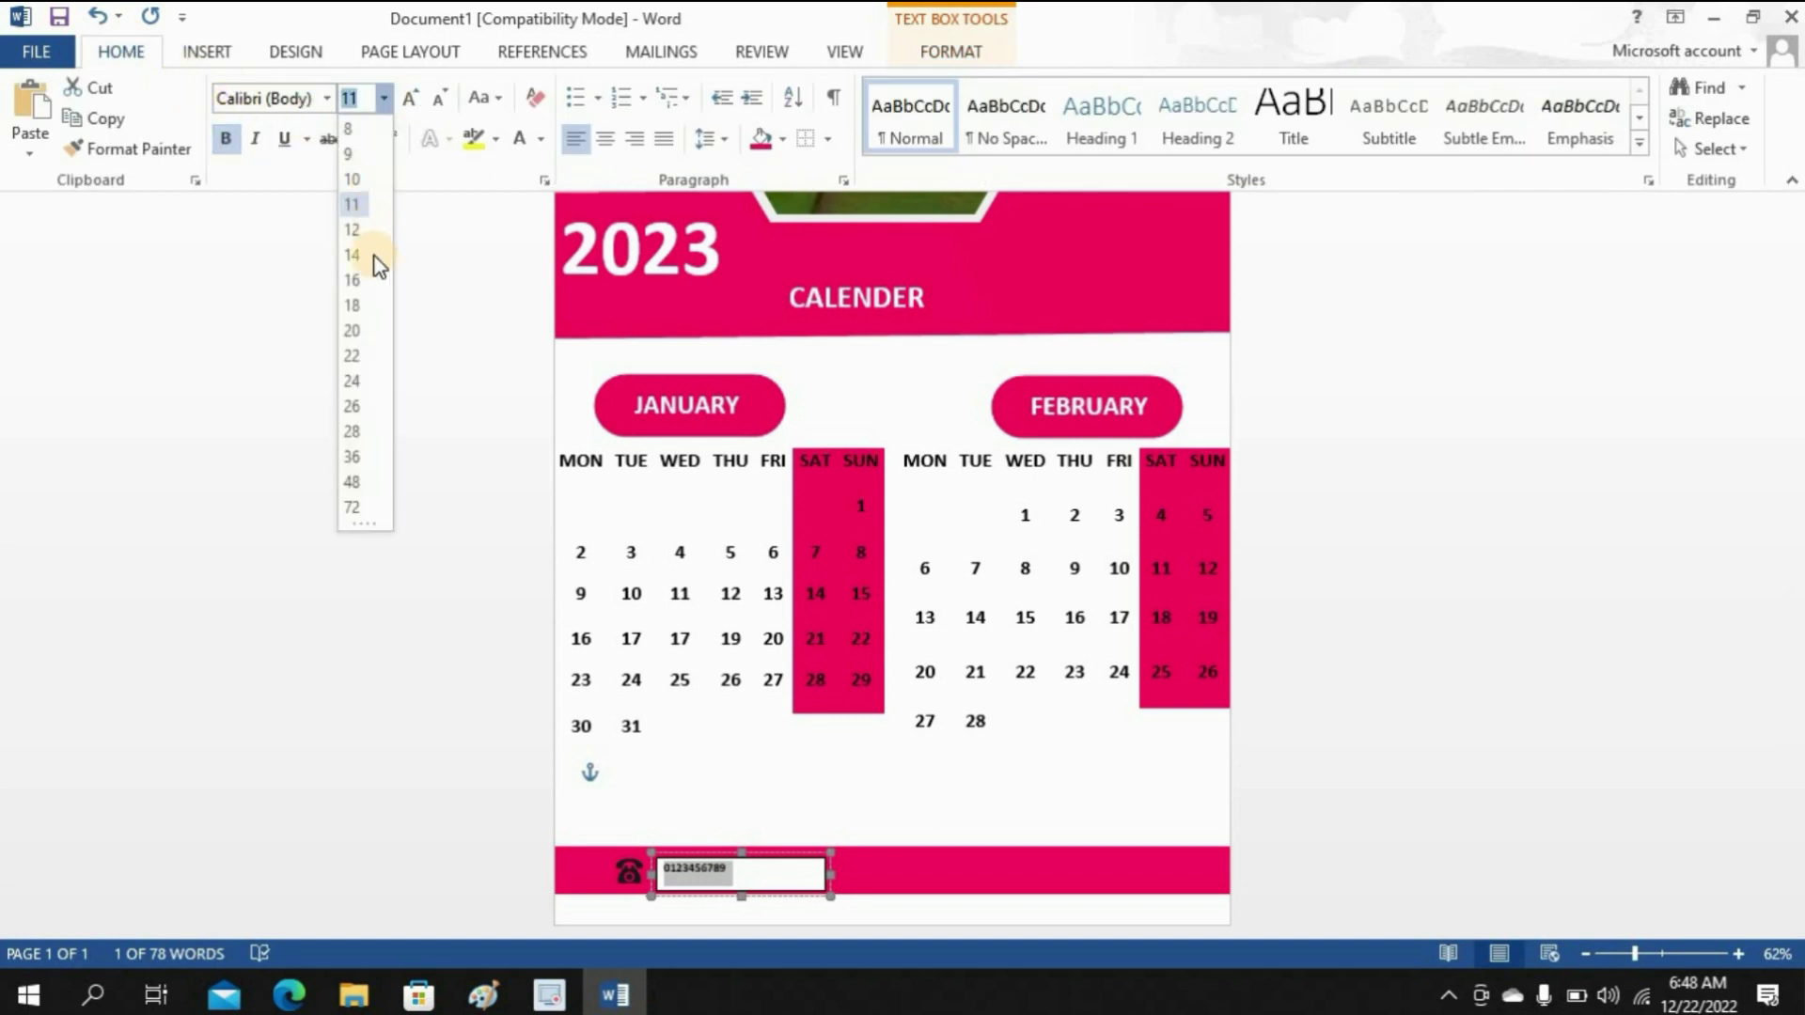
click(355, 342)
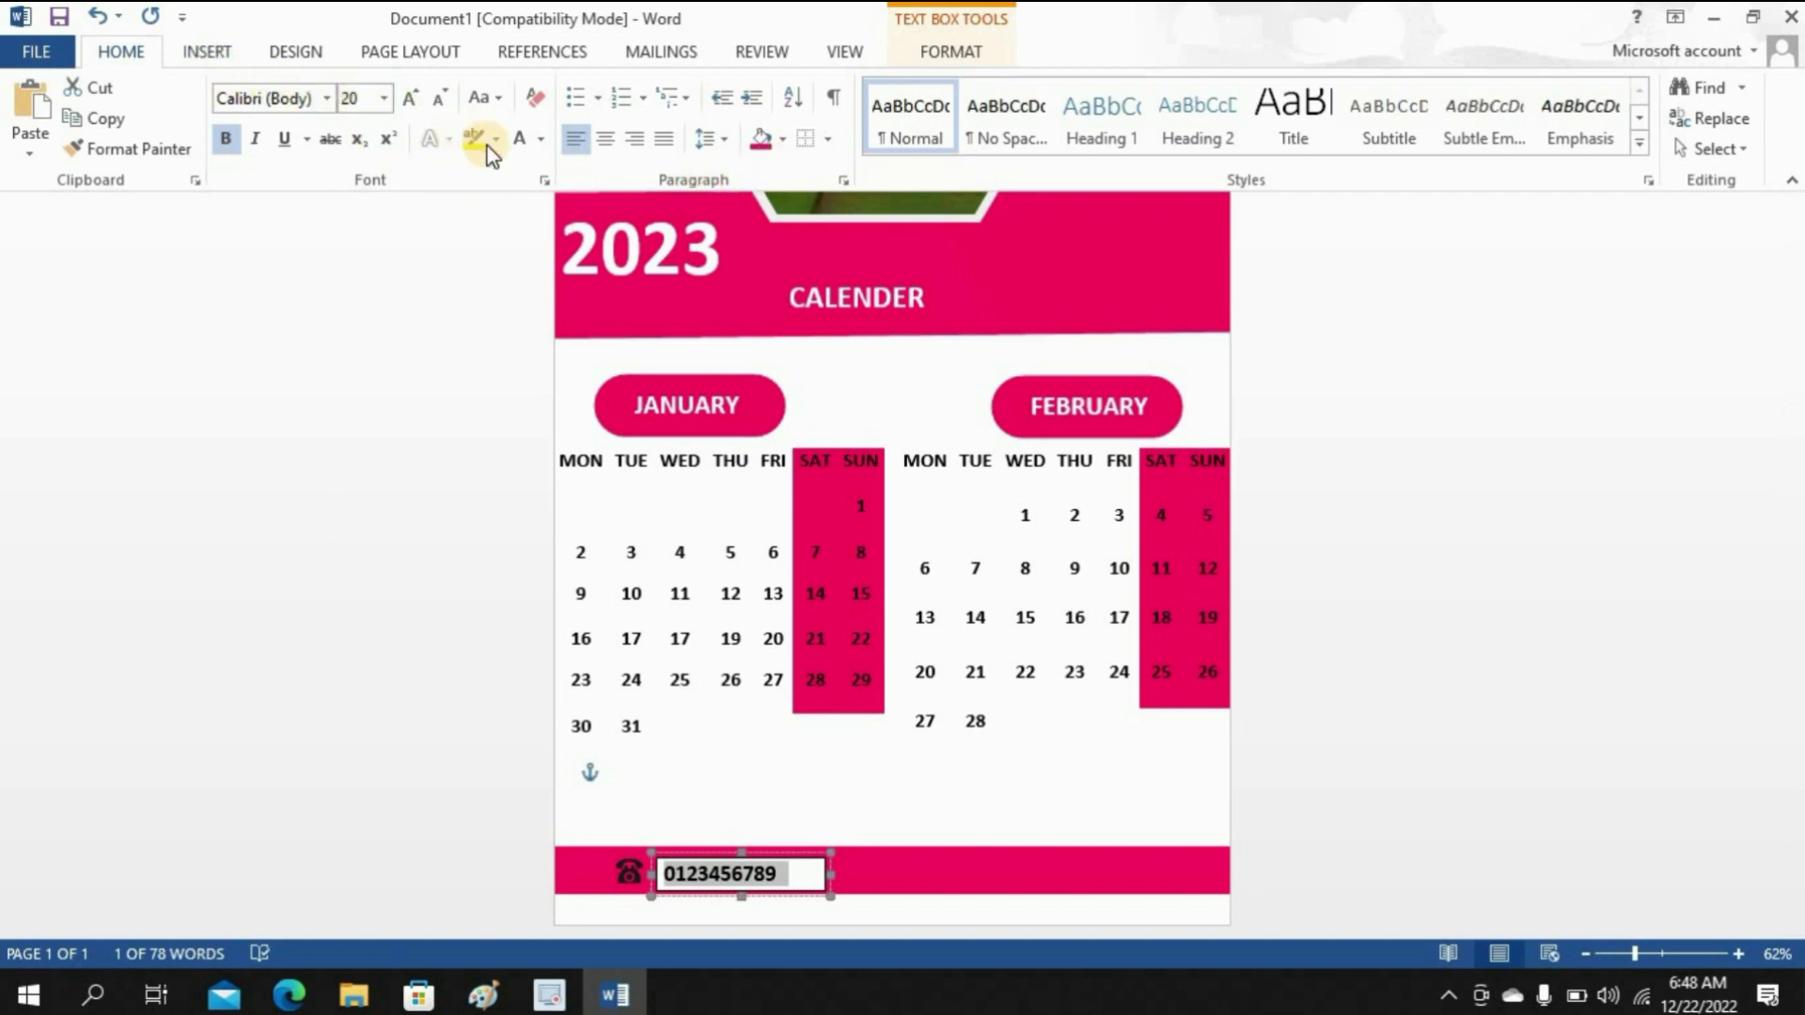
Step: Make the footer phone number white and give its text box a pink fill with no outline
click(209, 51)
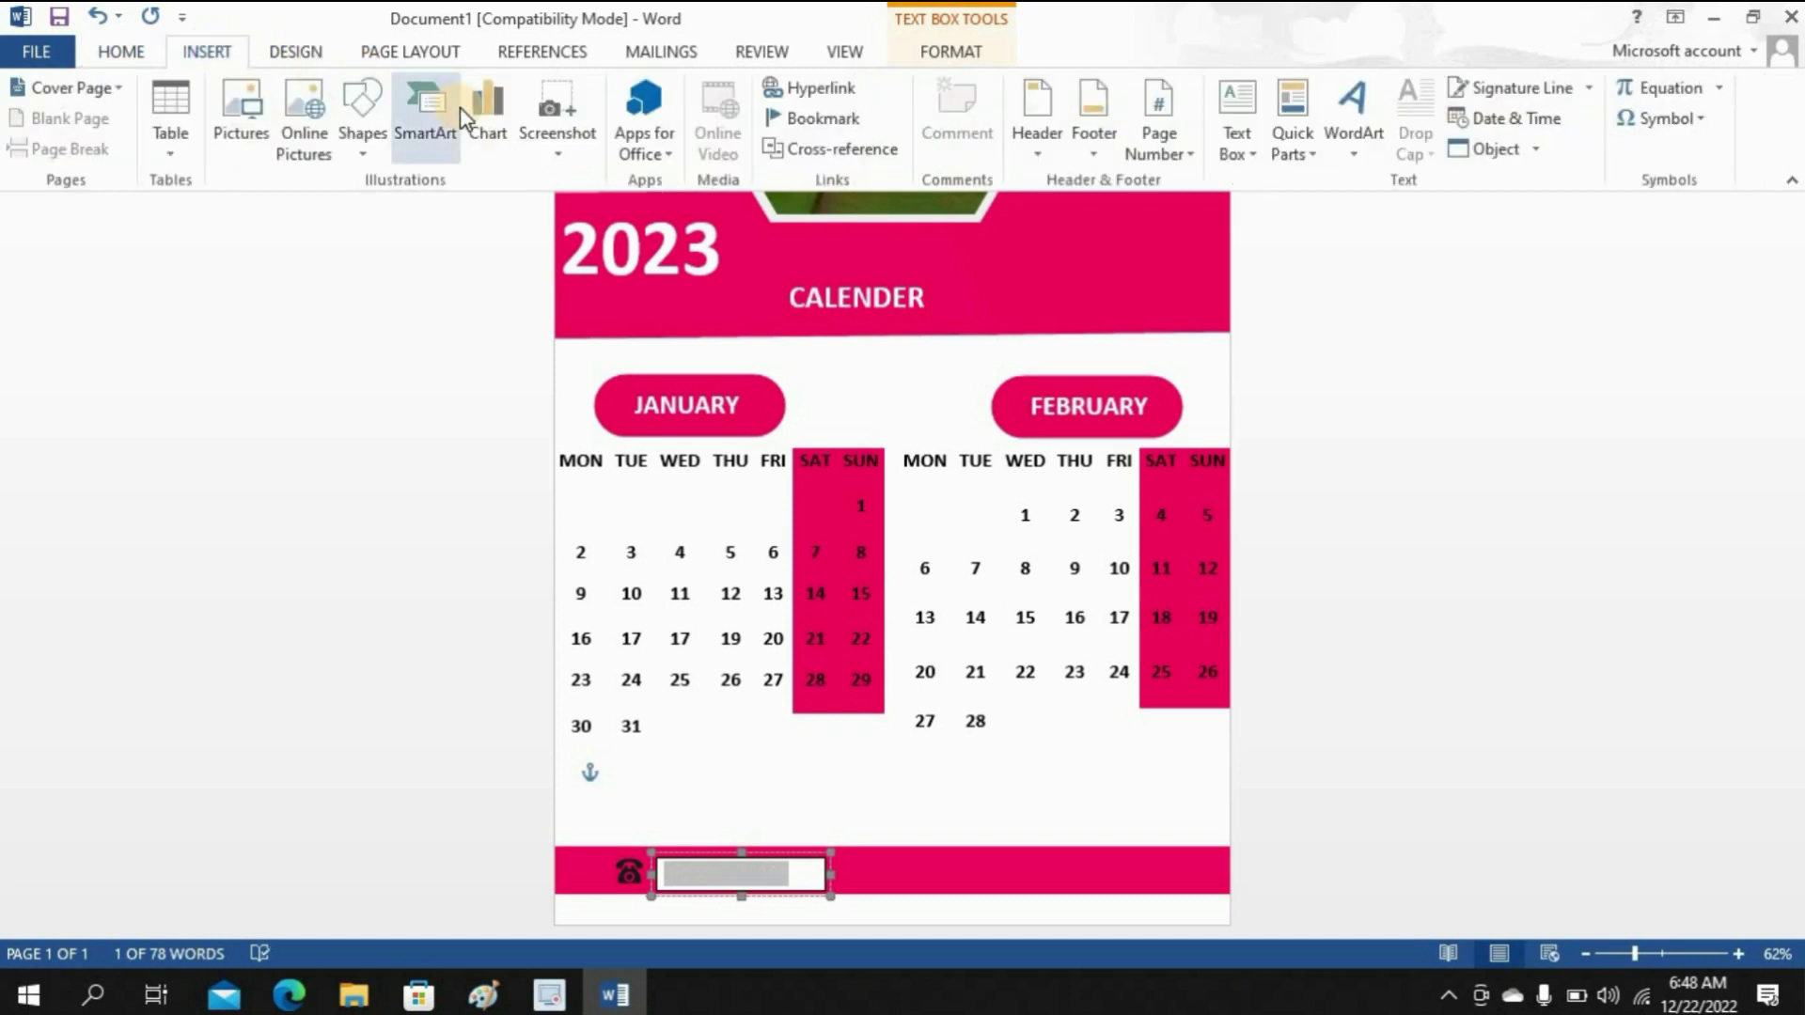
click(139, 50)
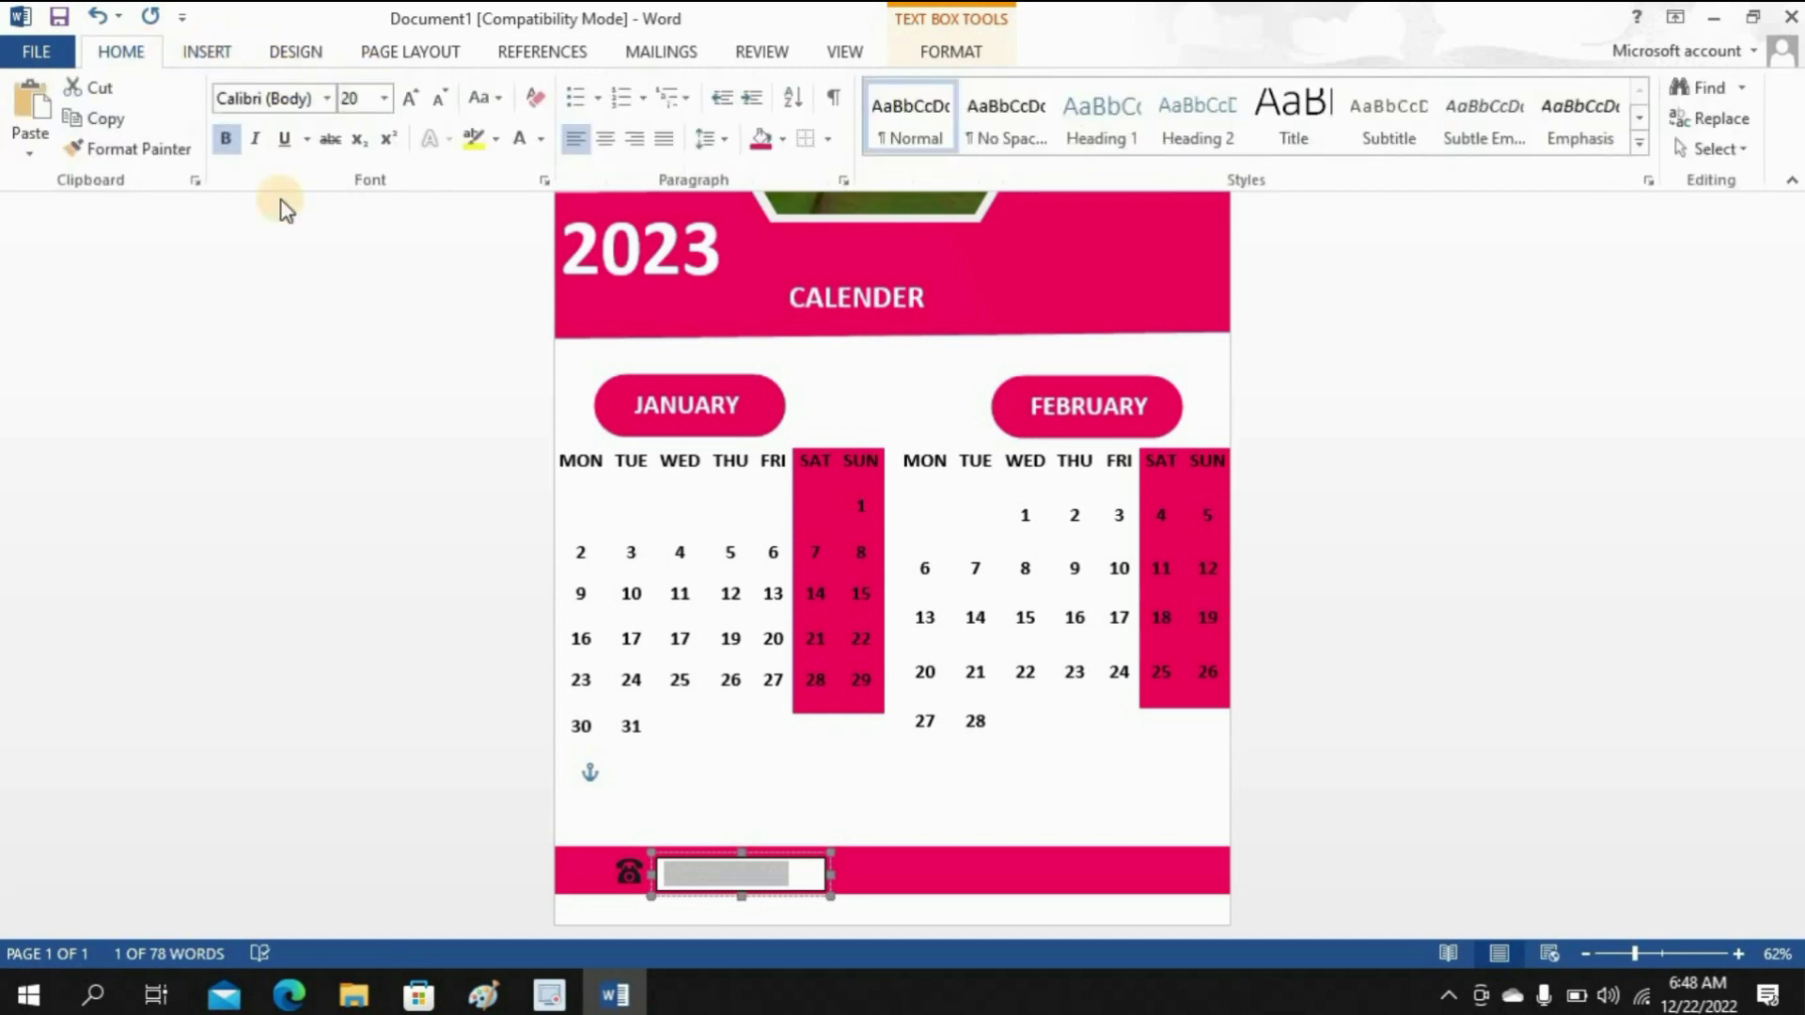
double_click(809, 889)
click(778, 88)
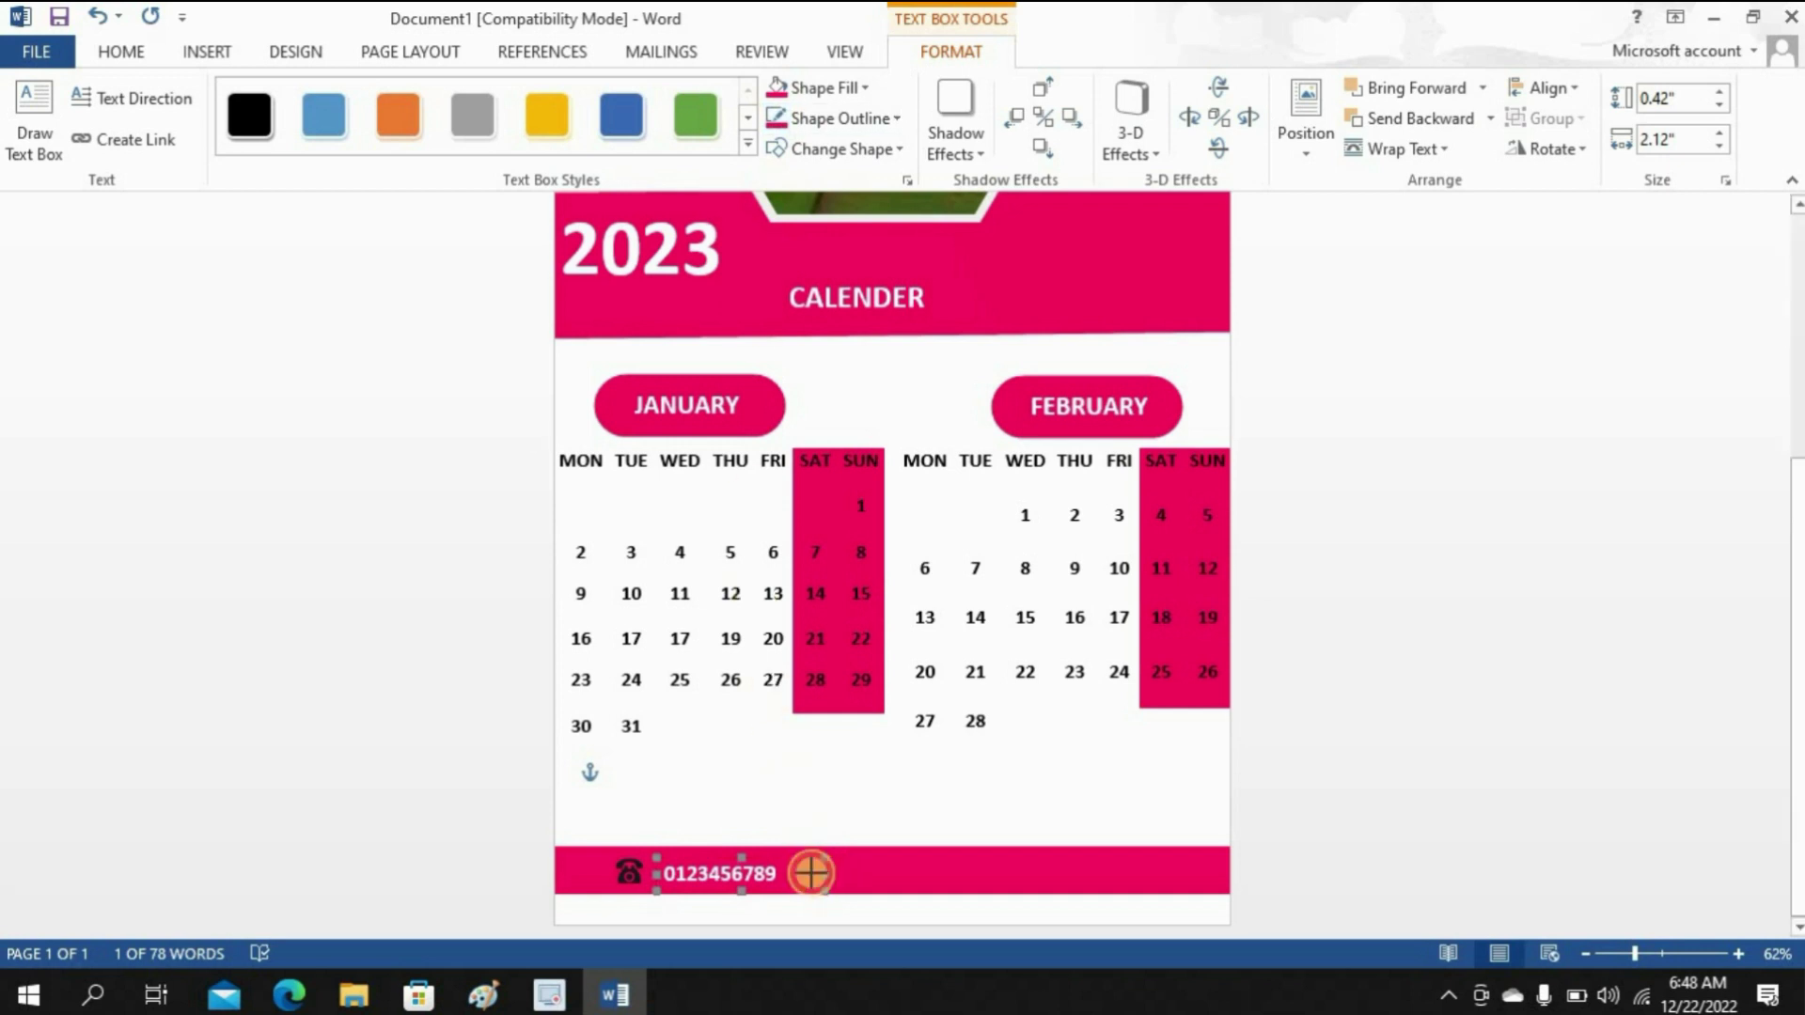
Step: Narrow the phone number's text box to about 1.85" and shift it slightly closer to the telephone icon
drag(803, 871, 801, 873)
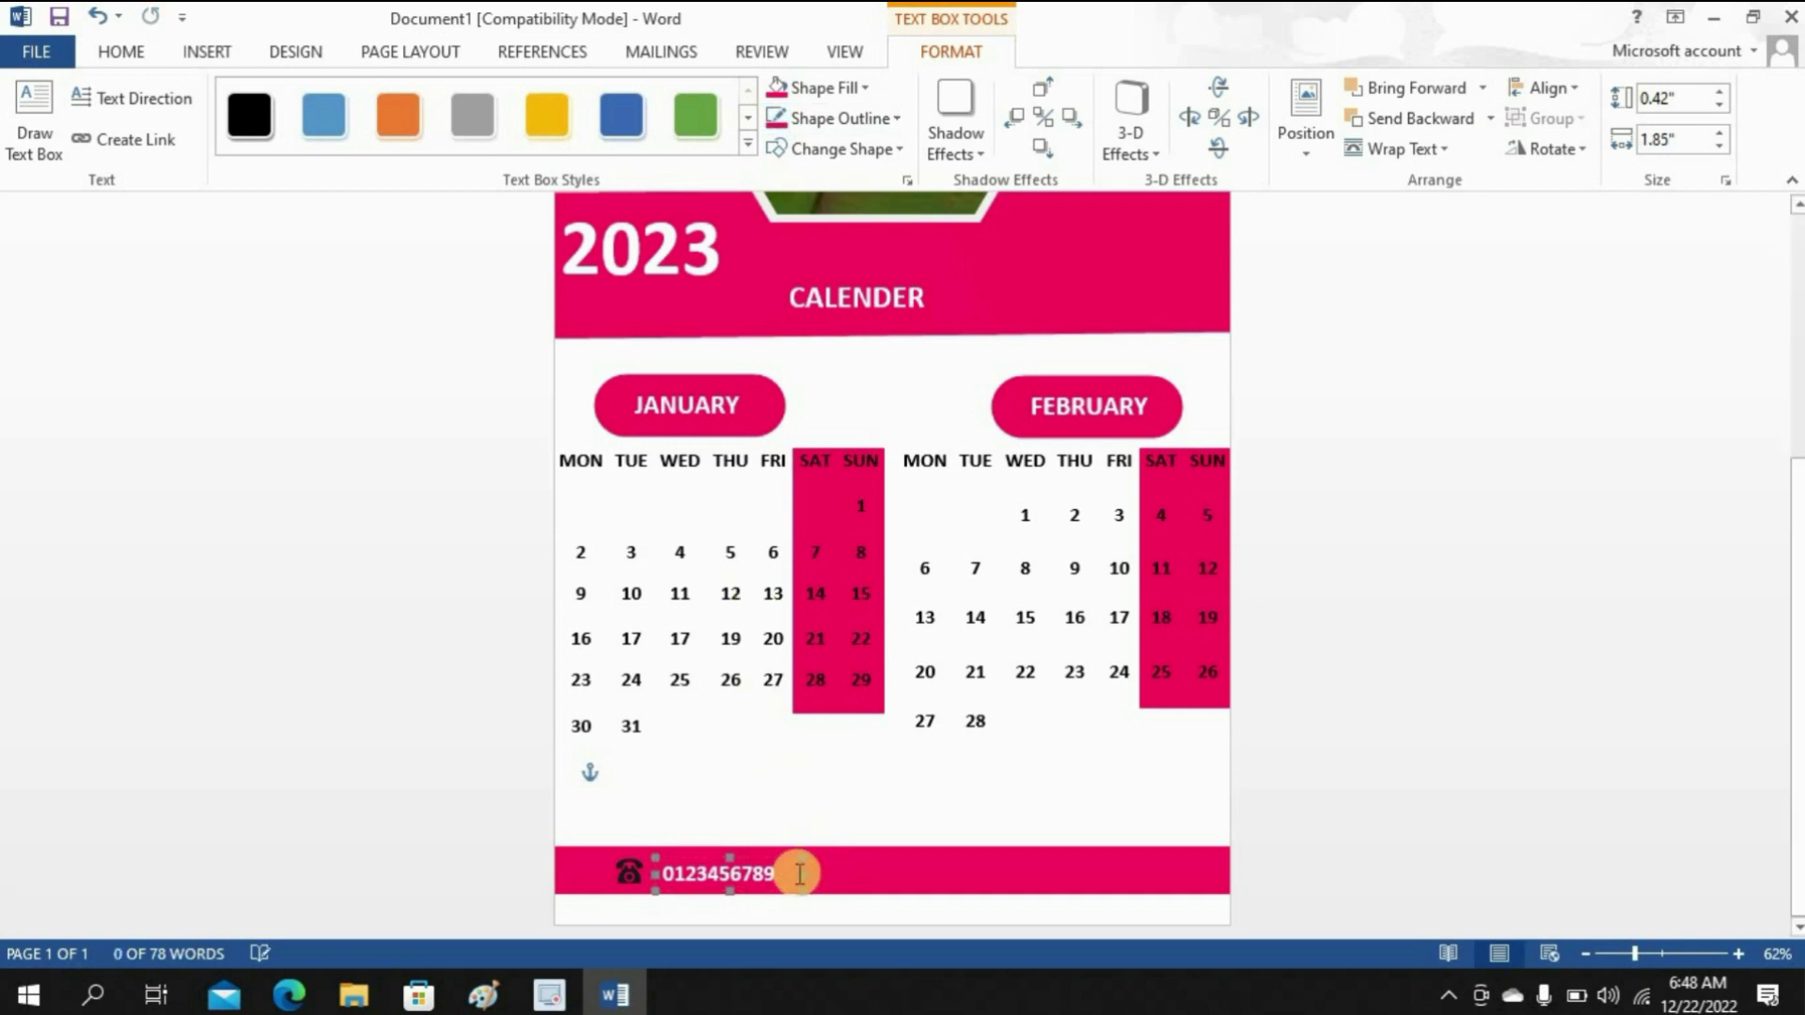
click(1345, 843)
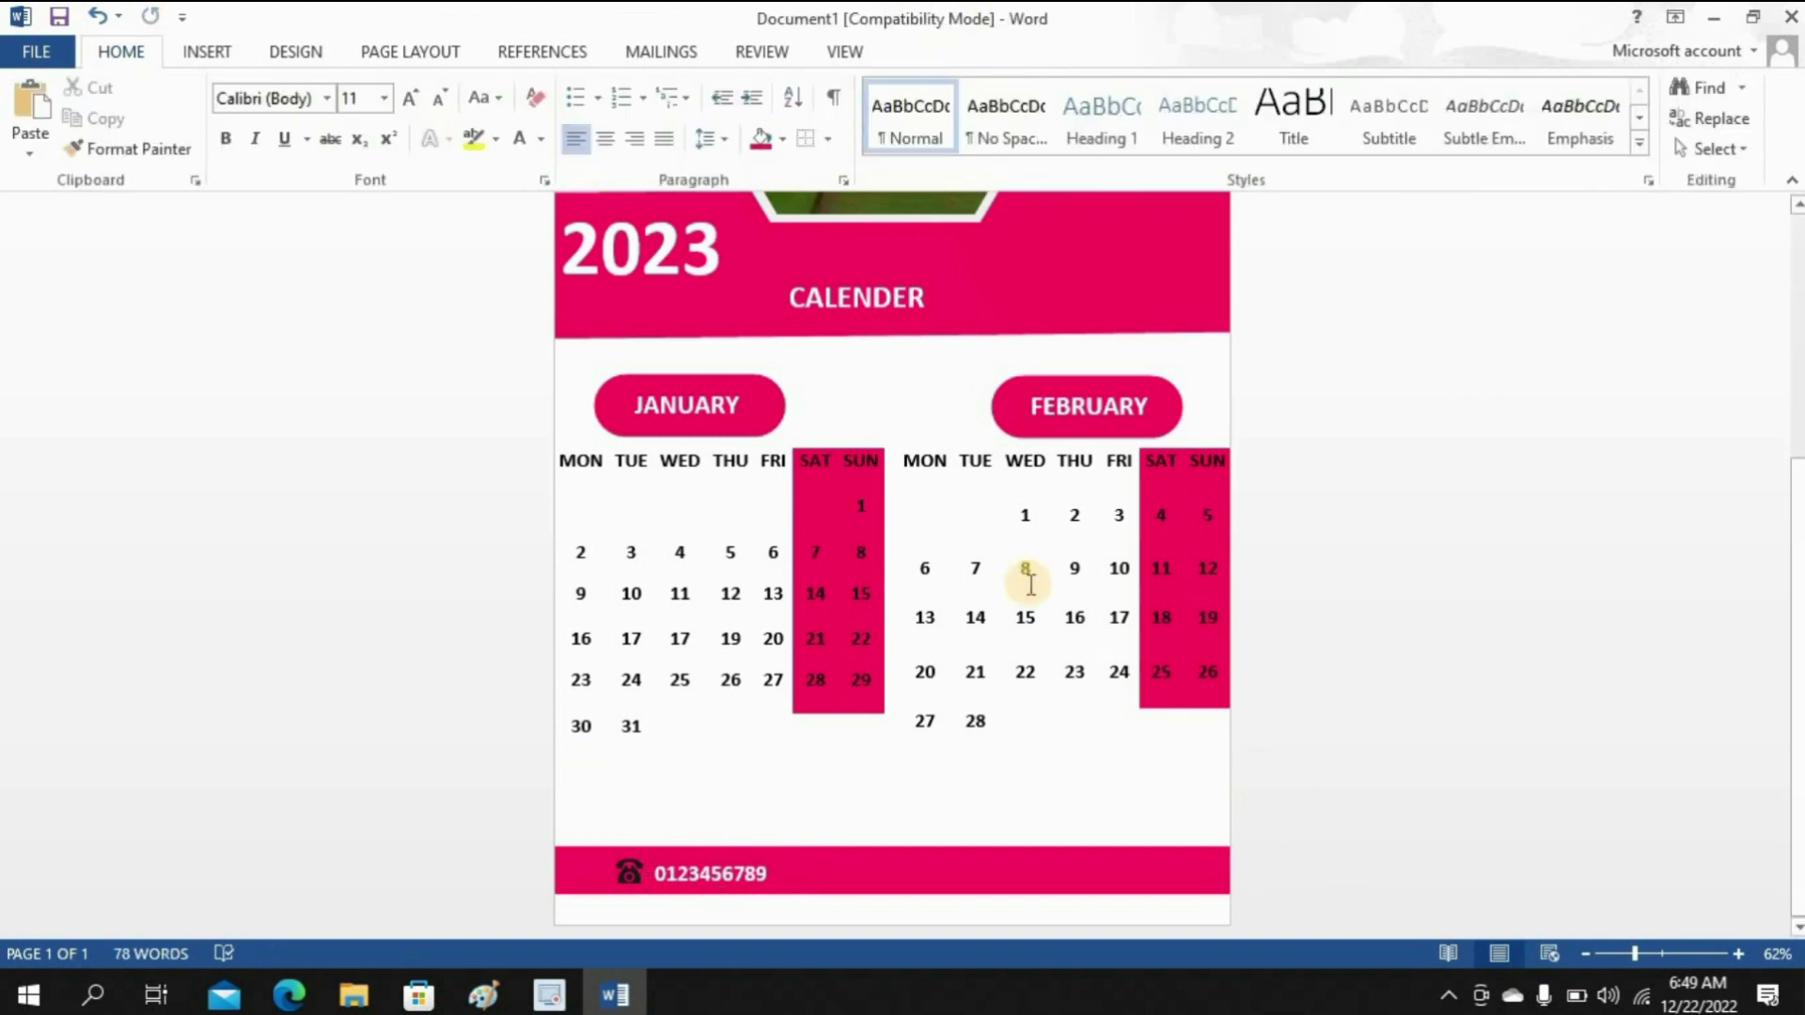
Step: Search Bing's online pictures for "website icon" and filter the results by the color black
click(207, 51)
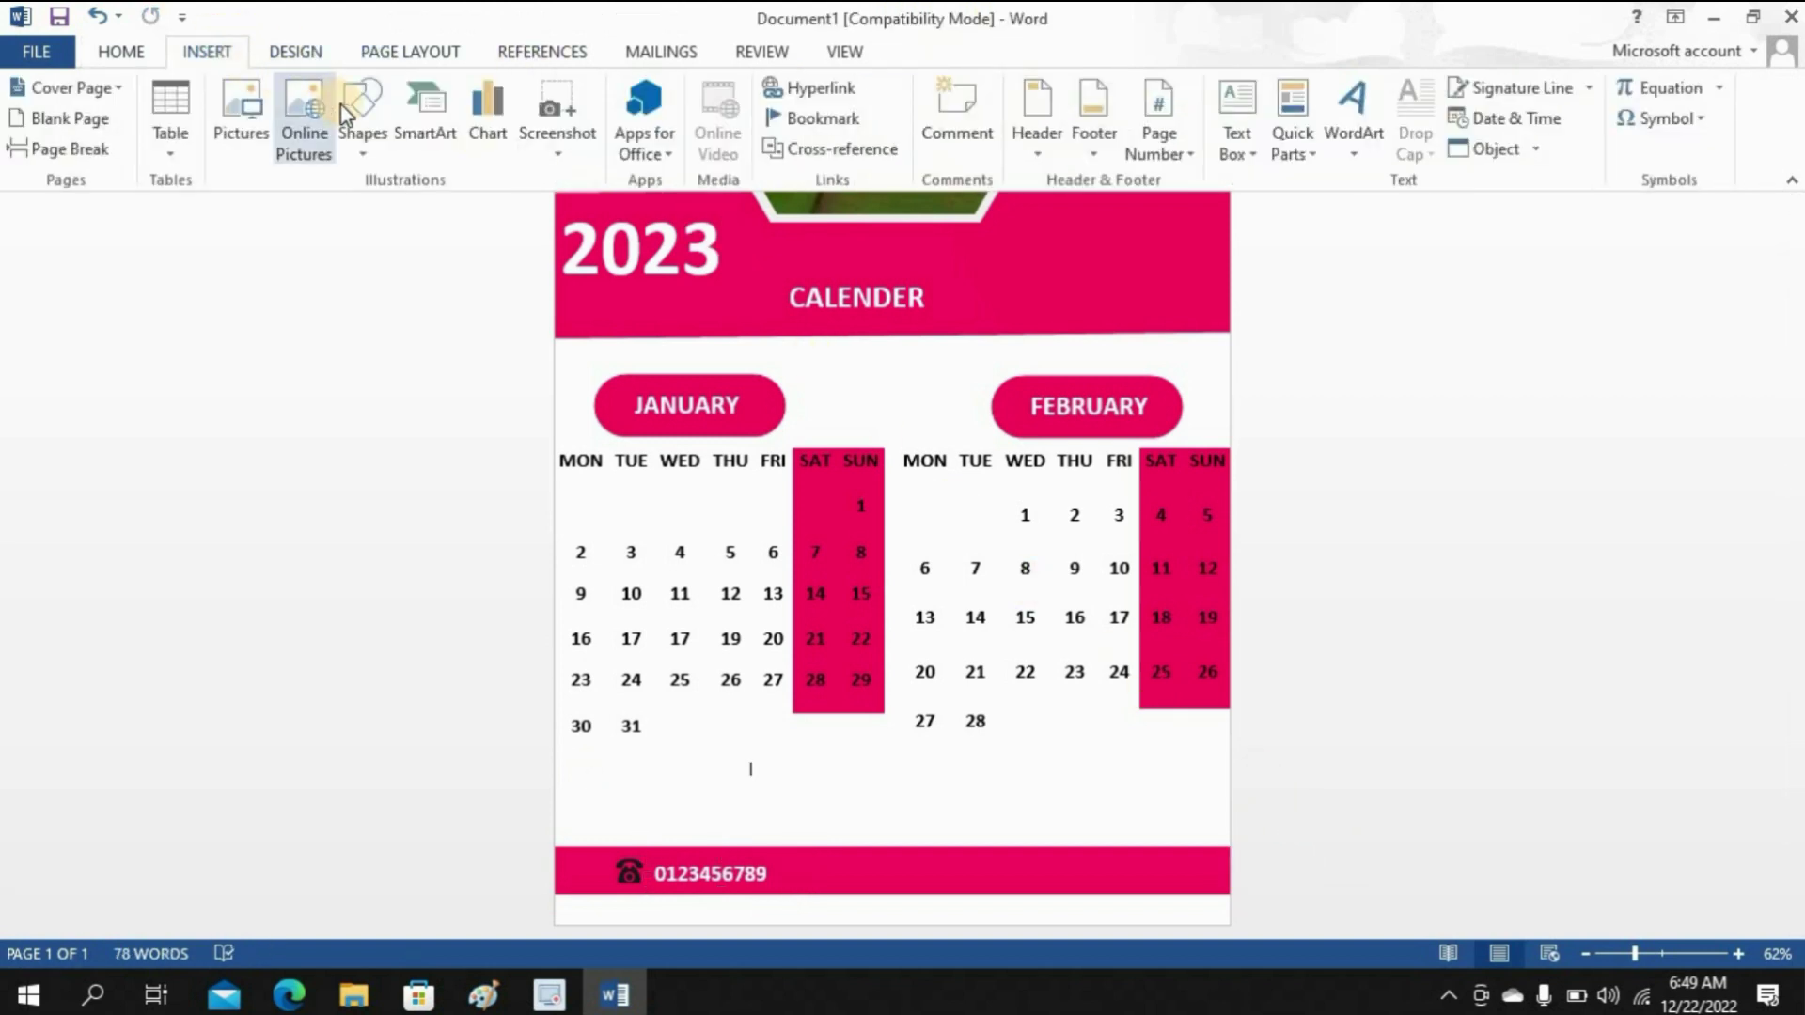
click(303, 121)
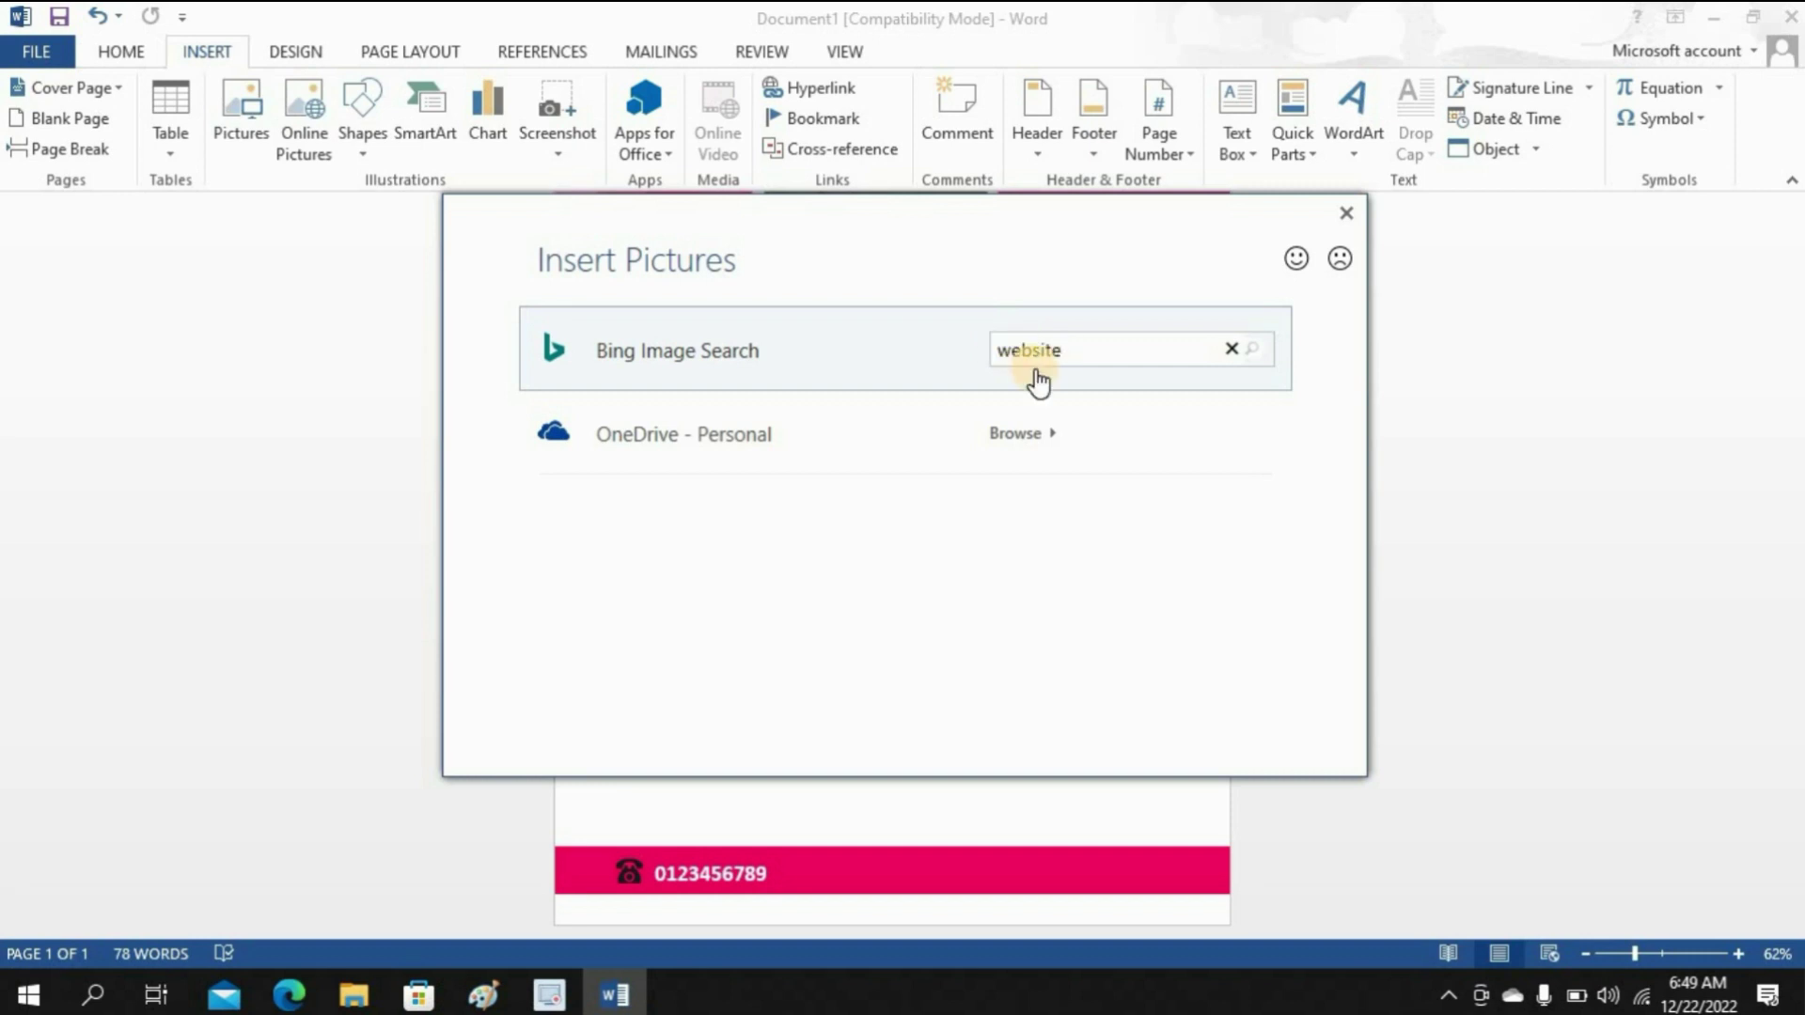
click(1254, 351)
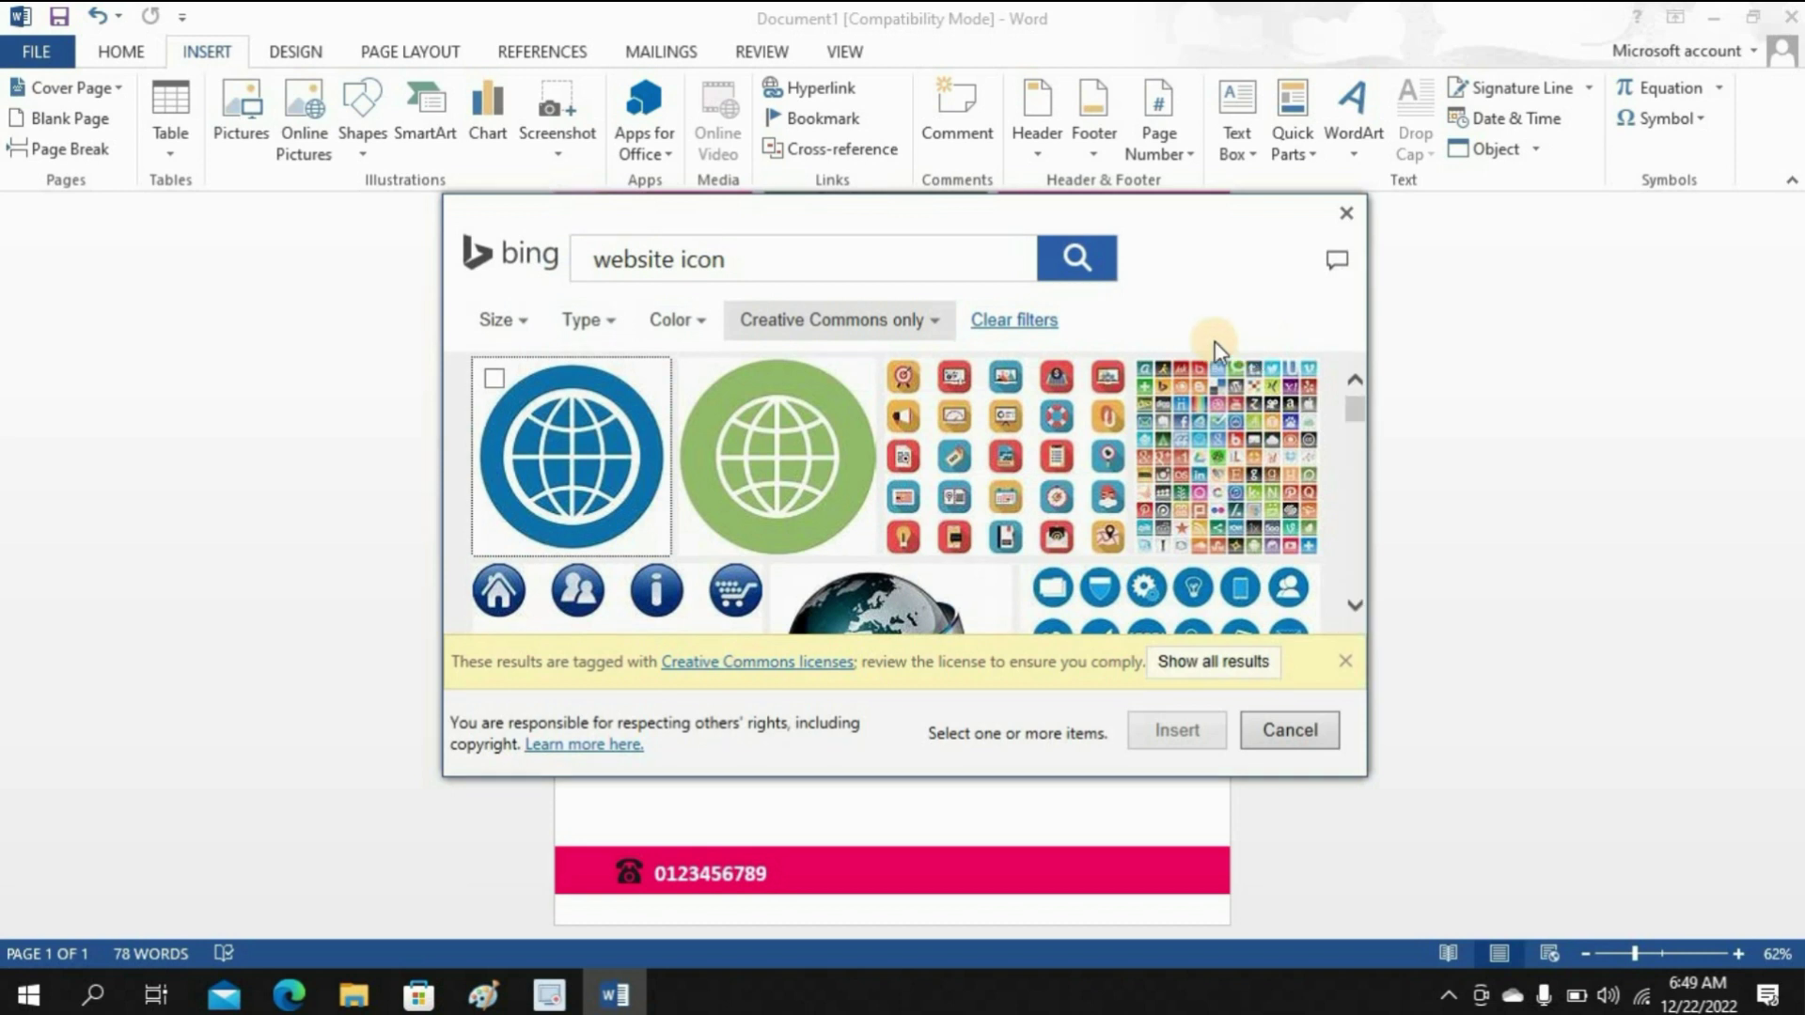
click(664, 325)
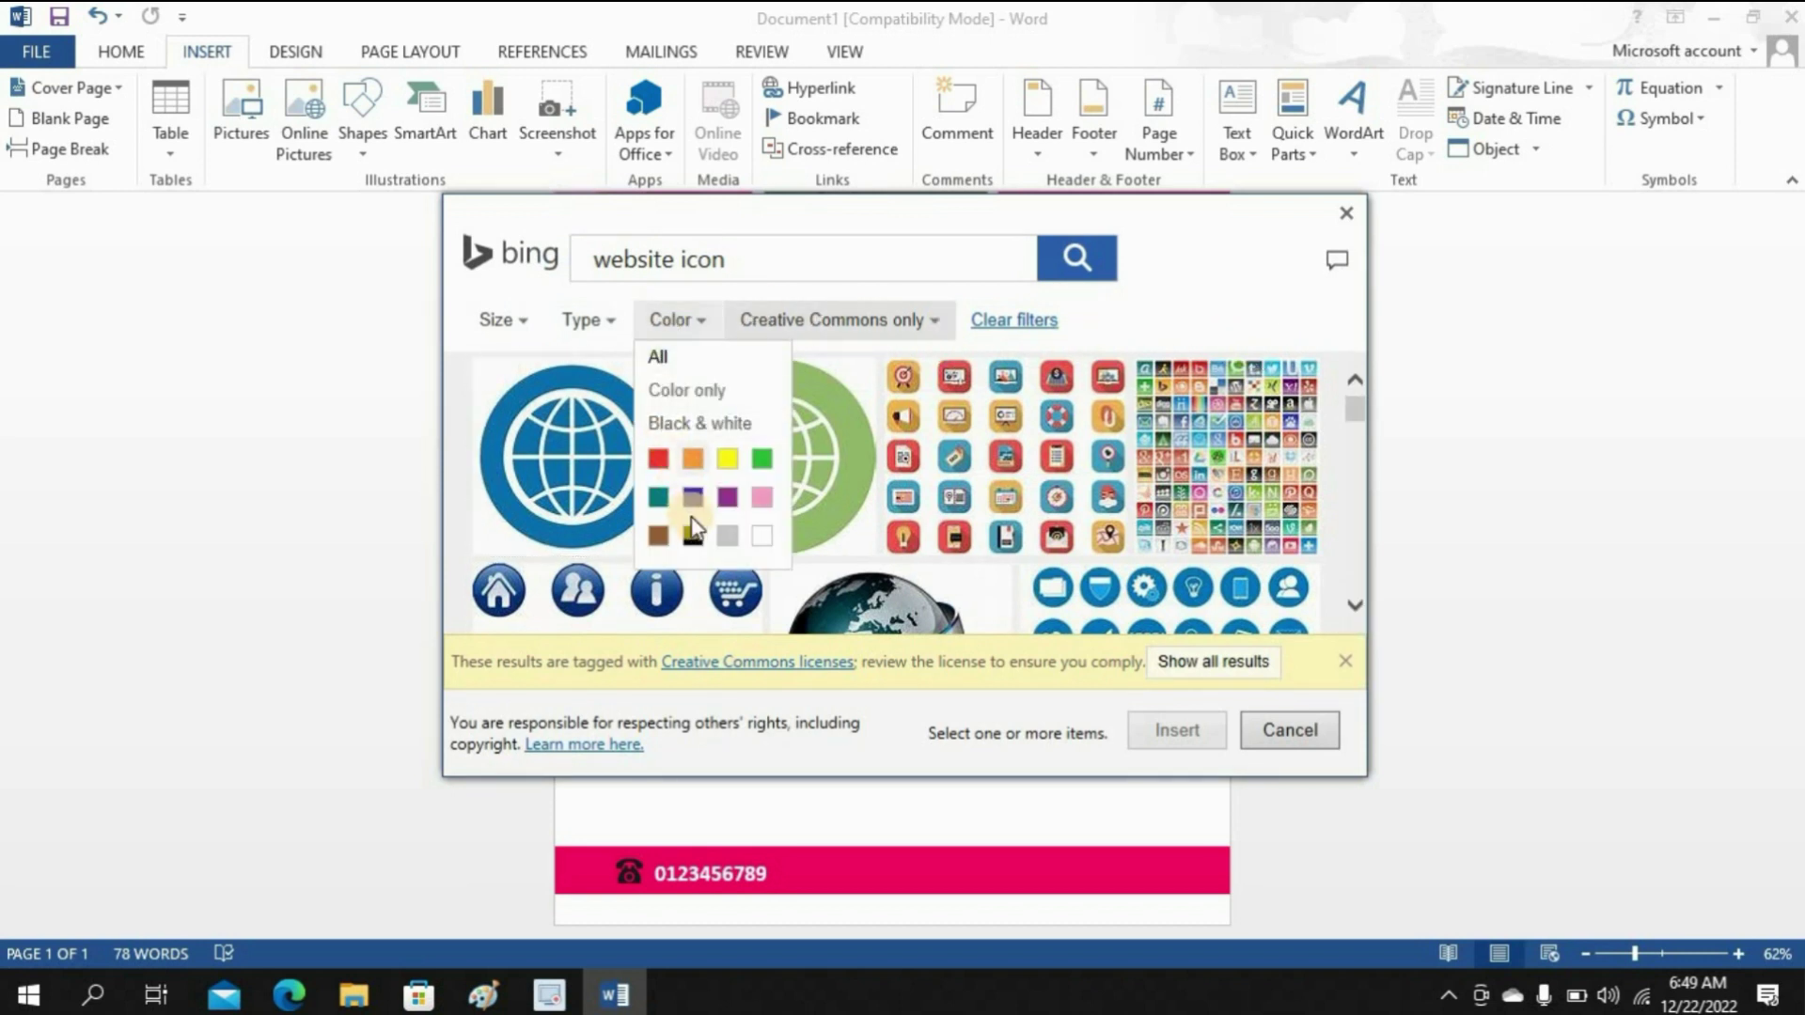
click(693, 536)
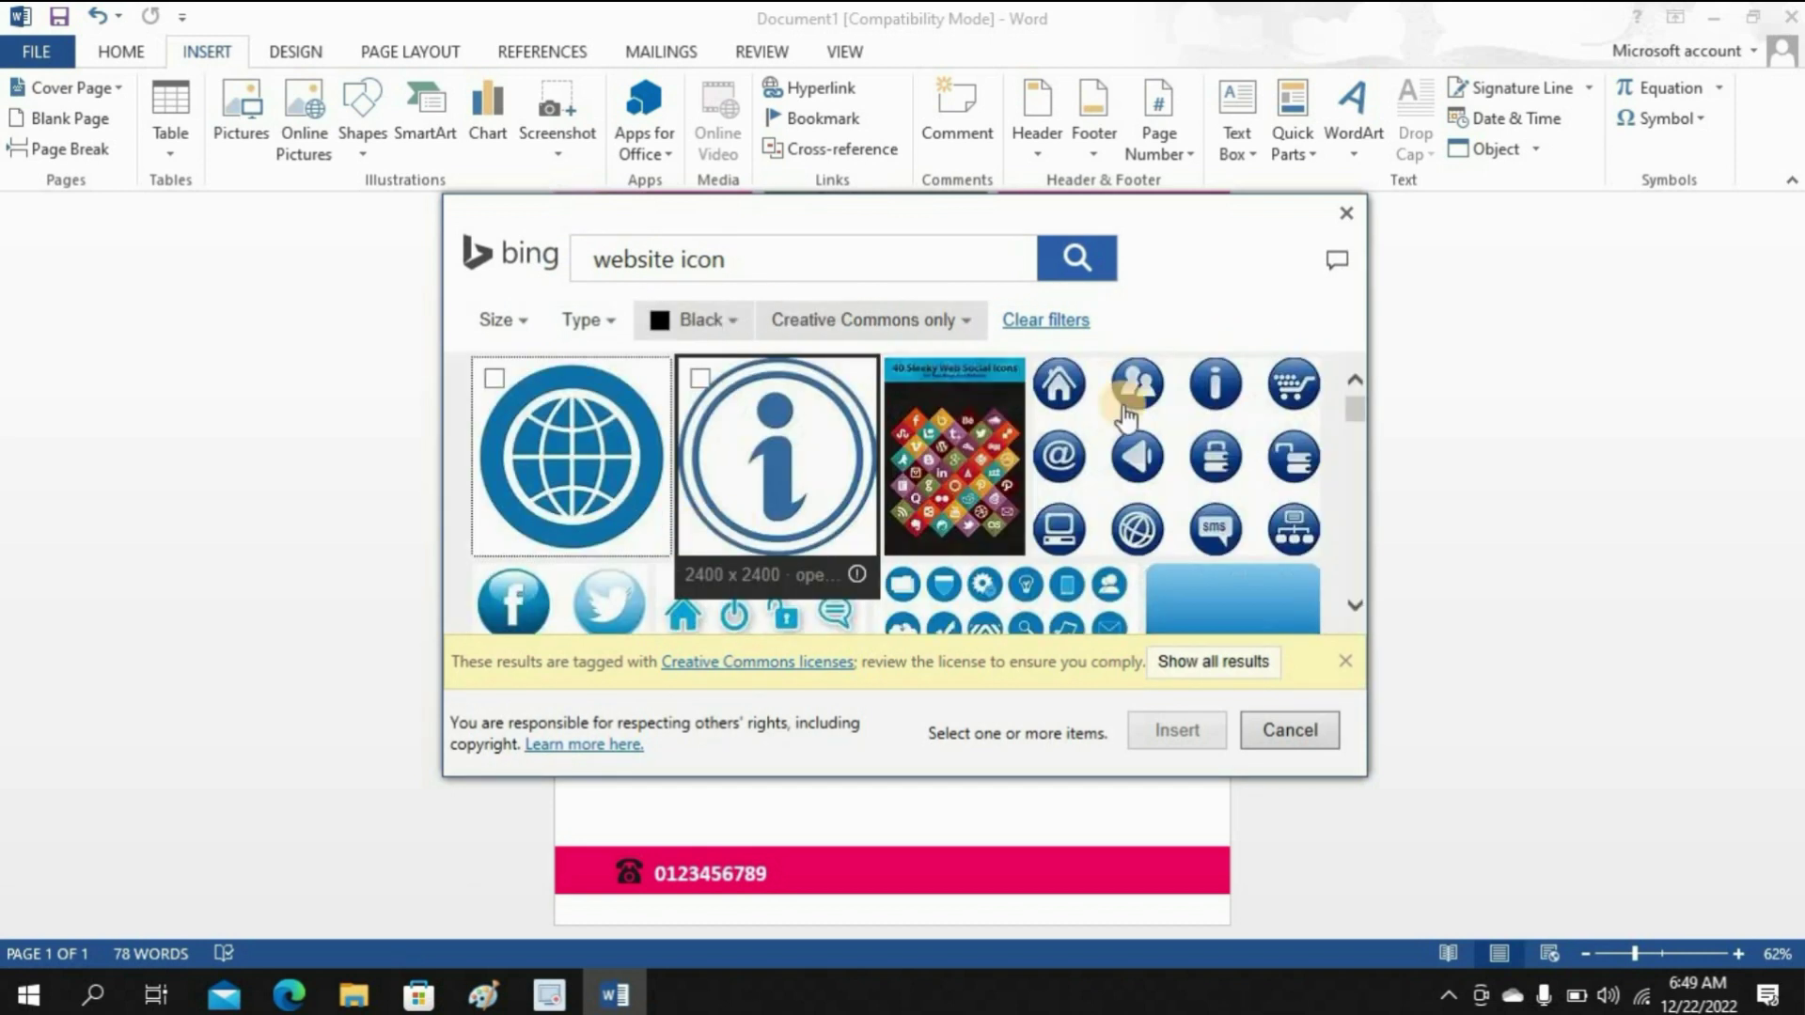
Step: Insert the picture of a white envelope in a black circle from the search results
drag(1359, 415, 1355, 475)
click(1225, 451)
click(1202, 727)
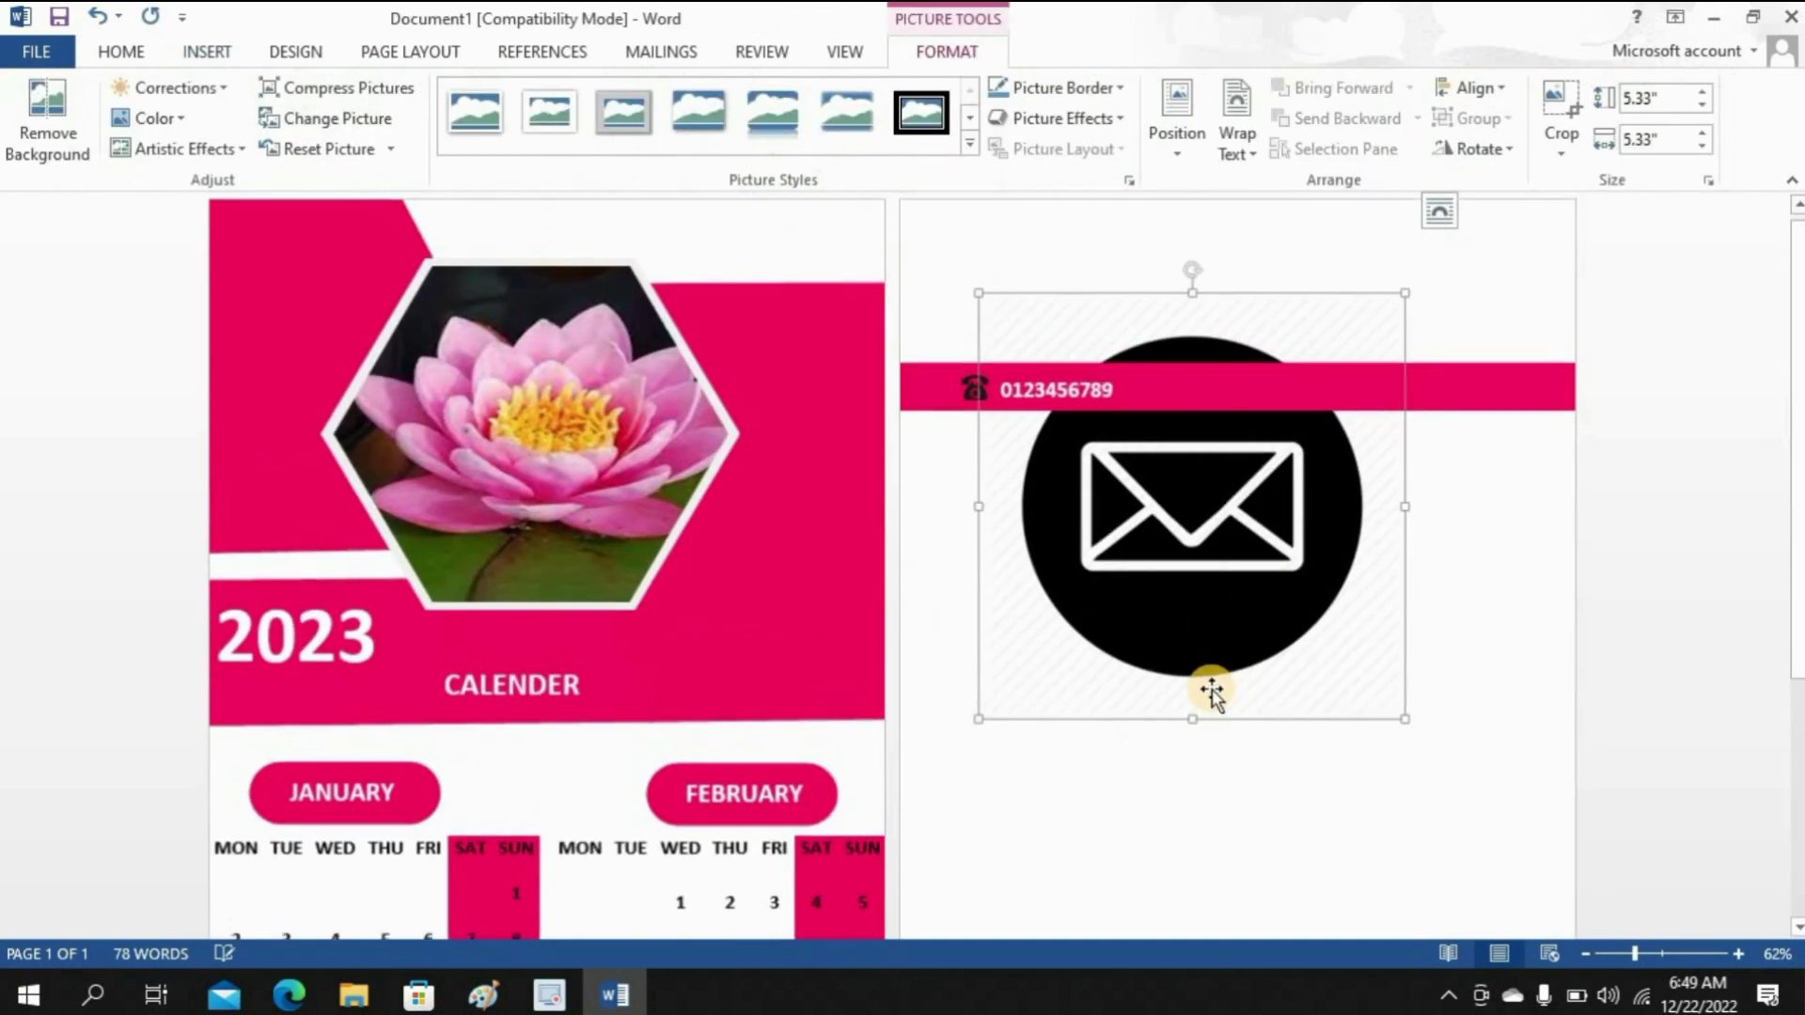
Step: Set the envelope picture's wrapping to In Front of Text and shrink it to about 0.37" square on the footer bar, after the phone number
click(1236, 143)
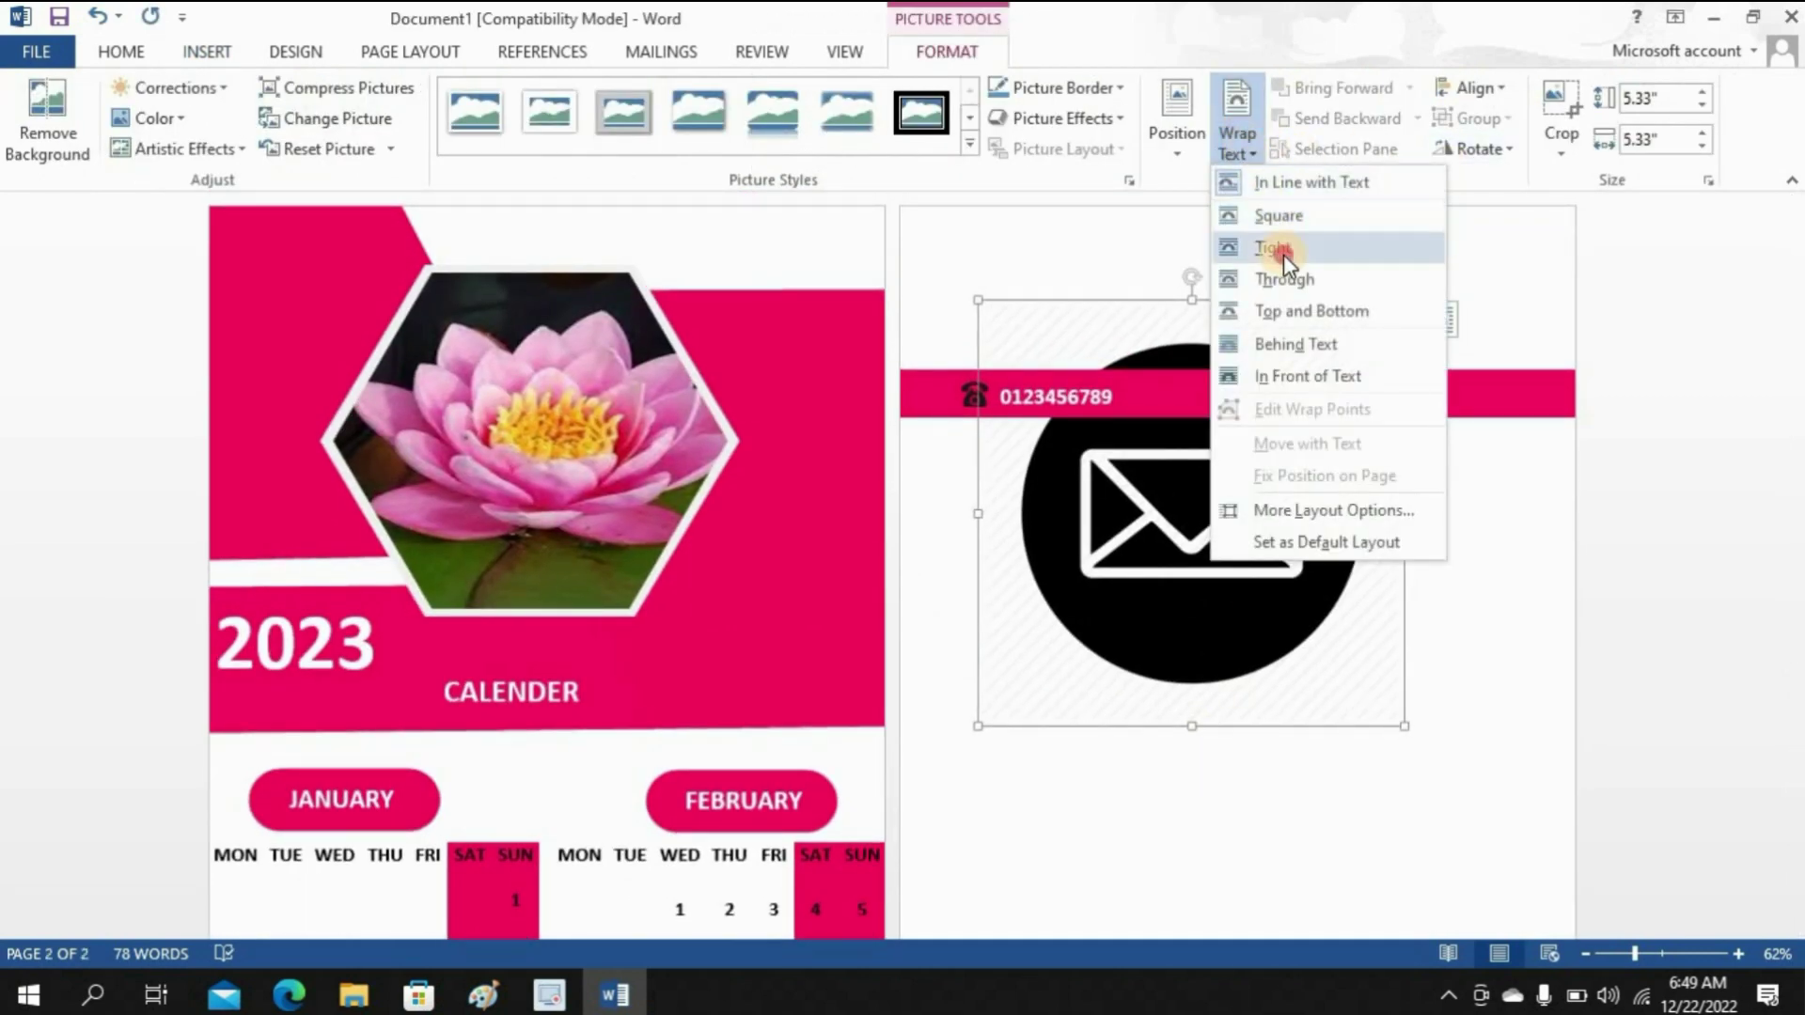
click(1283, 252)
click(1236, 142)
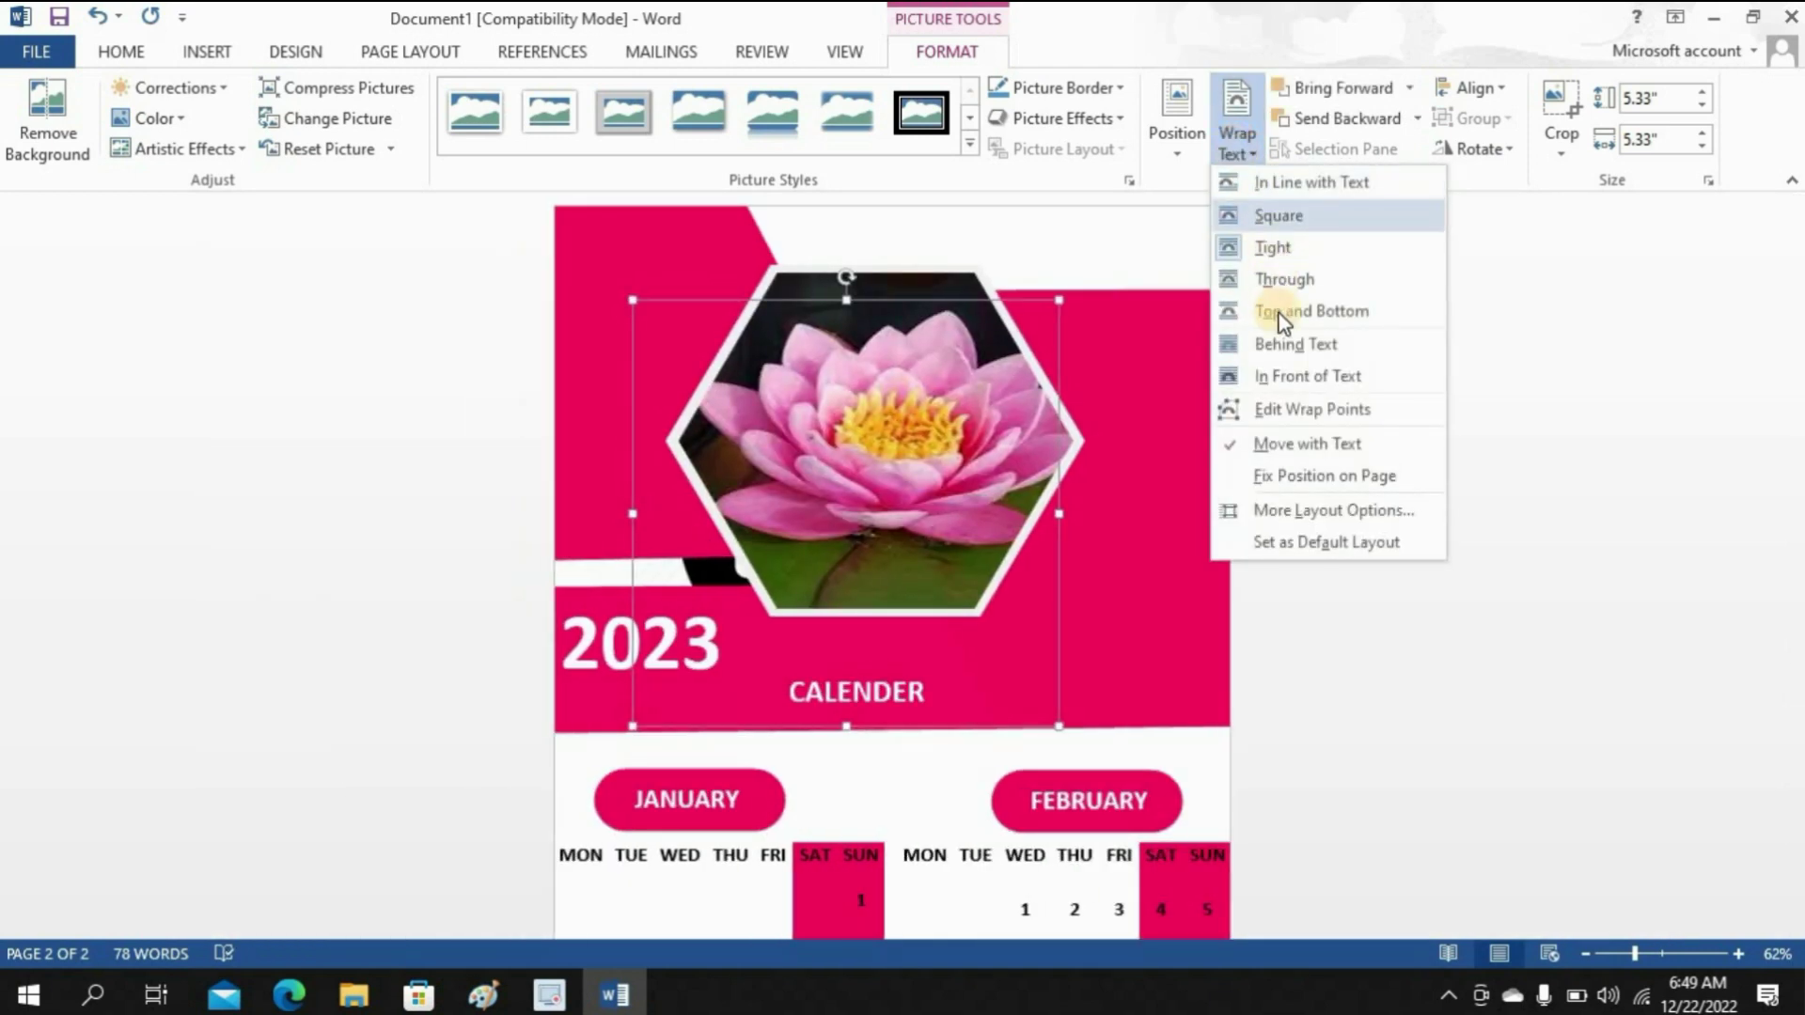
click(1279, 375)
drag(1061, 722, 847, 871)
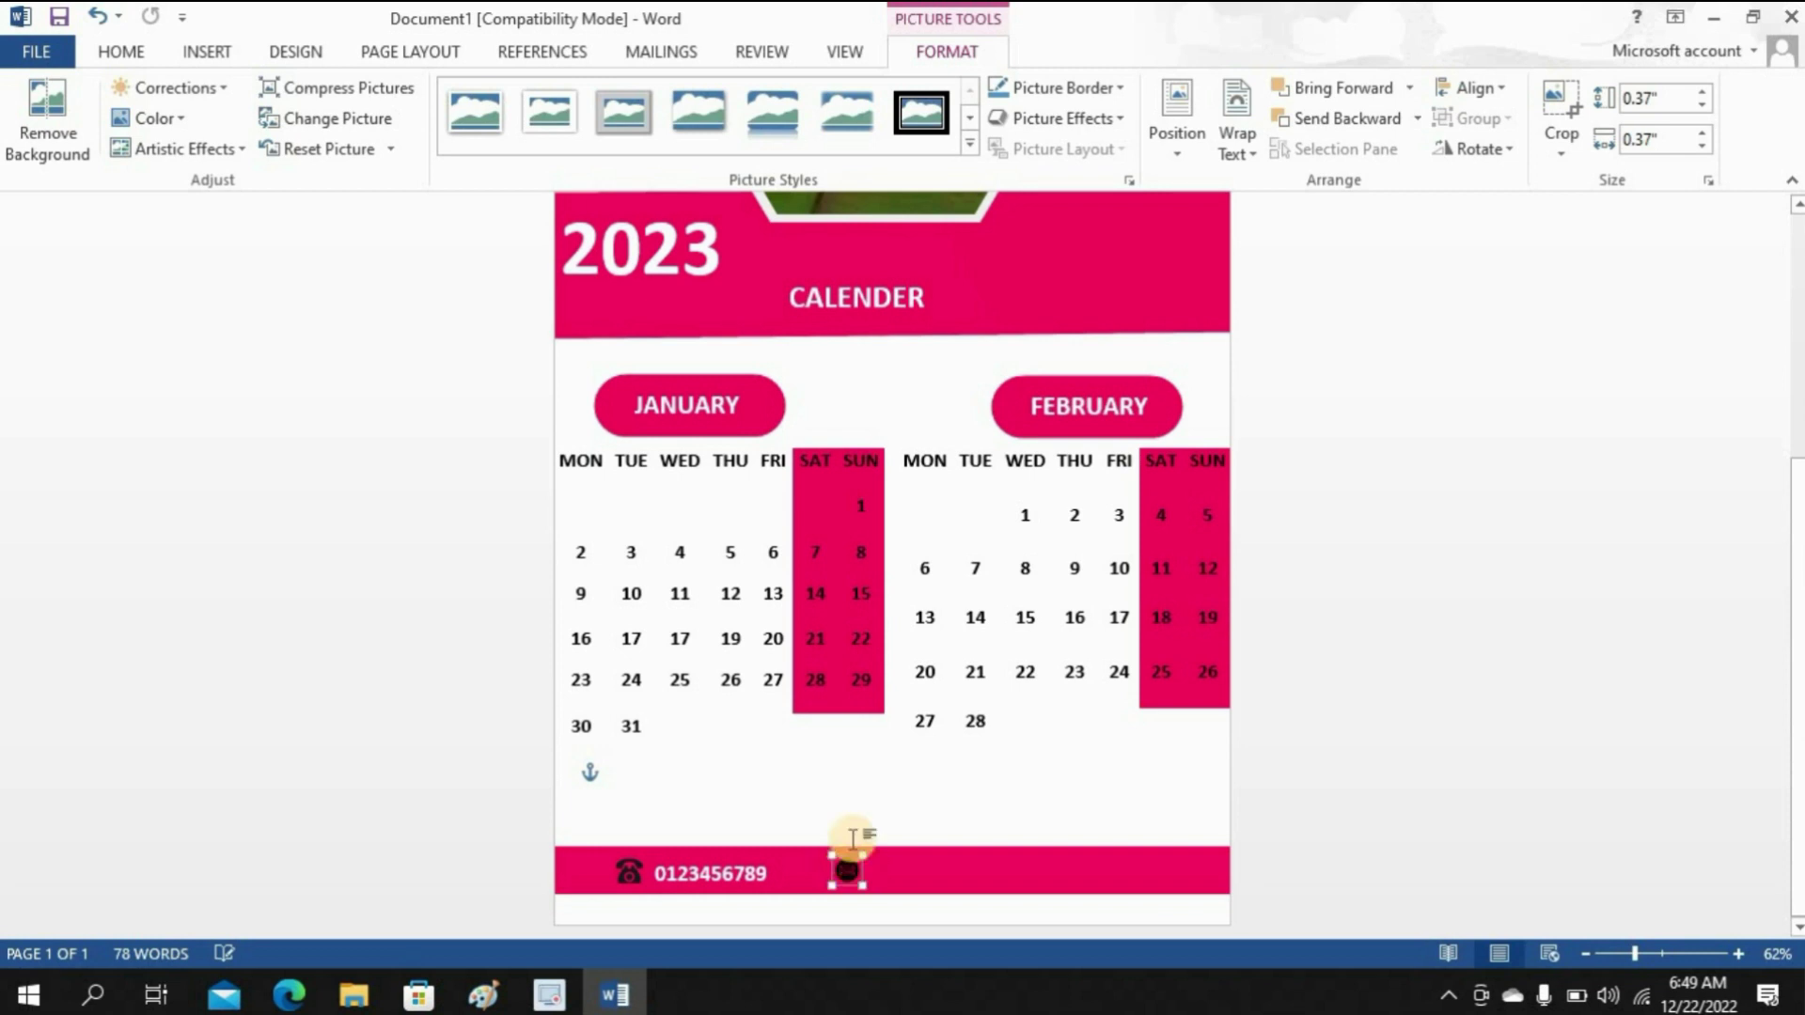
click(121, 51)
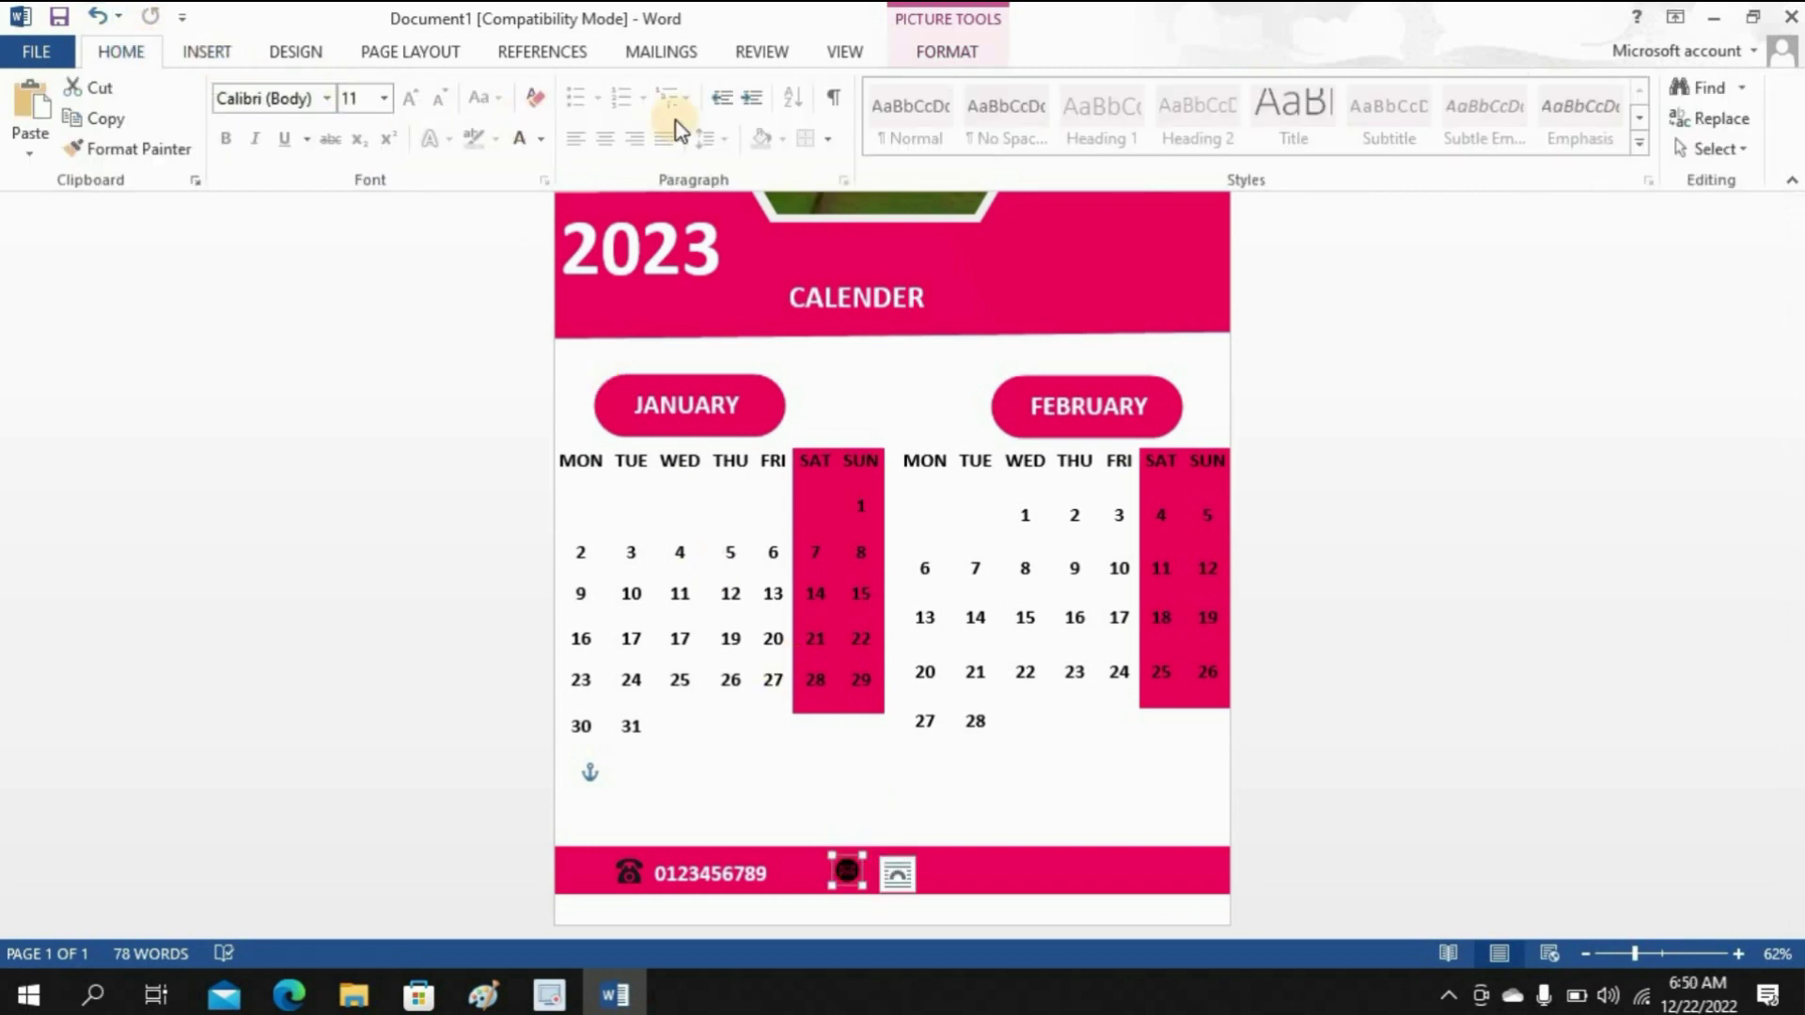
click(237, 52)
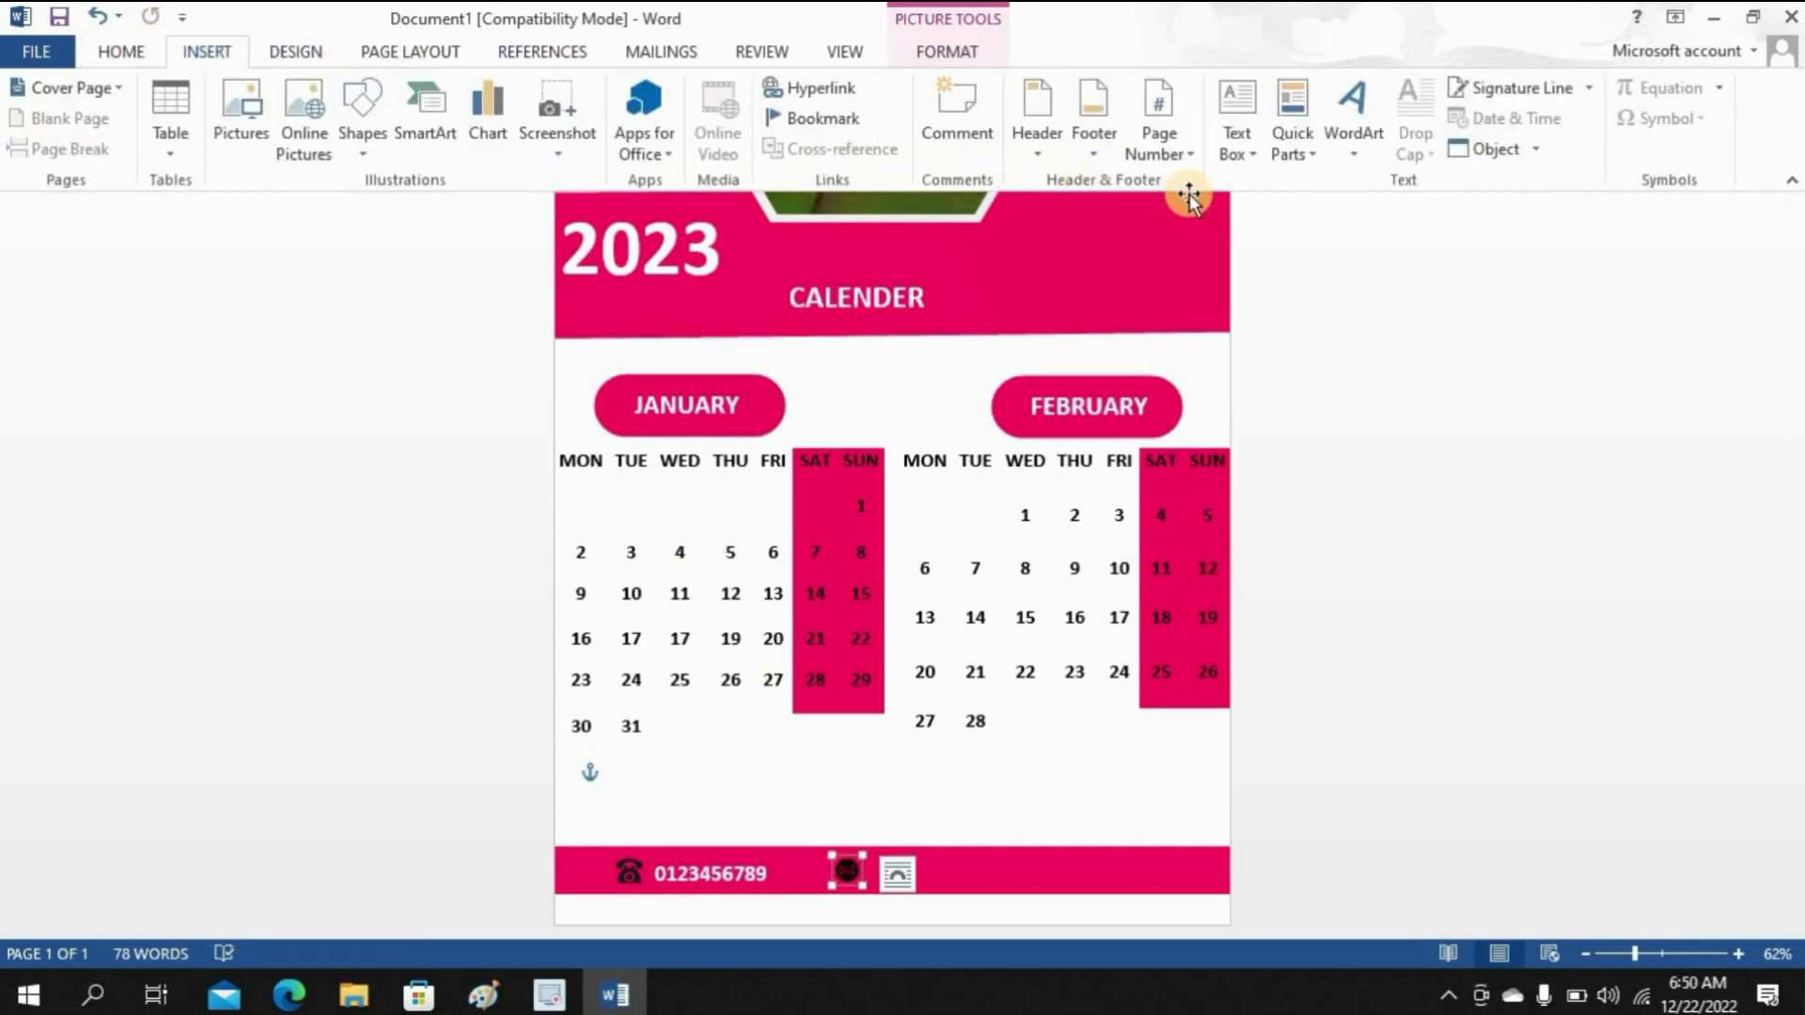
click(1237, 131)
click(1291, 717)
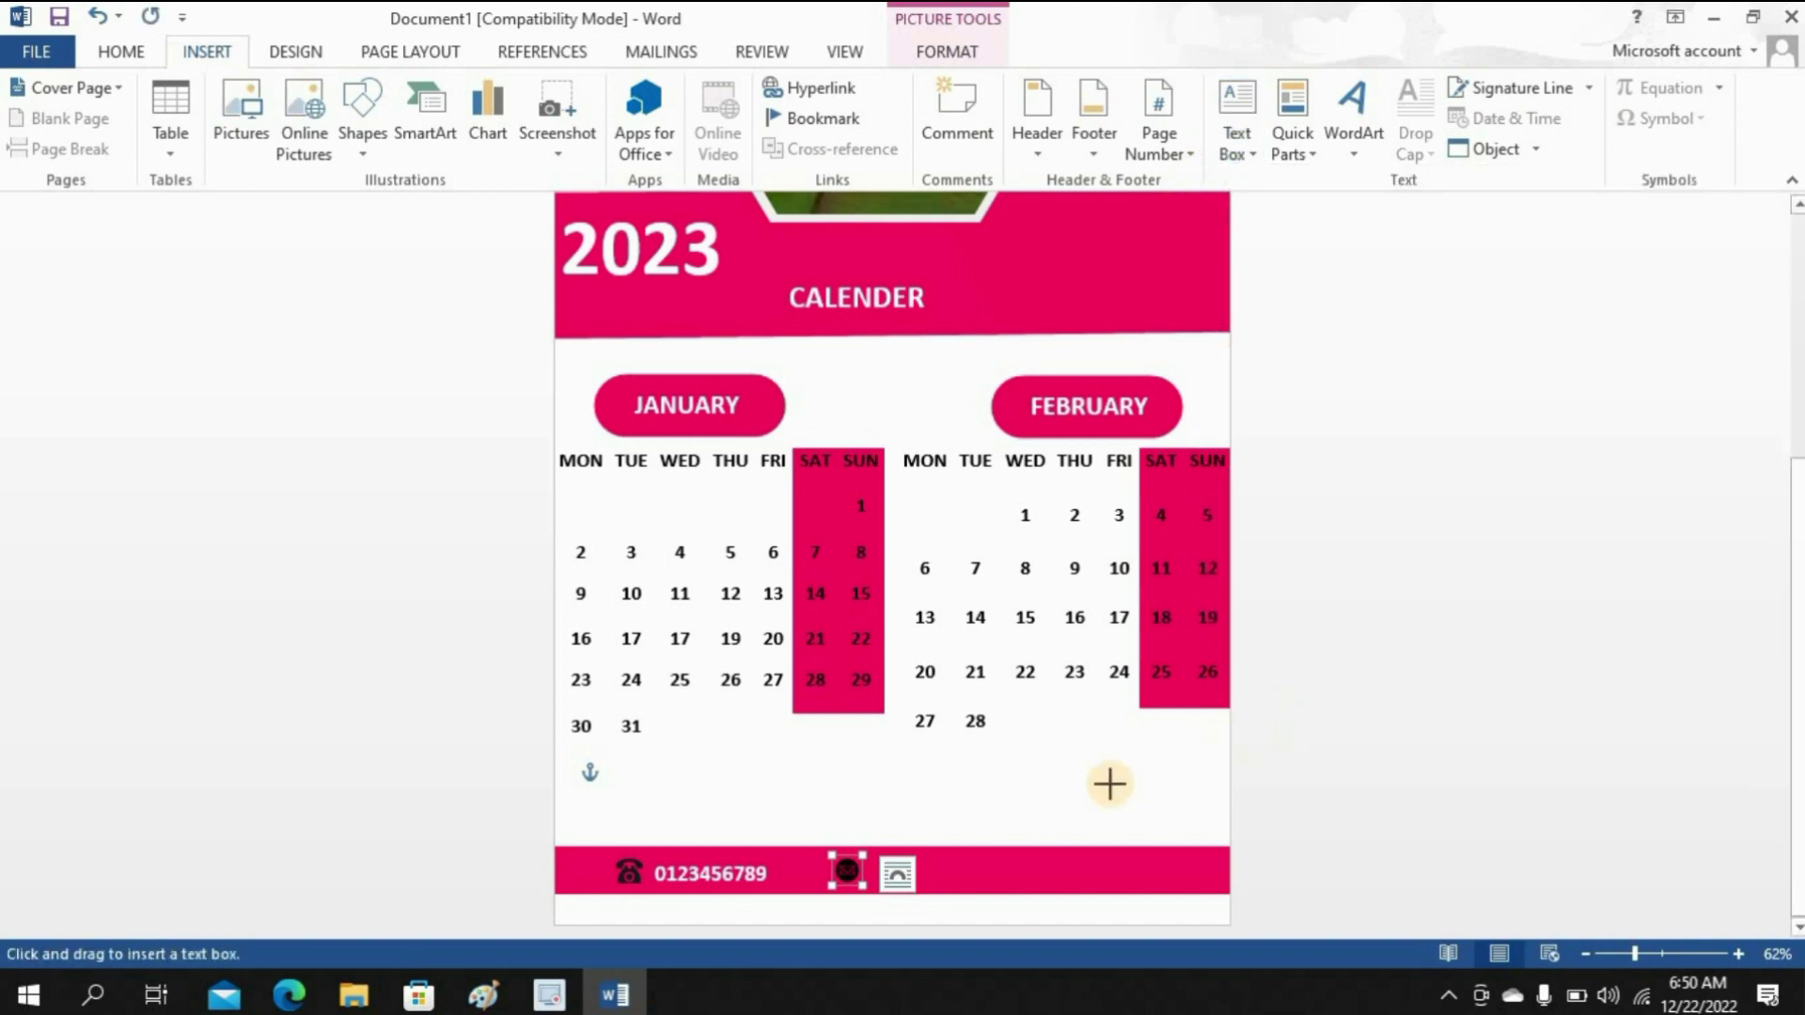
mouse_move(874, 854)
mouse_down()
mouse_move(959, 878)
mouse_move(1212, 888)
mouse_move(1198, 888)
mouse_up()
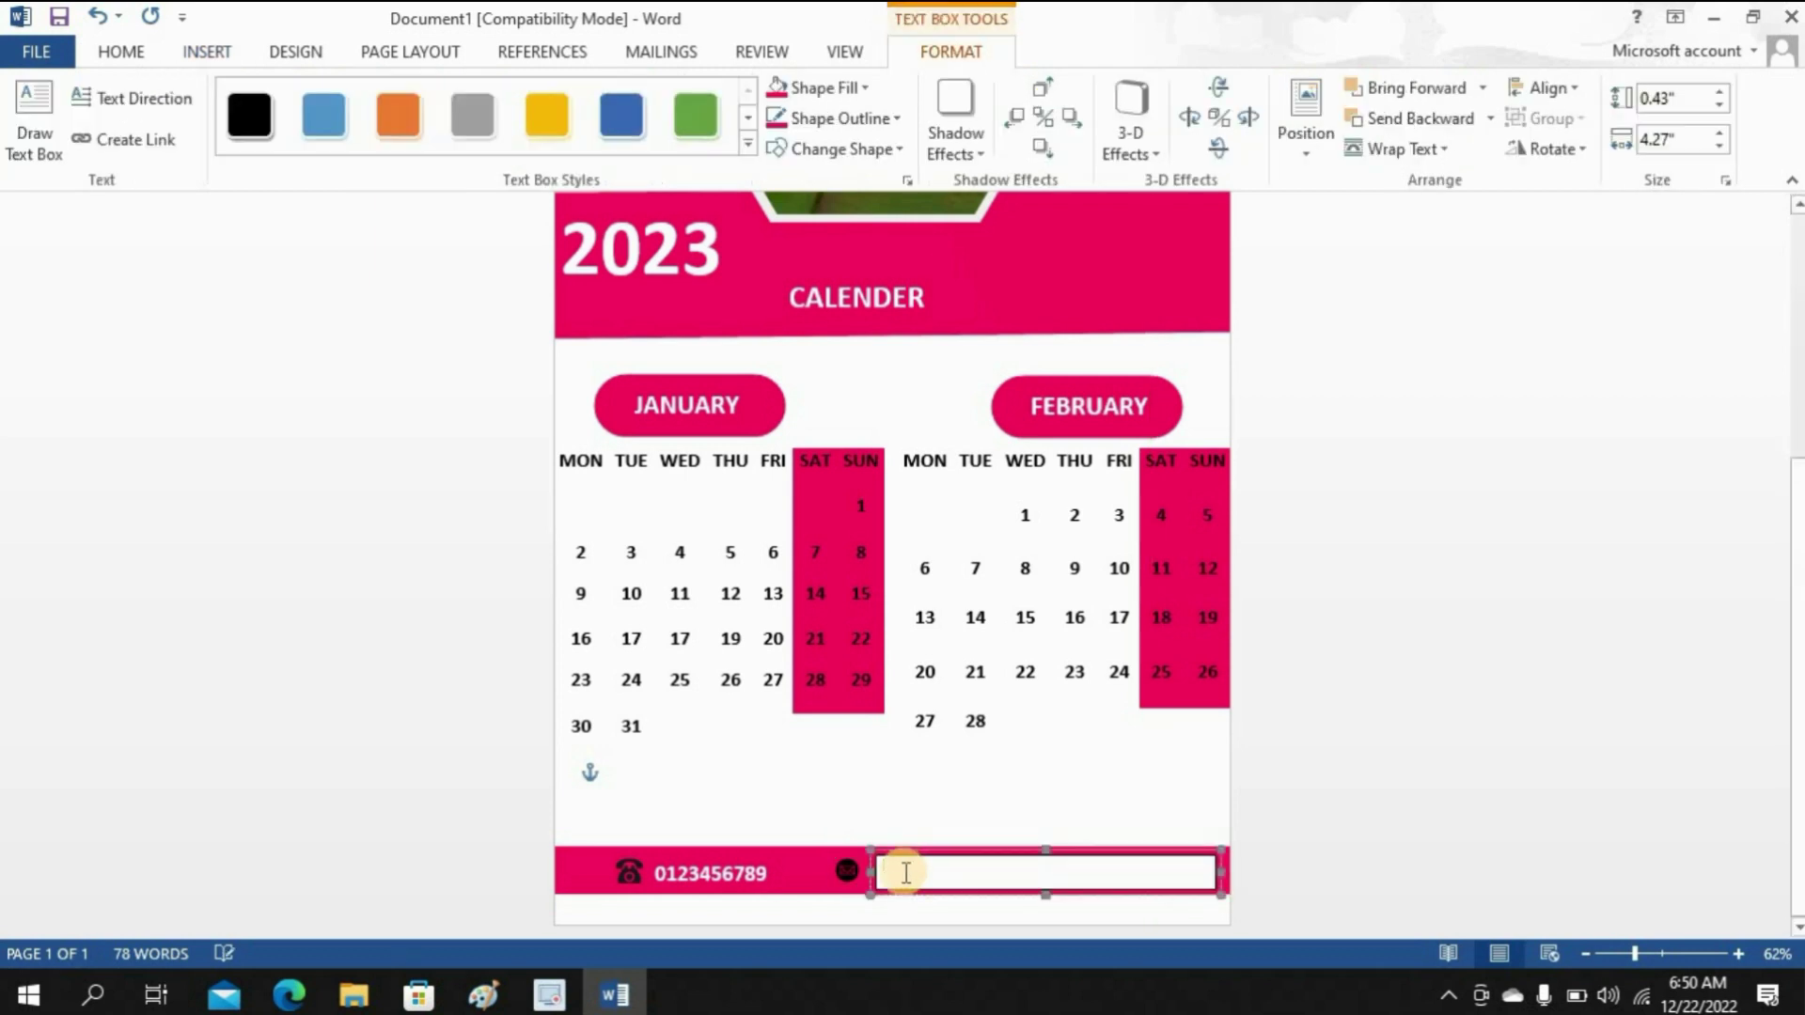
text(www.yourwebsiteaddress.com)
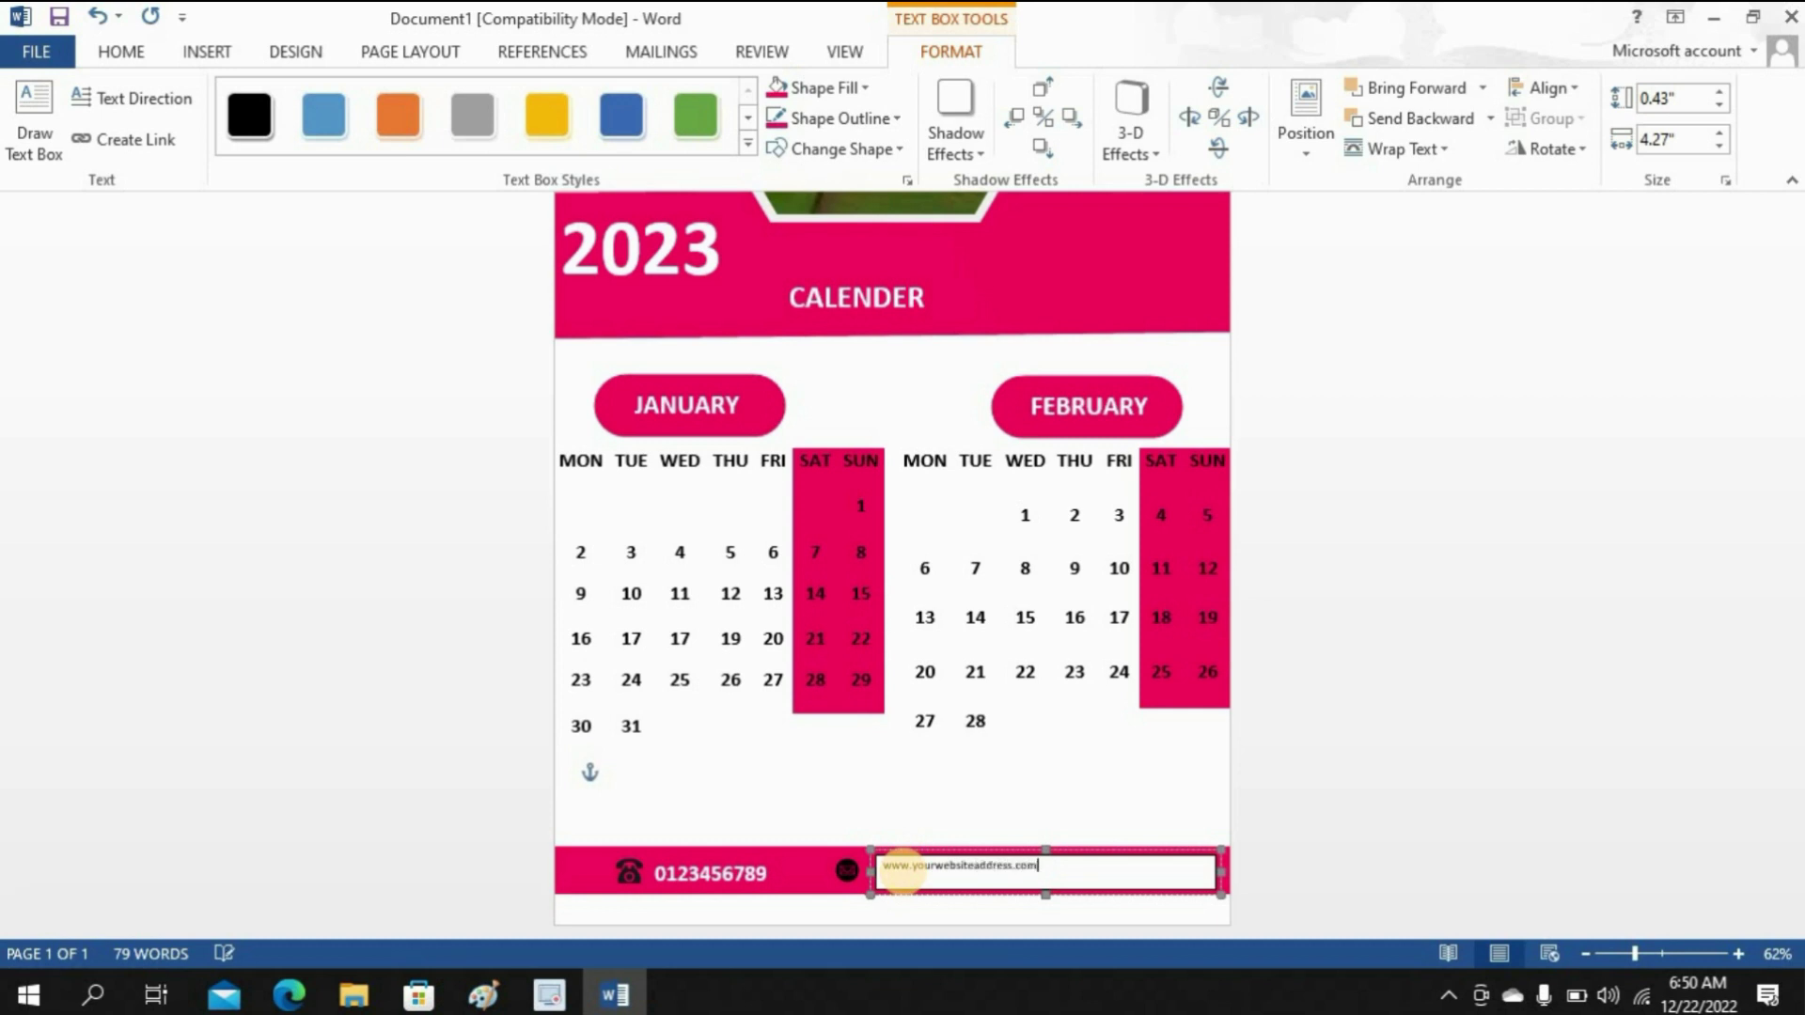
Step: Format the website address in the footer text box as bold, size 20, white text
drag(1044, 865, 883, 866)
click(124, 43)
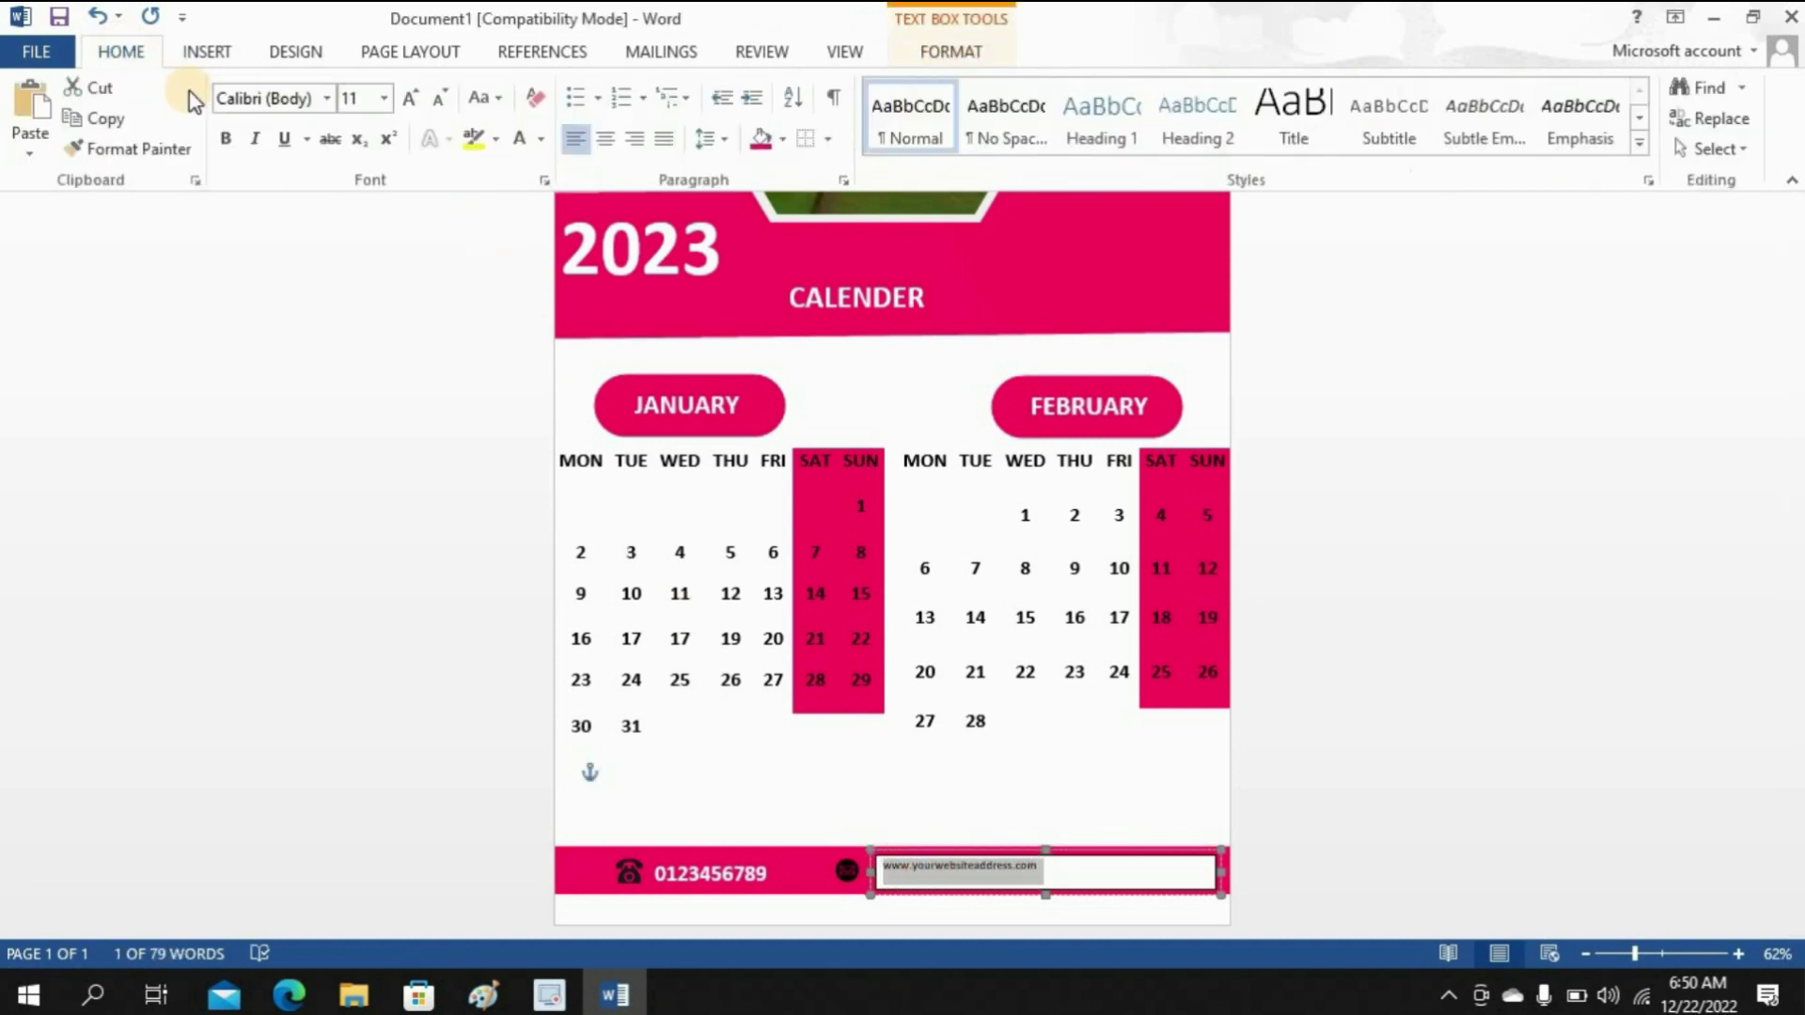
click(382, 103)
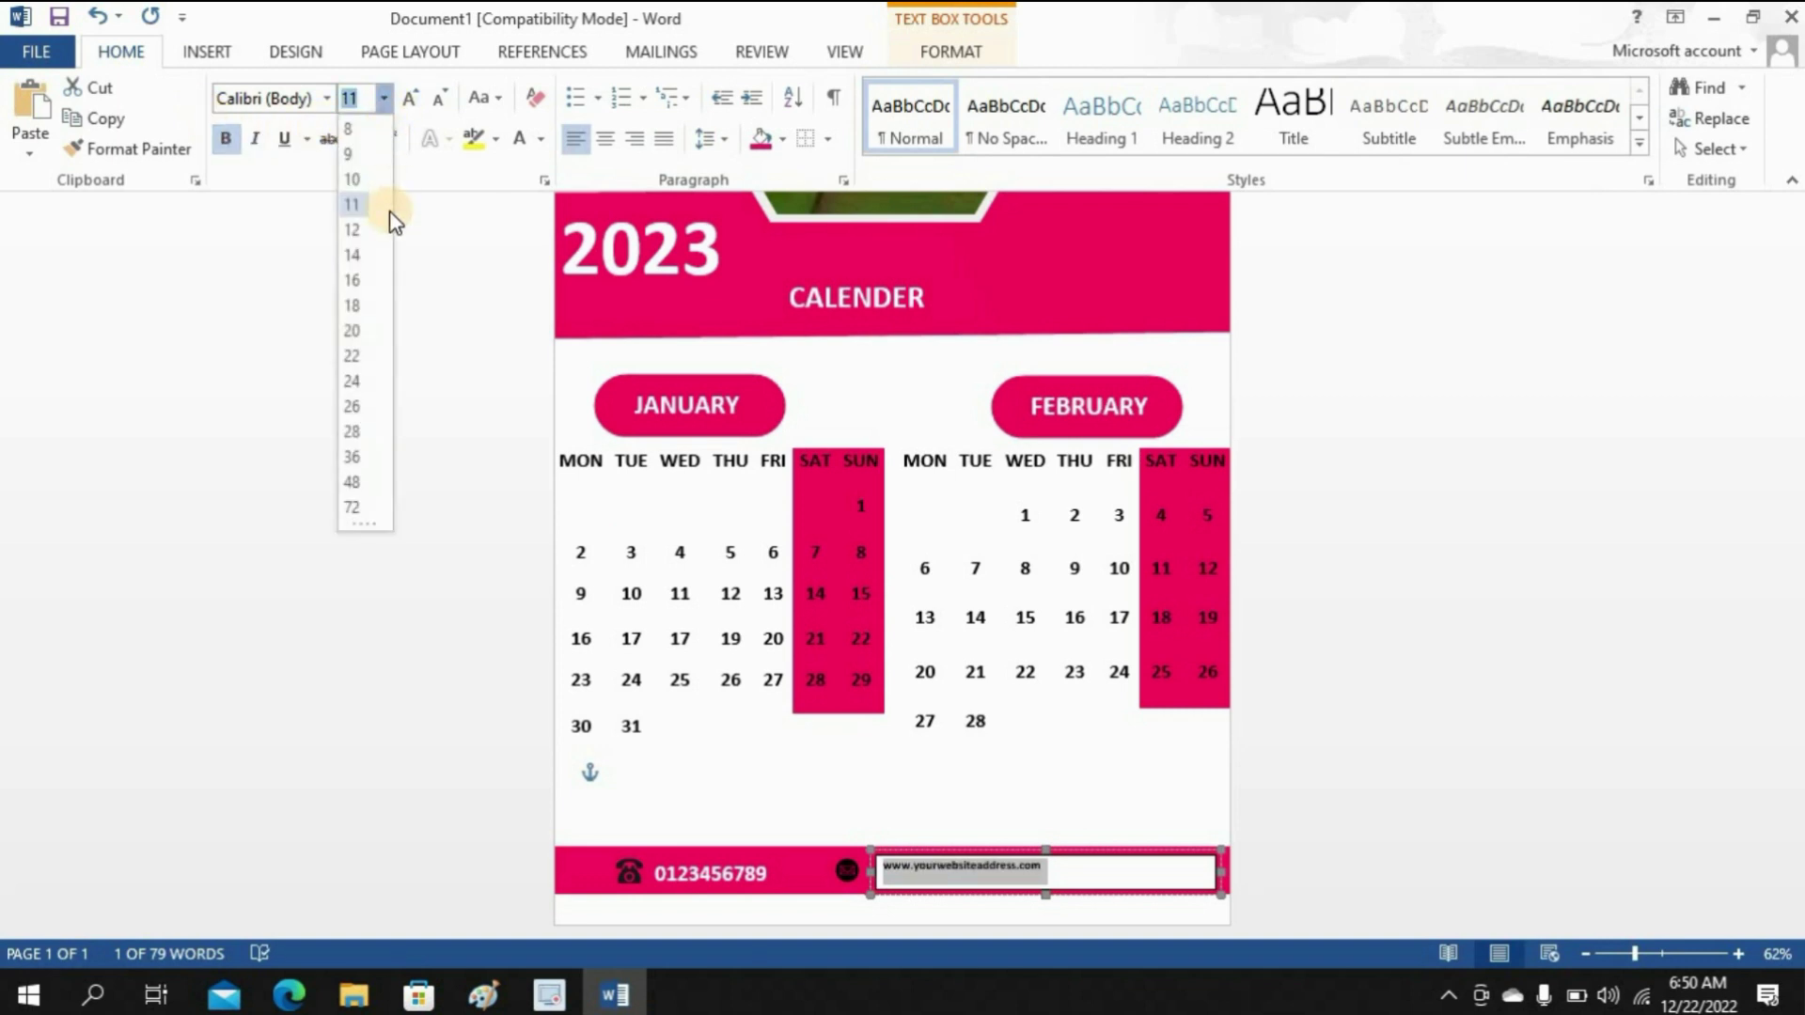
click(353, 331)
click(517, 139)
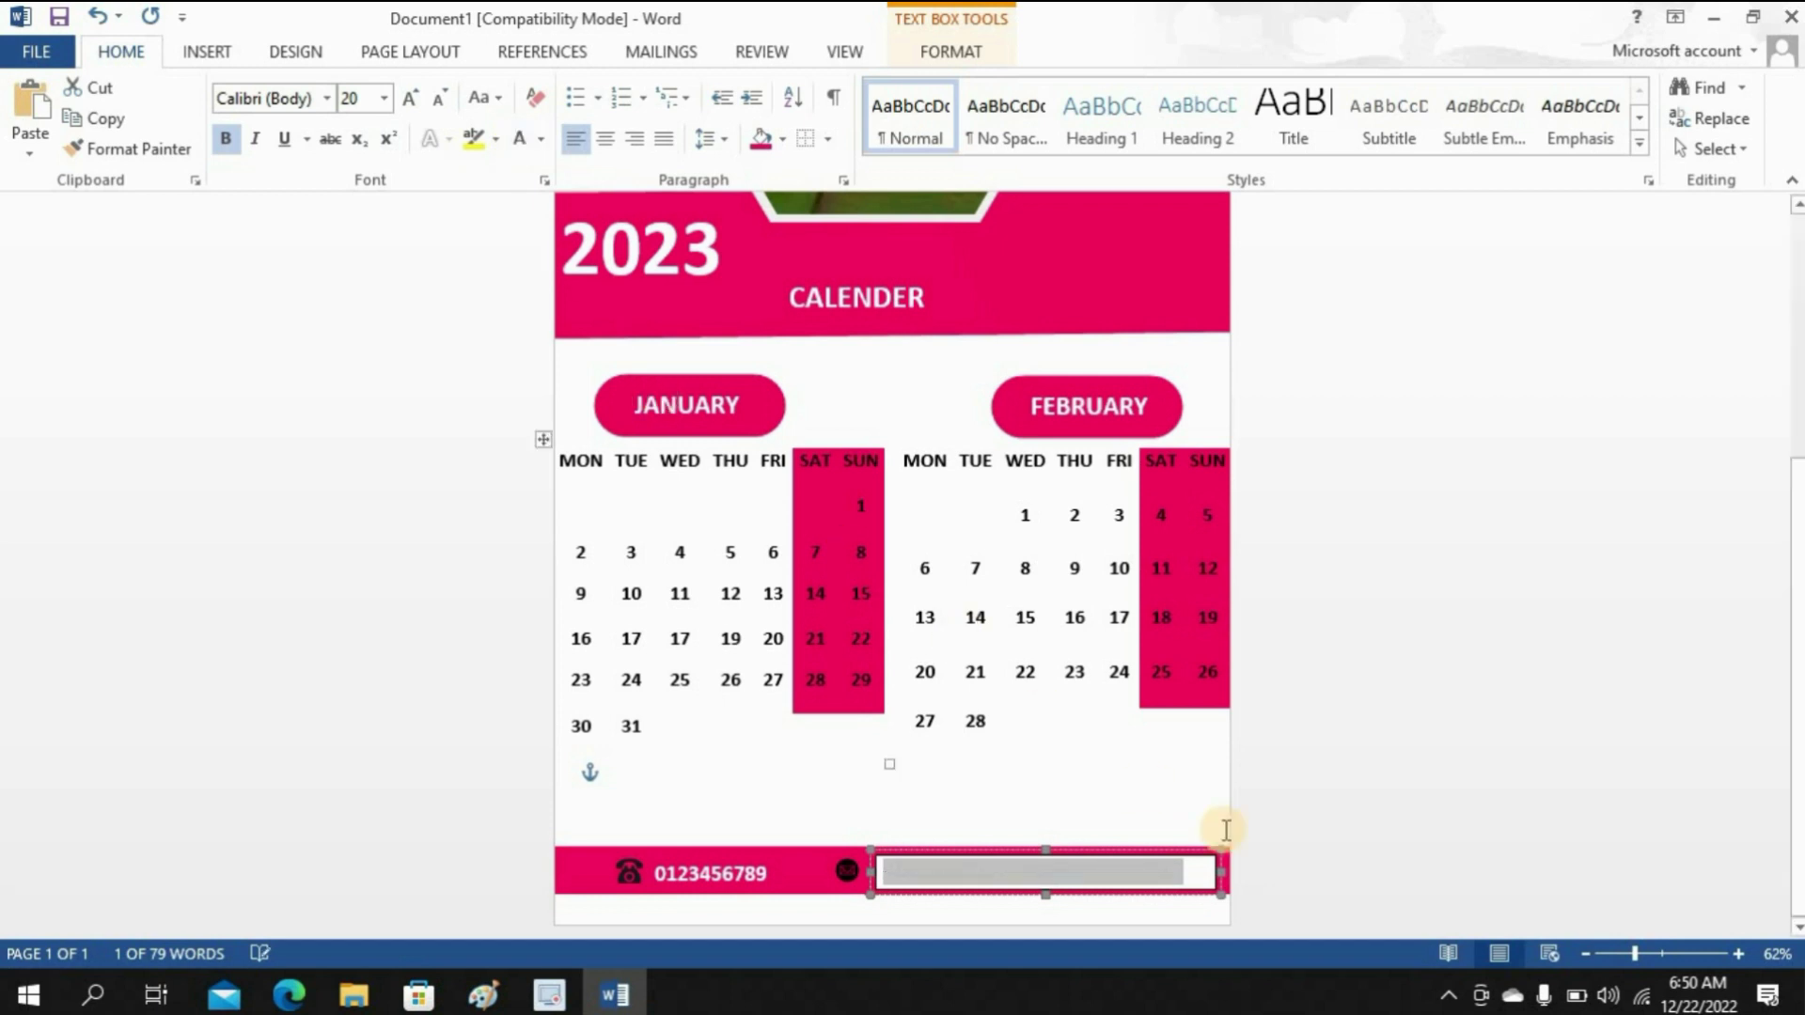
Step: Give the website address text box a pink fill with no outline and nudge it slightly toward the envelope icon
click(1197, 889)
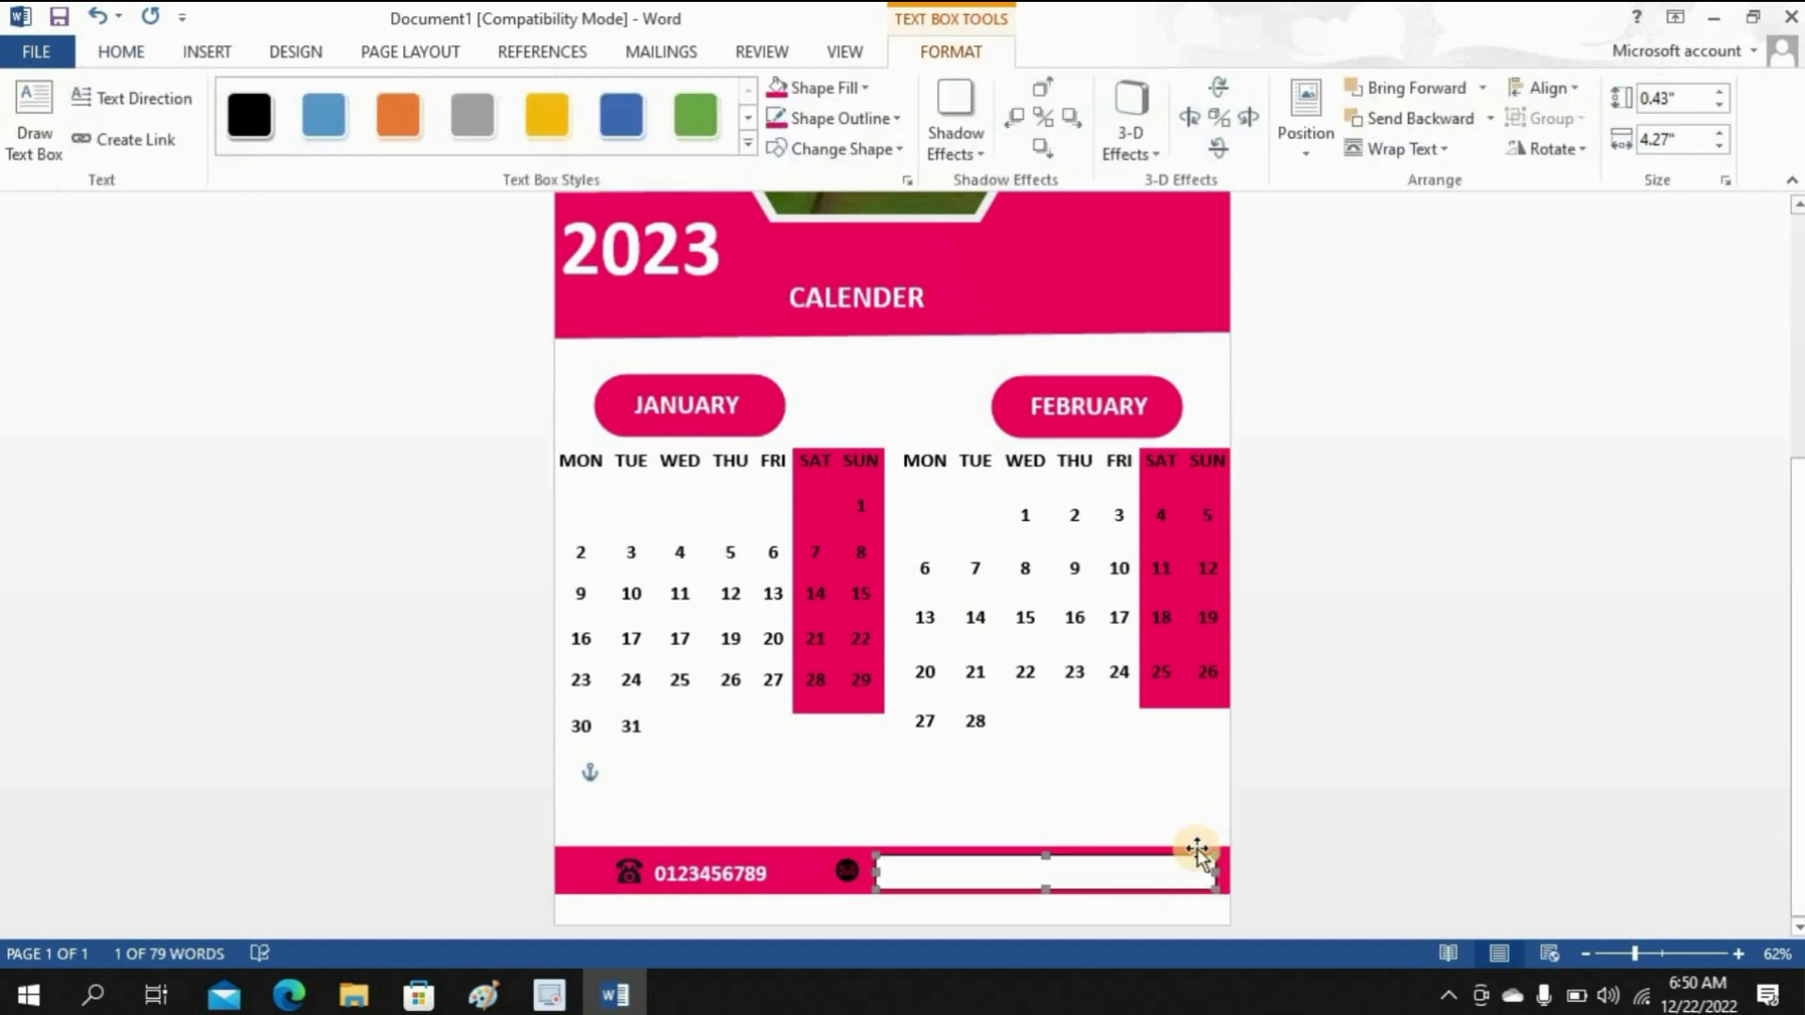
click(776, 87)
key(Left)
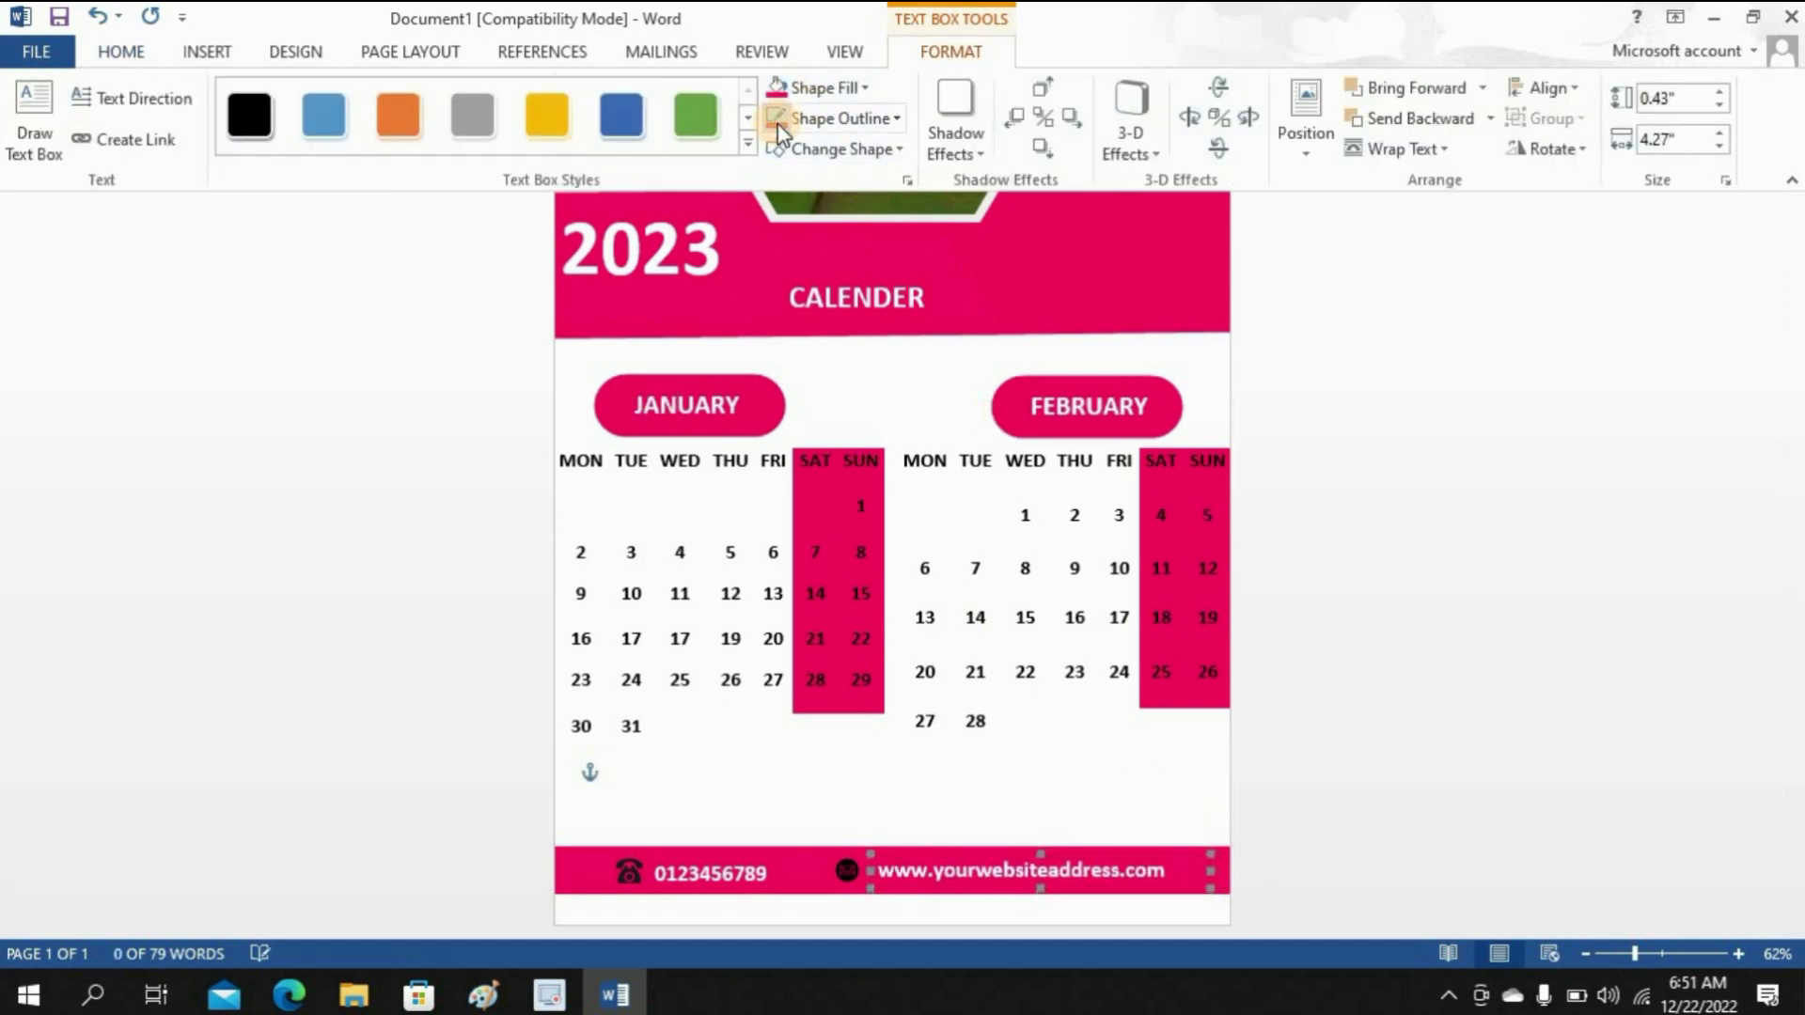
Step: Move the envelope icon slightly closer to the website address on the footer bar
click(849, 873)
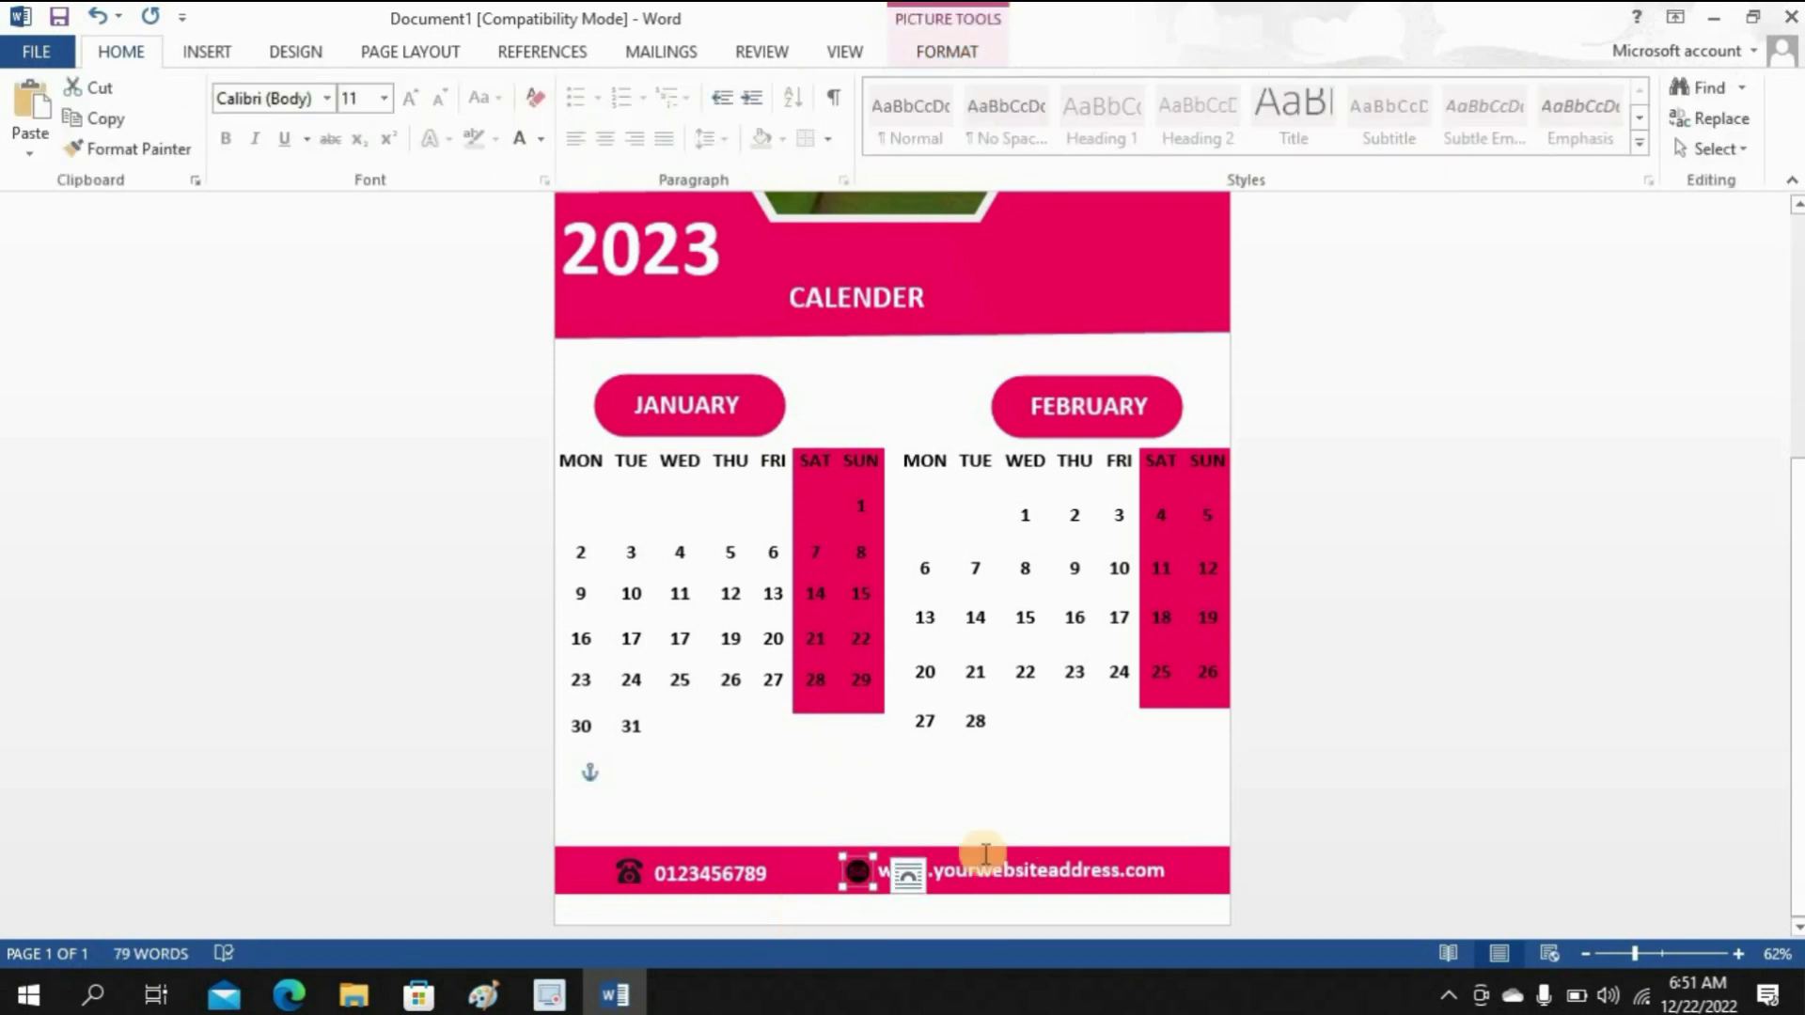
click(1342, 715)
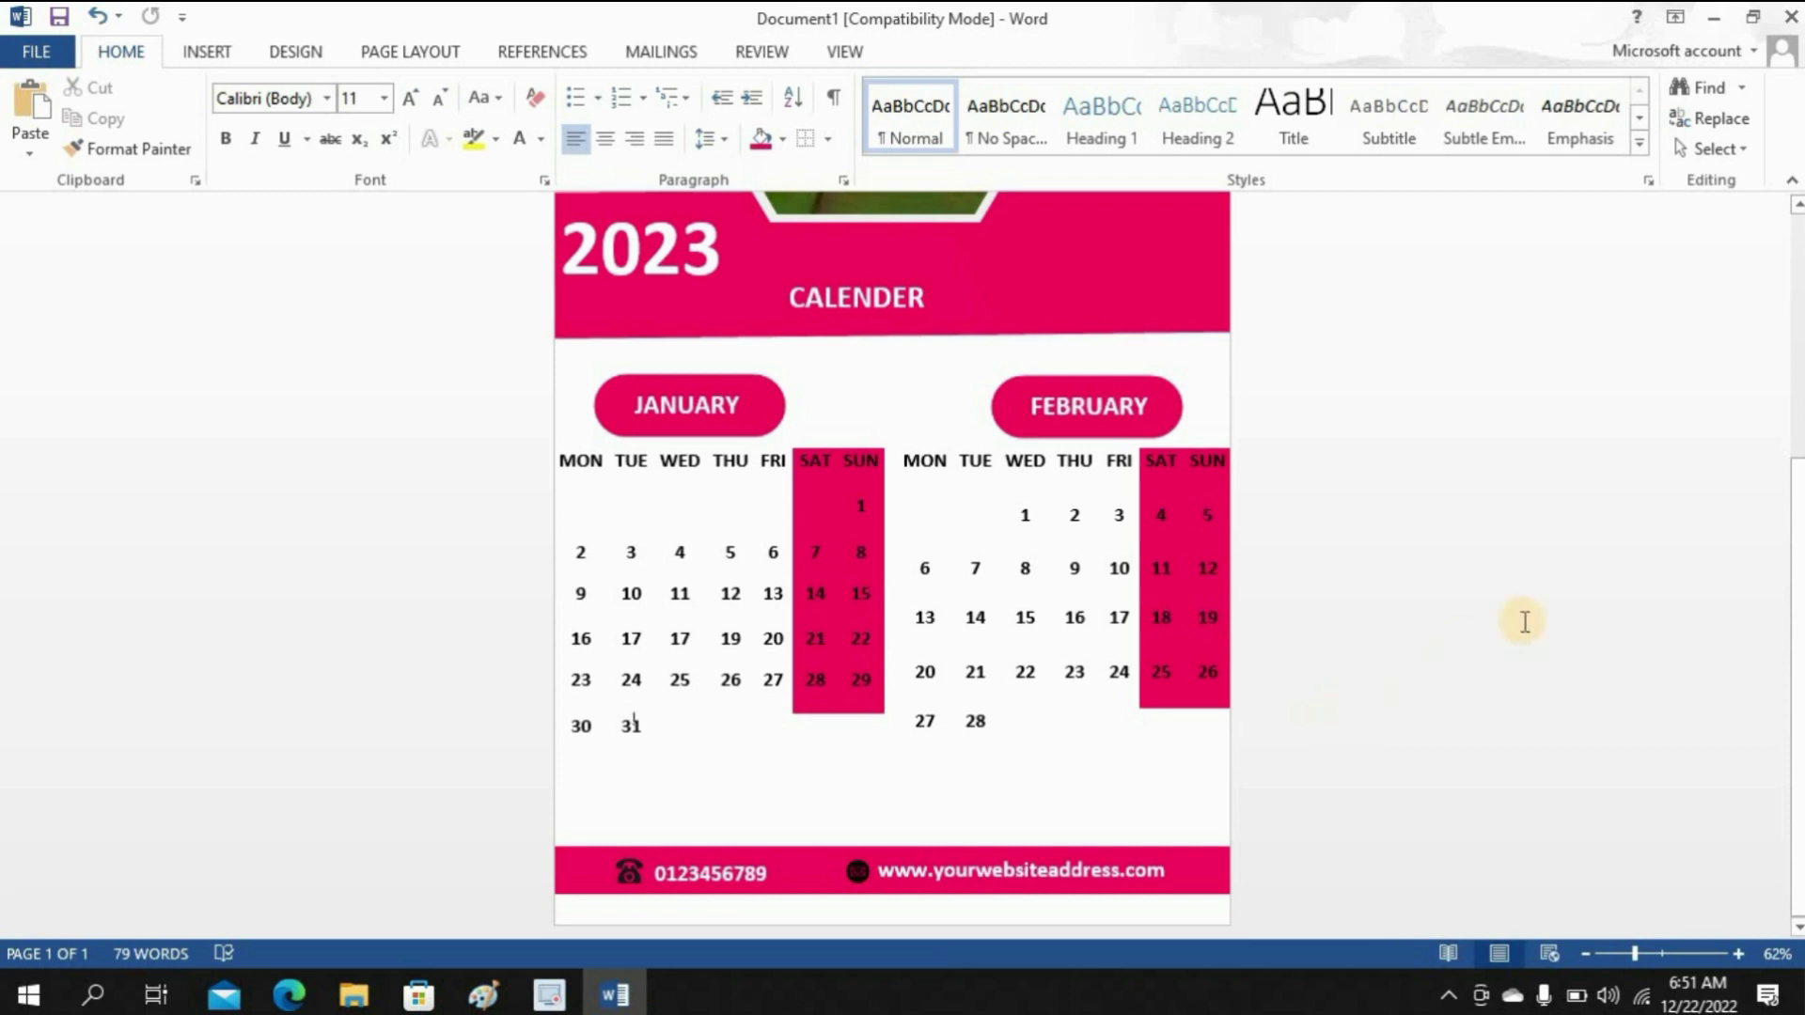
drag(1801, 499, 1797, 229)
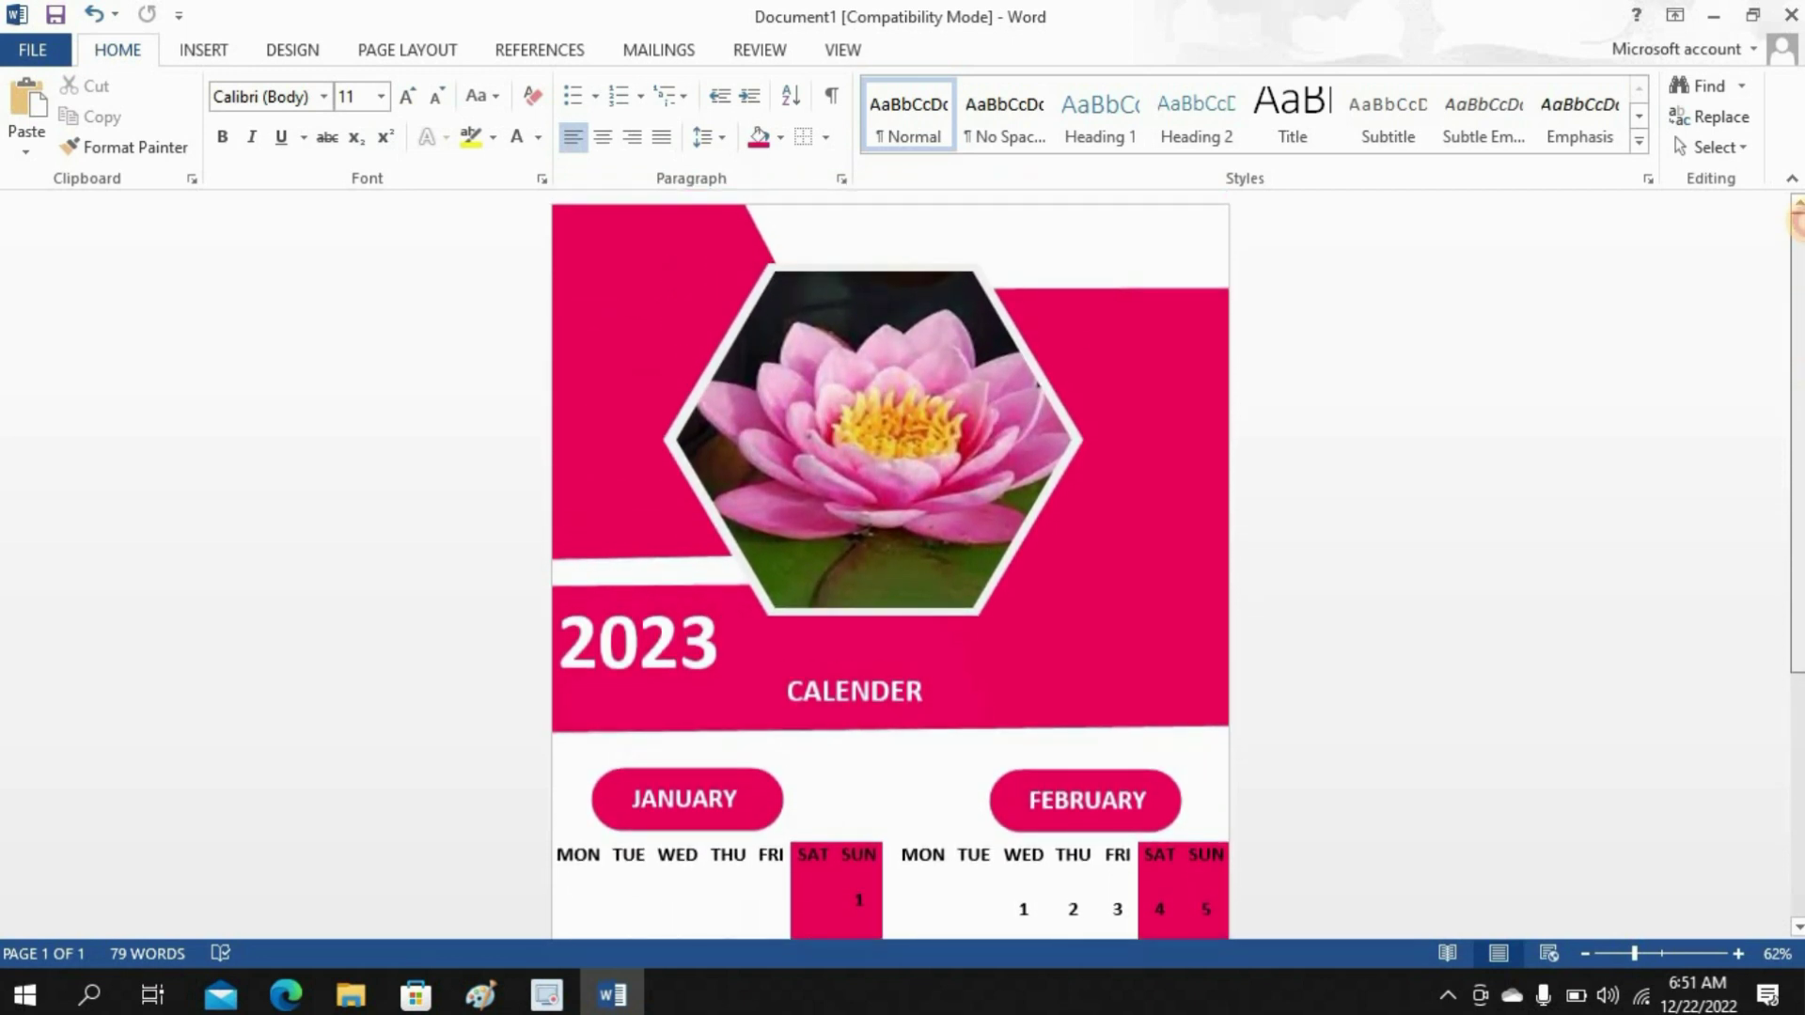